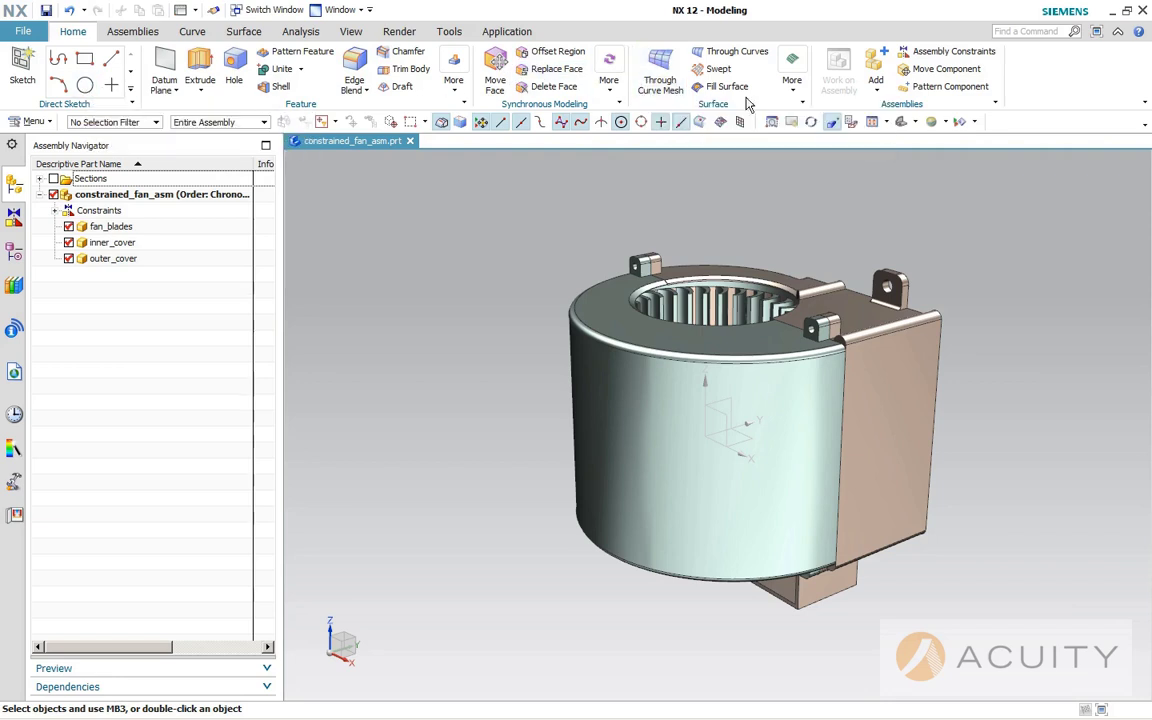
Drag the Extrude command from the Feature group into a new left border bar via Customize.
left_click(515, 36)
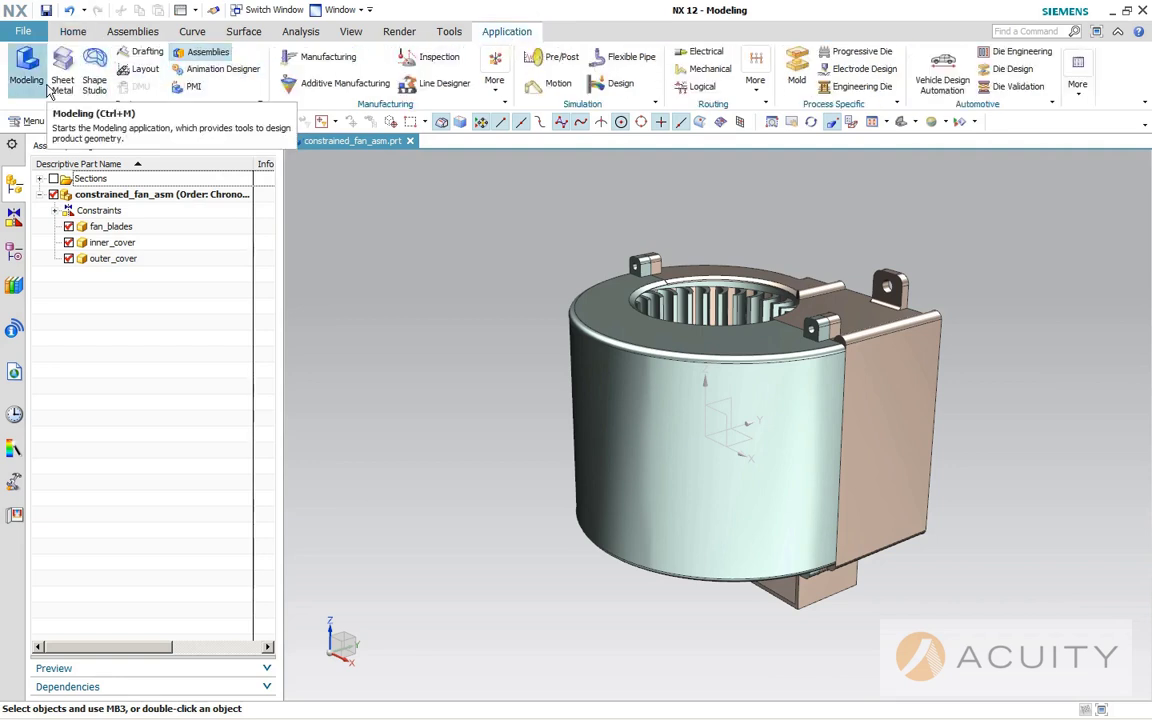
left_click(75, 33)
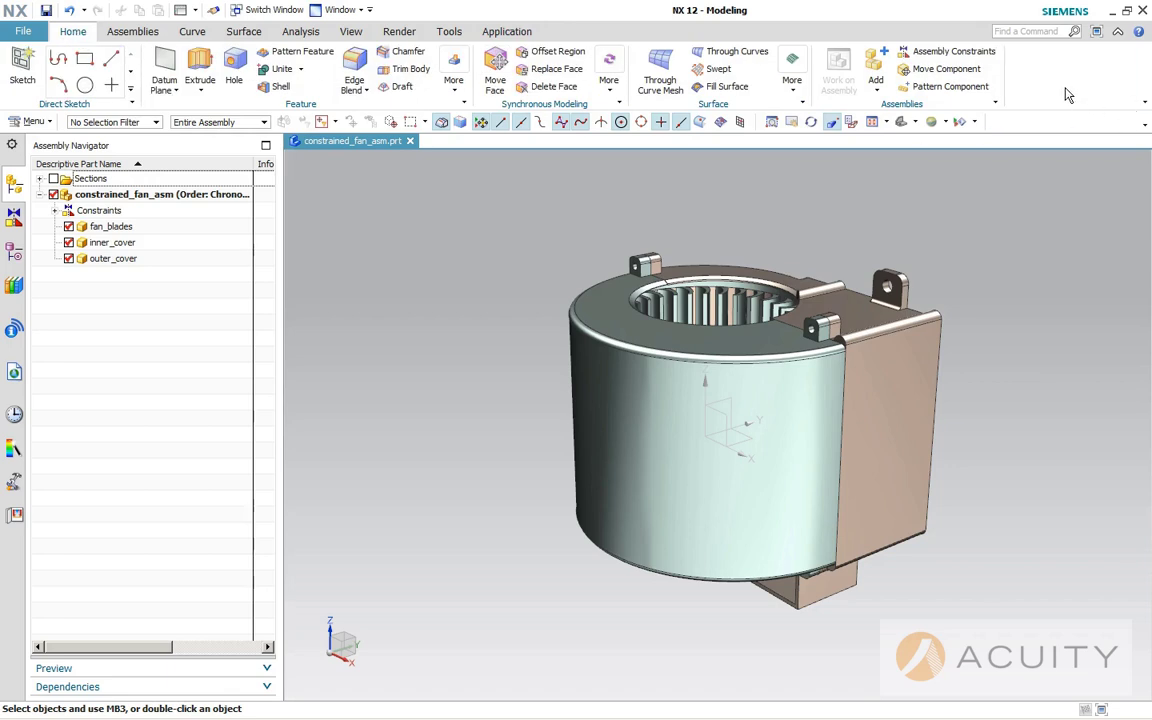
right_click(1068, 95)
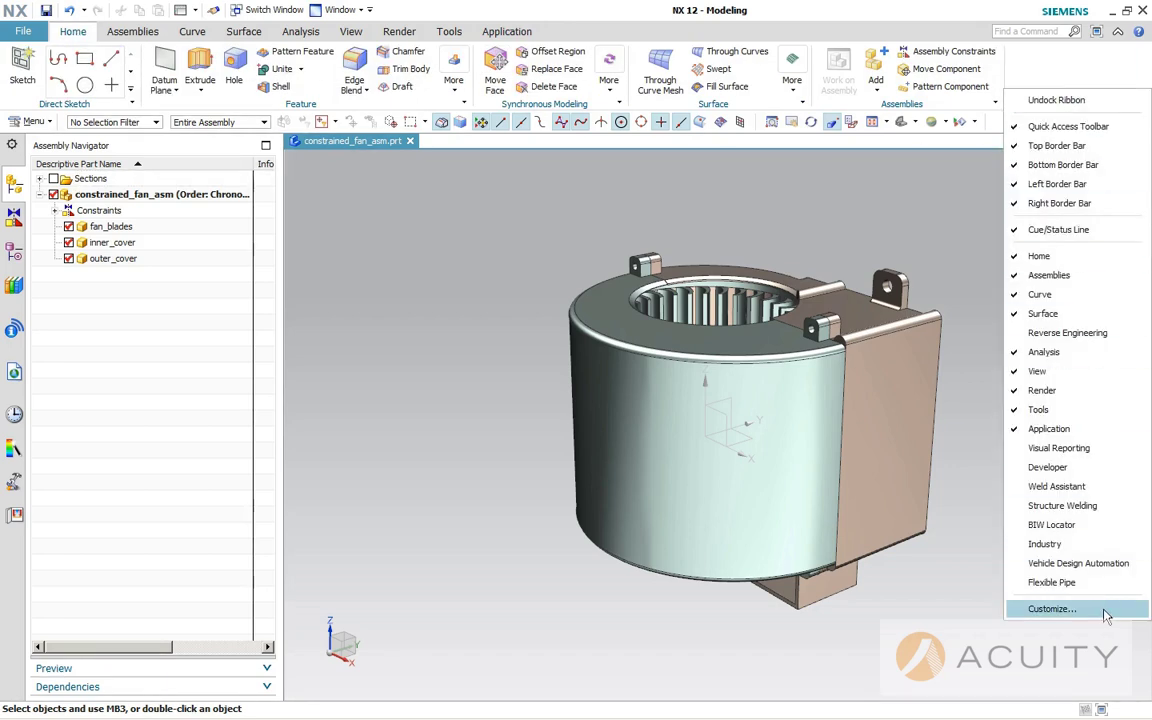
left_click(1106, 610)
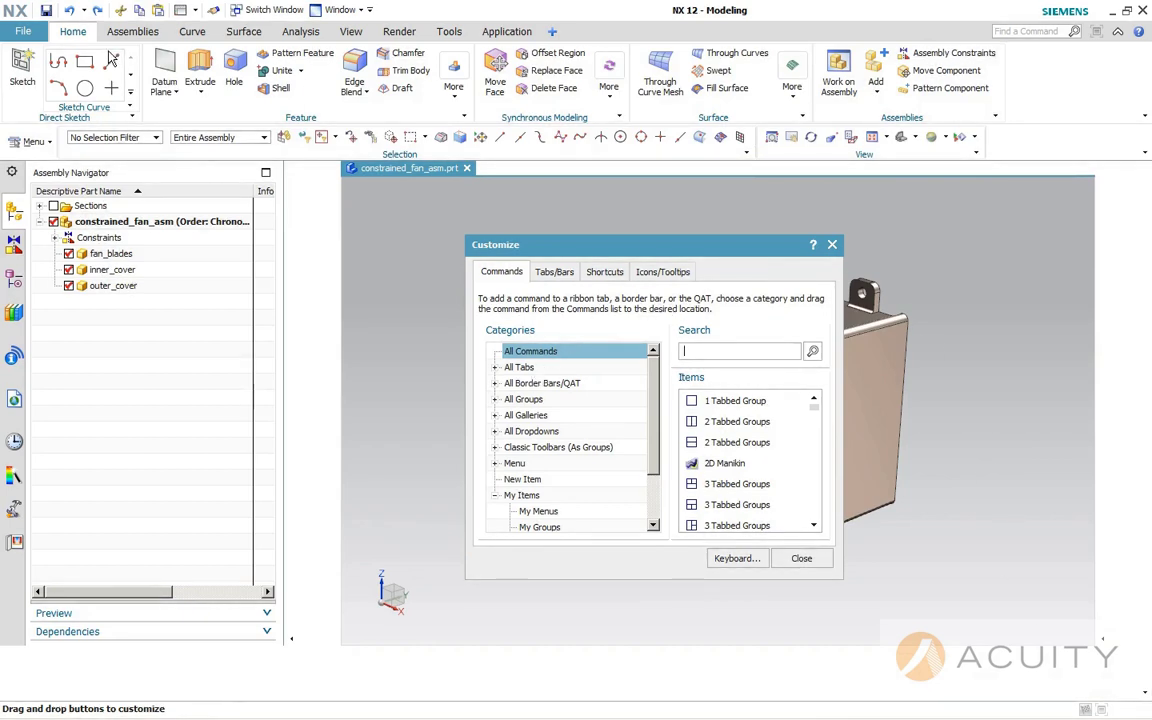
left_click(200, 90)
left_click_drag(337, 251, 310, 235)
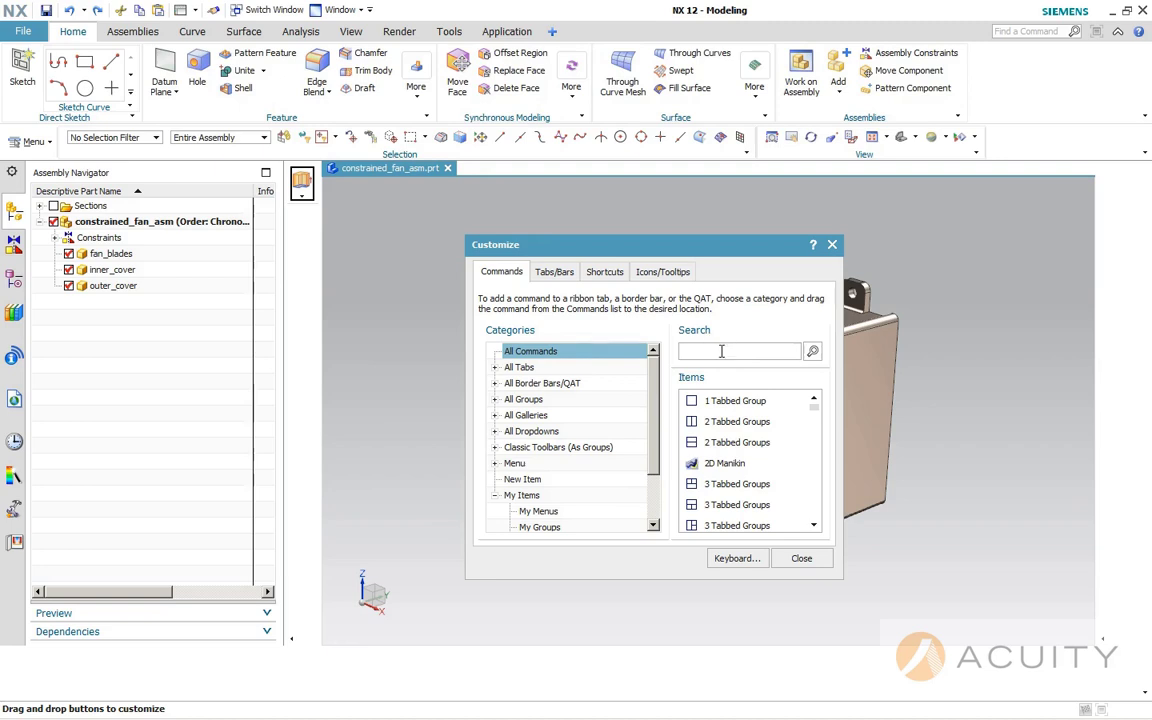
Review the Customize tabs, shortcut radial menus and icon-size options, then close the dialog.
left_click(553, 275)
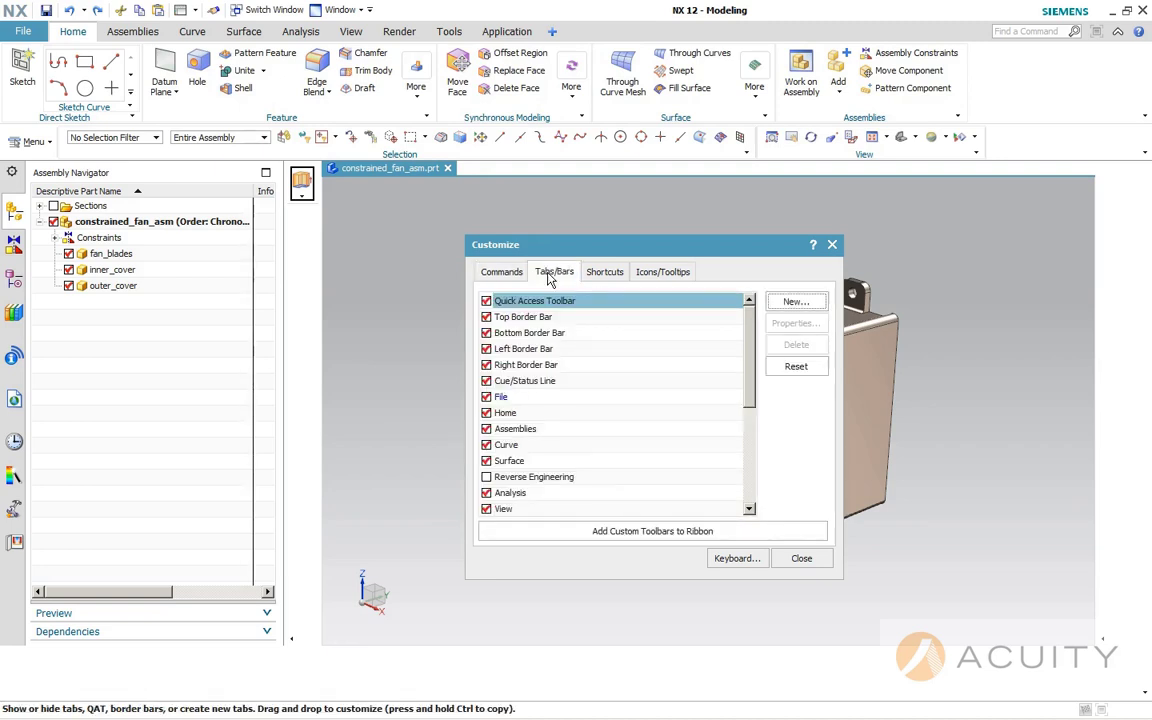
left_click(605, 273)
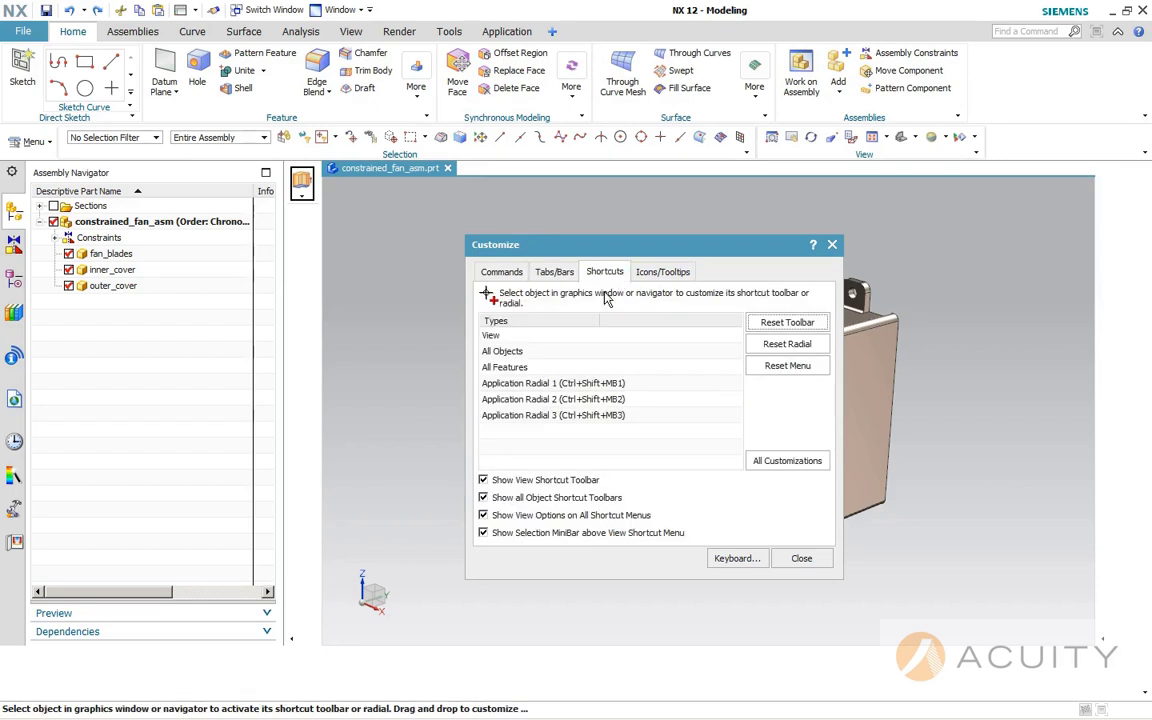
left_click(576, 386)
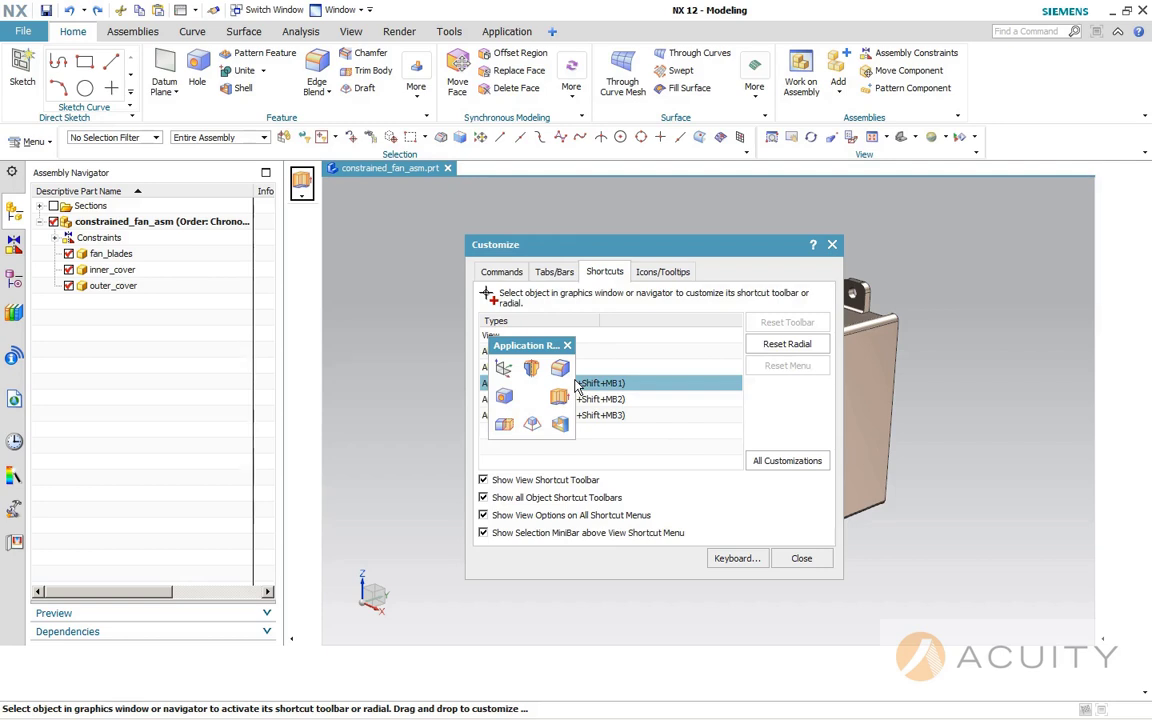
left_click(663, 271)
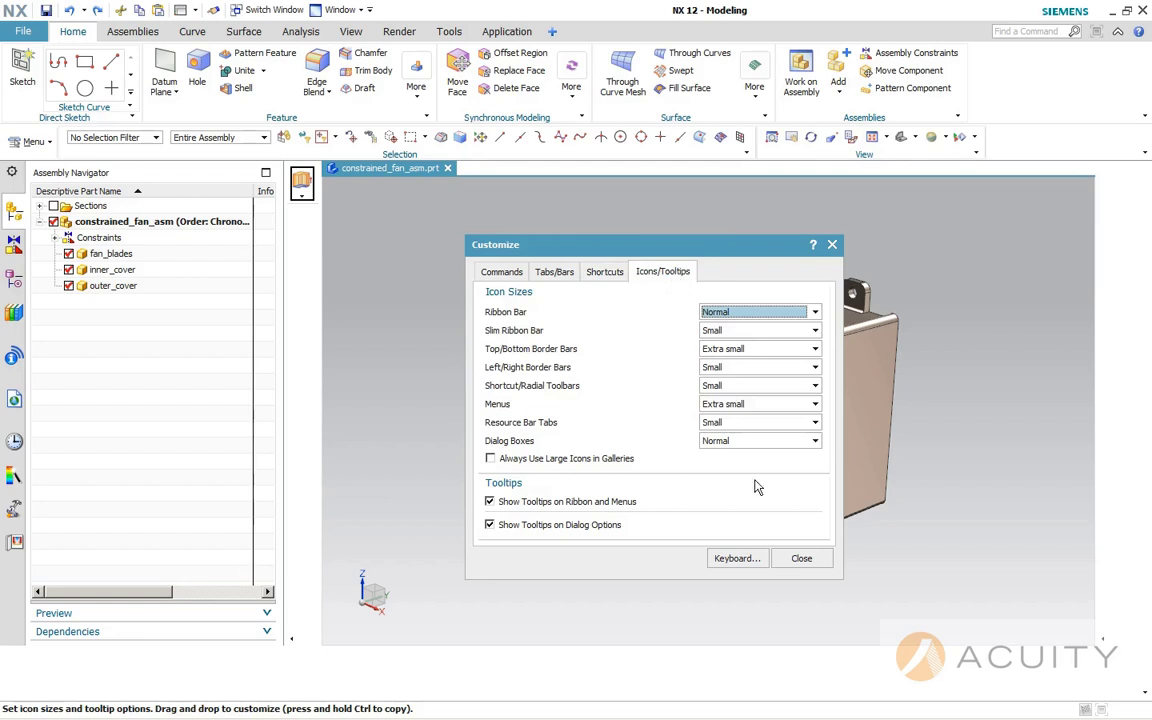
left_click(803, 560)
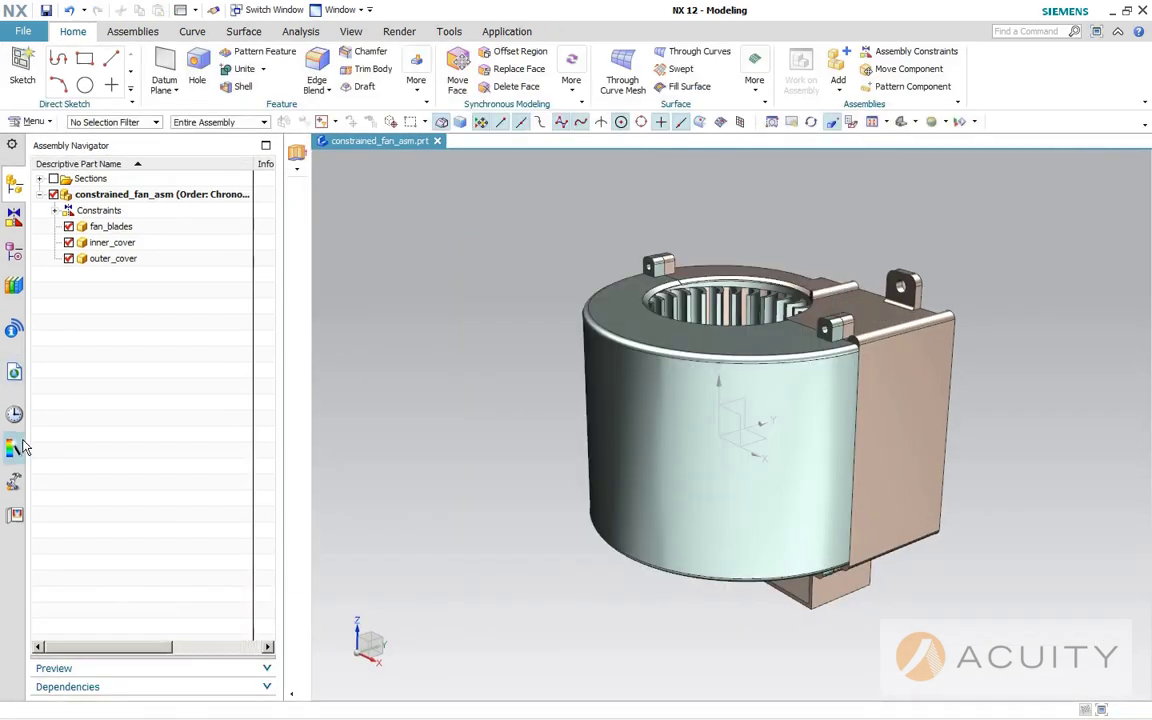
Save the current layout as a new user role named MyRole_0.
left_click(13, 489)
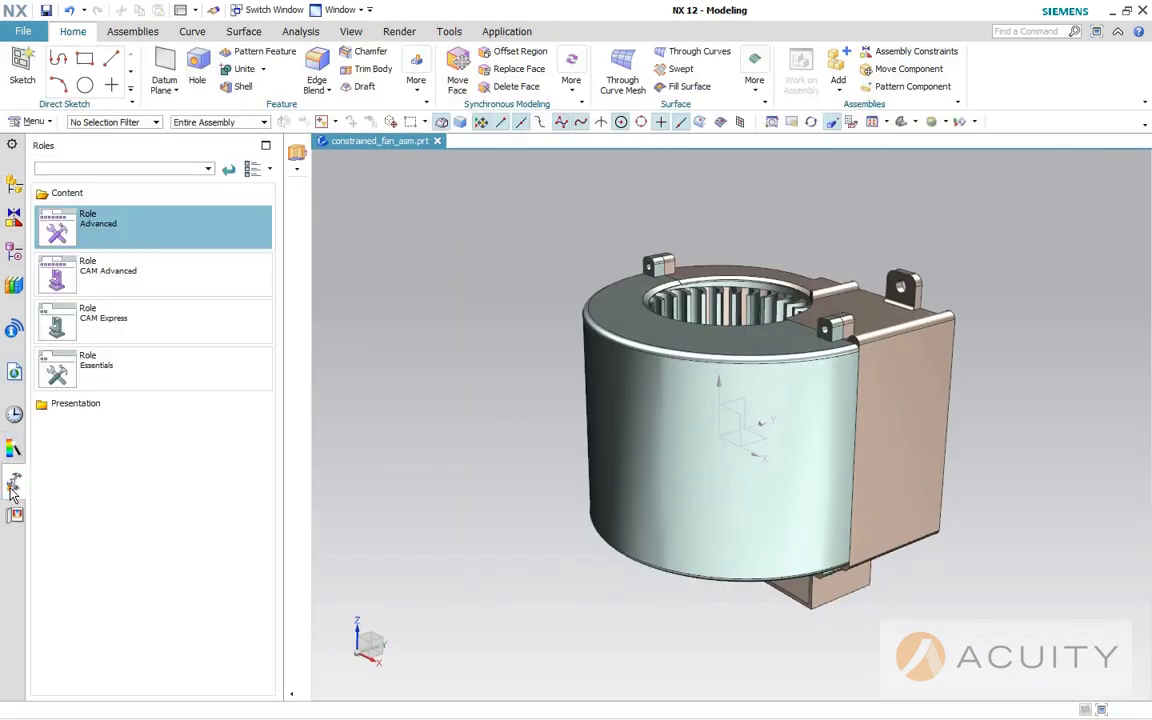
right_click(90, 490)
left_click(110, 494)
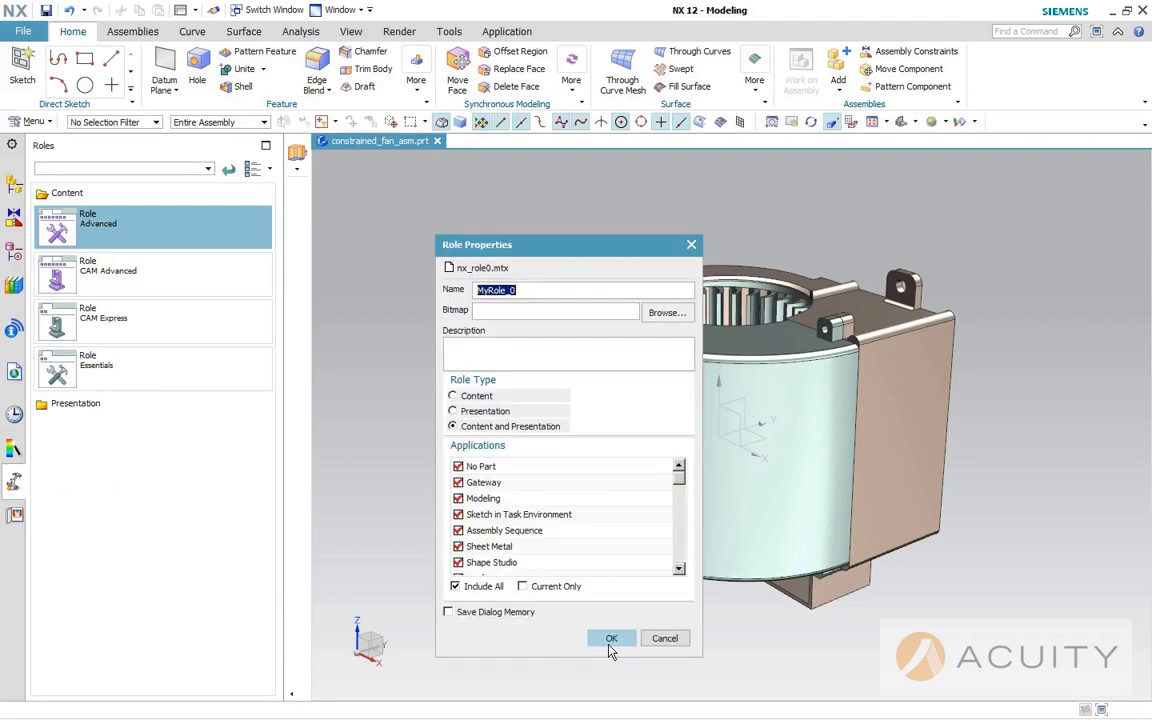
left_click(609, 637)
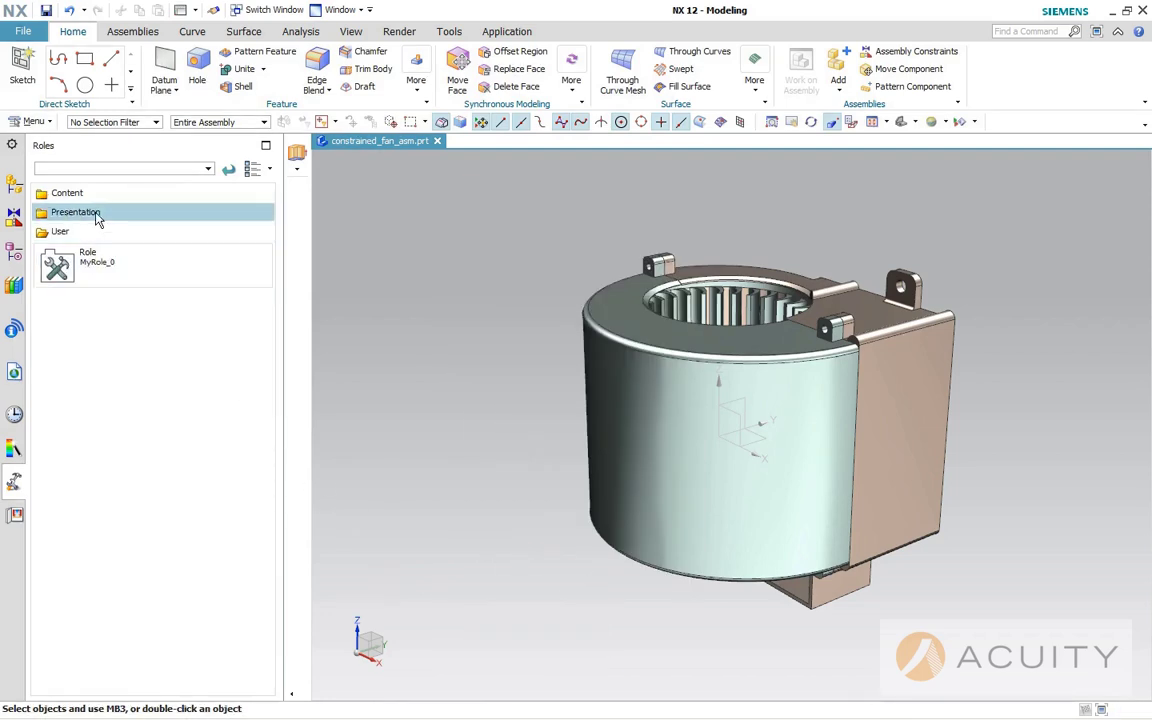
Load the built-in Advanced content role.
left_click(70, 193)
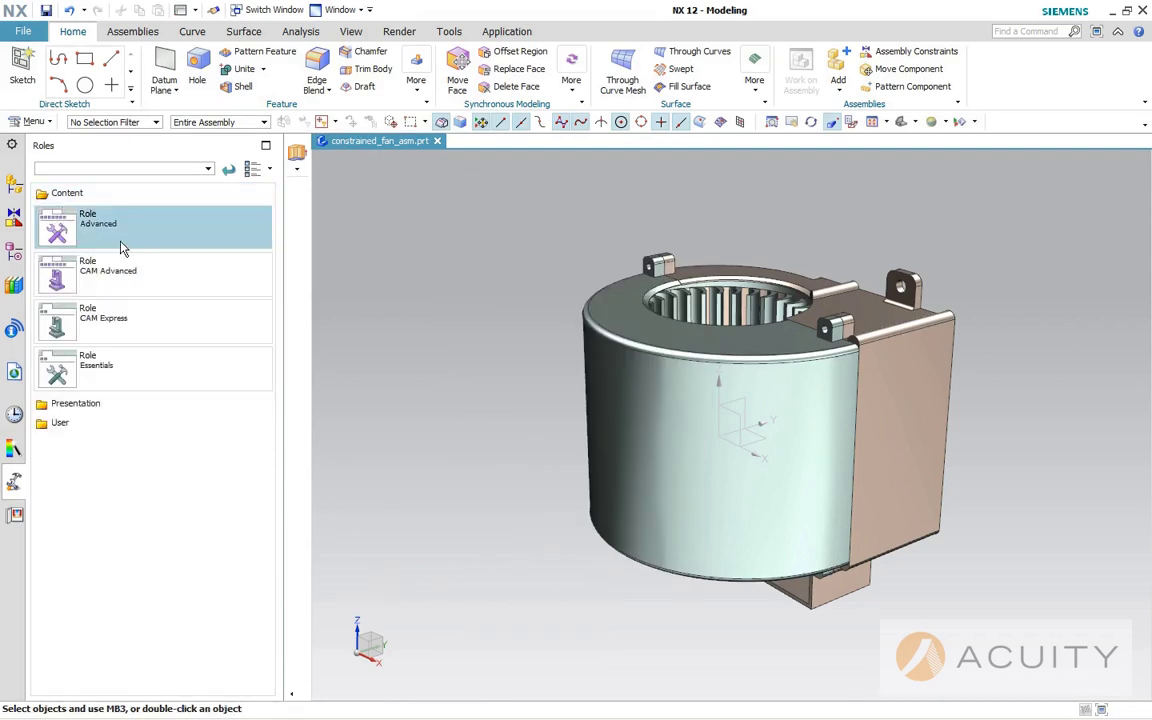
double_click(122, 245)
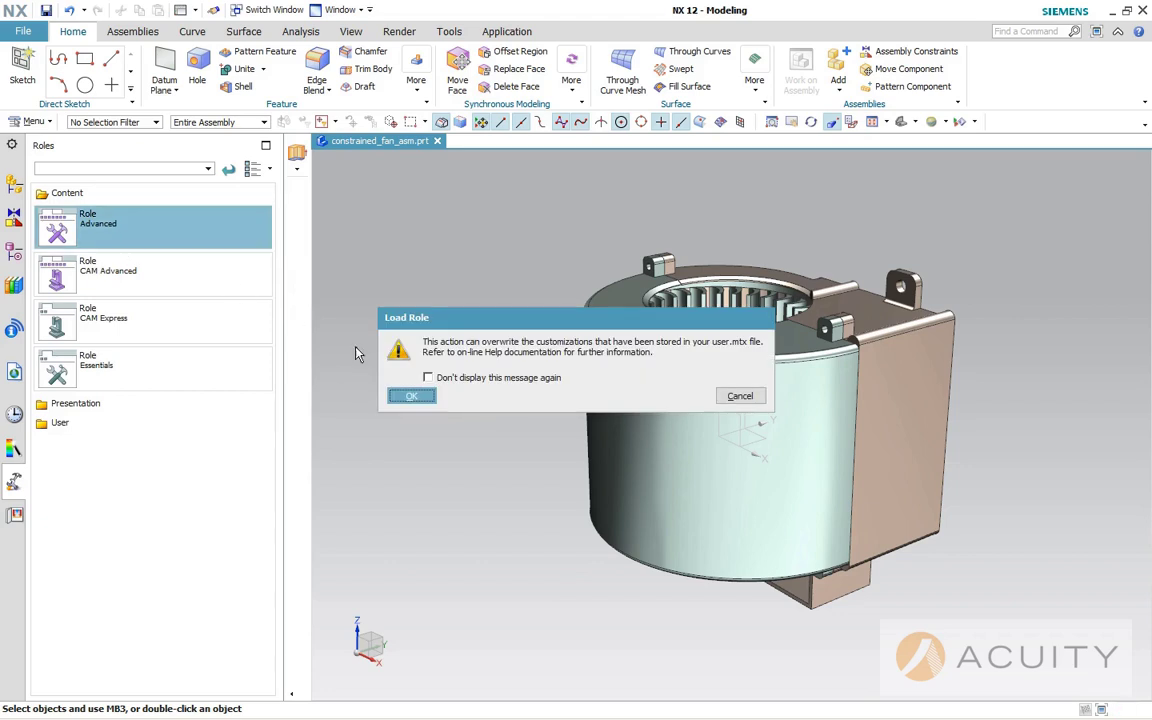
left_click(418, 398)
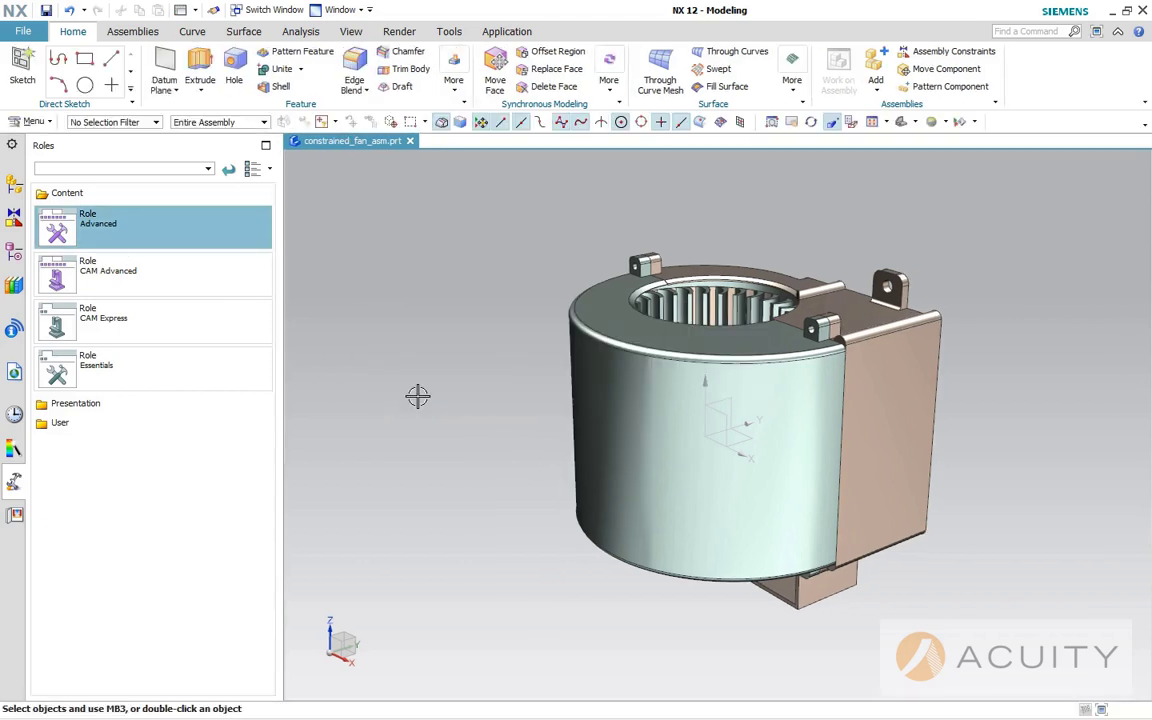
Load the MyRole_0 user role, then reload the Advanced role.
left_click(57, 422)
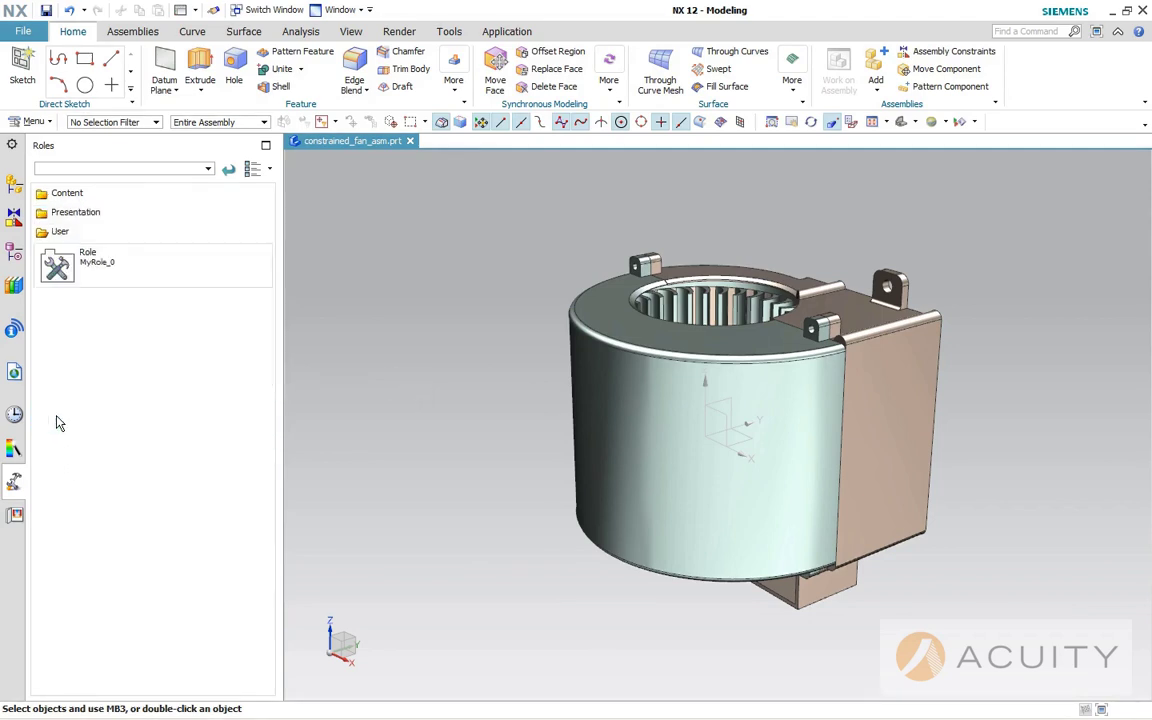
left_click(96, 255)
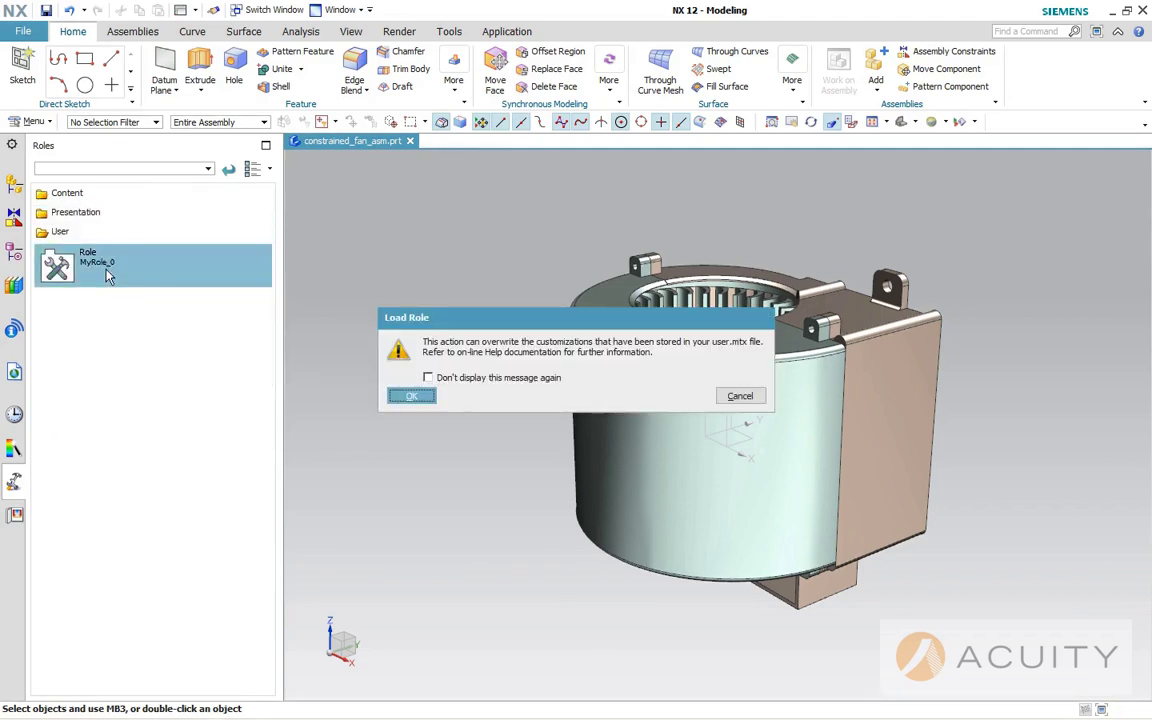
left_click(424, 395)
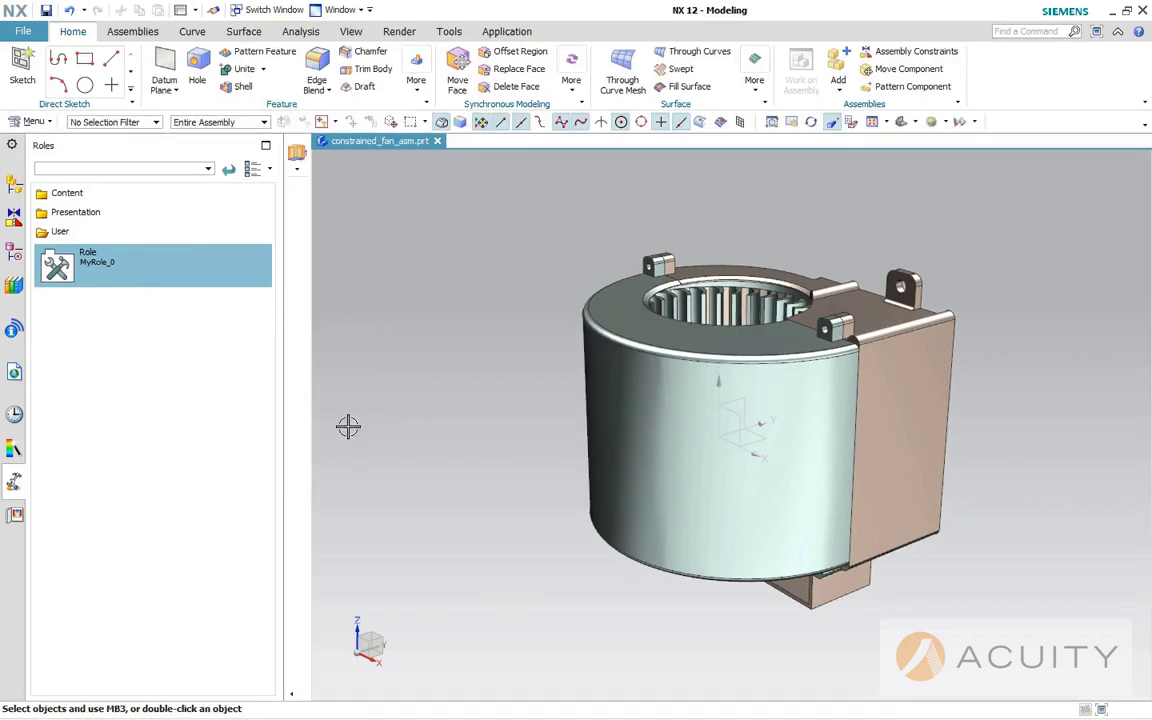
left_click(92, 193)
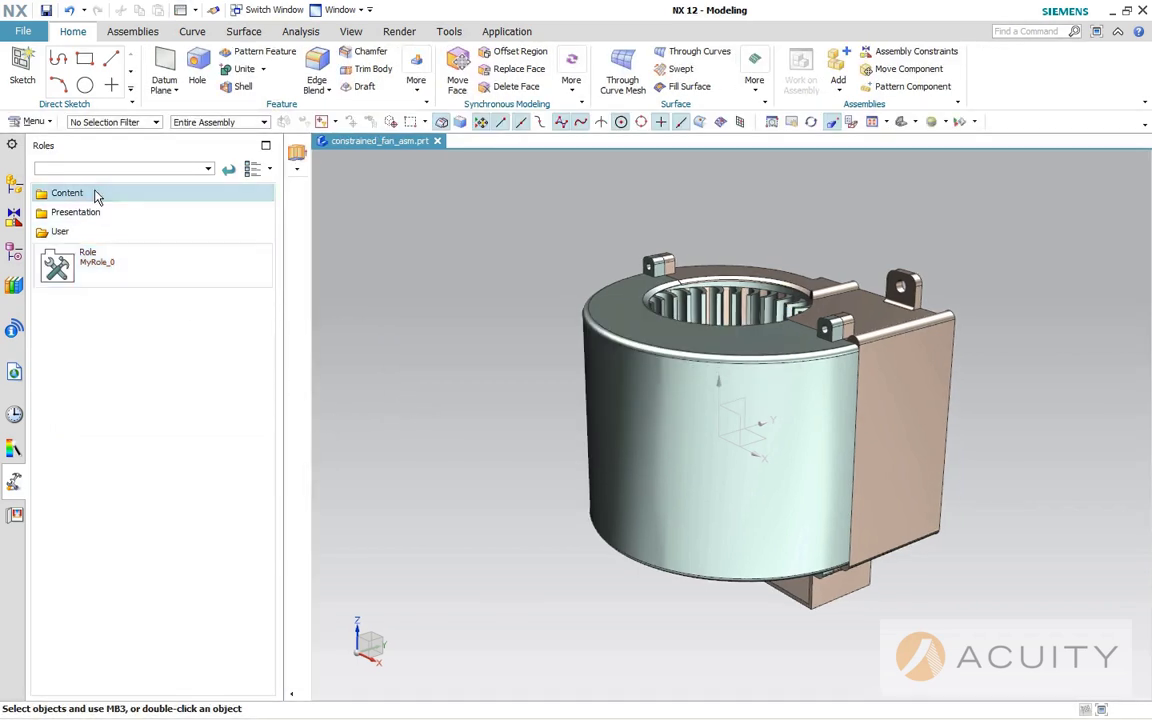
left_click(113, 221)
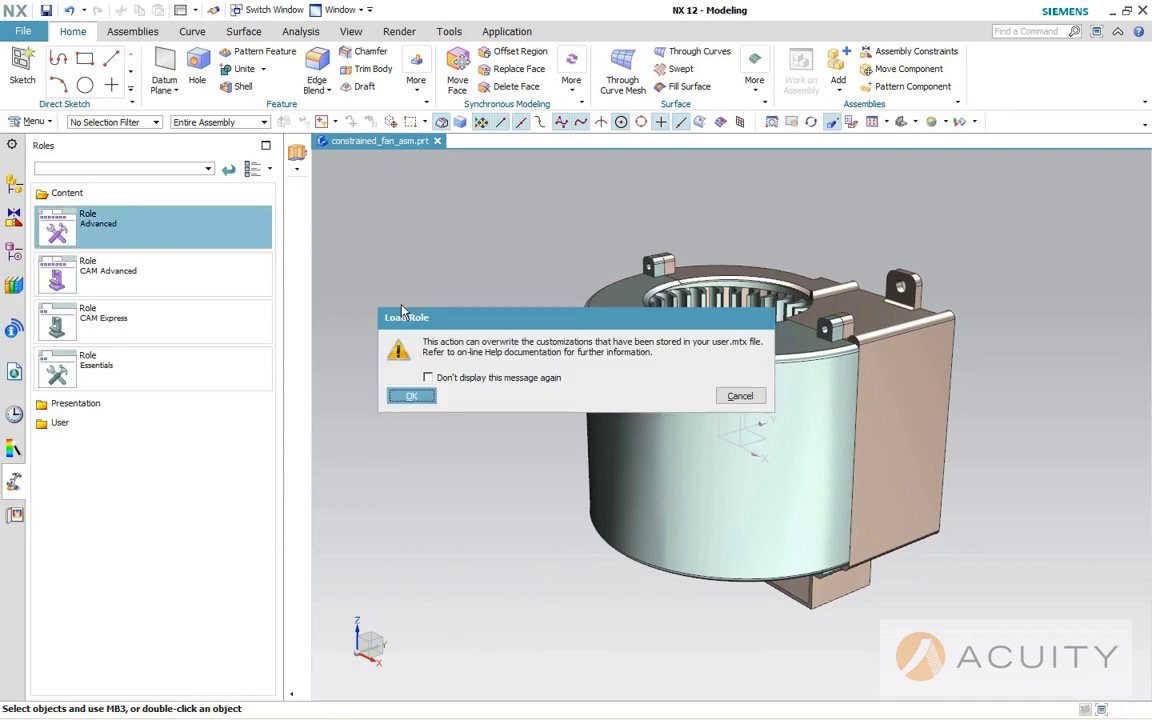
left_click(431, 396)
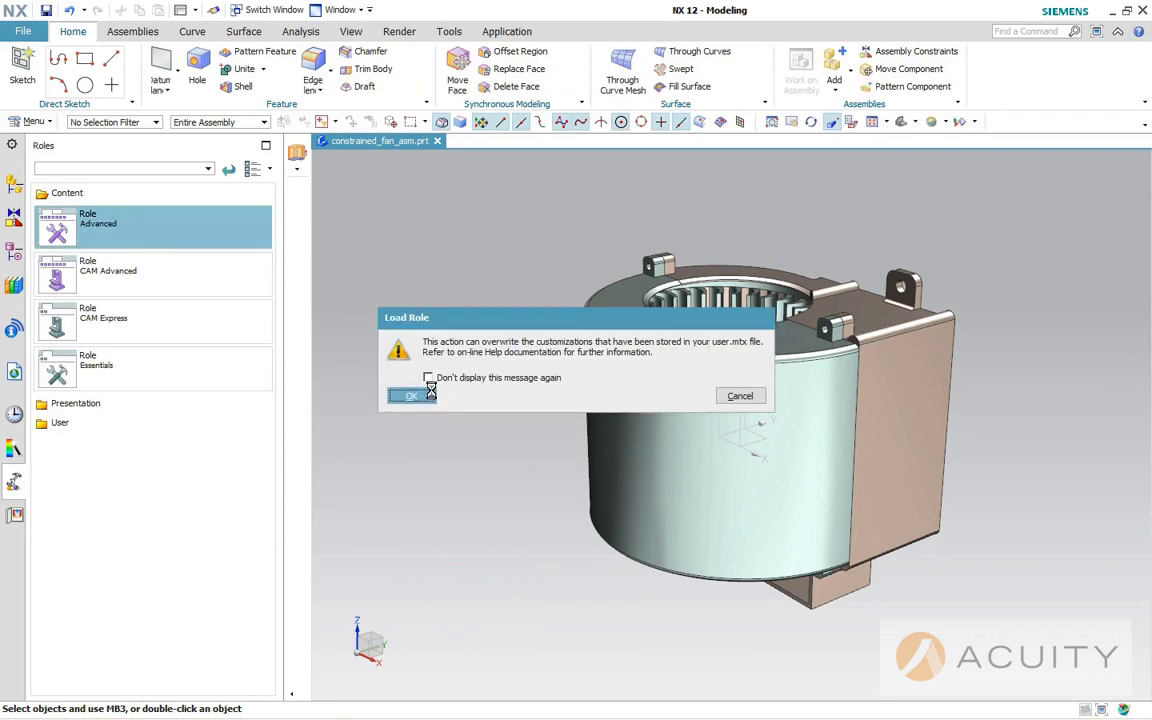
Switch the resource bar back to the Assembly Navigator showing adapter_plate.
left_click(14, 184)
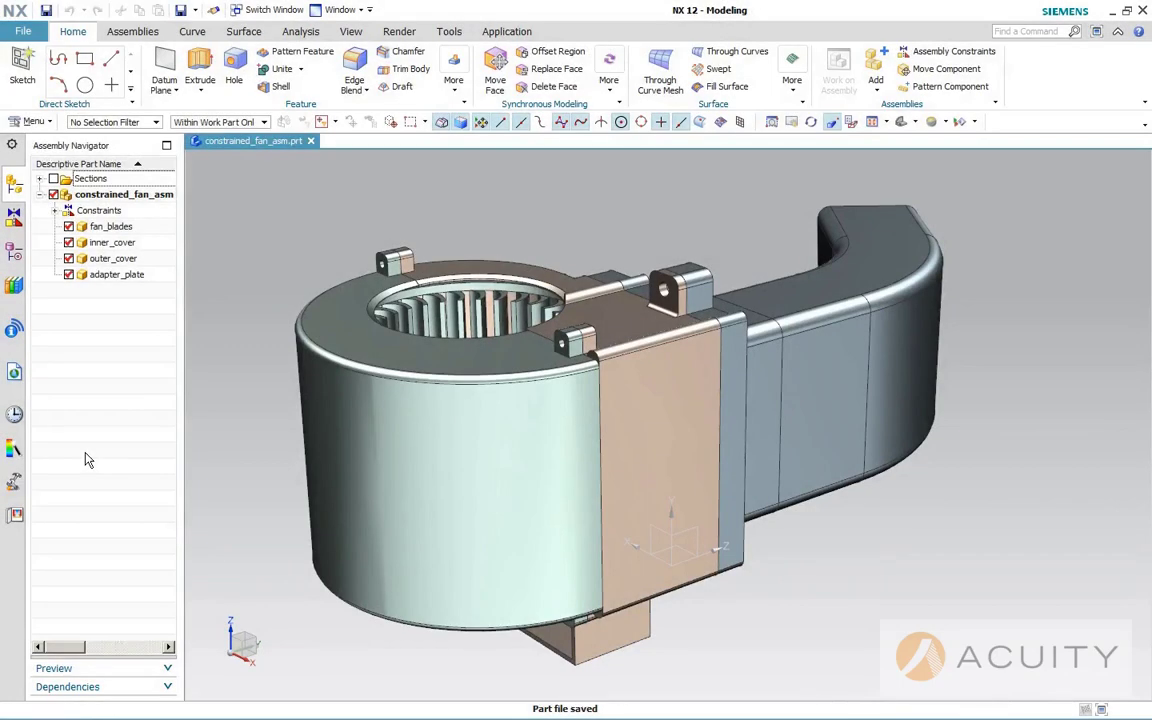
Close all open parts.
left_click(22, 31)
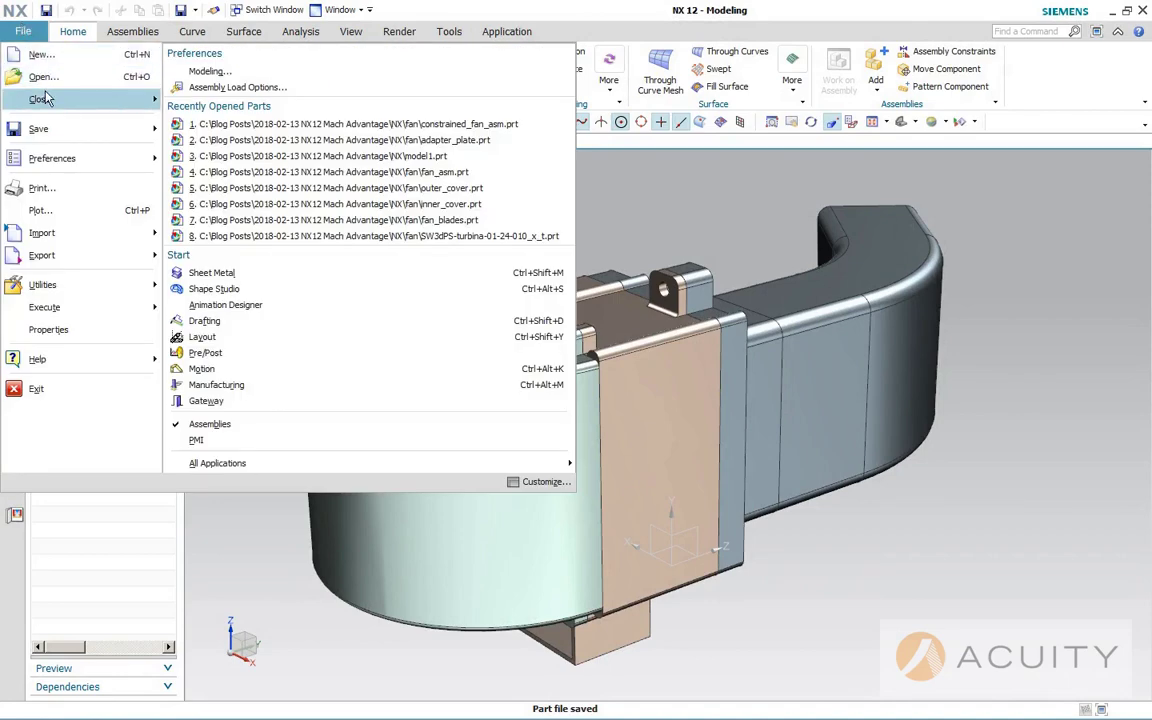
mouse_move(45, 98)
left_click(232, 100)
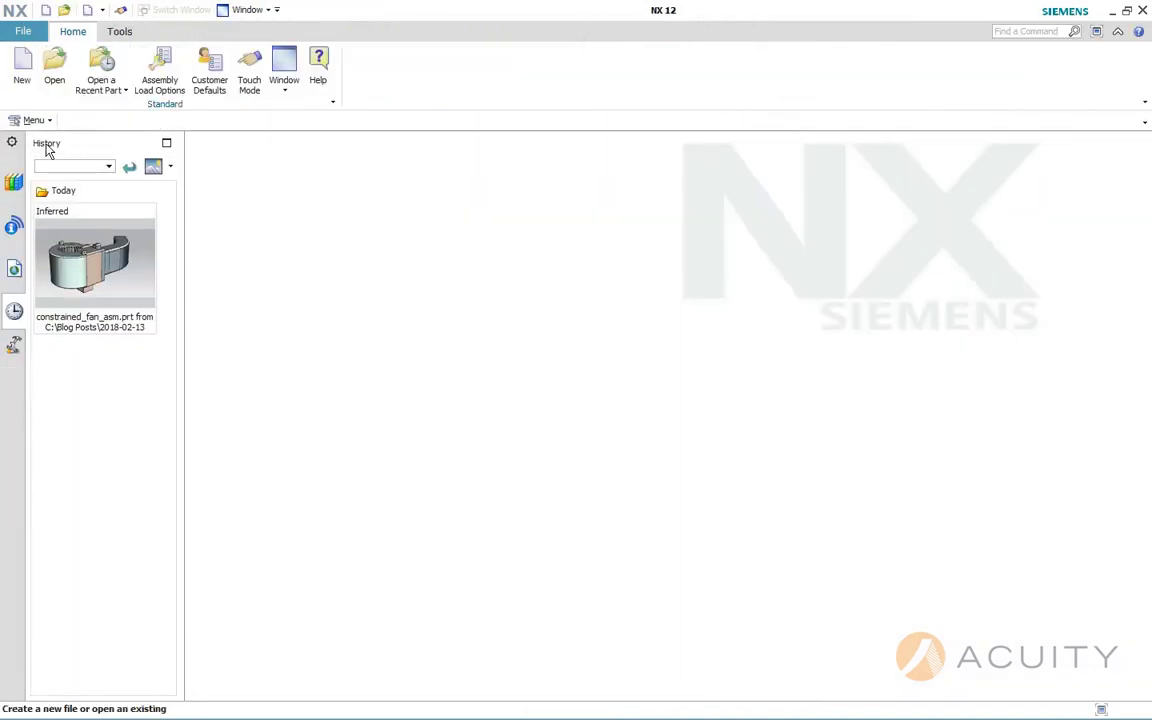
Create a new file from the Assembly template named fan_asm.
left_click(23, 79)
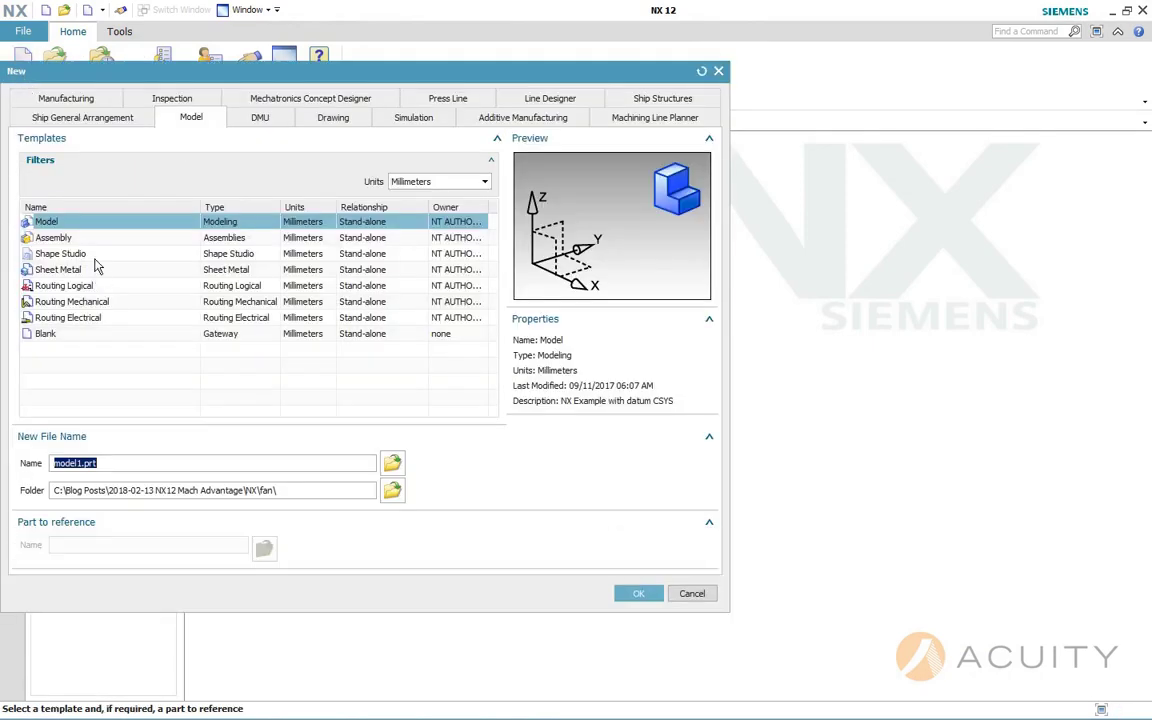
left_click(55, 238)
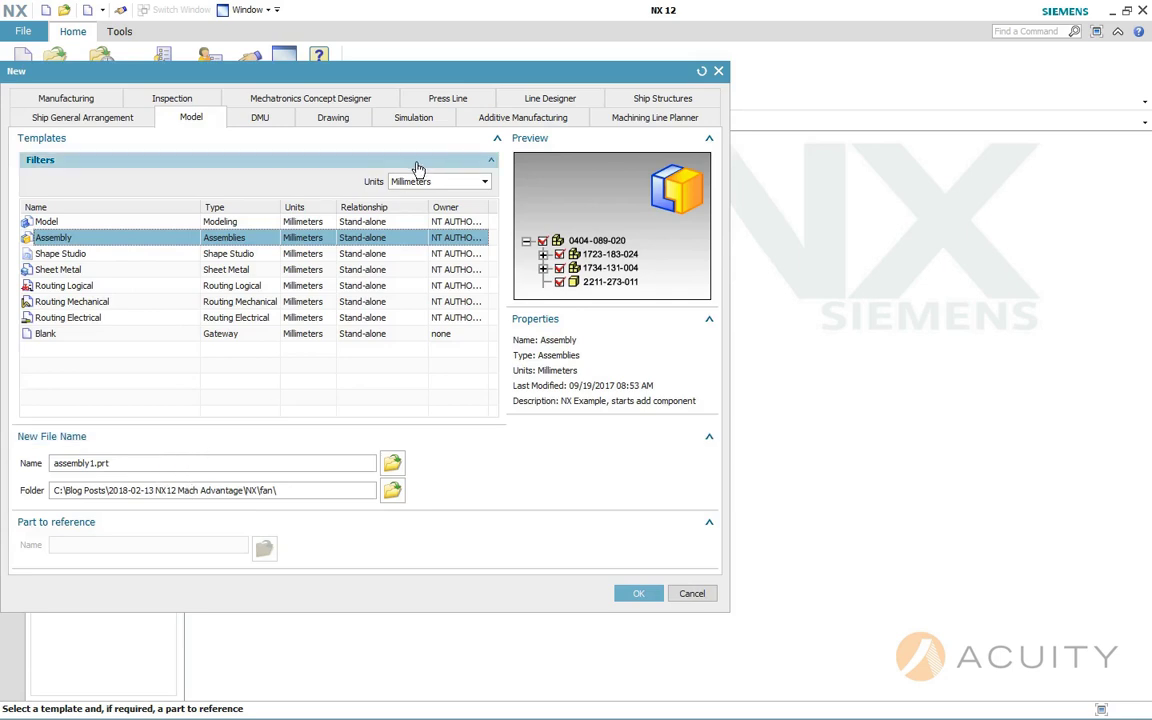
left_click(131, 460)
double_click(131, 460)
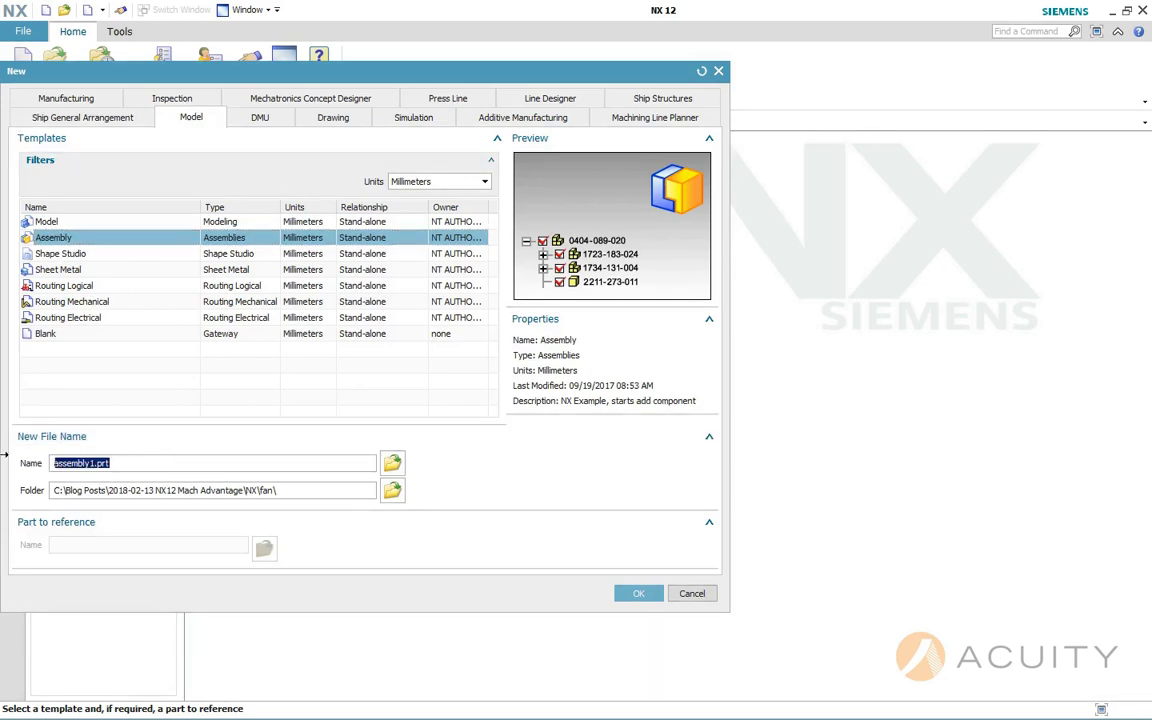
type("r")
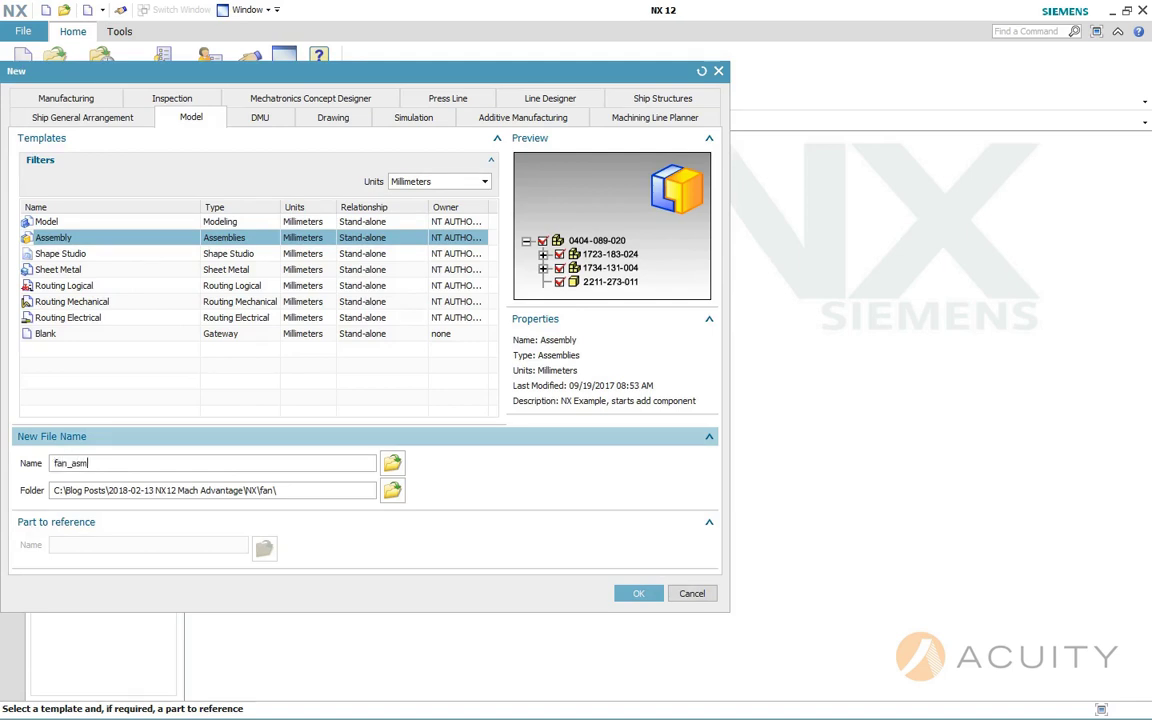
key("Return")
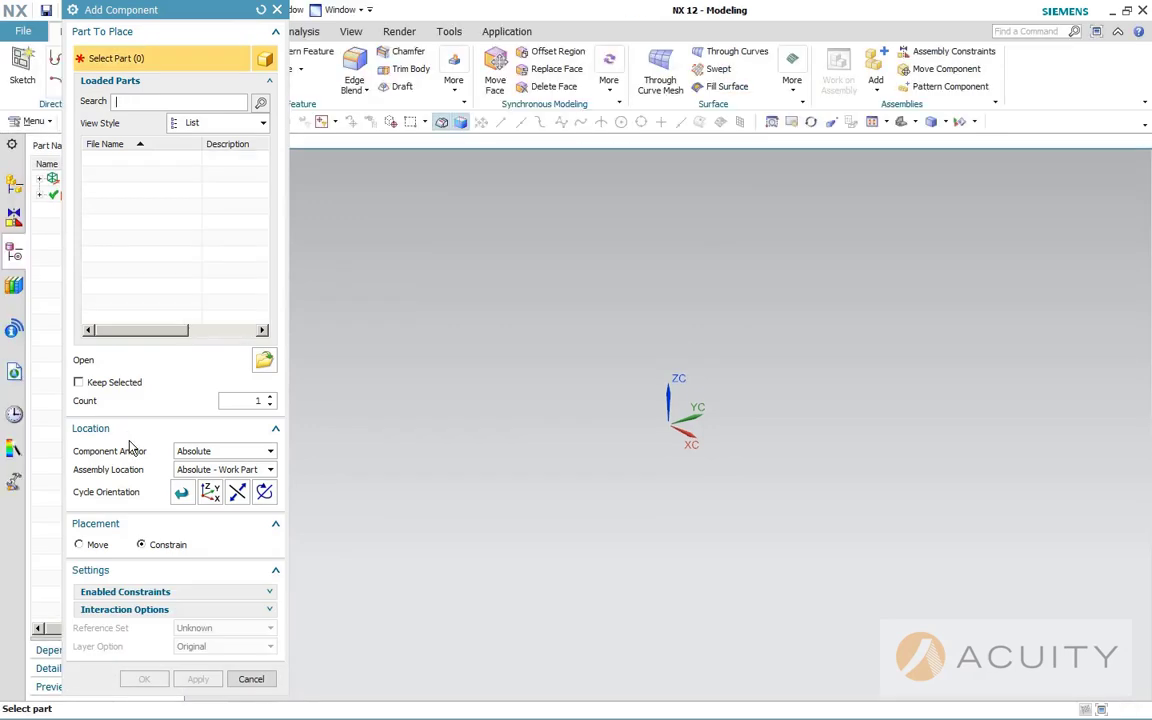
Add fan_blades.prt as the first component and accept the Fix constraint.
left_click(264, 360)
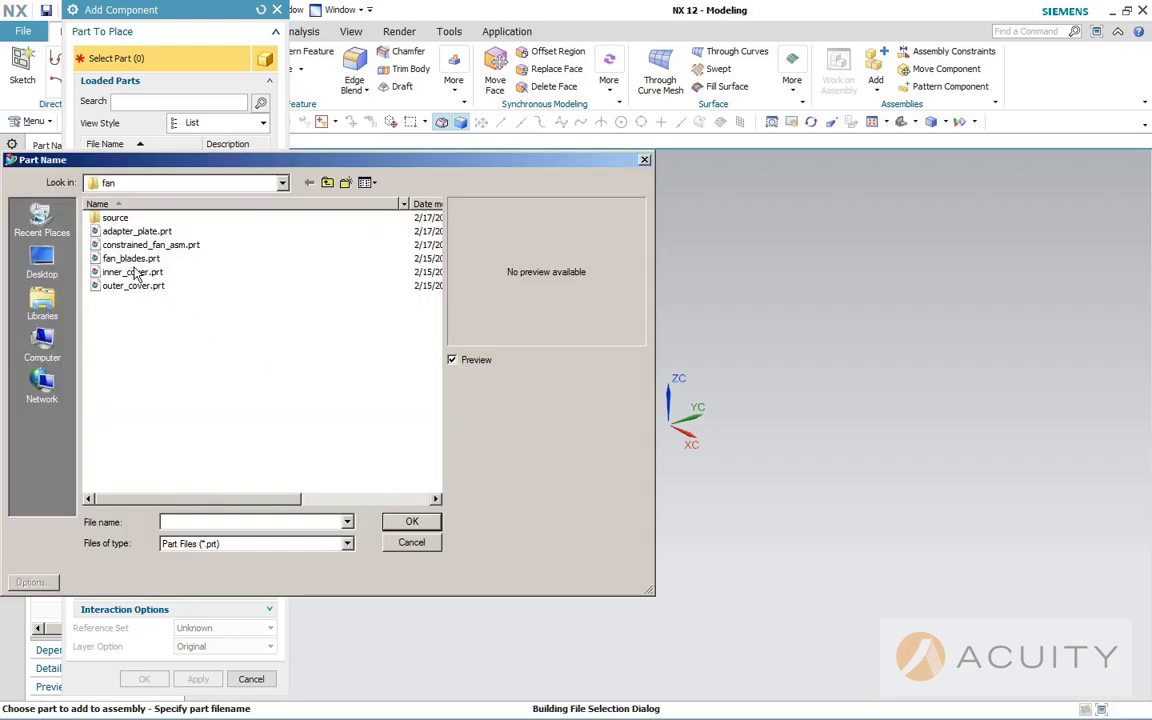
left_click(134, 259)
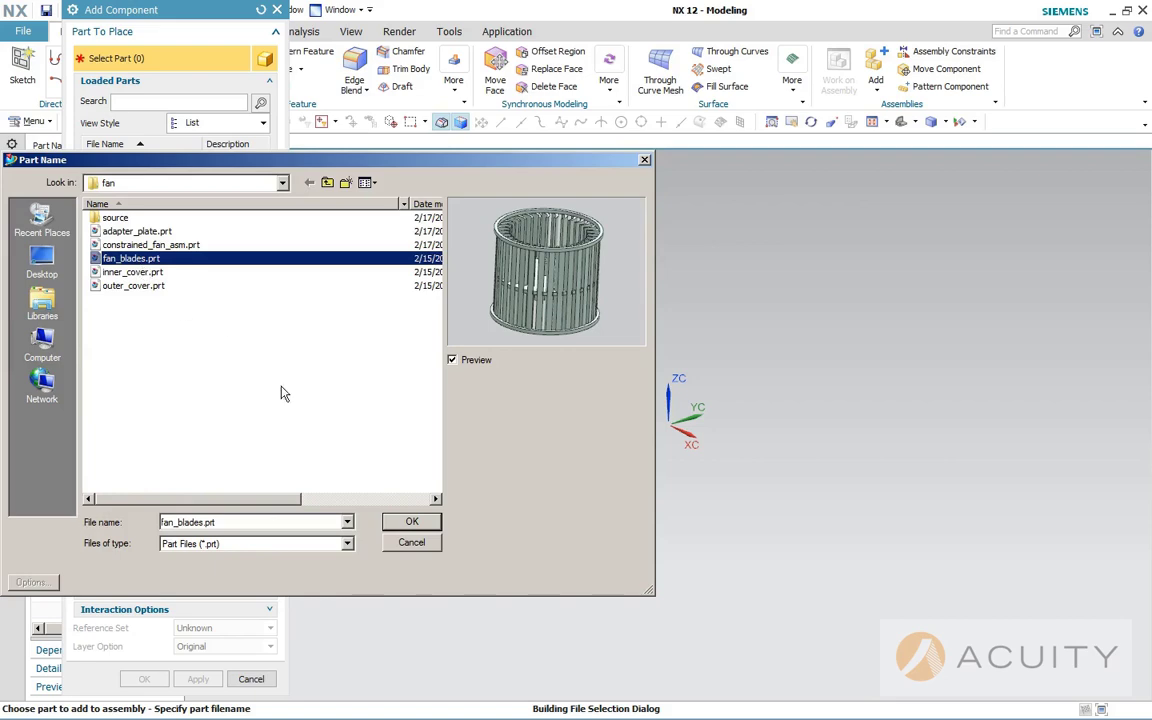
left_click(397, 528)
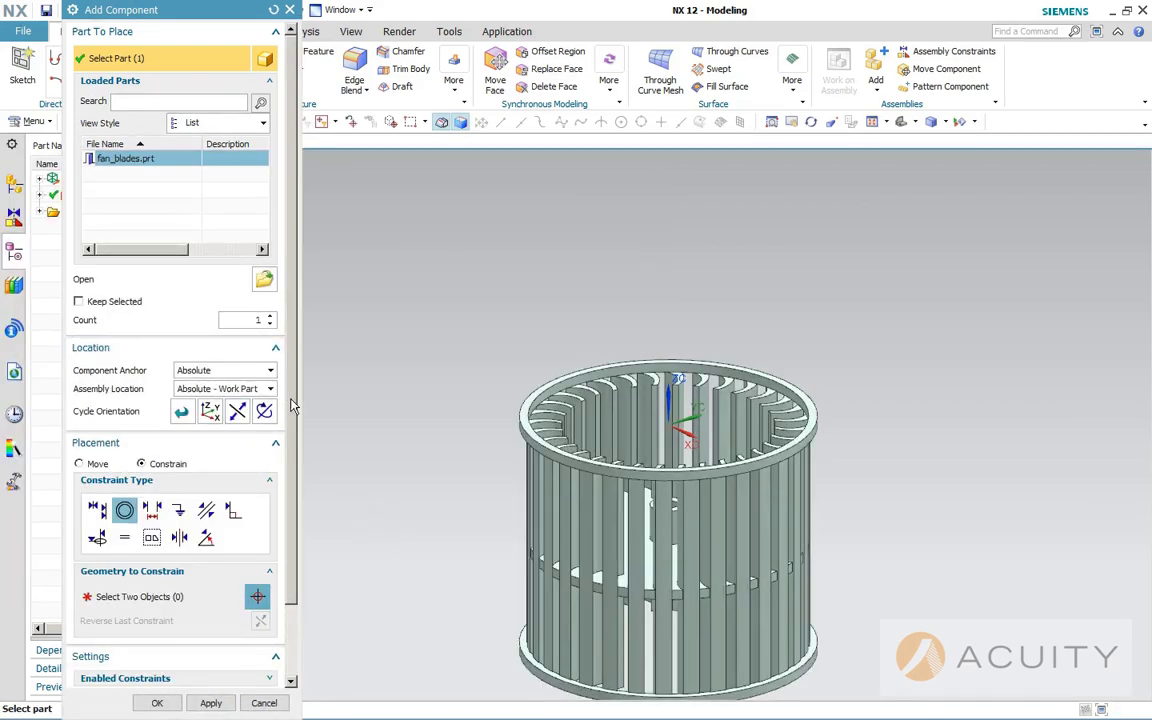
left_click_drag(292, 405, 290, 540)
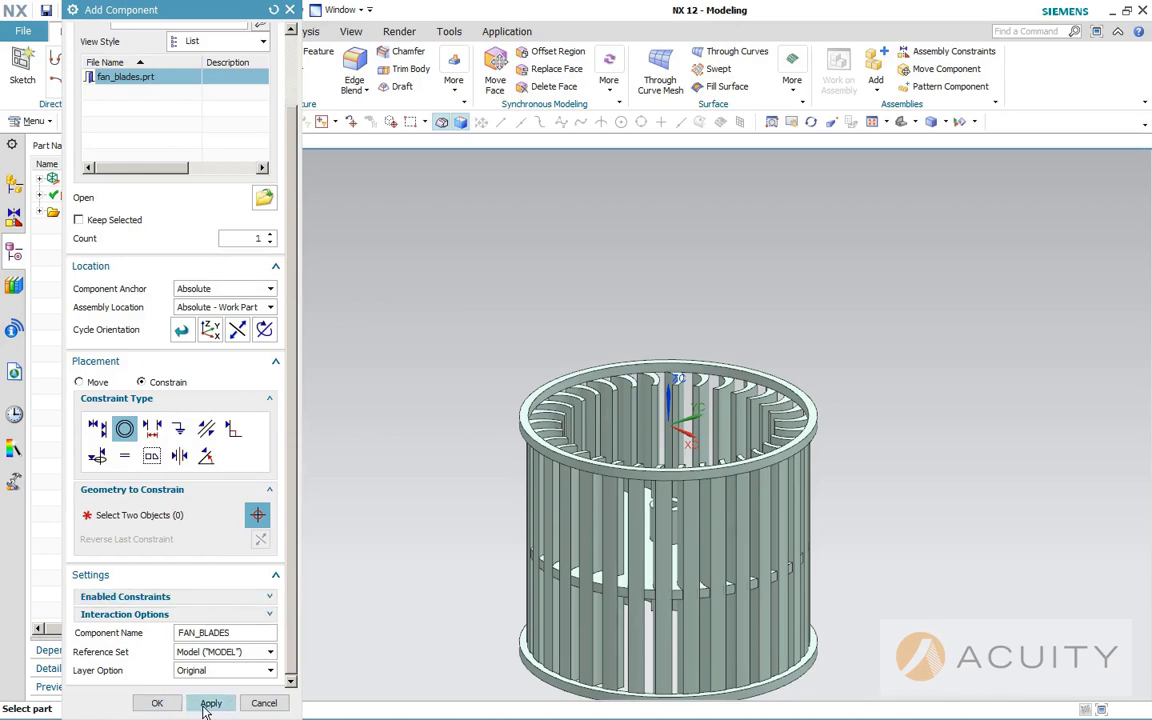
left_click(275, 576)
left_click(198, 683)
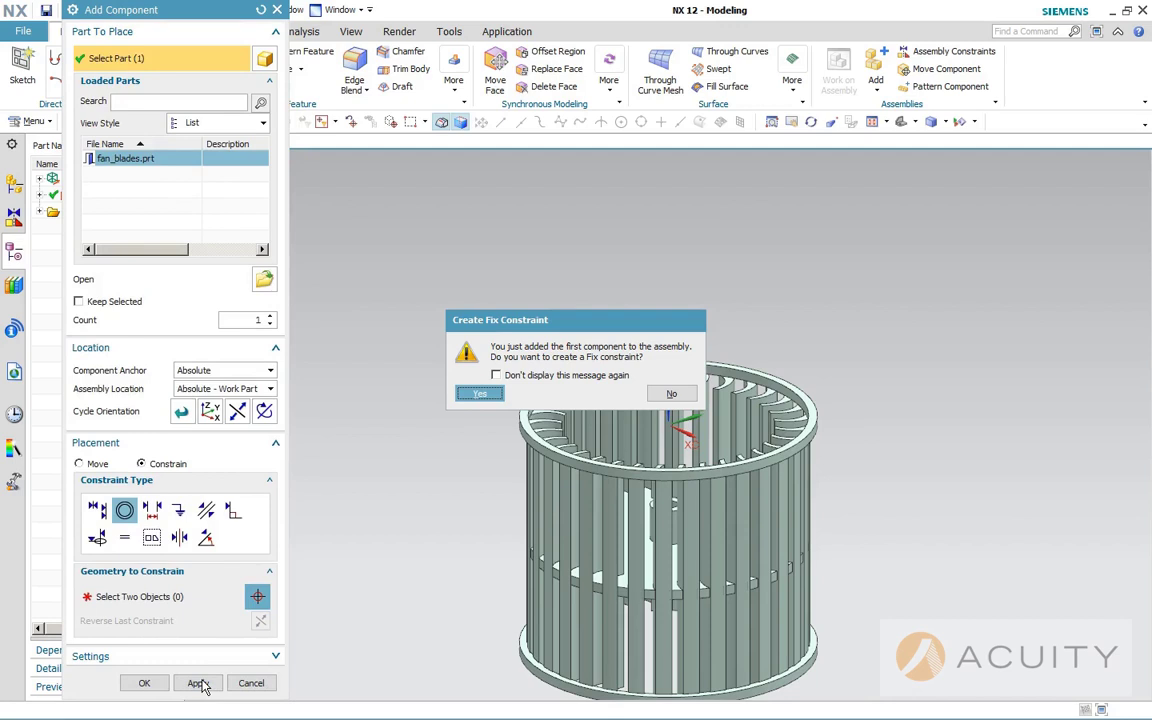
left_click(489, 397)
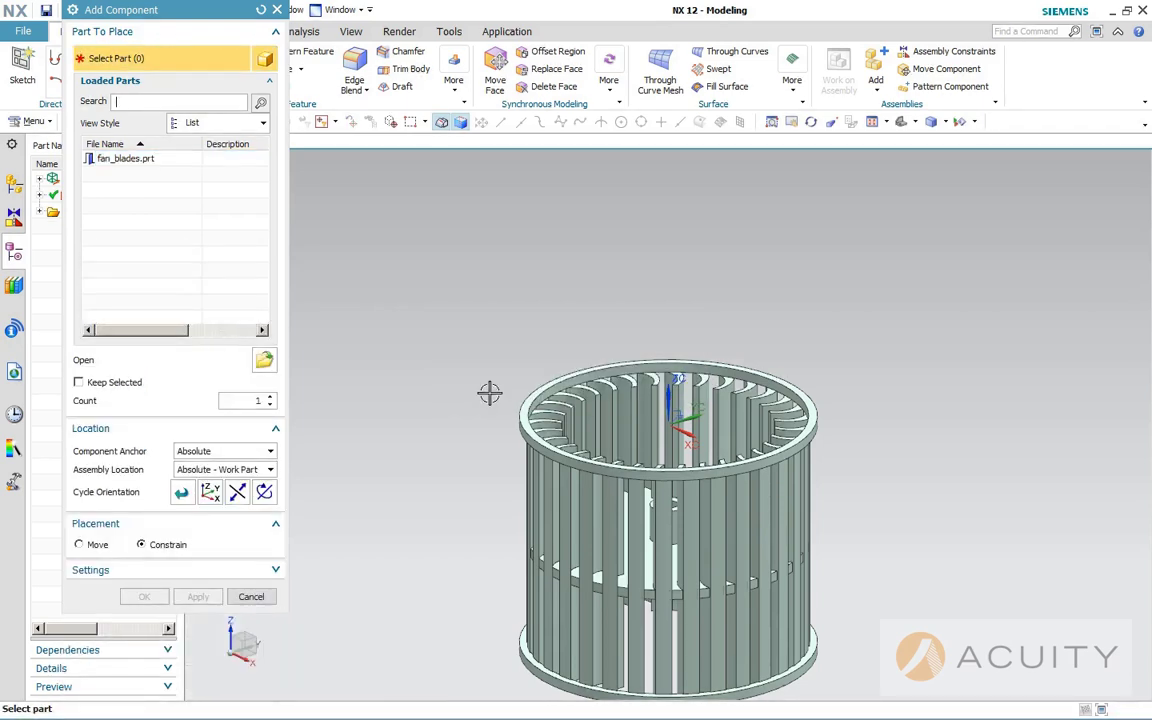
Load inner_cover.prt and Touch Align its centerline with the fan's centerline.
left_click(264, 361)
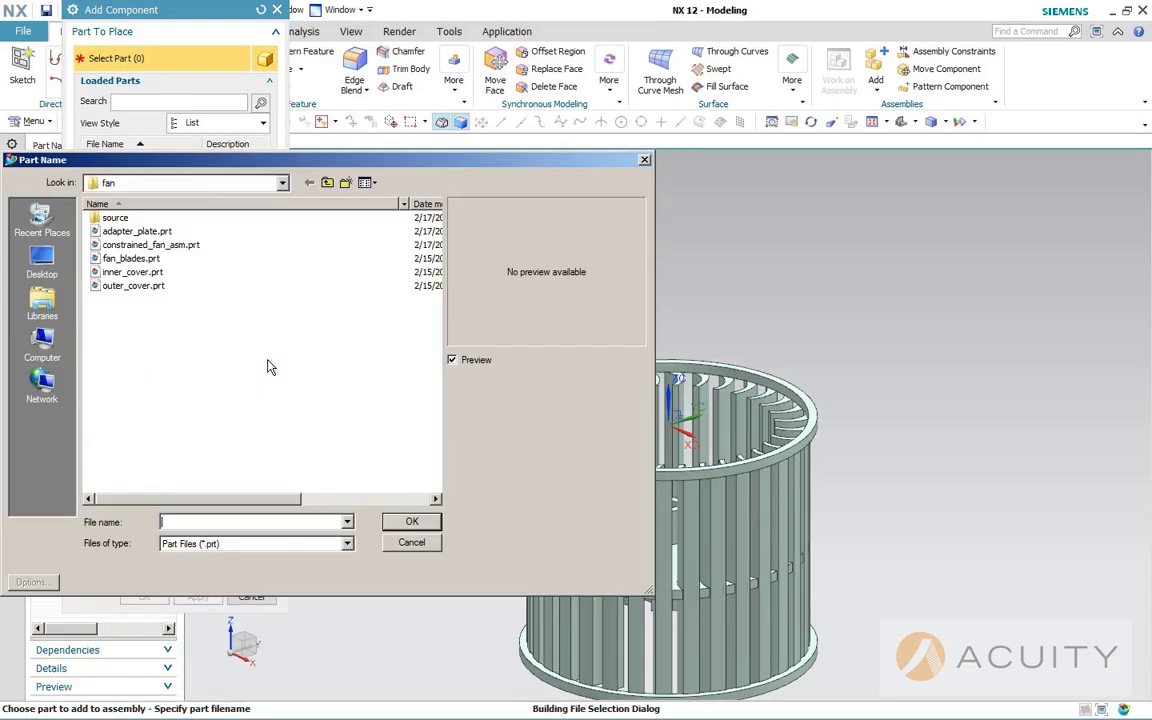
left_click(135, 272)
left_click(407, 524)
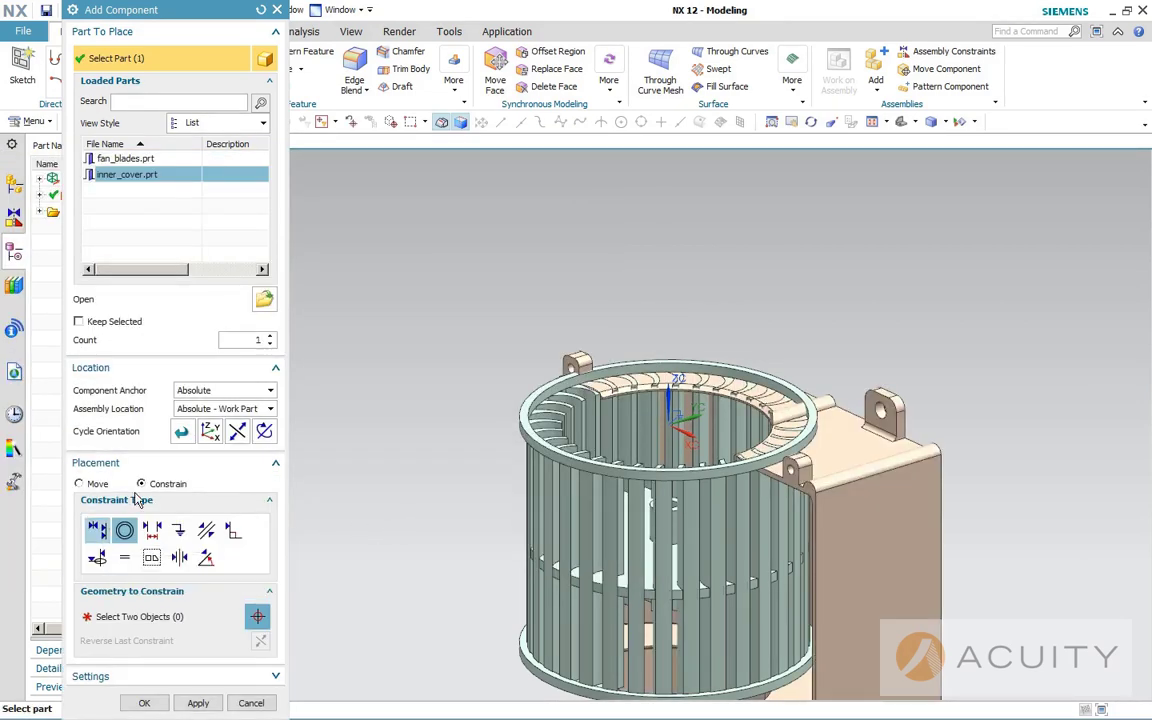
left_click(97, 531)
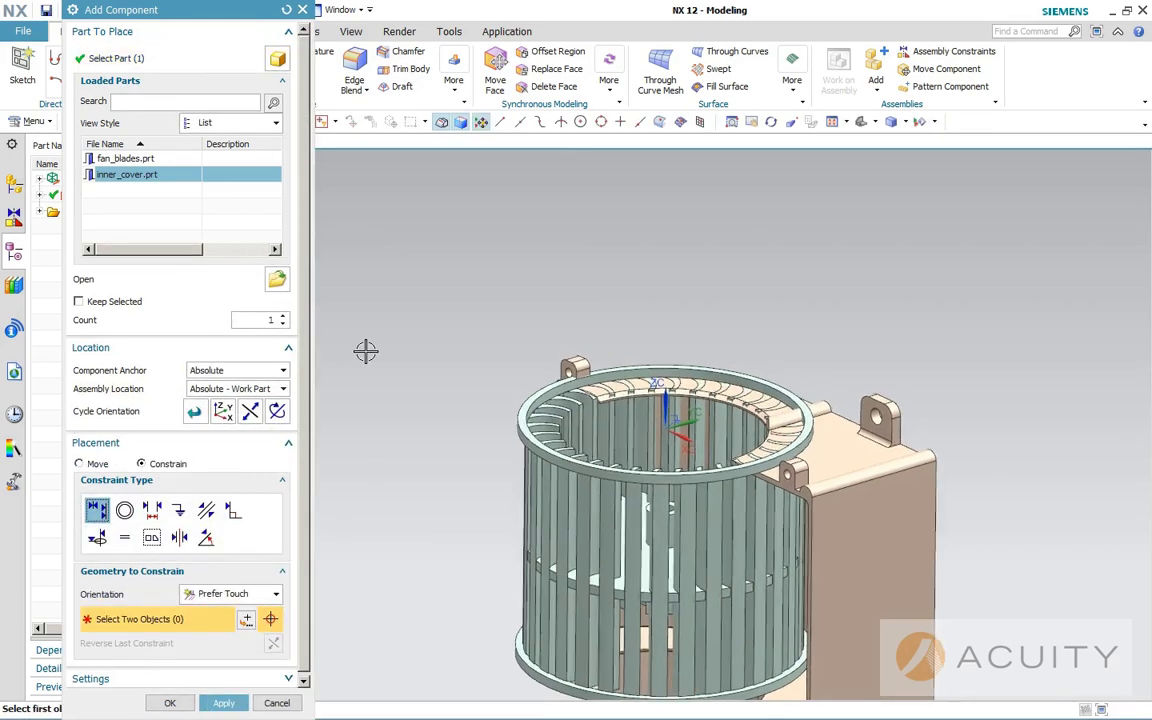
middle_click_drag(365, 351, 365, 351)
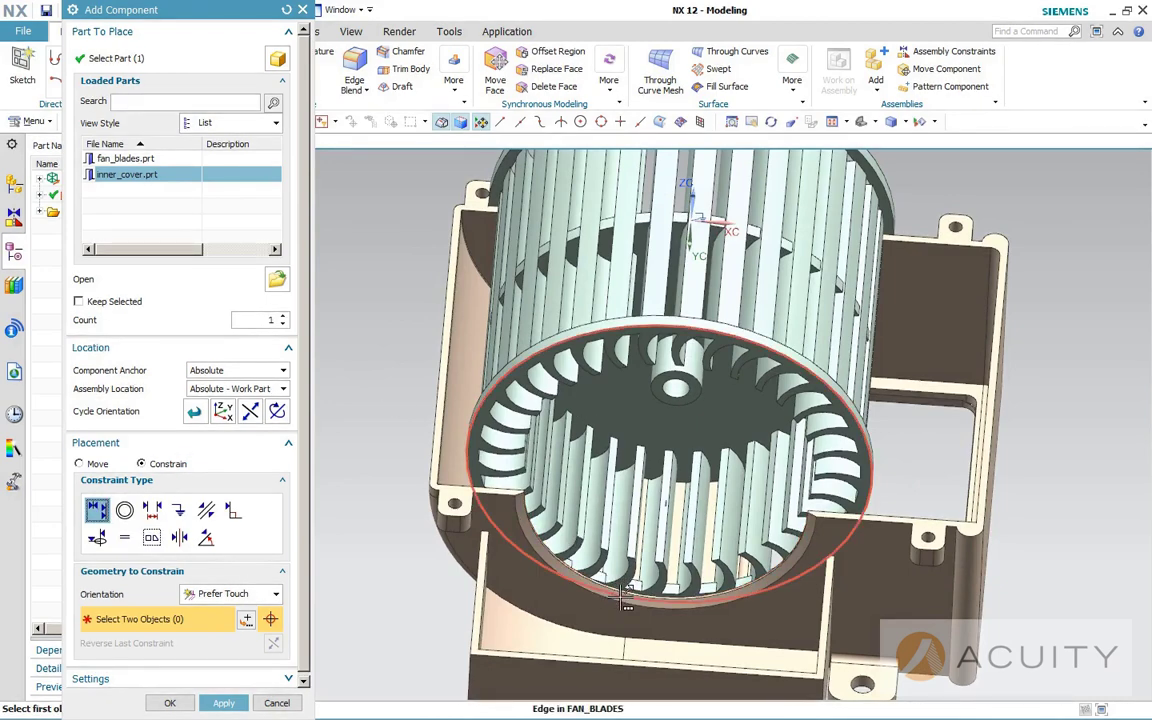
left_click(623, 598)
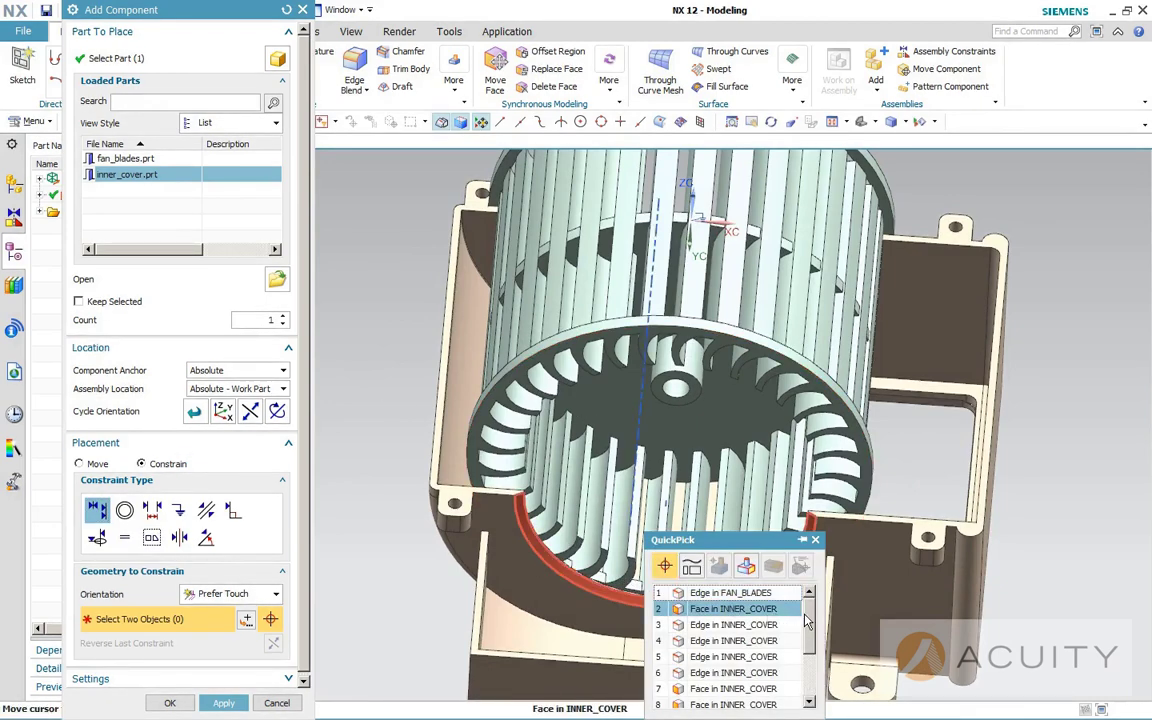
scroll(815, 625, "down", 2)
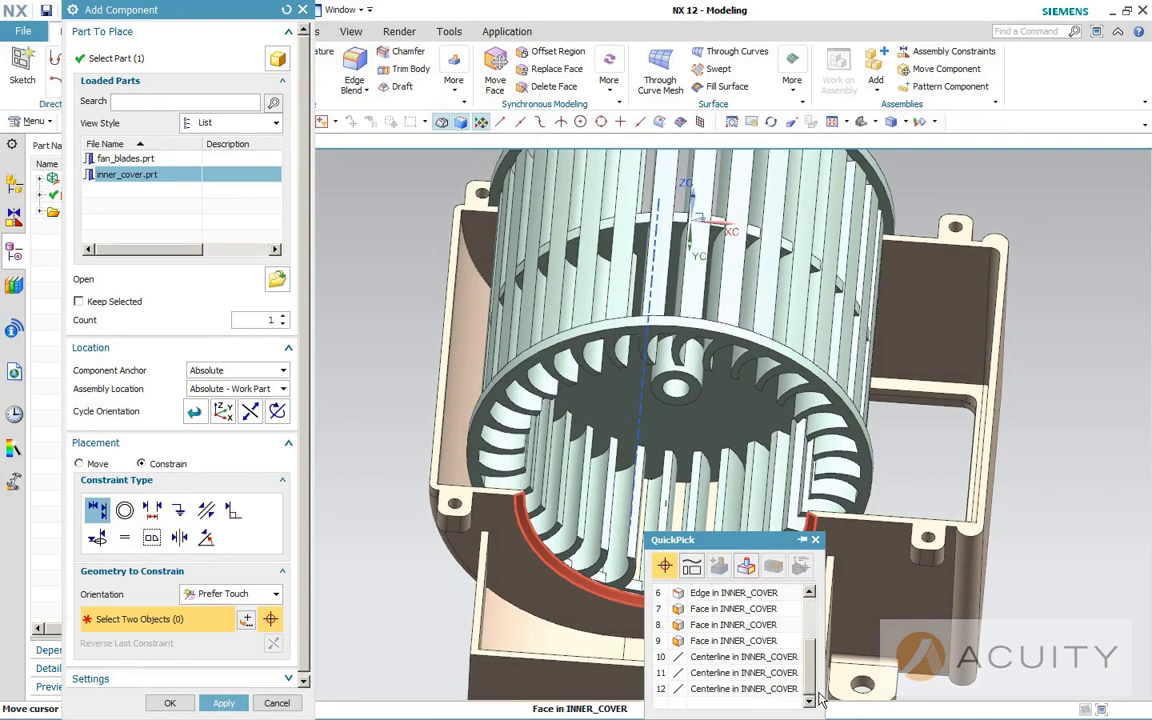
left_click(735, 657)
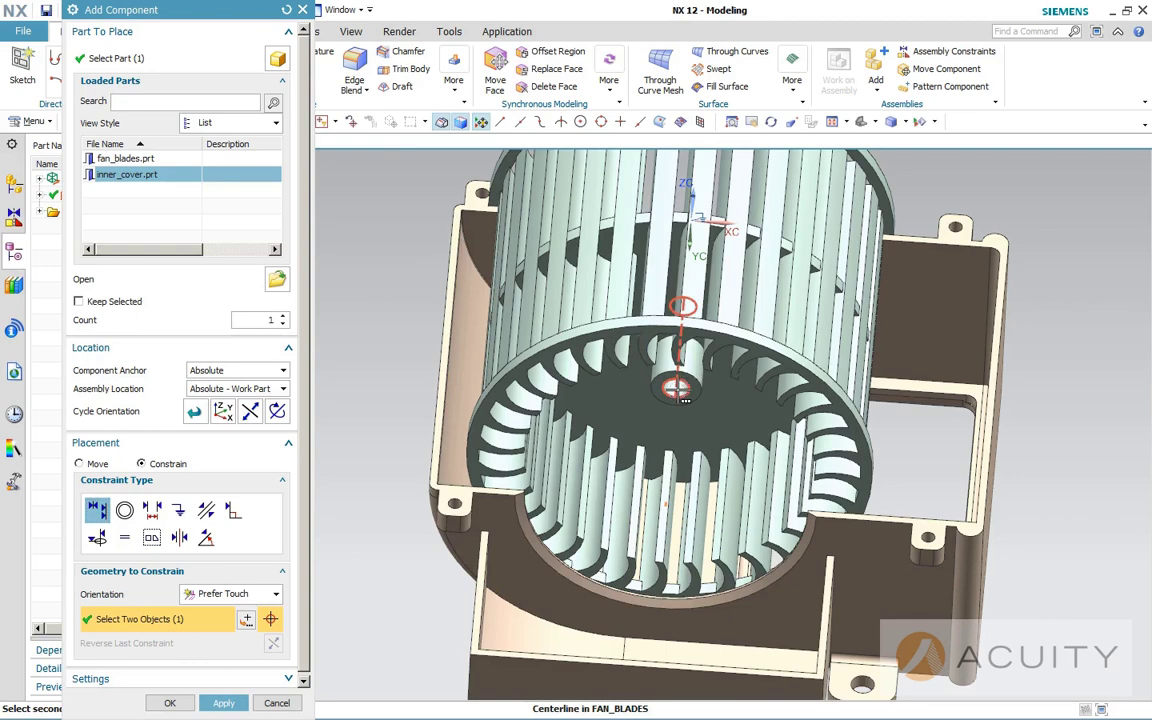
left_click(688, 333)
left_click(780, 396)
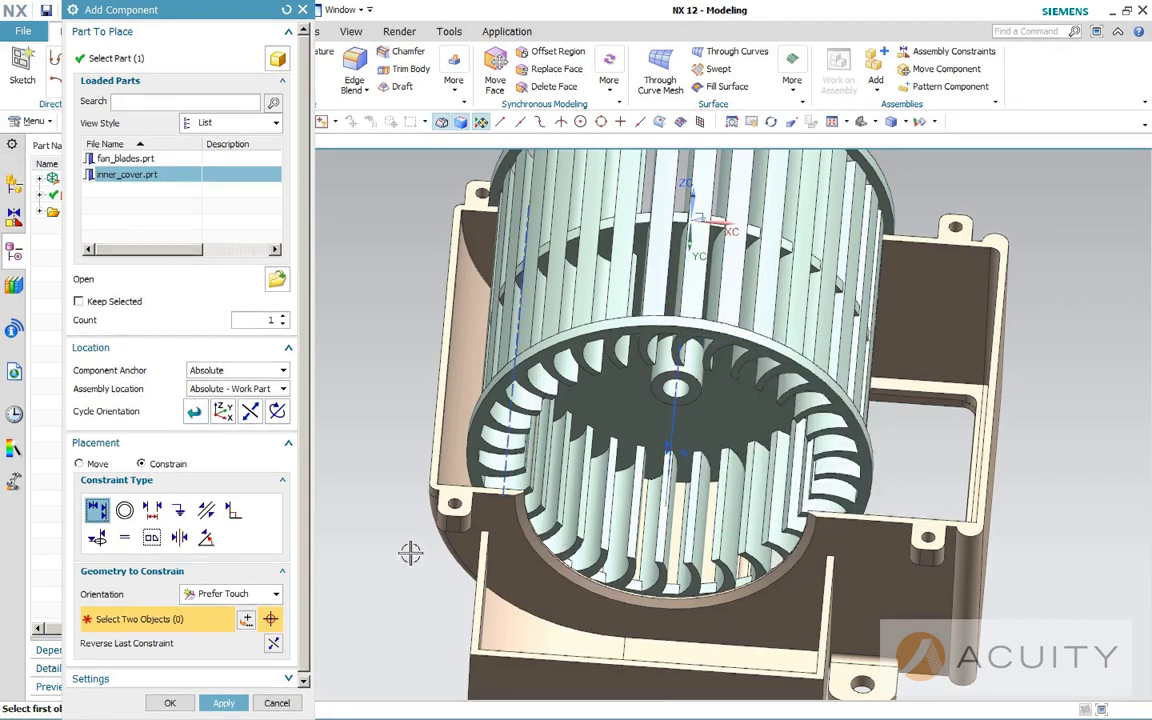
Set a 4.75 mm Distance constraint between the inner cover and fan blade faces, then apply.
left_click(152, 511)
middle_click_drag(700, 450, 741, 575)
left_click(921, 561)
middle_click_drag(921, 561, 917, 490)
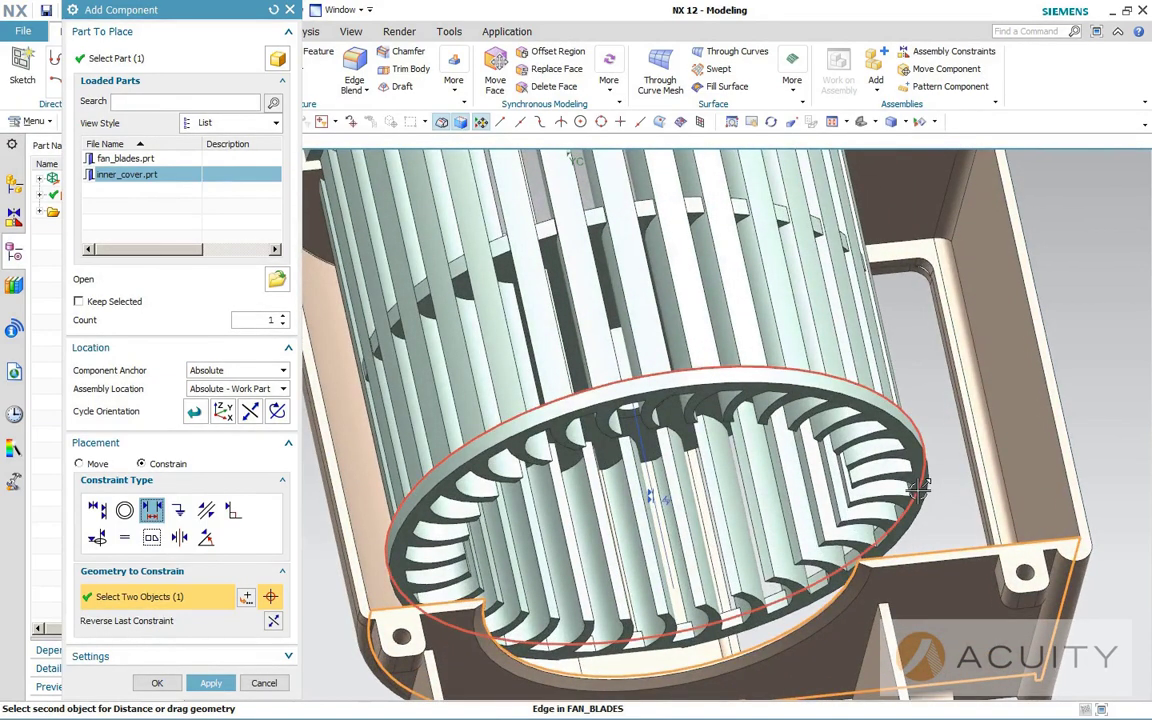
left_click(921, 490)
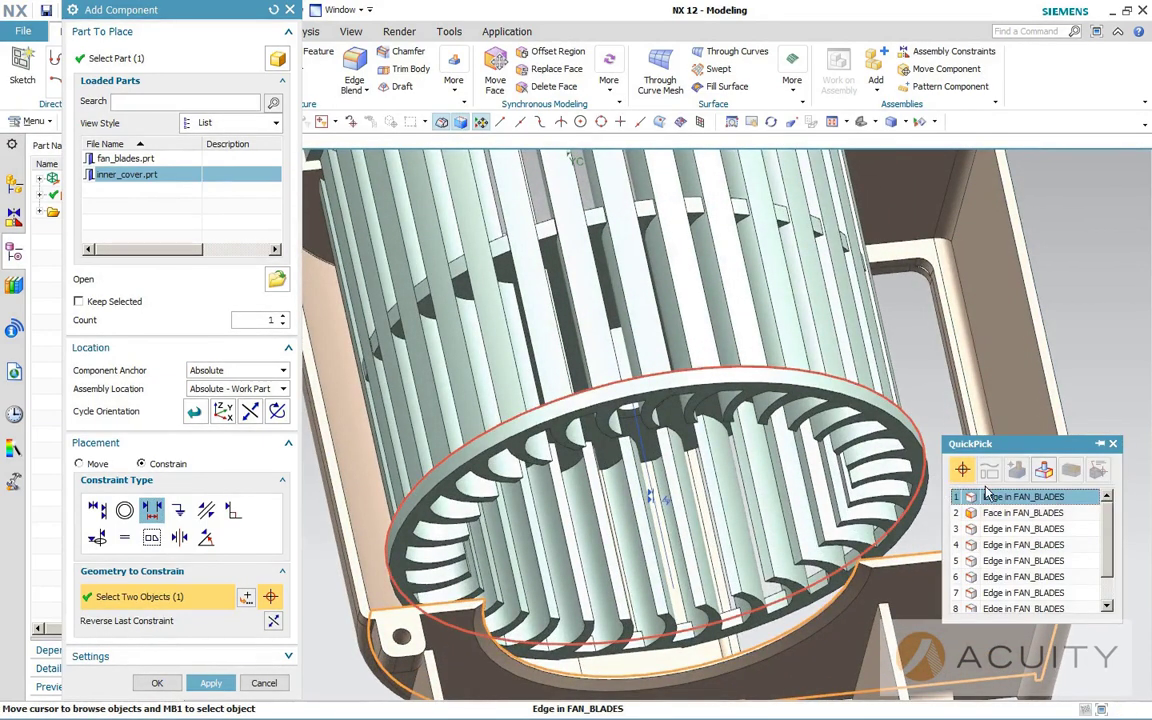
left_click(1010, 513)
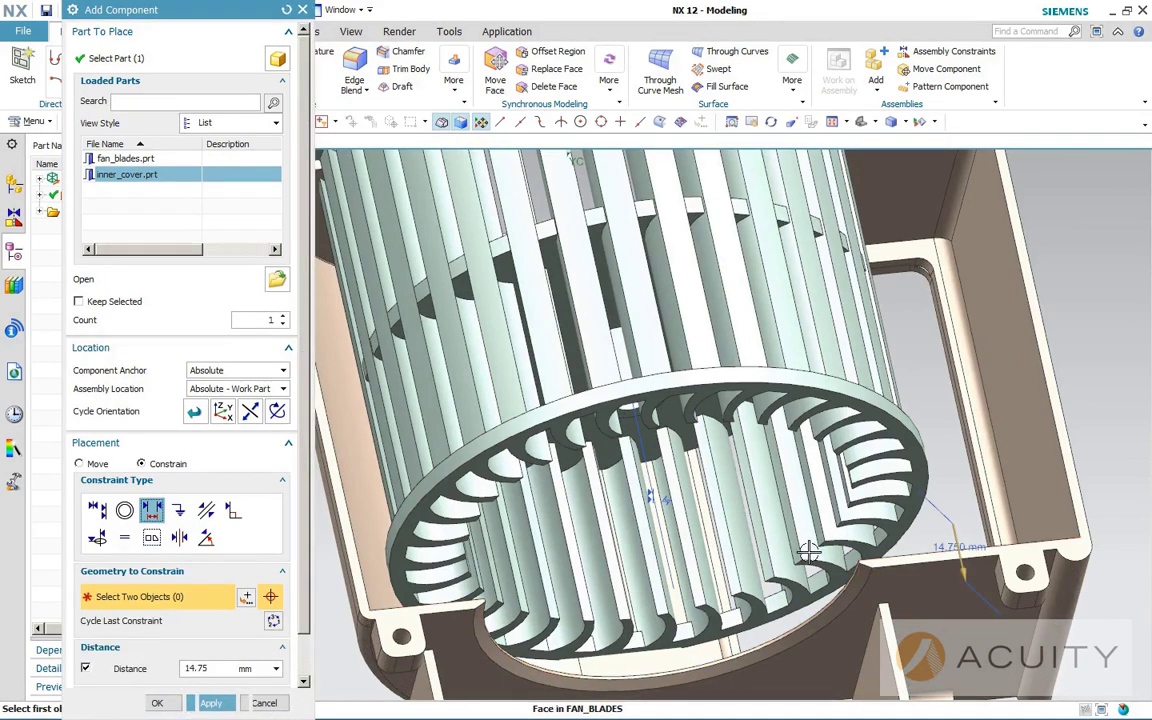
left_click(182, 668)
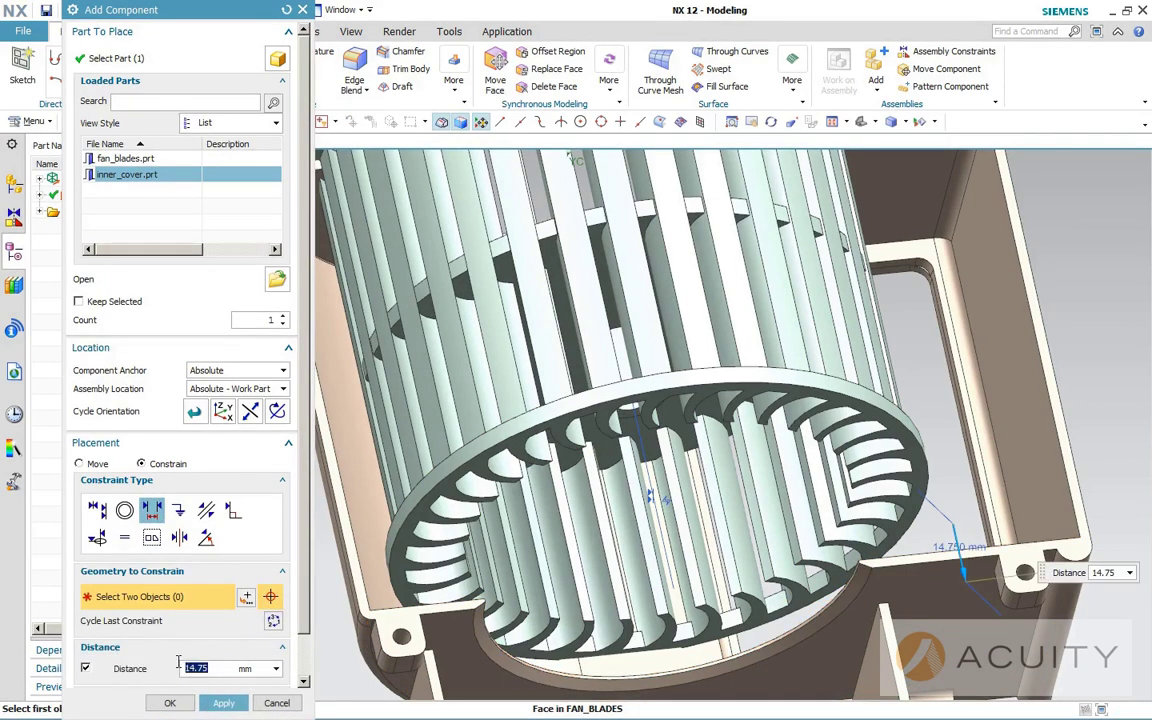
type("4.75")
key("Return")
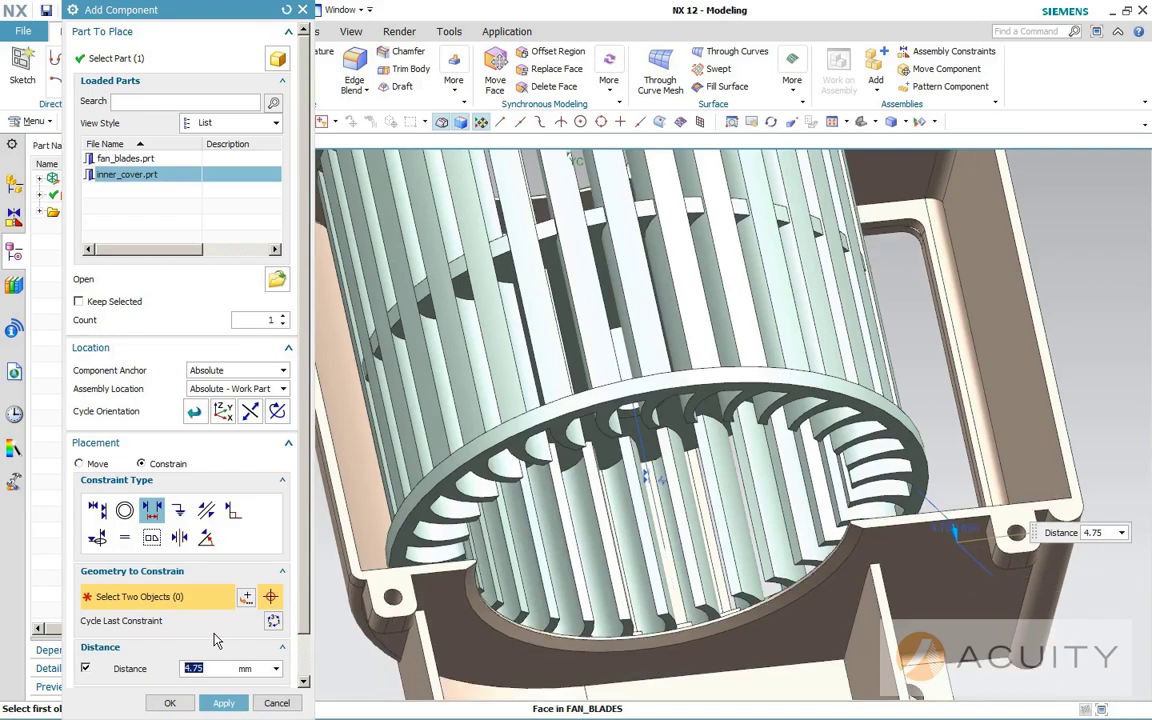
middle_click_drag(470, 640, 628, 538)
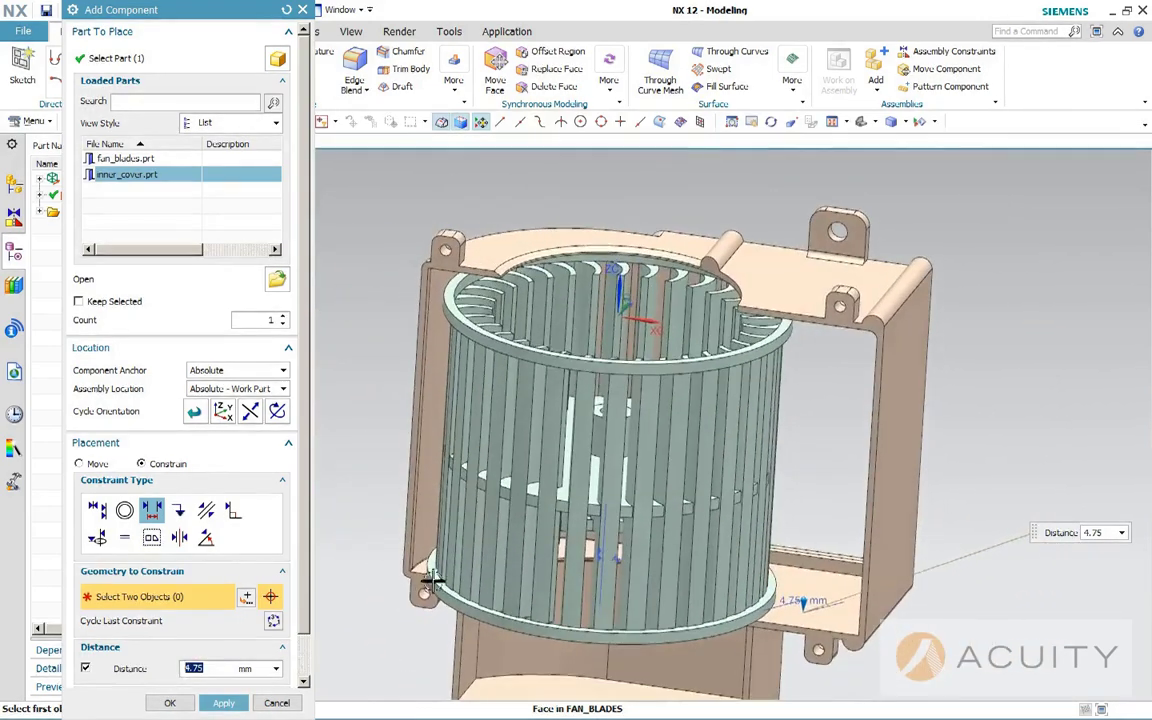
left_click(226, 703)
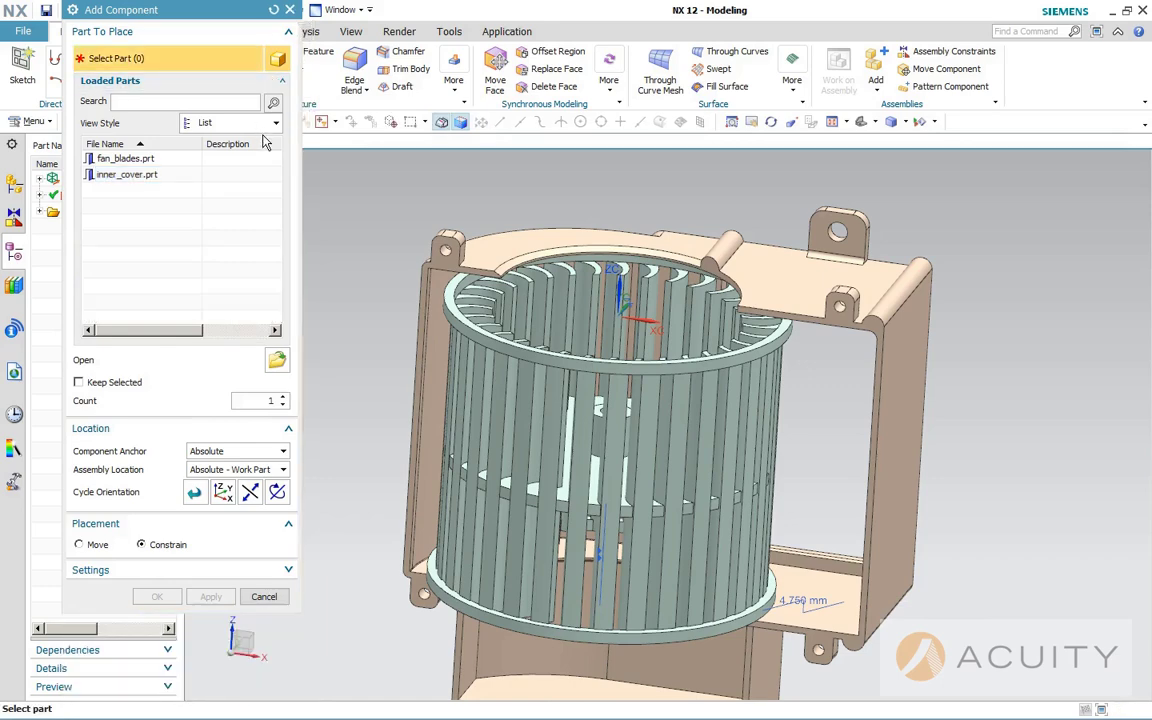
Load outer_cover.prt as the next component.
left_click(276, 361)
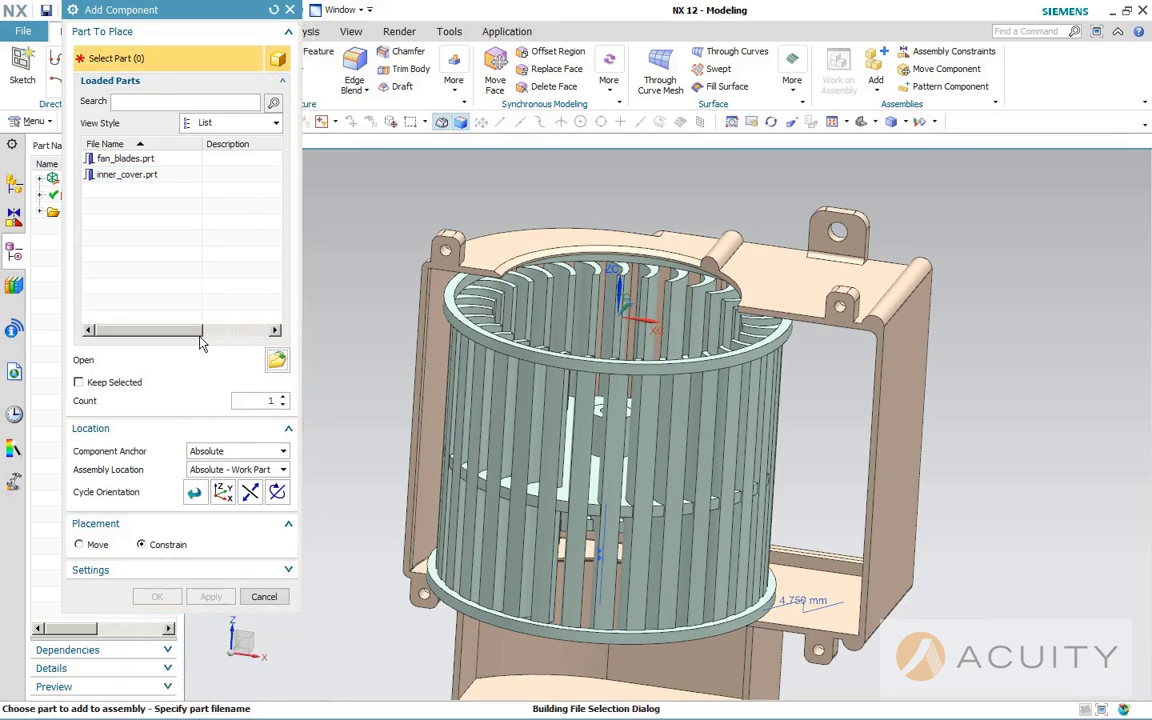
left_click(150, 288)
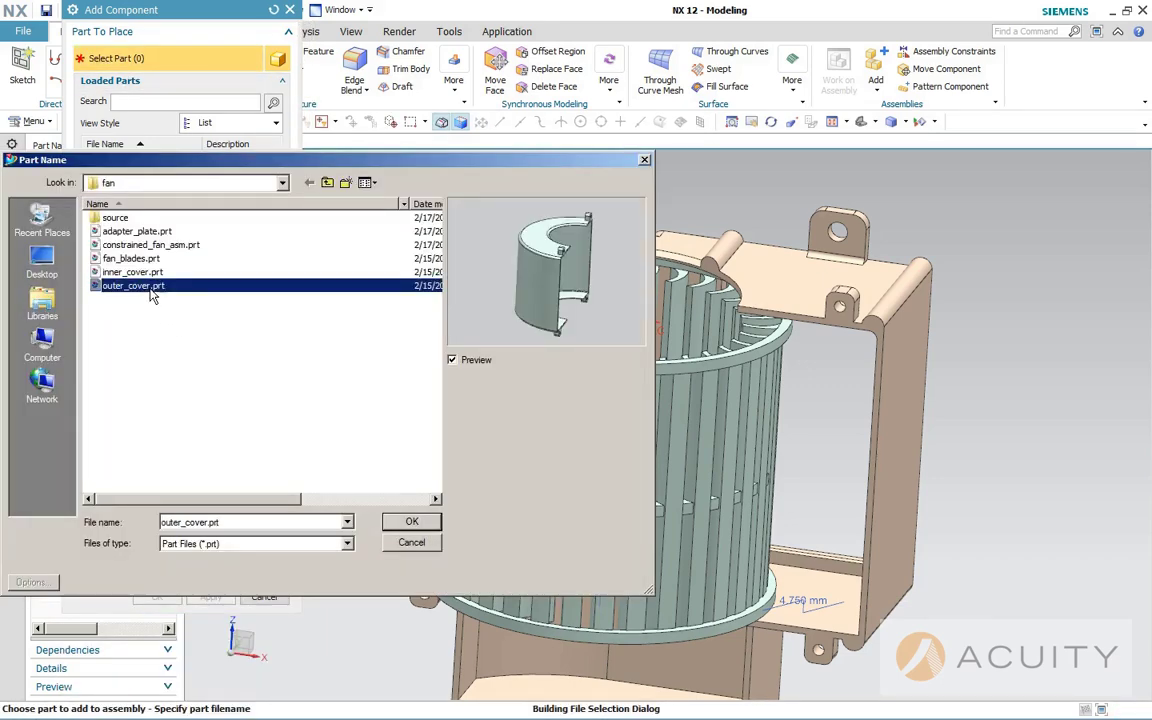
left_click(412, 521)
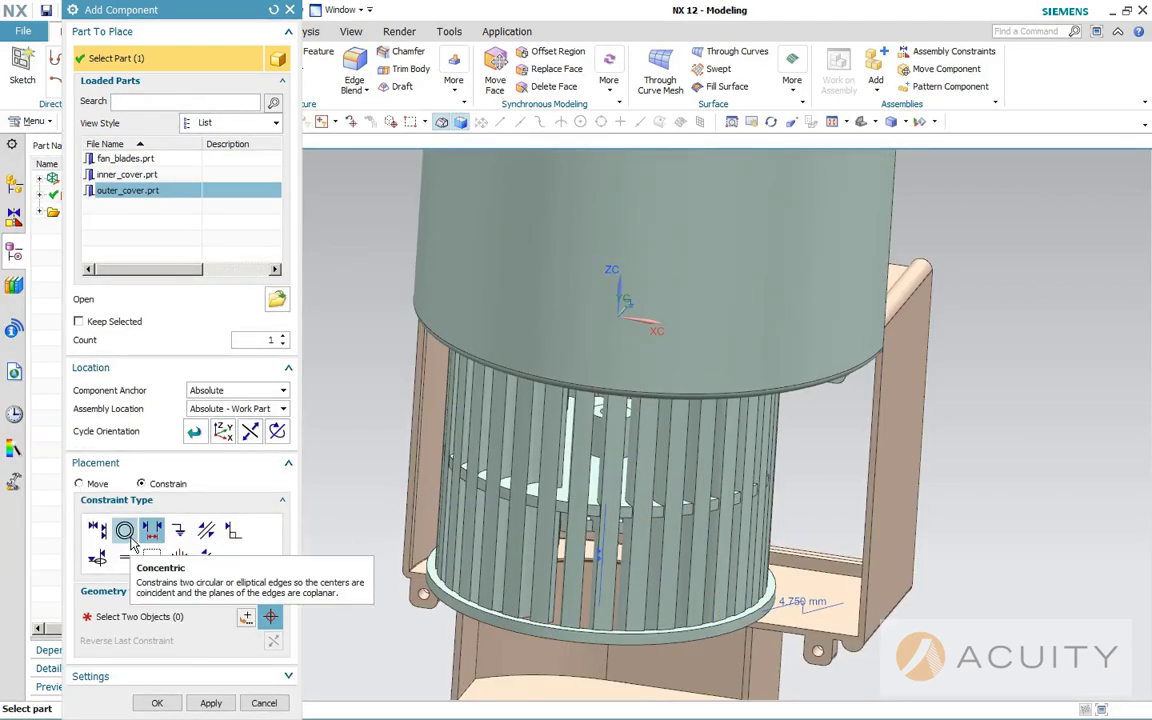
Make the outer cover's bracket and lug hole edges concentric to the inner cover's holes, then apply.
left_click(124, 531)
middle_click_drag(700, 460, 959, 314)
scroll(959, 314, "up", 5)
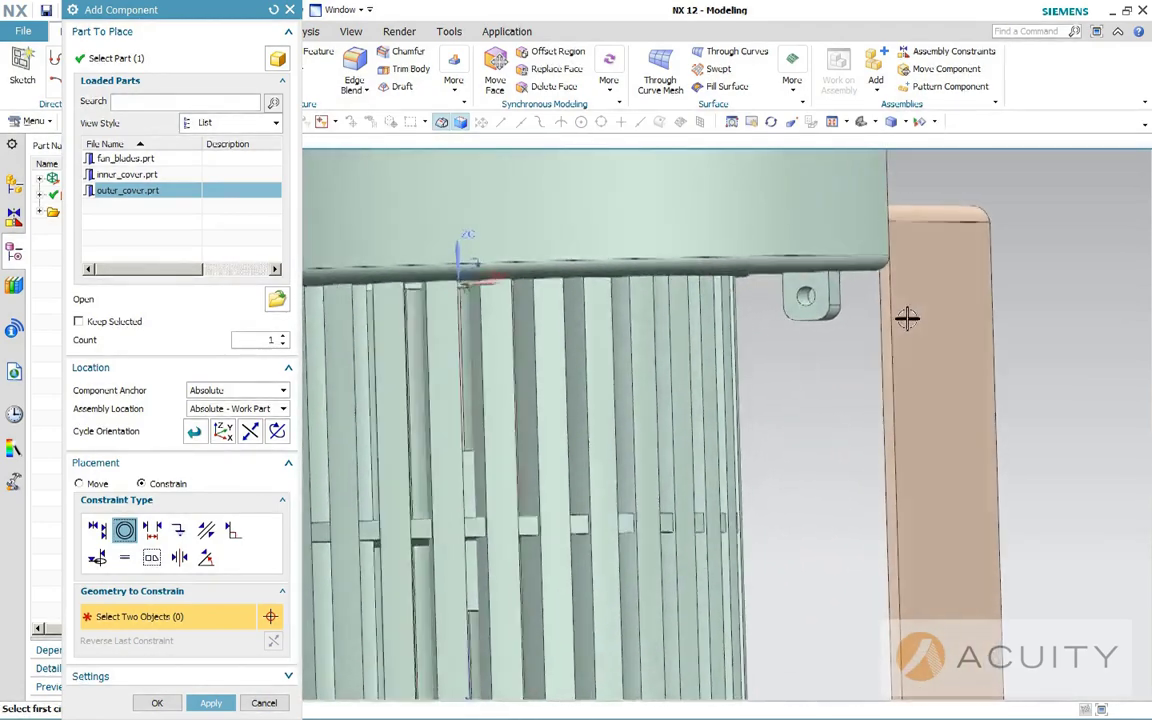
left_click(808, 321)
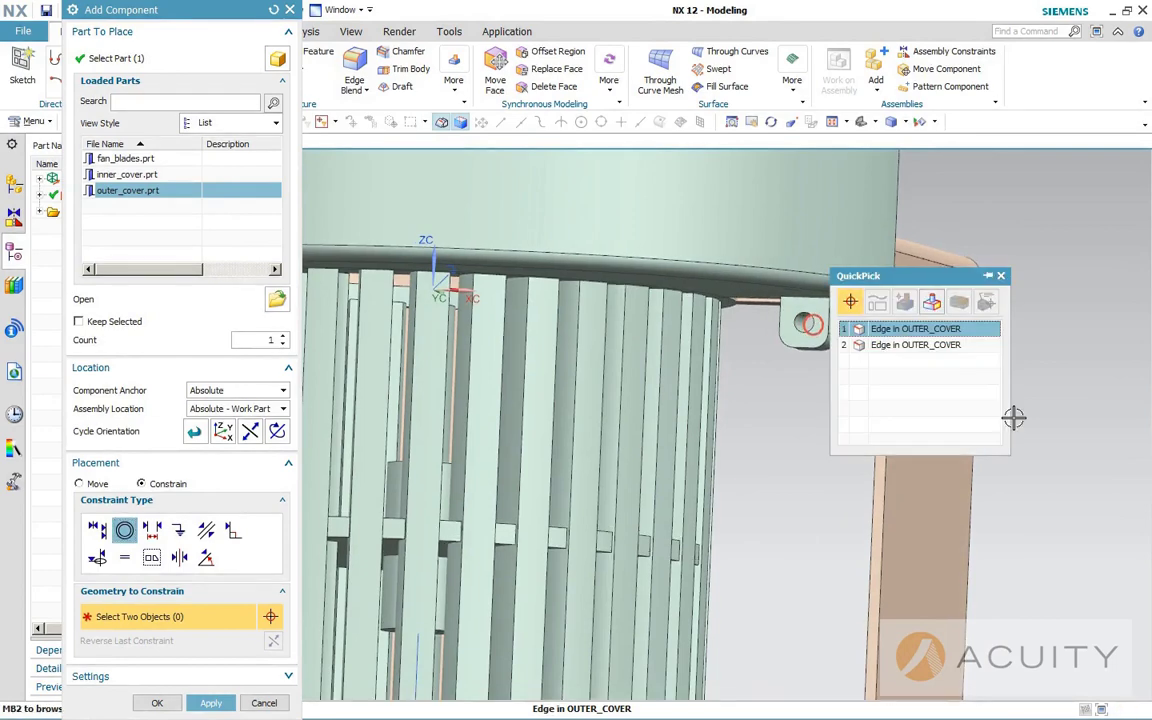
left_click(962, 338)
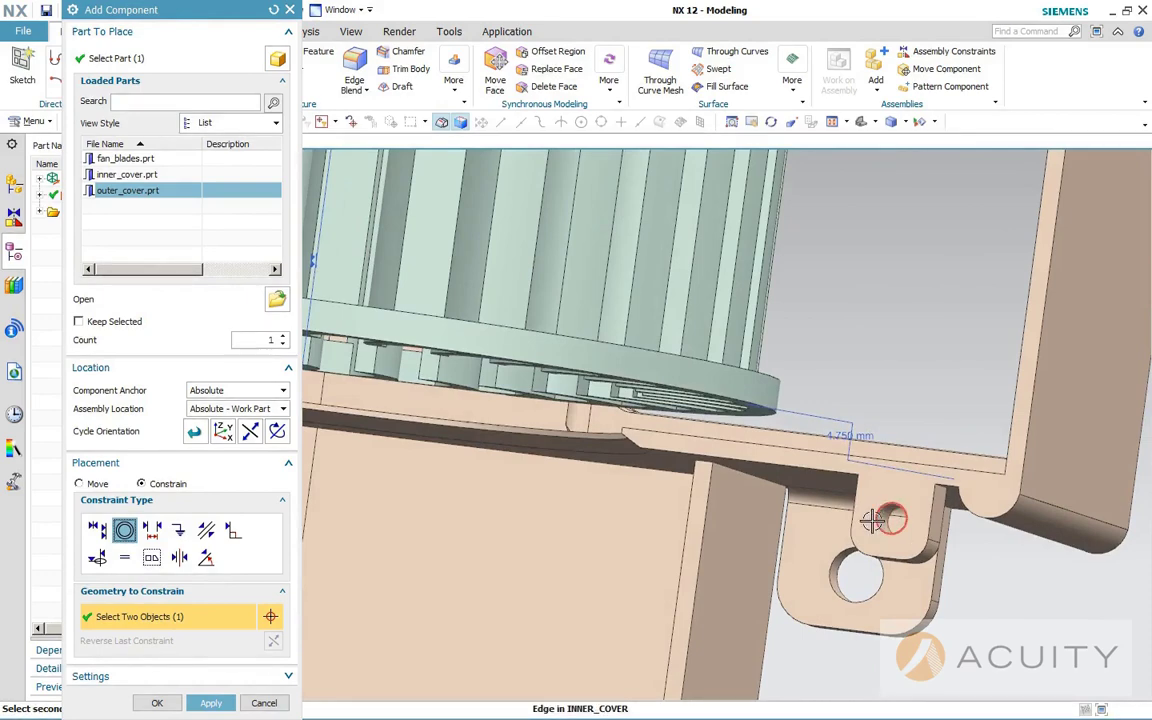
left_click(876, 519)
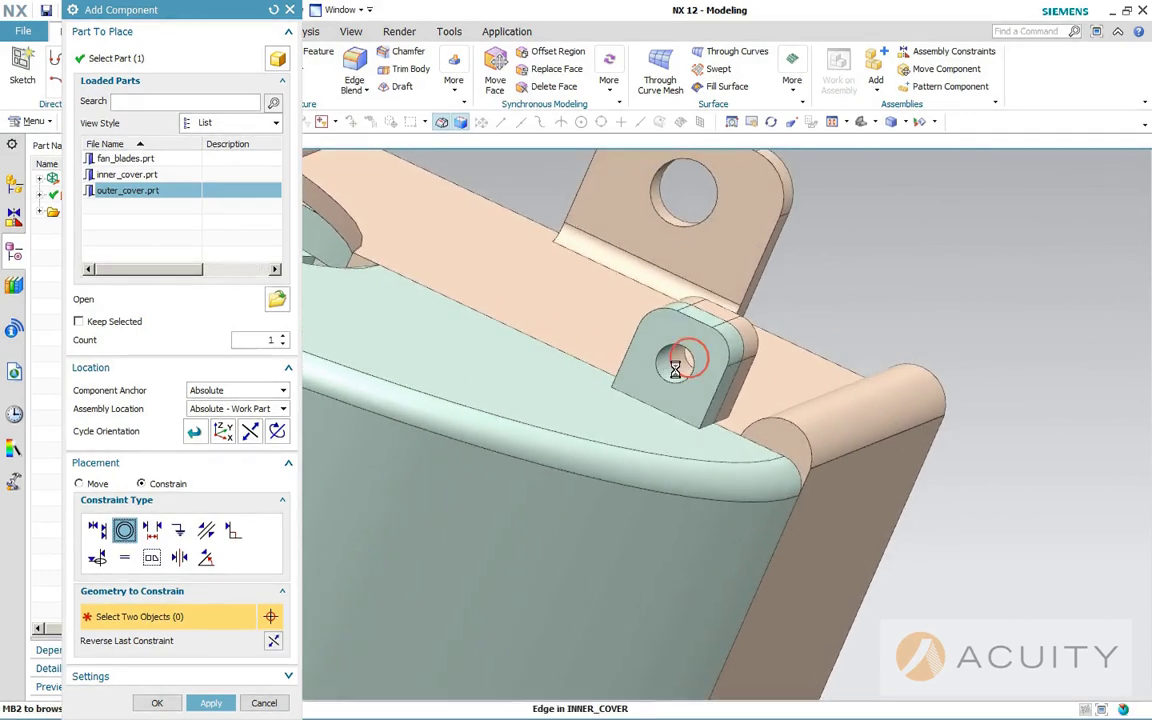
left_click(675, 367)
left_click(753, 377)
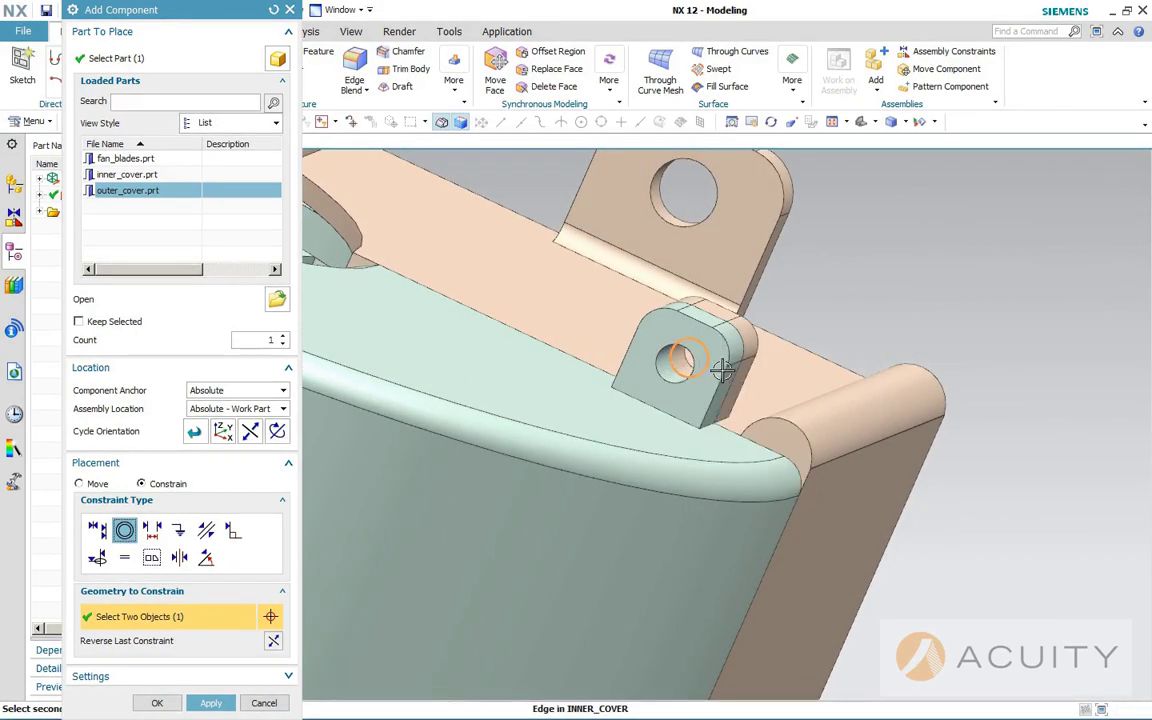
left_click(680, 368)
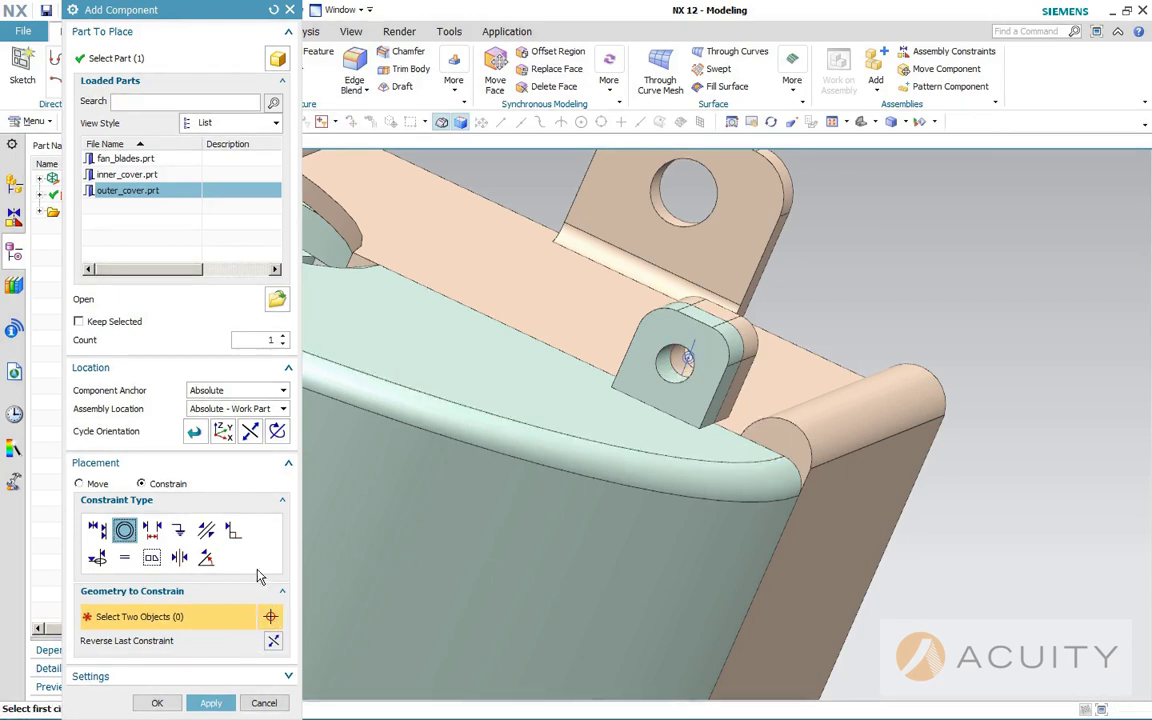
left_click(226, 700)
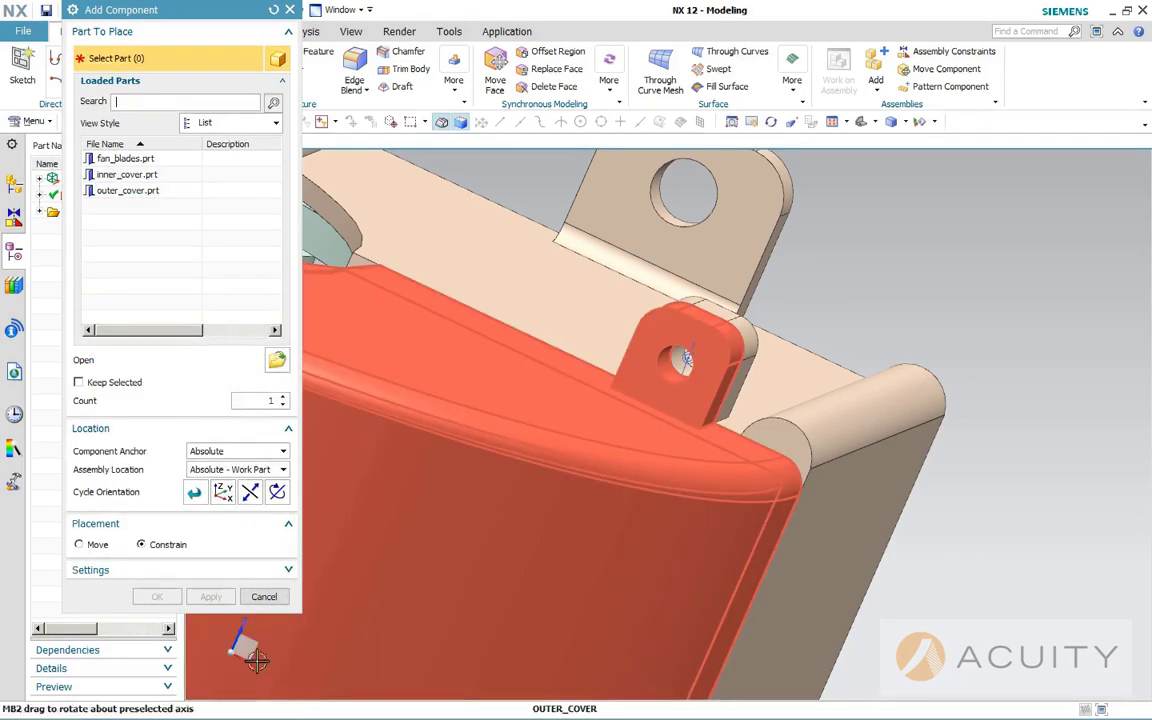
Cancel Add Component, fit the assembled fan in a Trimetric view, and show the Assembly Navigator.
left_click(266, 598)
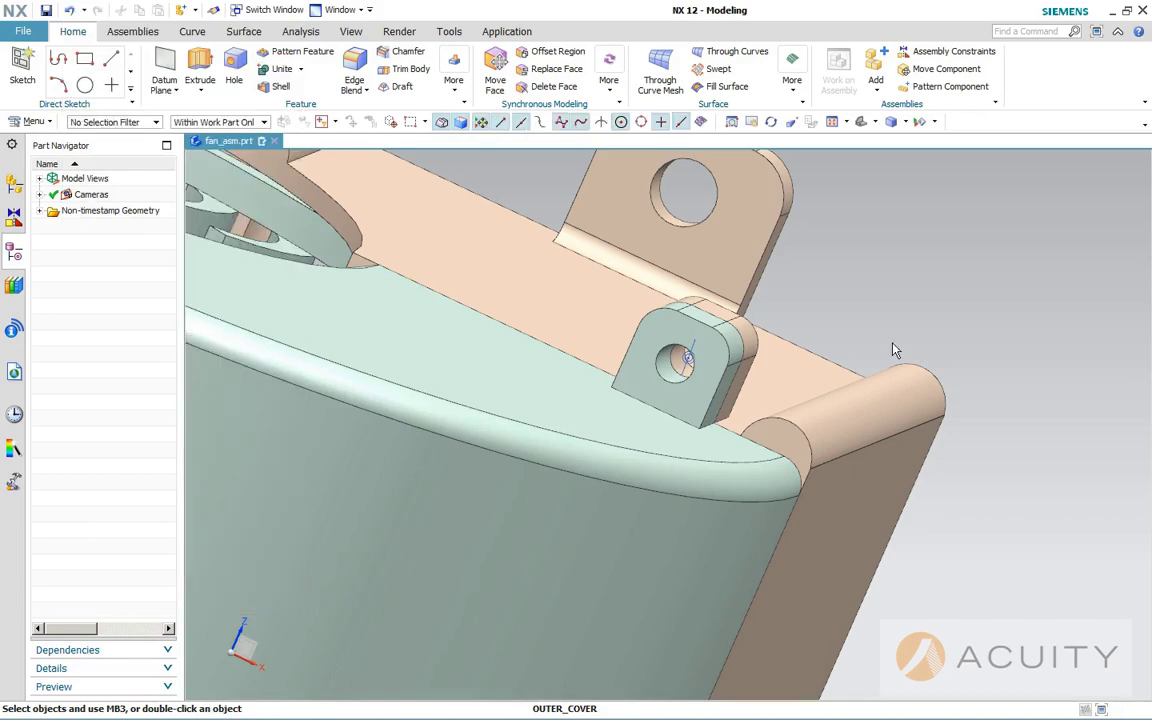
left_click(899, 126)
middle_click_drag(1030, 388, 1027, 380)
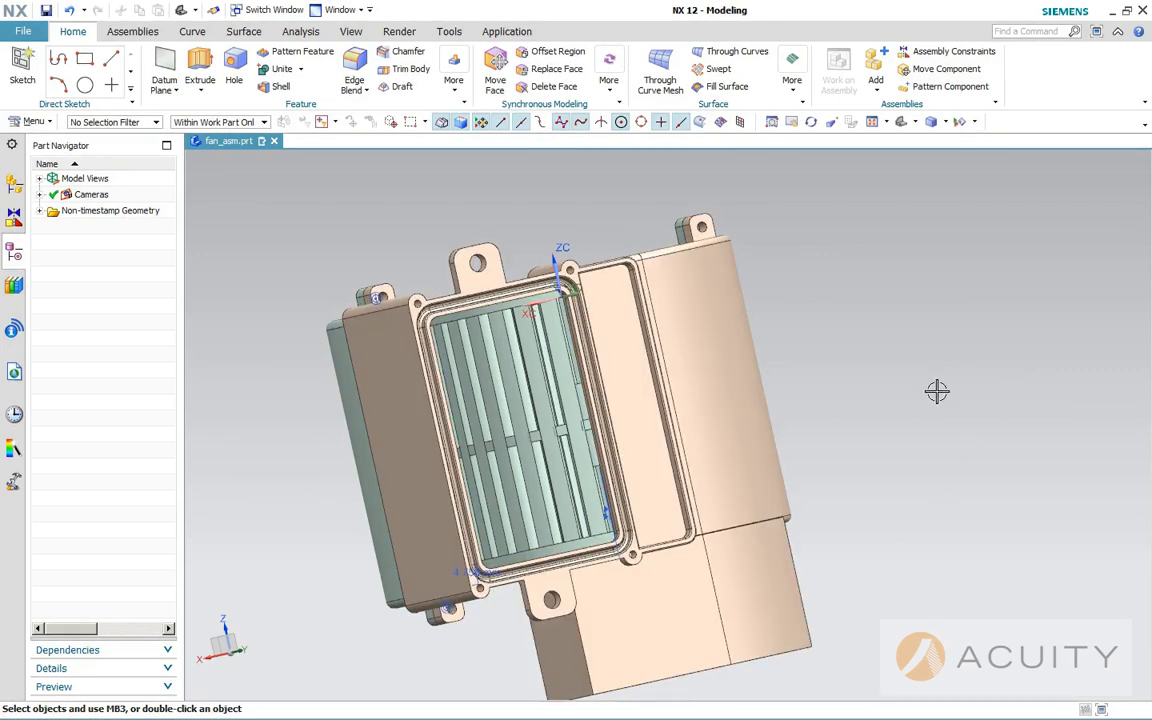
left_click(899, 121)
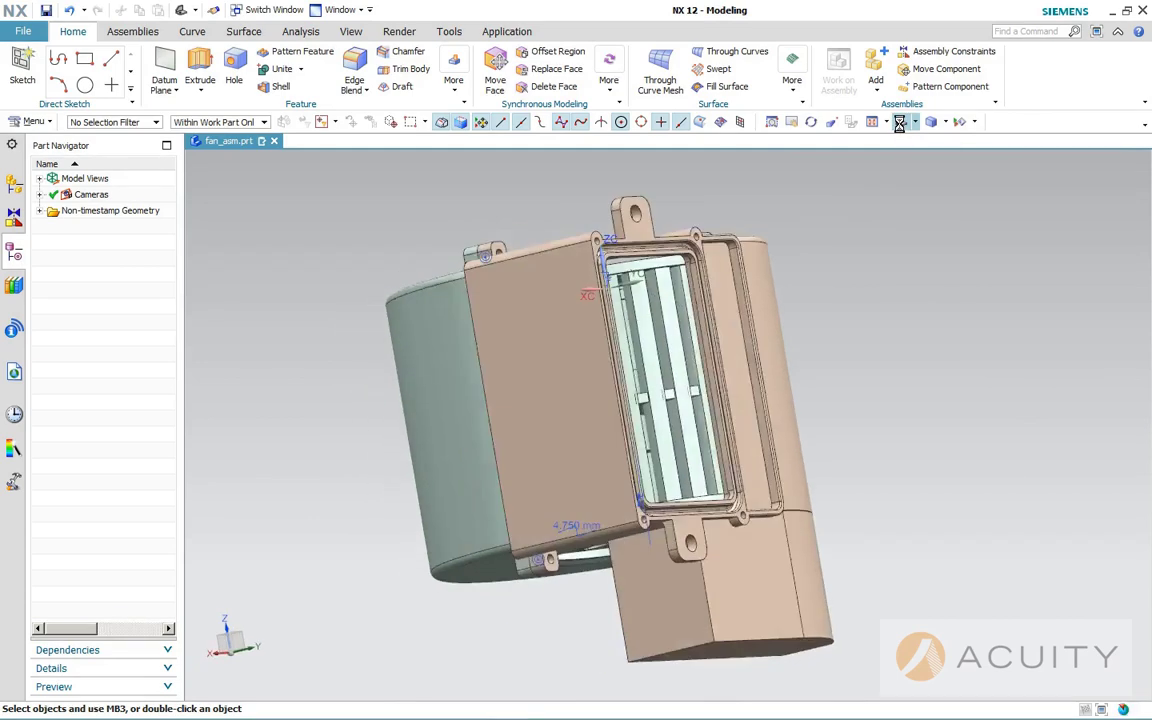
left_click(12, 184)
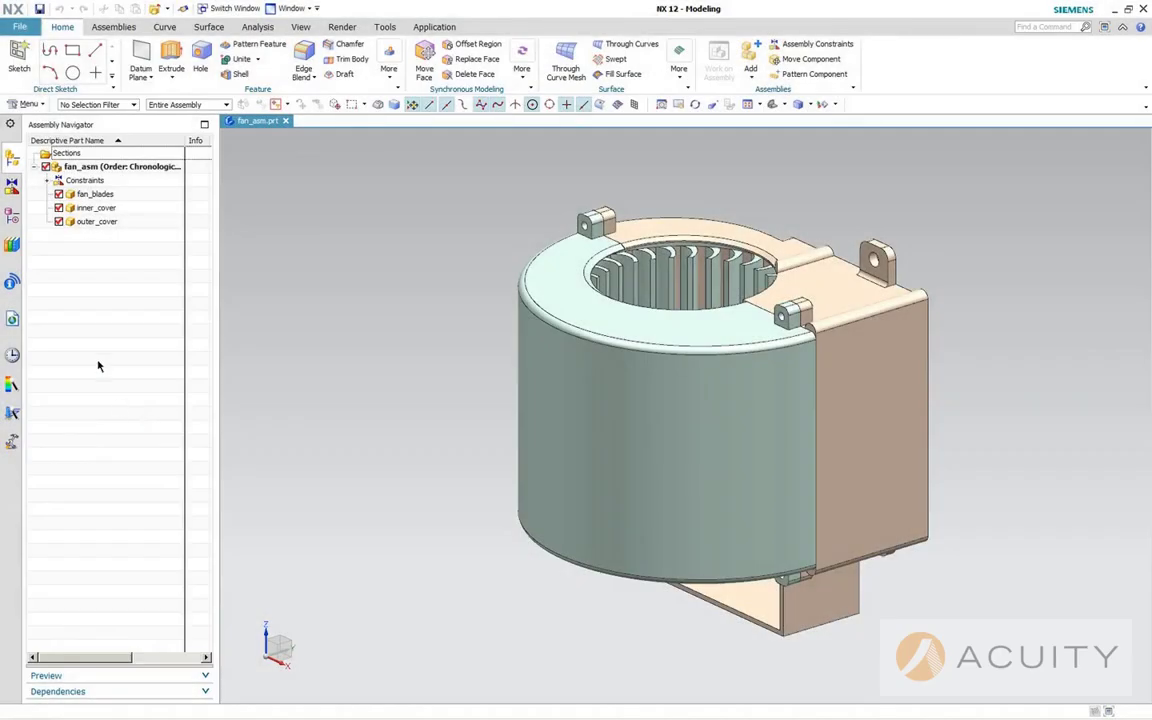
Create a new empty component named fan_tube in the assembly.
left_click(111, 29)
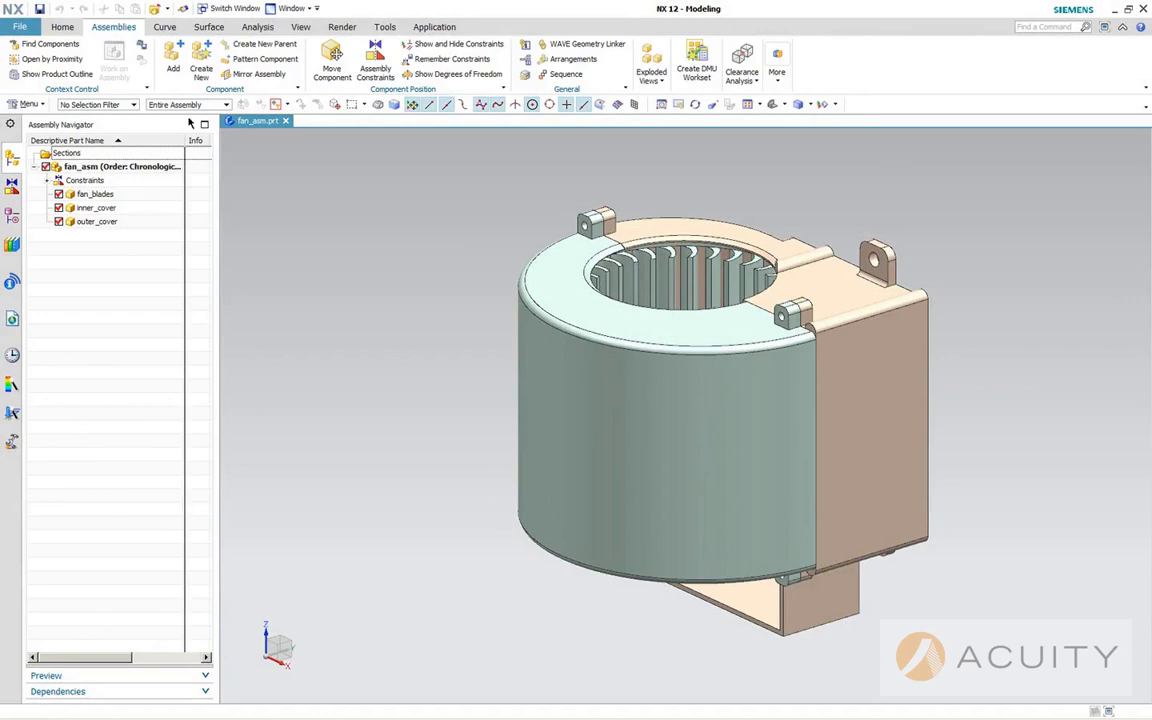
left_click(201, 62)
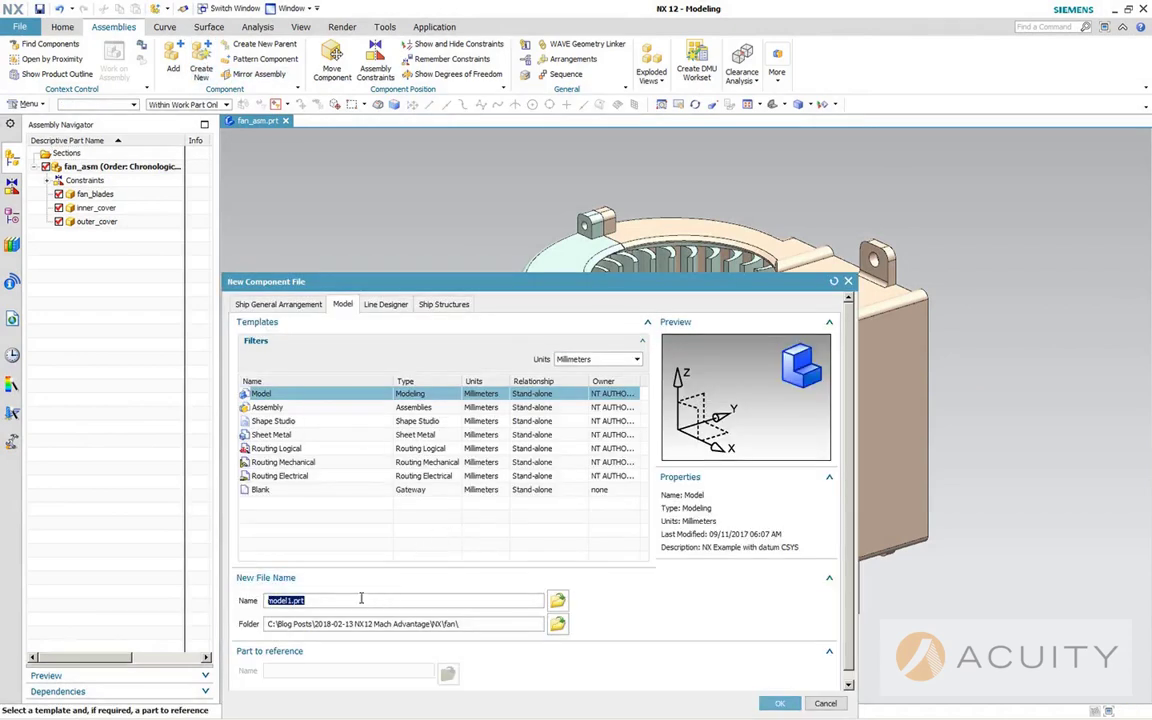
type("fan_tube")
key("Return")
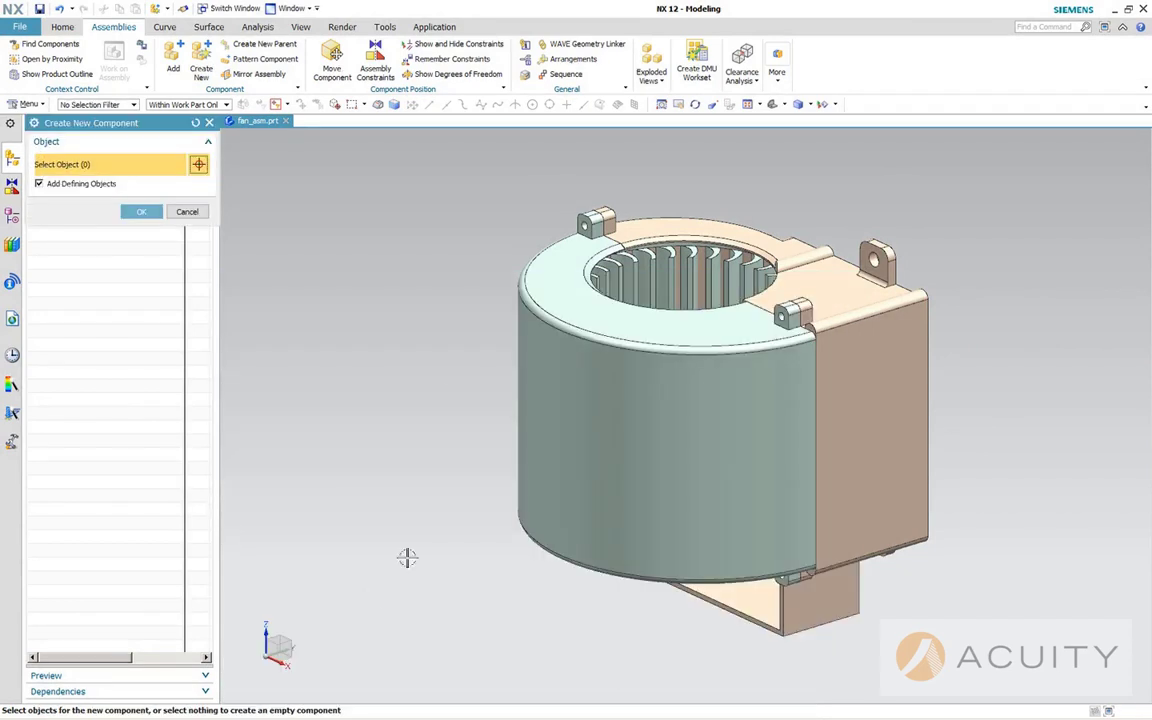
left_click(140, 212)
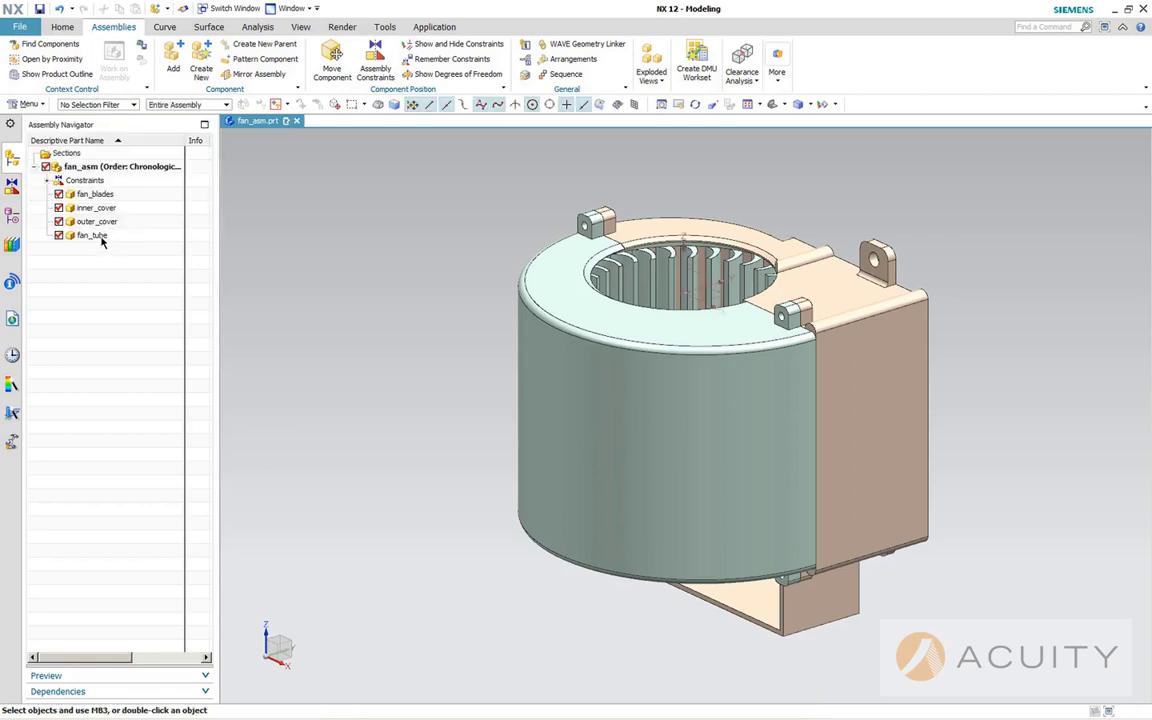
Make fan_tube the work part and delete its Datum Coordinate System.
left_click(93, 235)
right_click(101, 241)
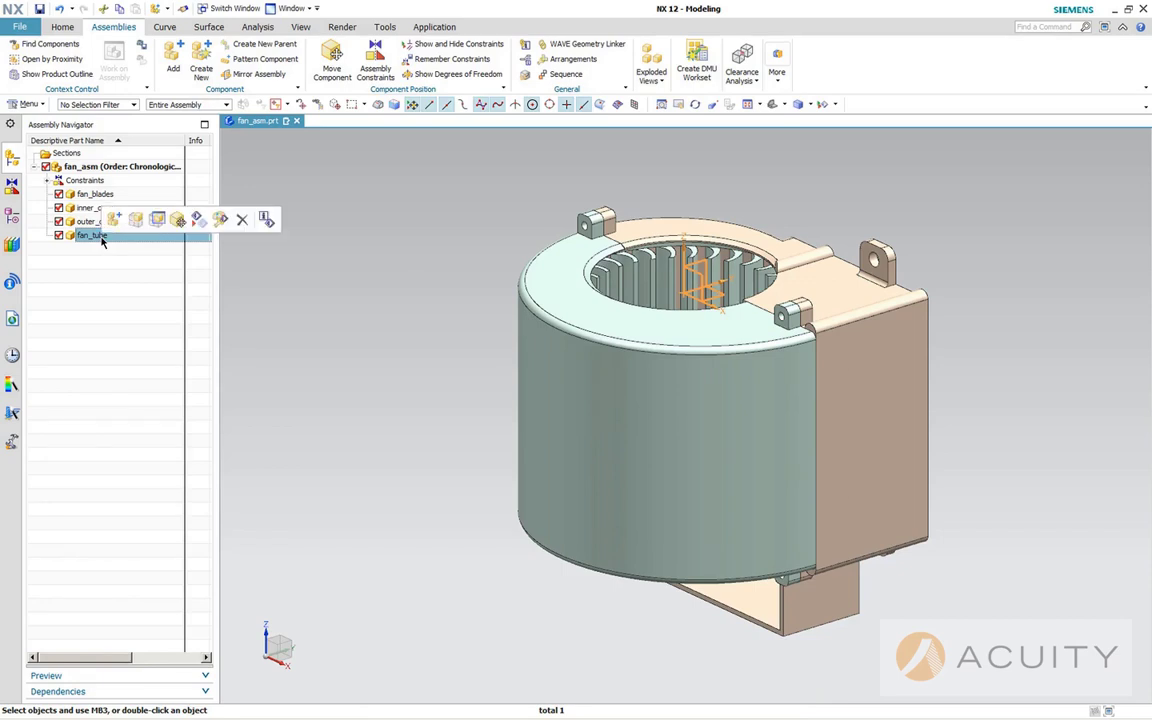
left_click(152, 248)
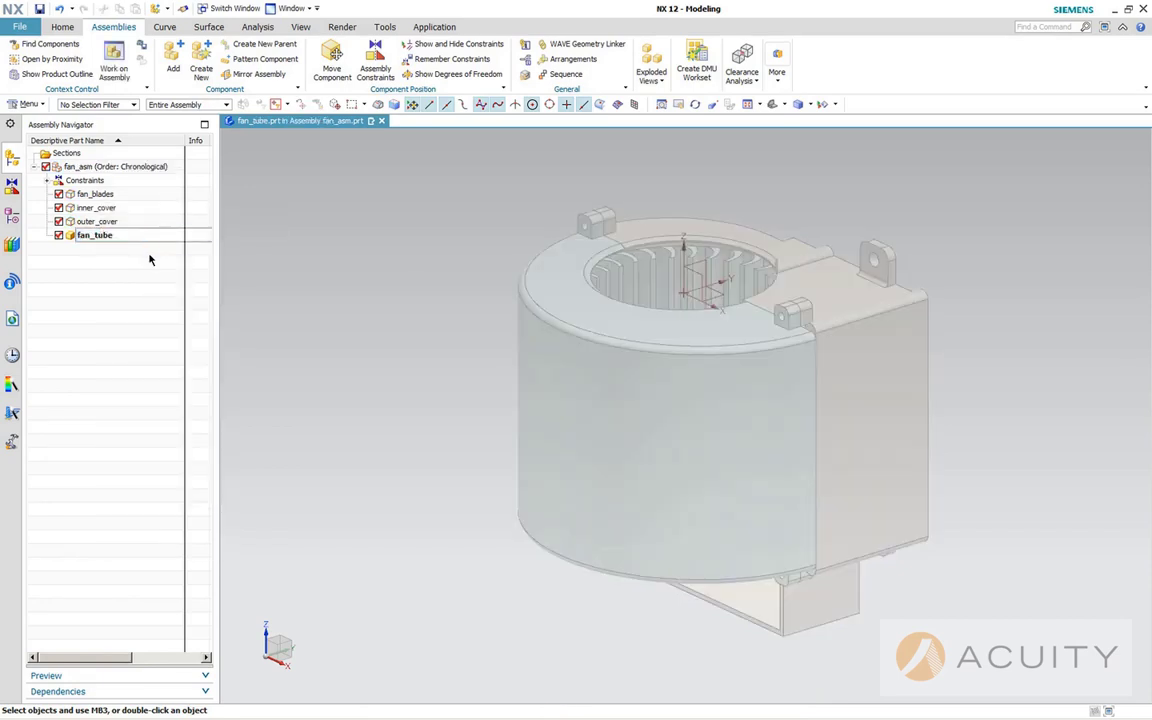
left_click(11, 214)
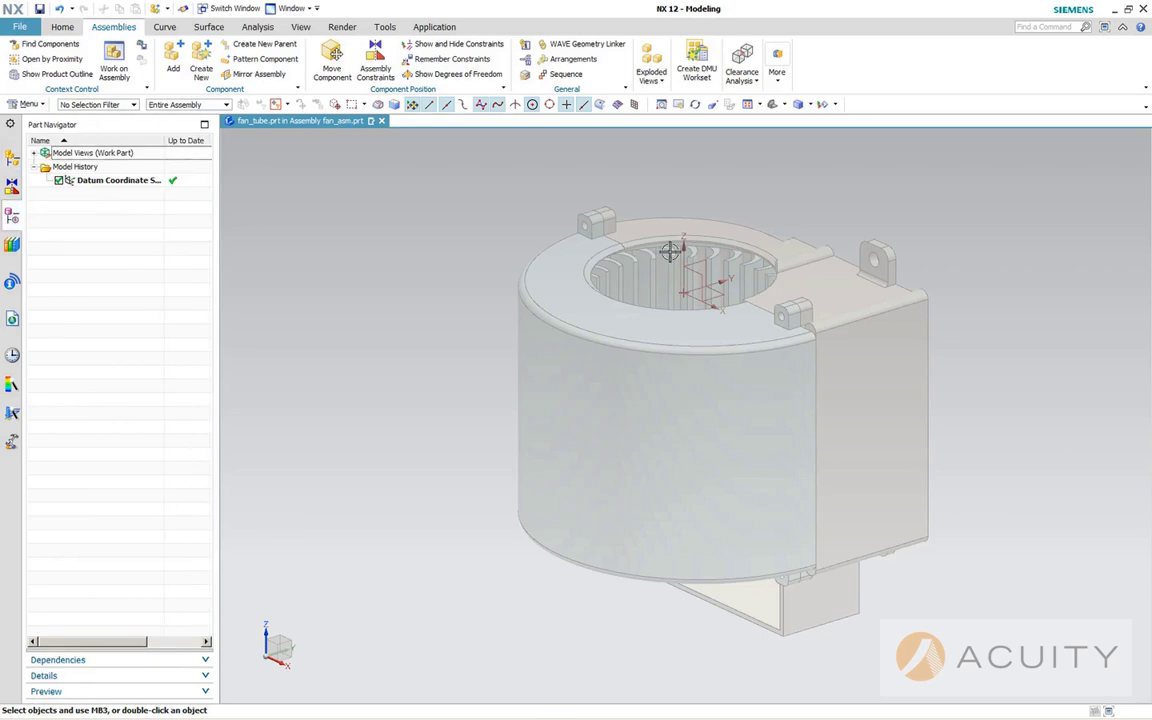
left_click(131, 187)
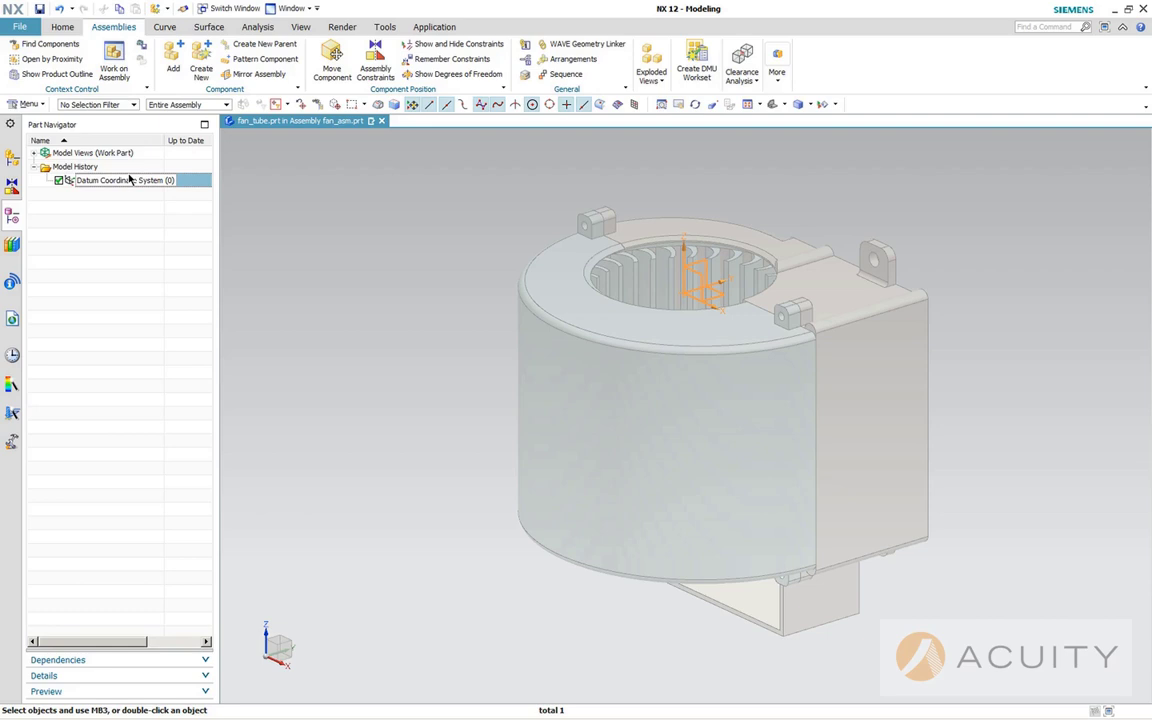
key("Delete")
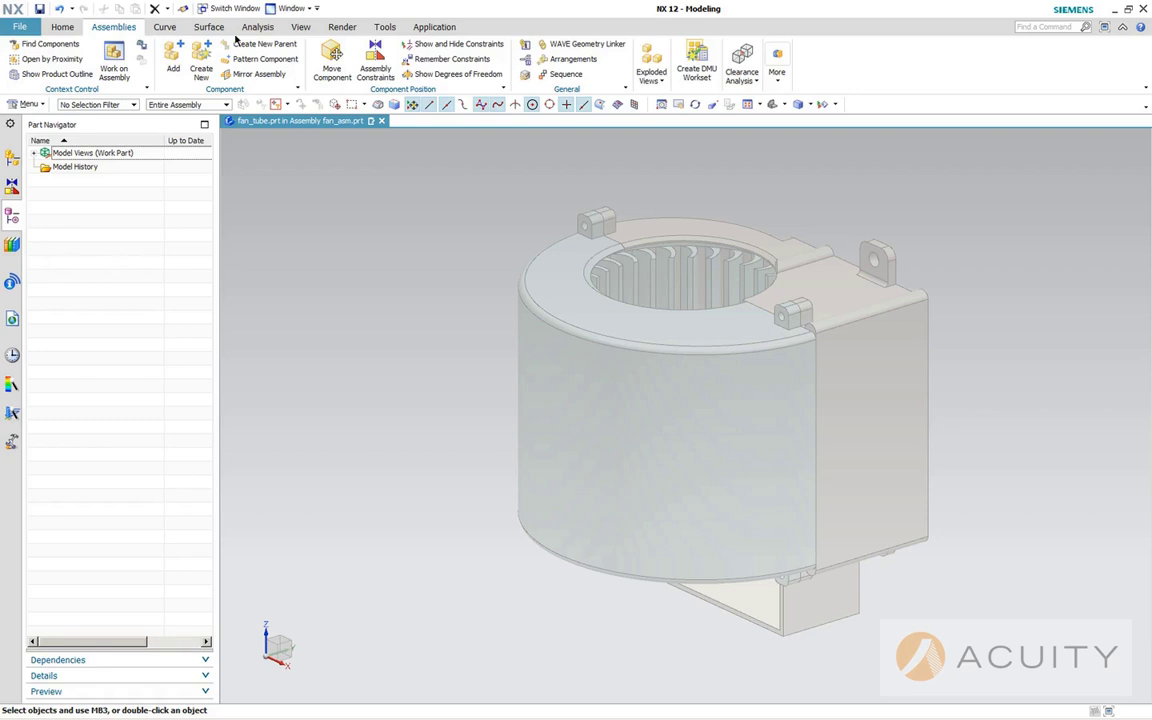
Use WAVE Geometry Linker to create Linked Face (1) from the opening's flange and Linked Face (2) from the inner cover rim.
left_click(62, 27)
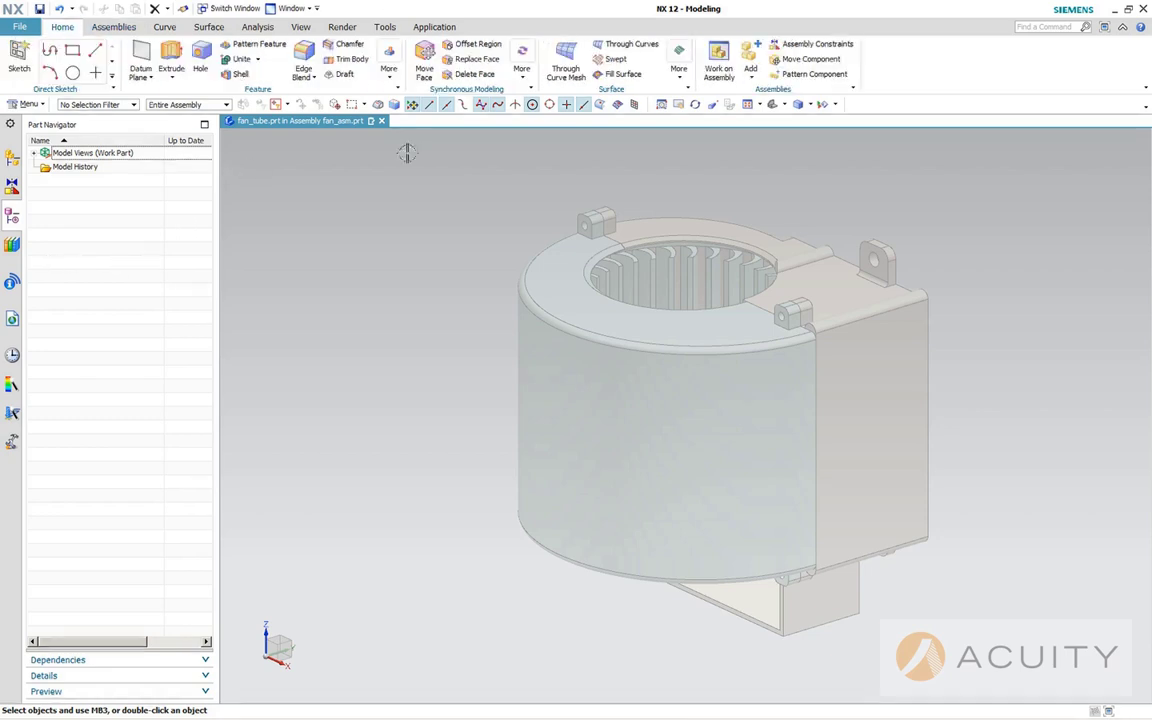
left_click(389, 66)
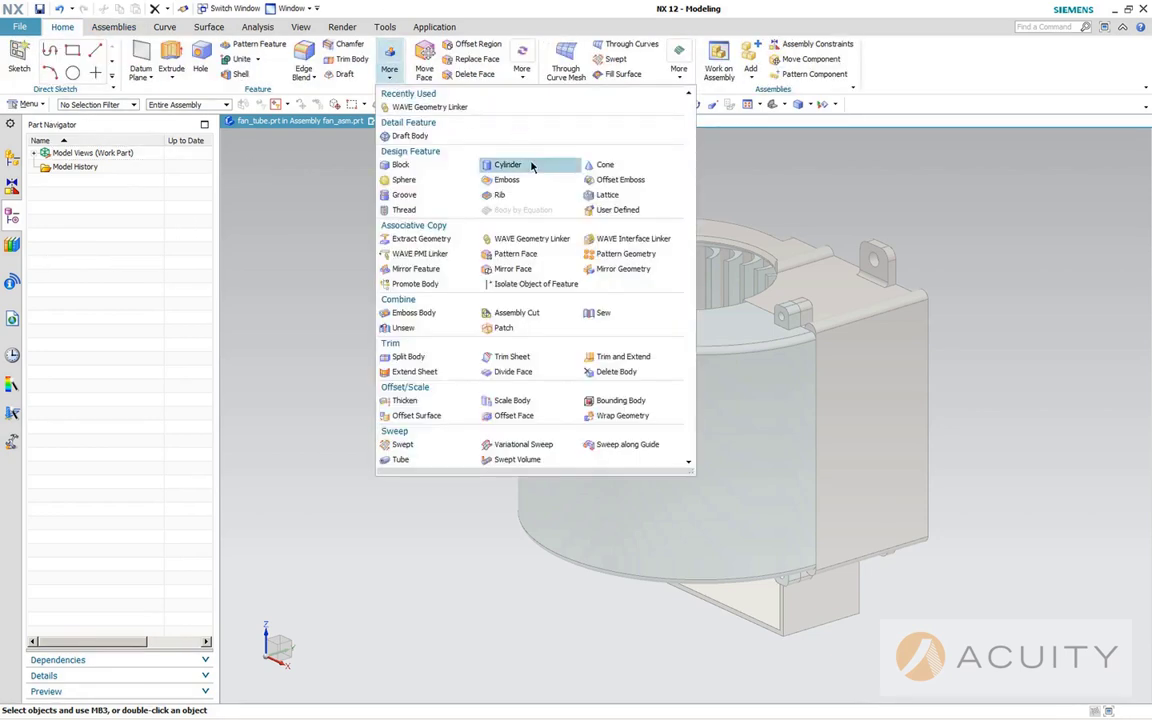
left_click(530, 238)
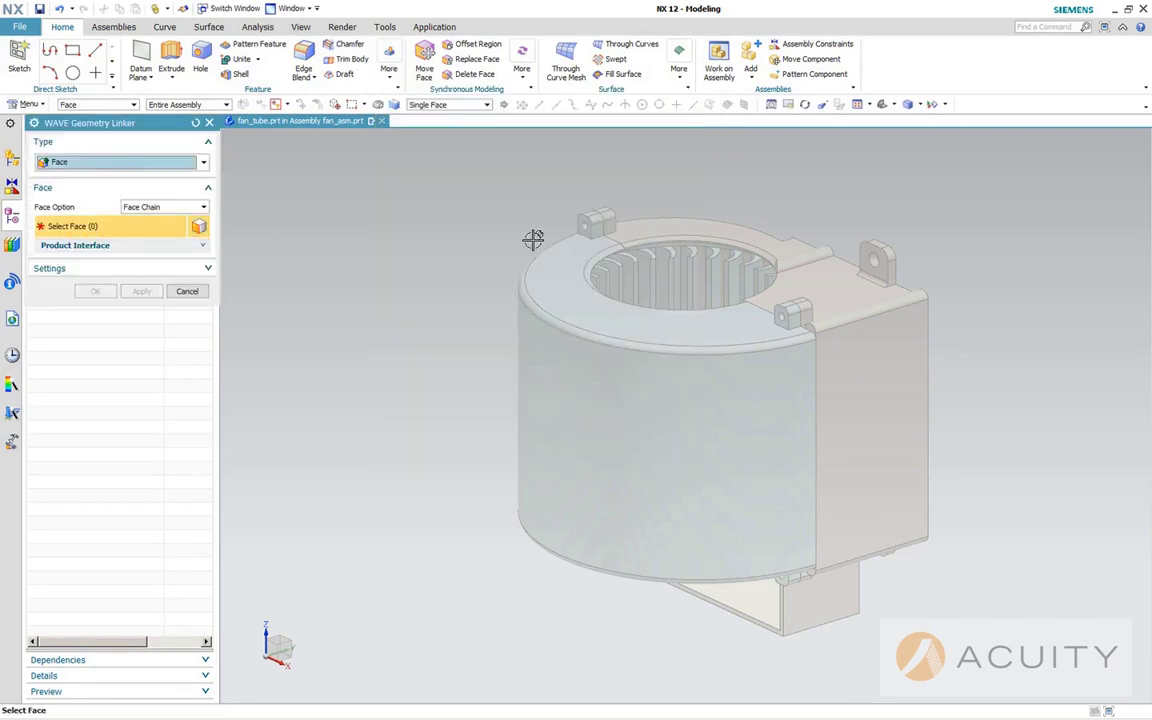
middle_click_drag(450, 420, 360, 416)
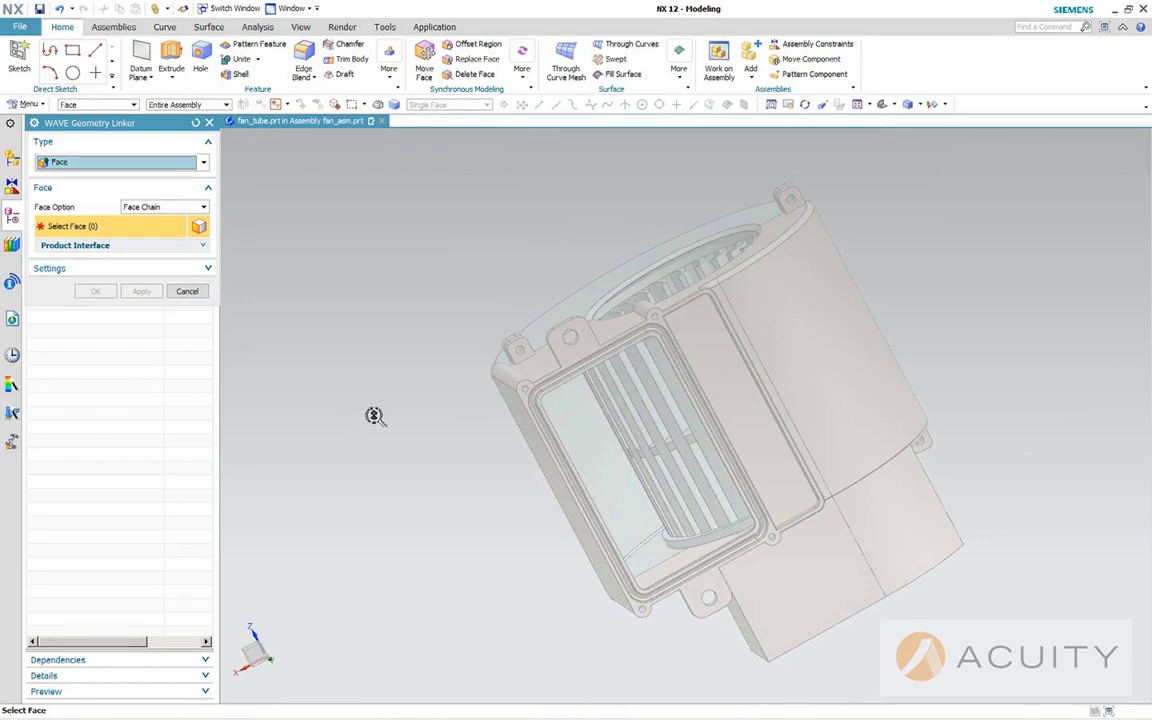
scroll(390, 408, "up", 2)
scroll(390, 408, "up", 3)
left_click(680, 303)
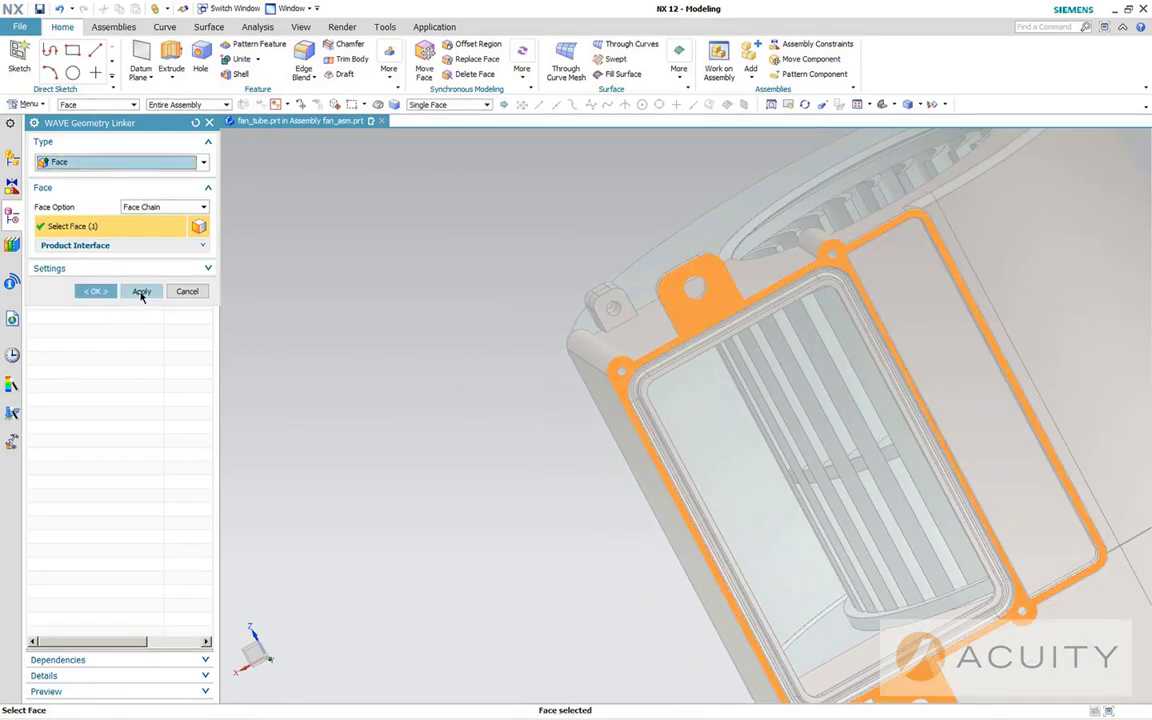
left_click(140, 291)
left_click(856, 321)
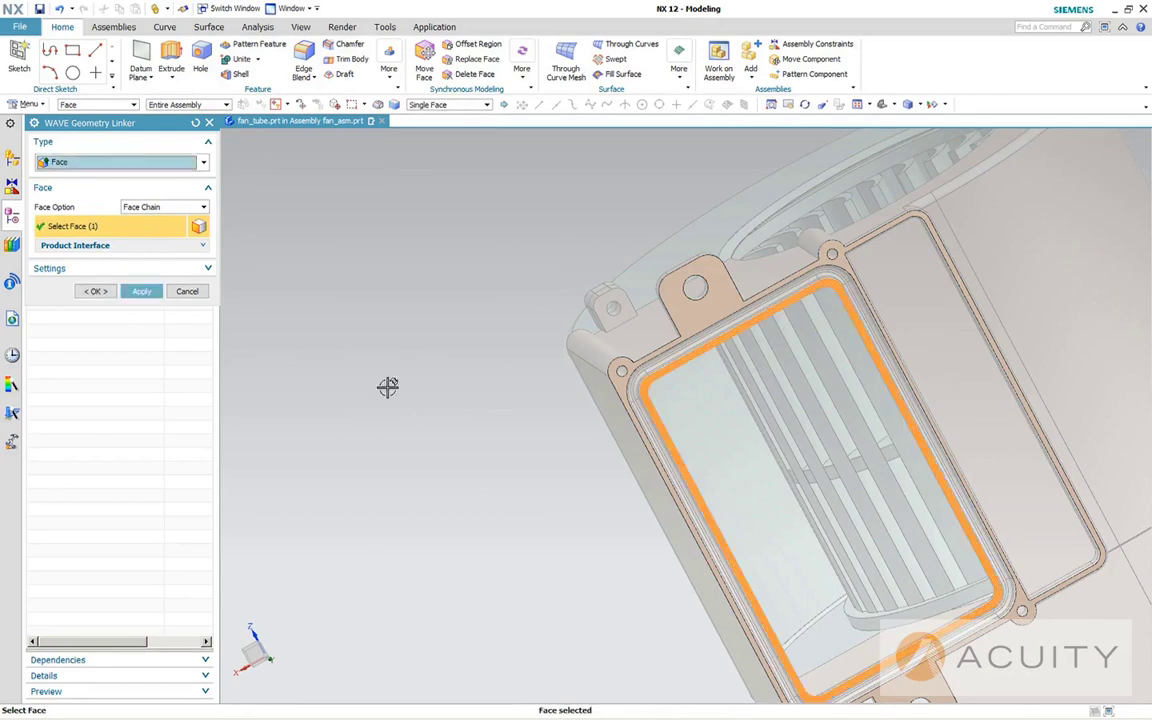
left_click(142, 291)
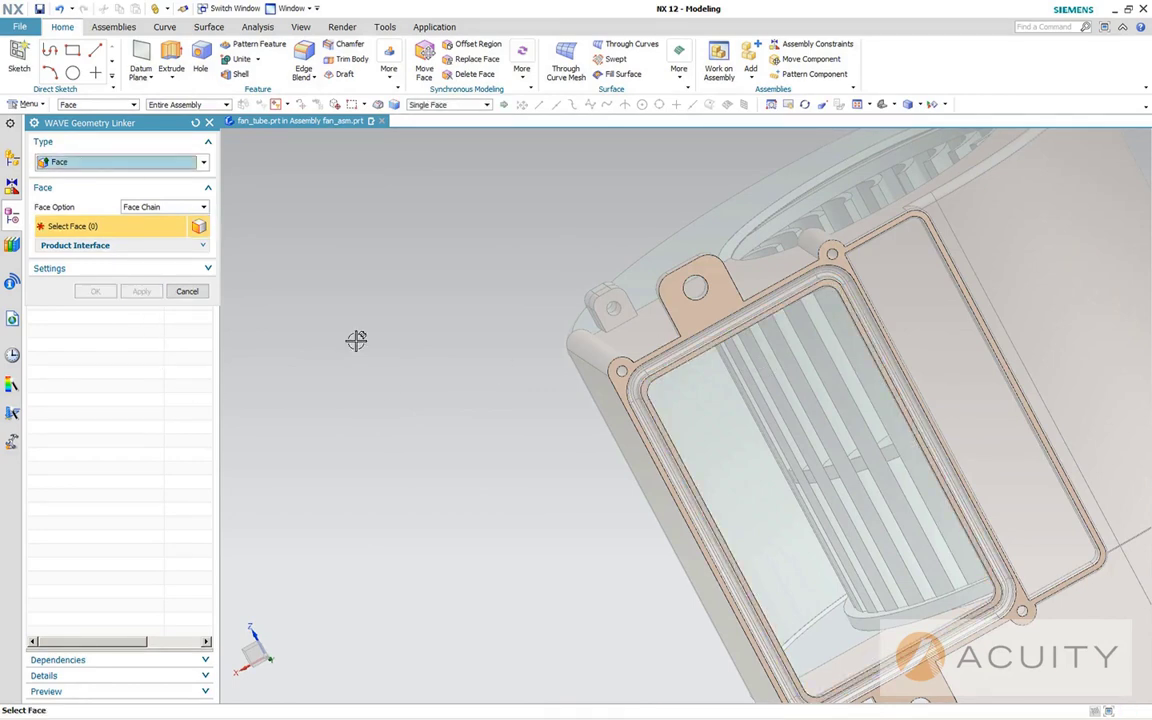
left_click(186, 291)
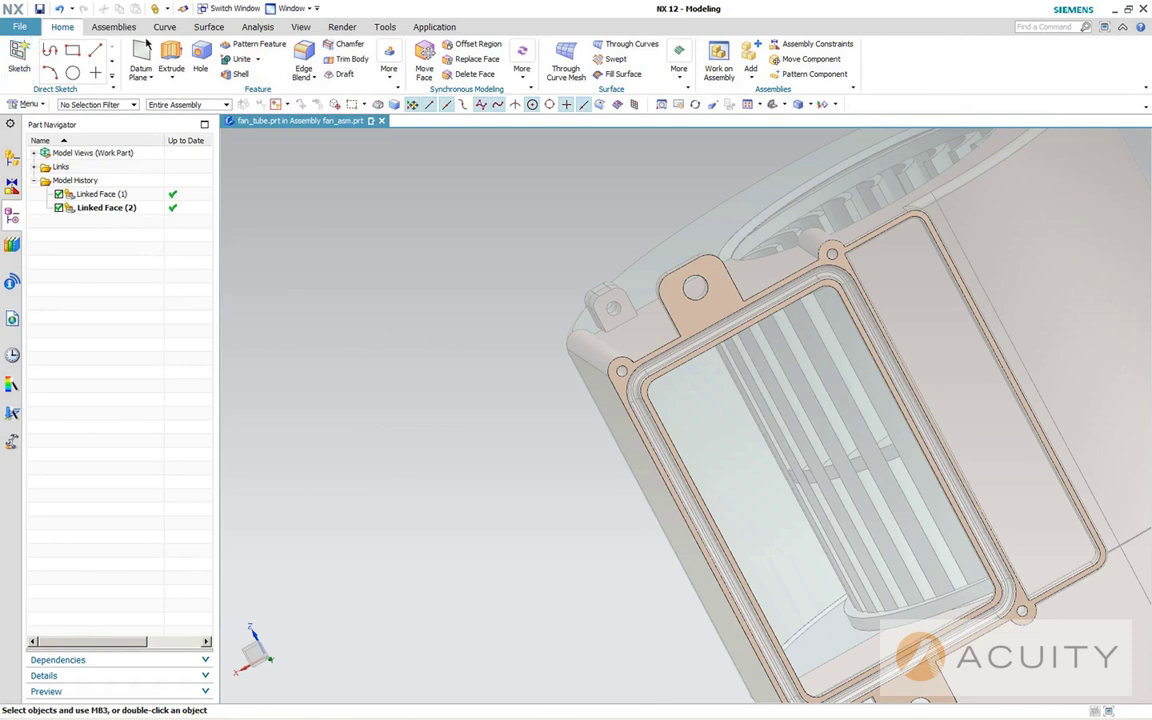
Start a new extrusion section sketch on the linked flange face.
left_click(172, 55)
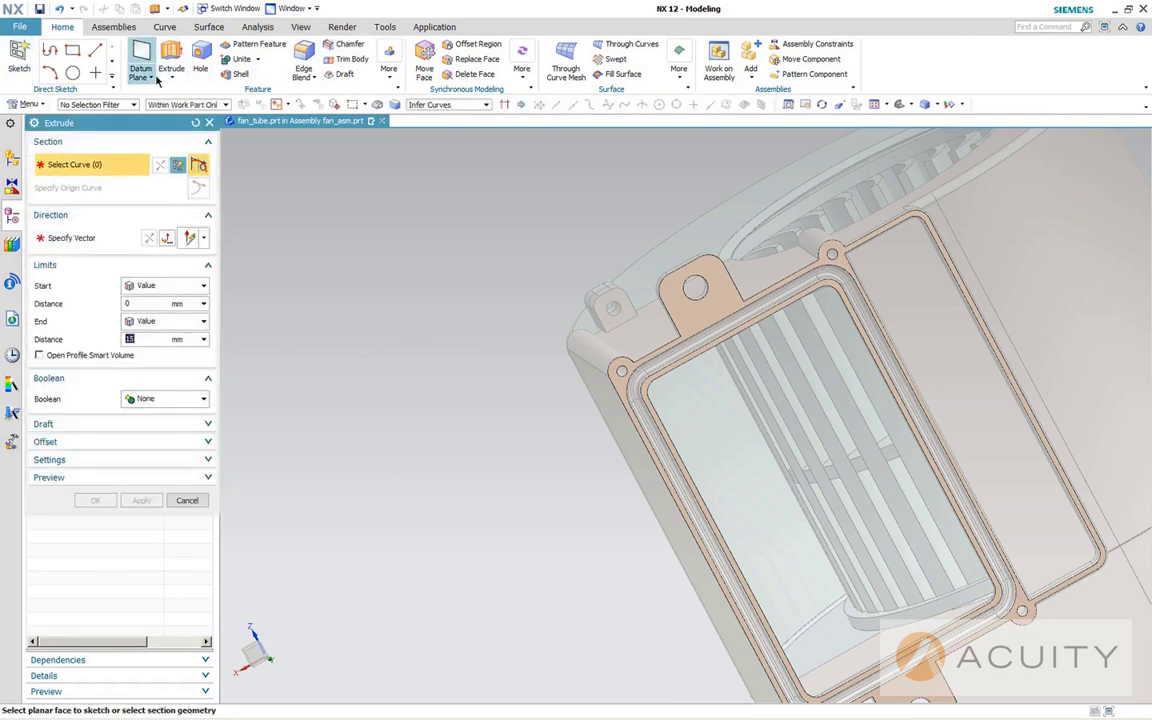
left_click(177, 165)
left_click(720, 300)
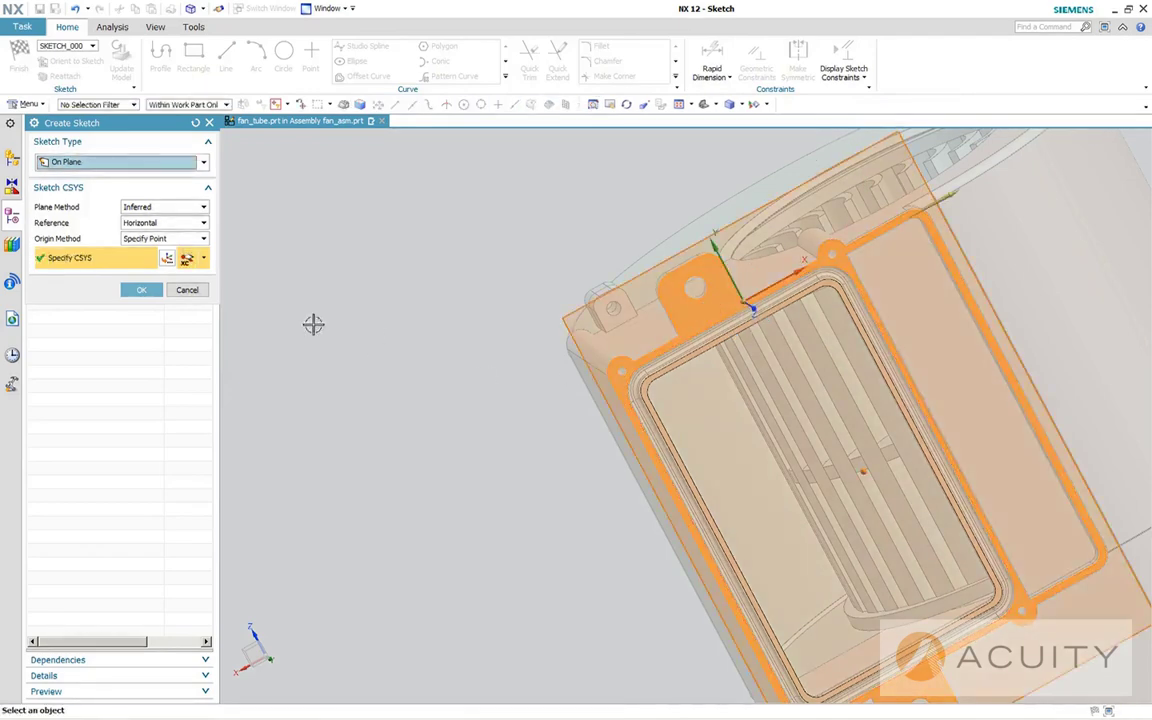
left_click(143, 289)
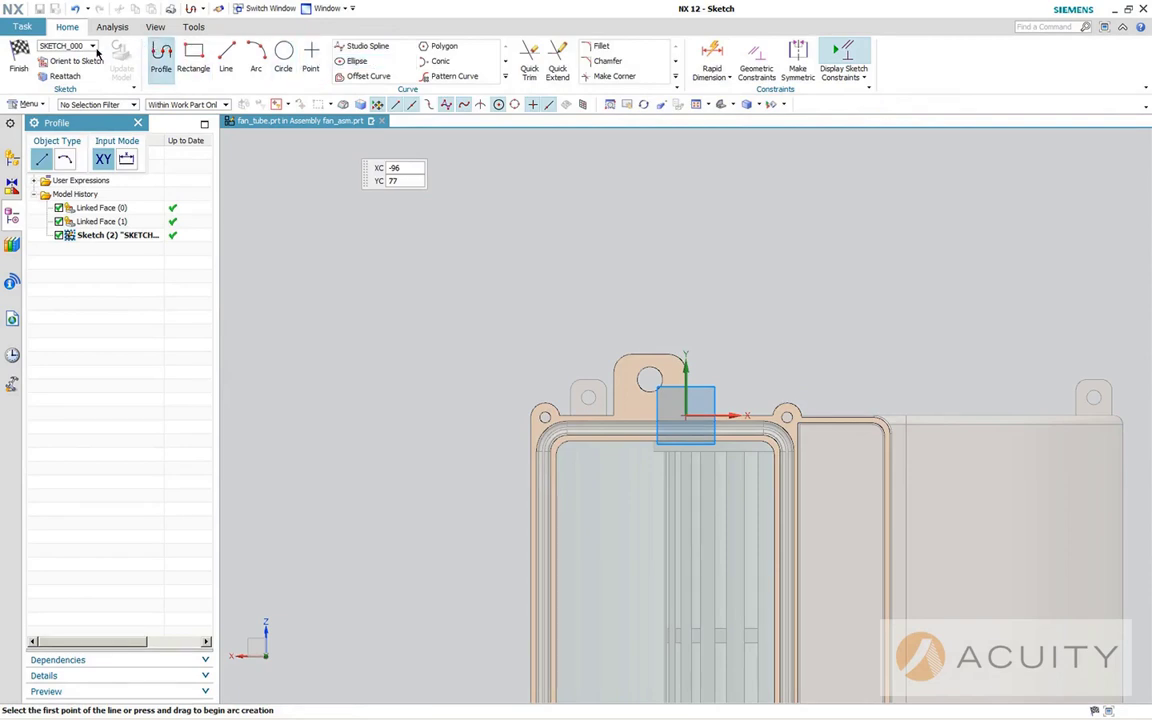
Project the flange's 26 connected outer edges into the sketch using the Connected Curves rule.
left_click(506, 80)
left_click(458, 106)
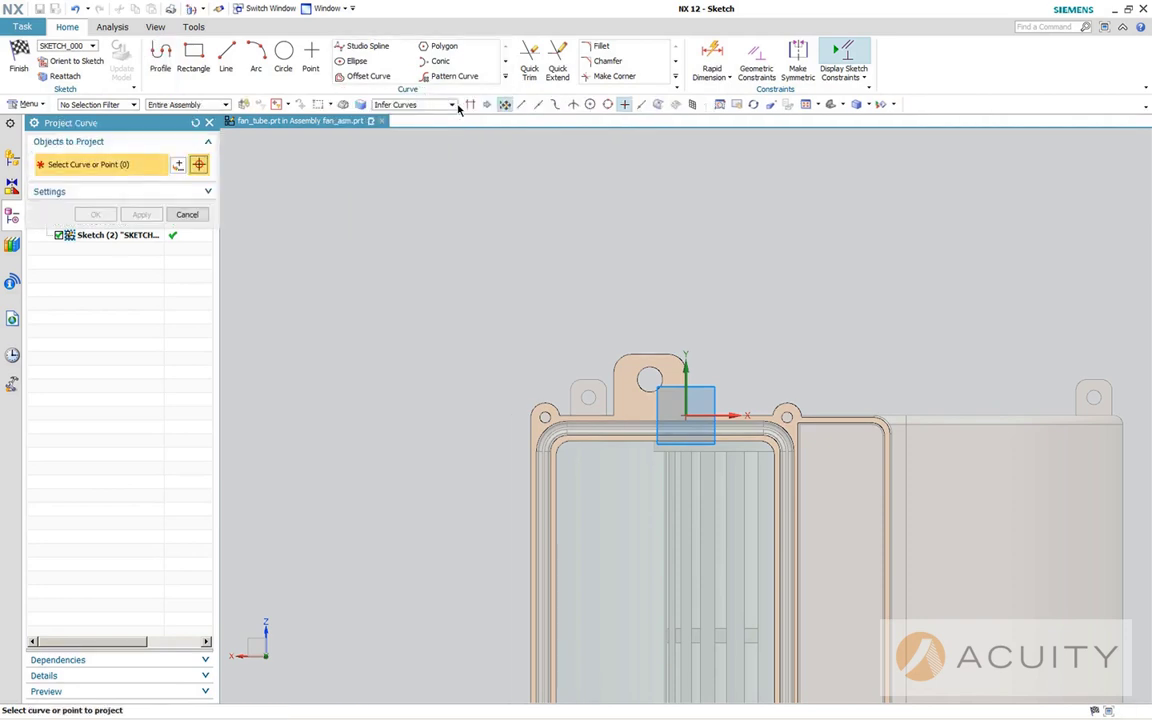
left_click(427, 107)
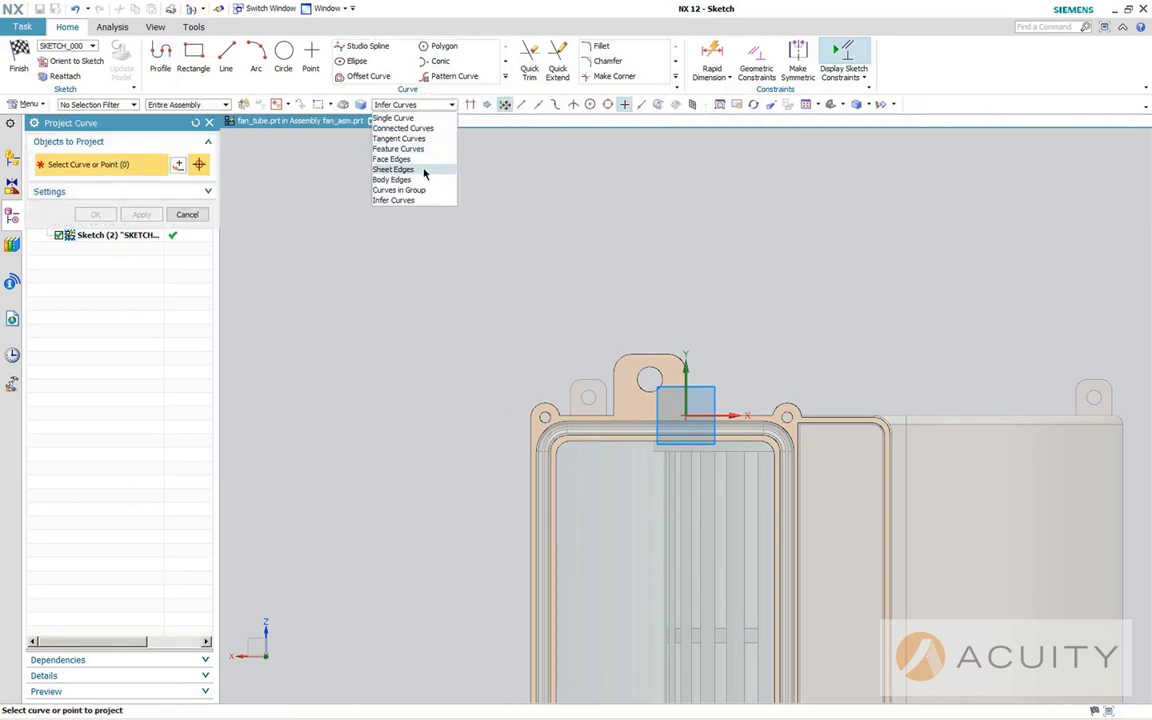
left_click(406, 129)
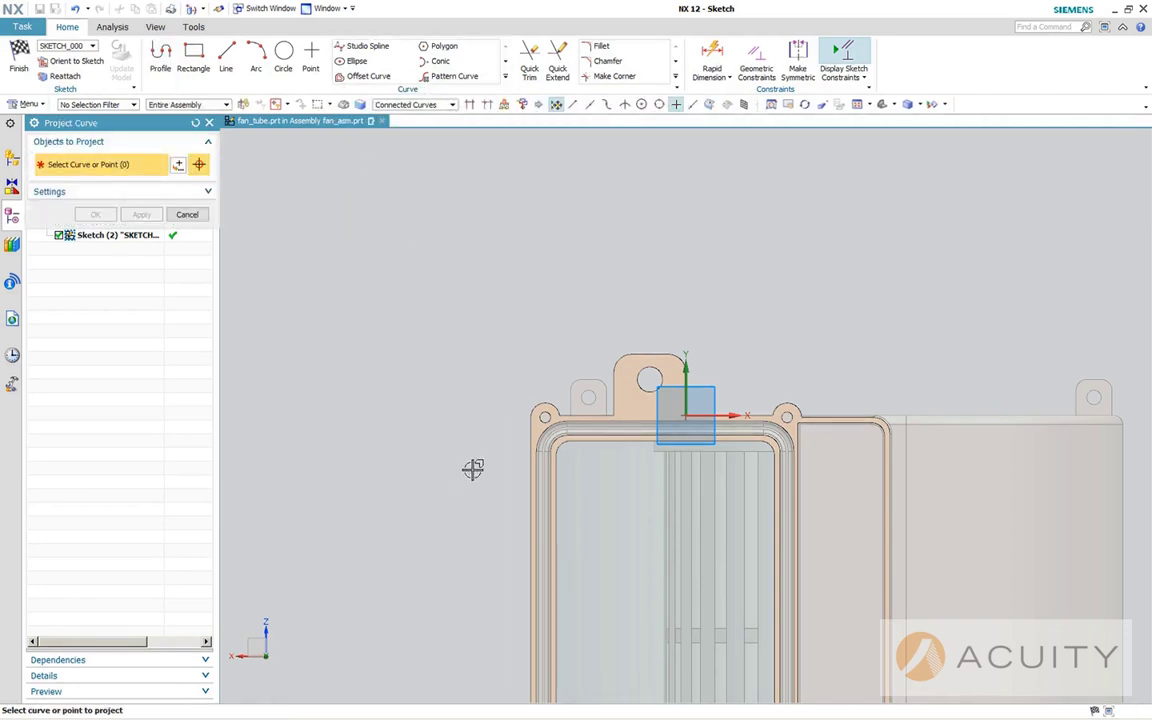
left_click(525, 435)
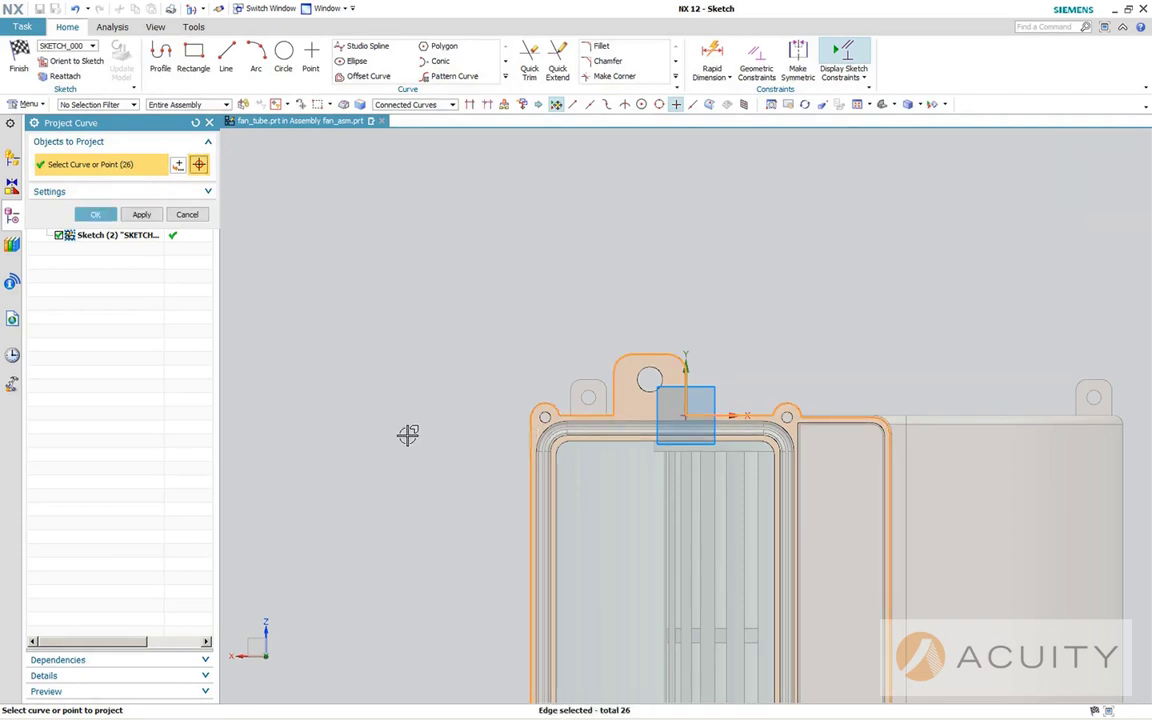
middle_click_drag(408, 434, 424, 252, "shift")
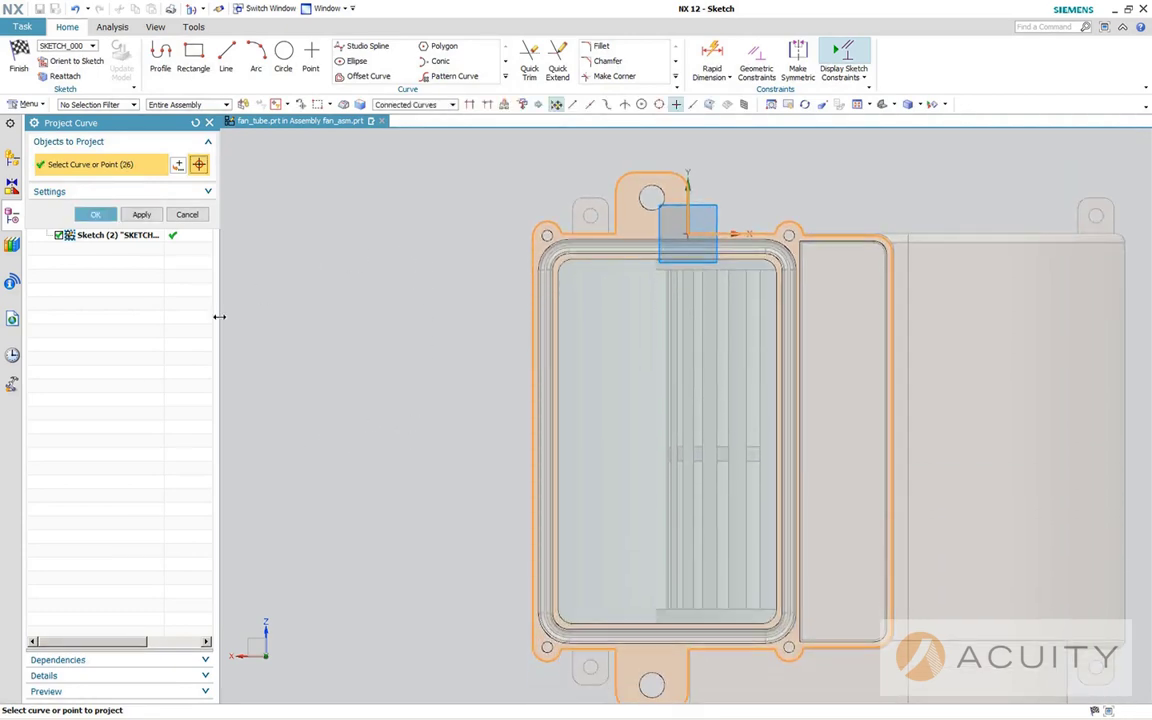
left_click(95, 214)
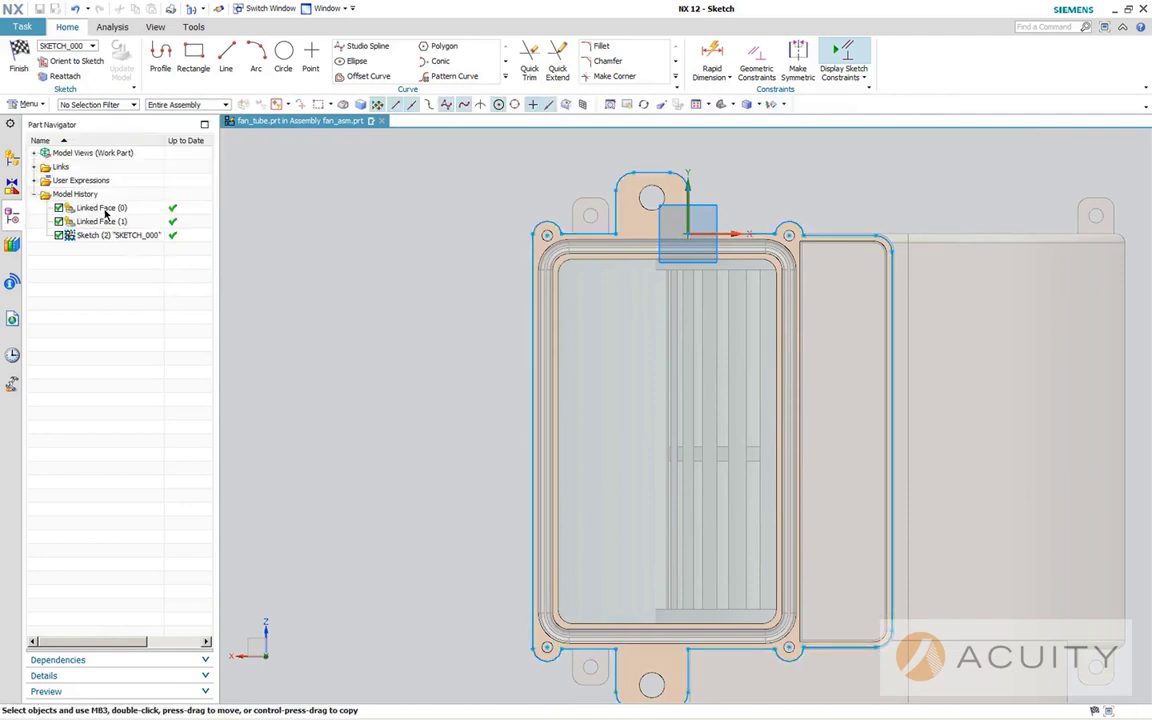
left_click(160, 60)
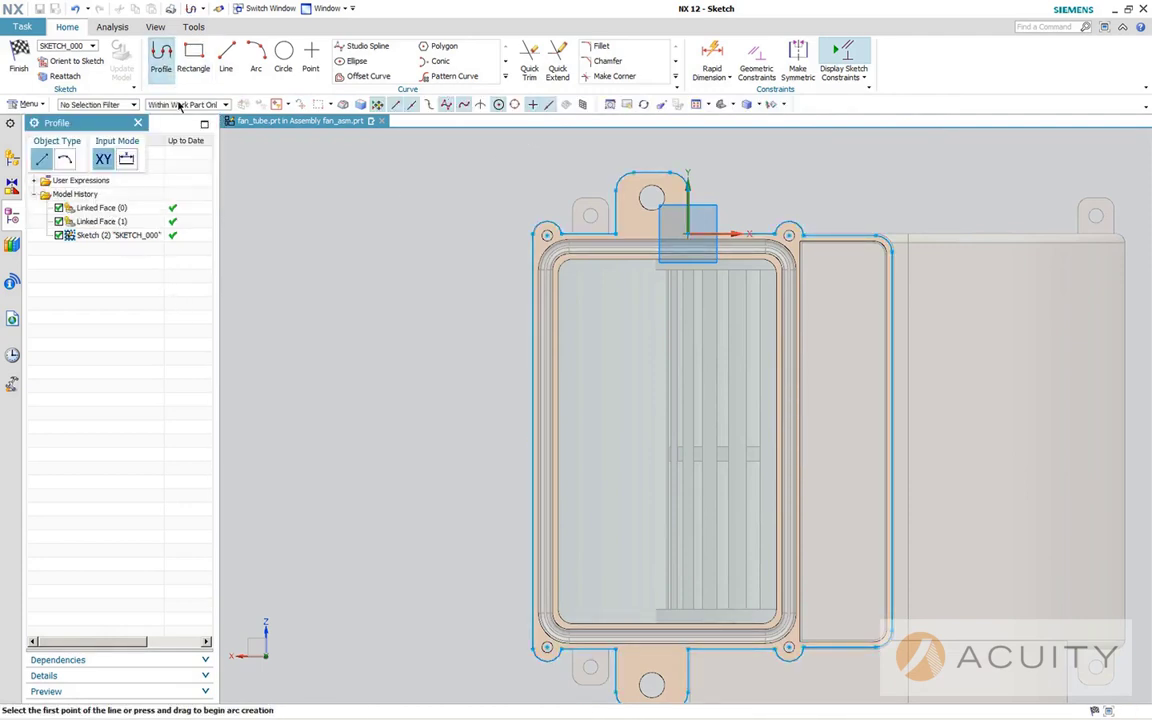
Draw a closed four-line rectangle inside the projected opening outline with the line tool.
left_click(584, 288)
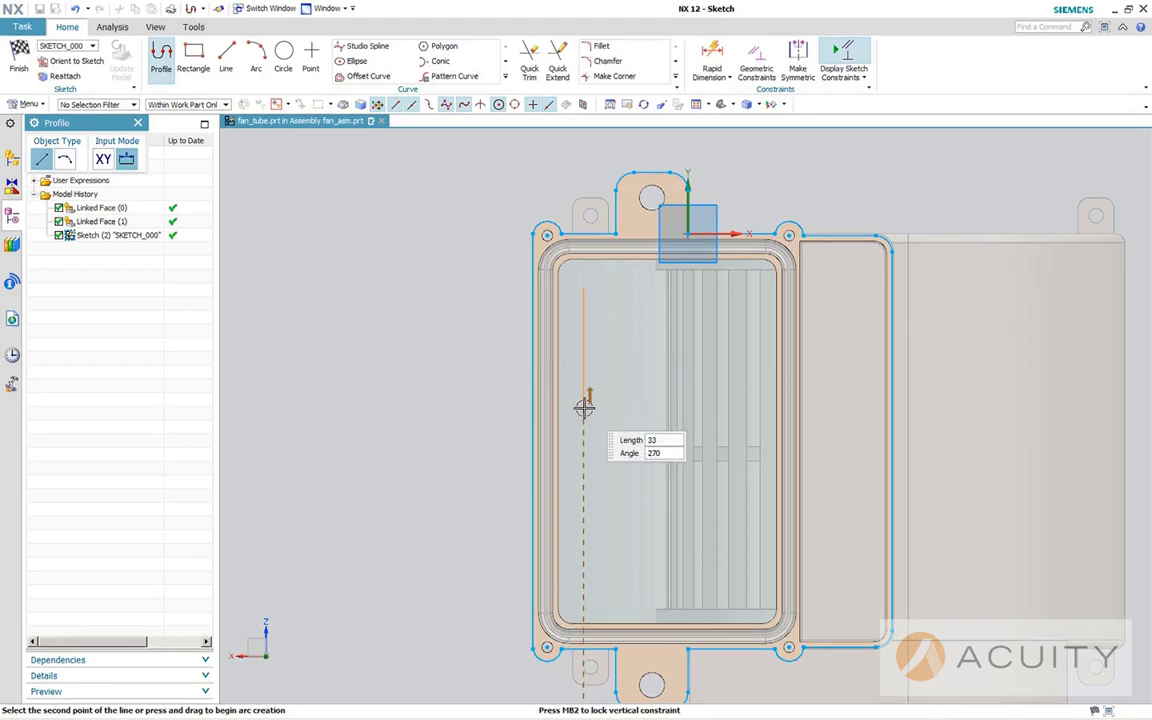
left_click(583, 572)
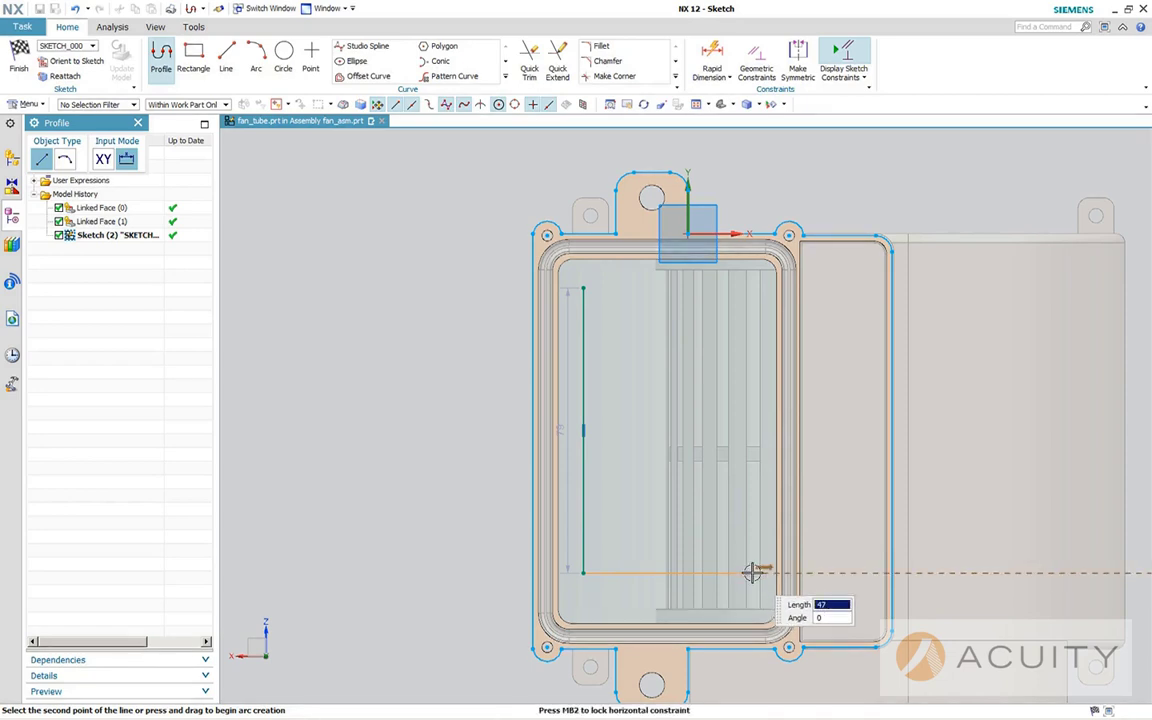
left_click(752, 572)
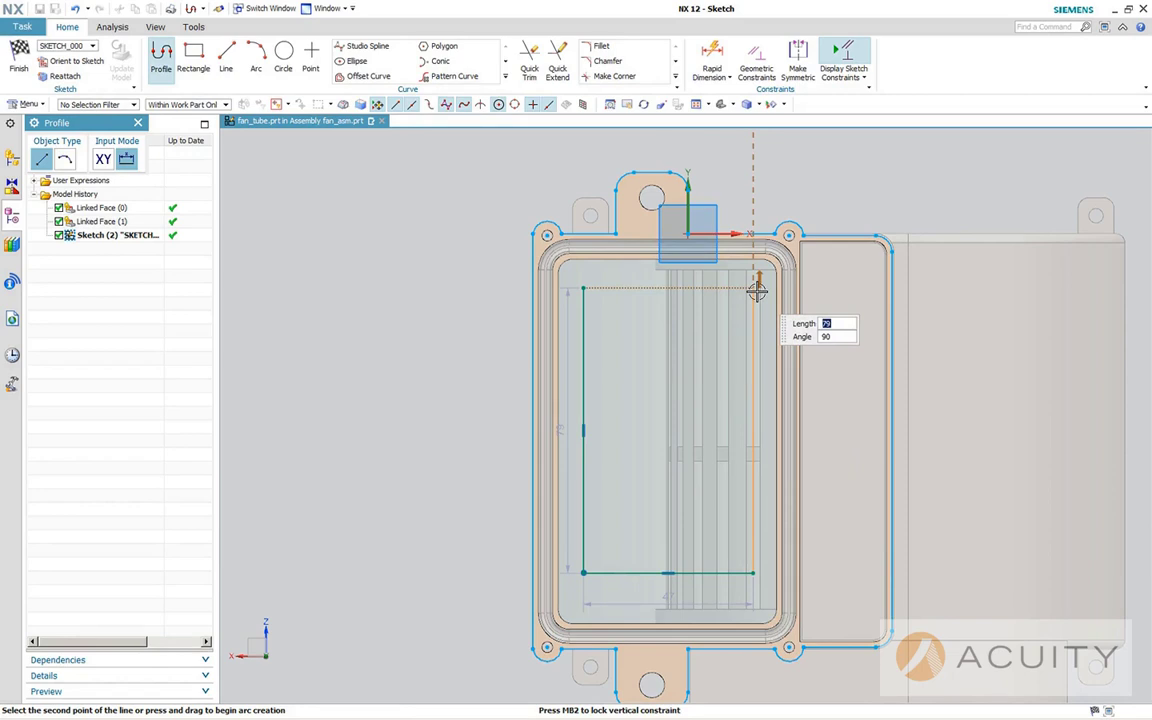
left_click(755, 289)
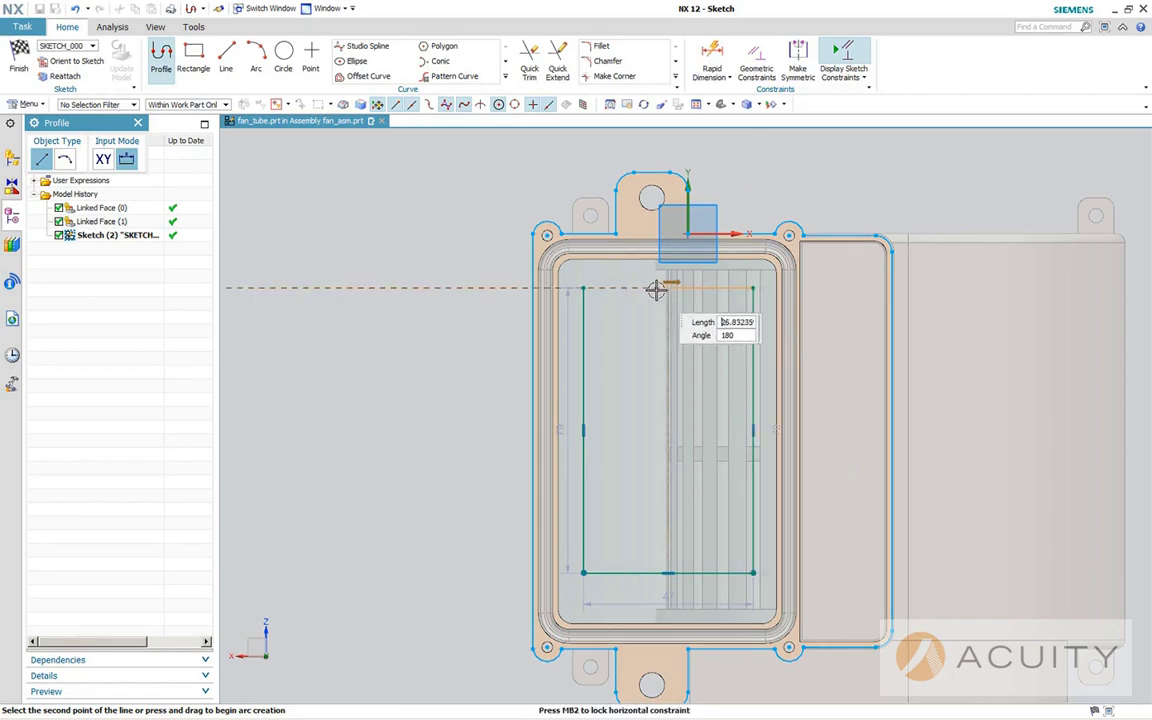
left_click(583, 289)
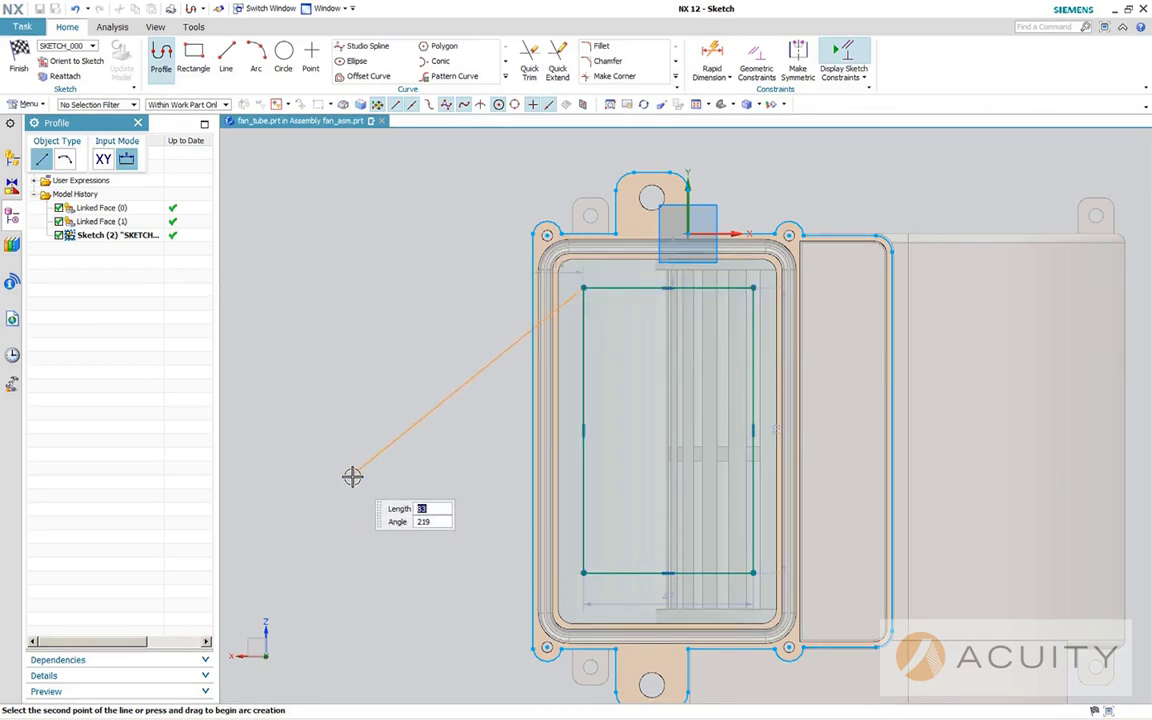
key("Escape")
key("Escape")
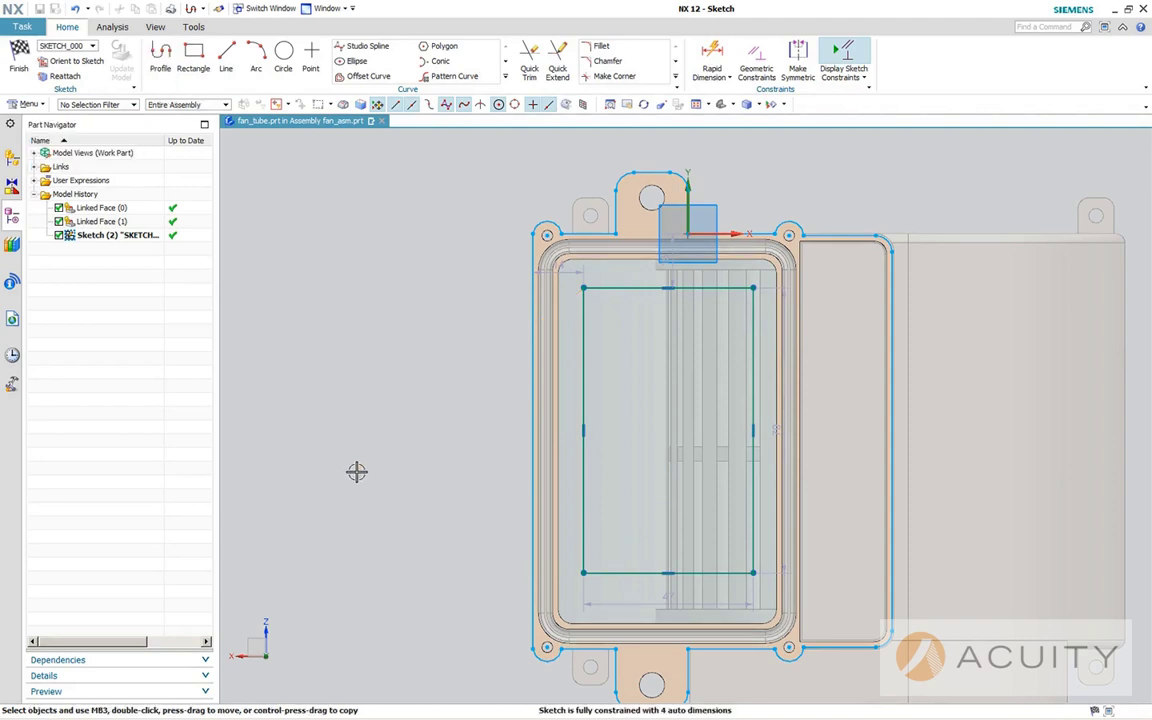
middle_click_drag(435, 486, 445, 455)
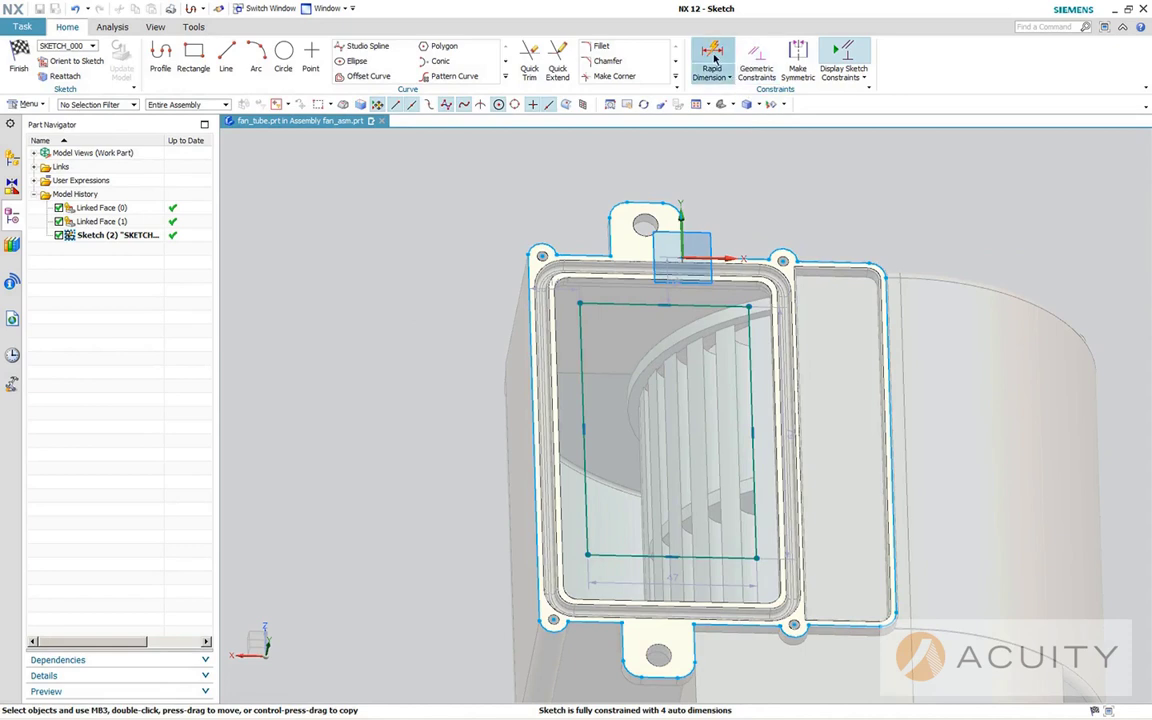
Dimension the rectangle's left and top sides 5 from the opening's matching edges.
left_click(712, 62)
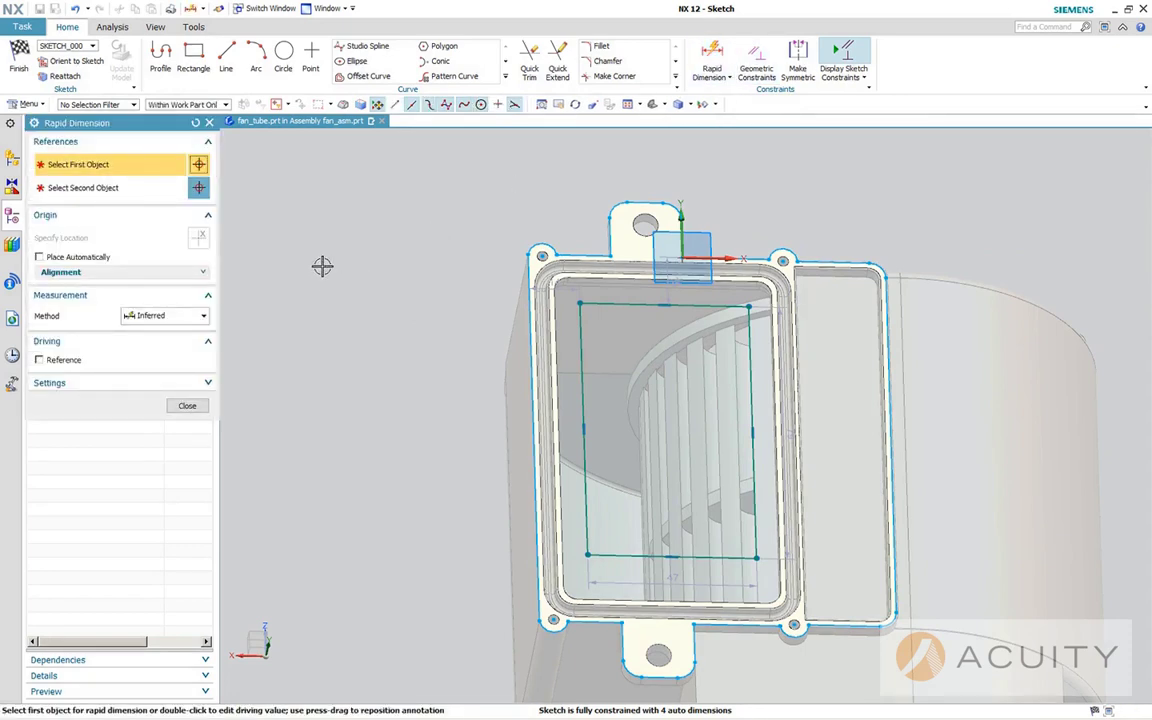
left_click(581, 341)
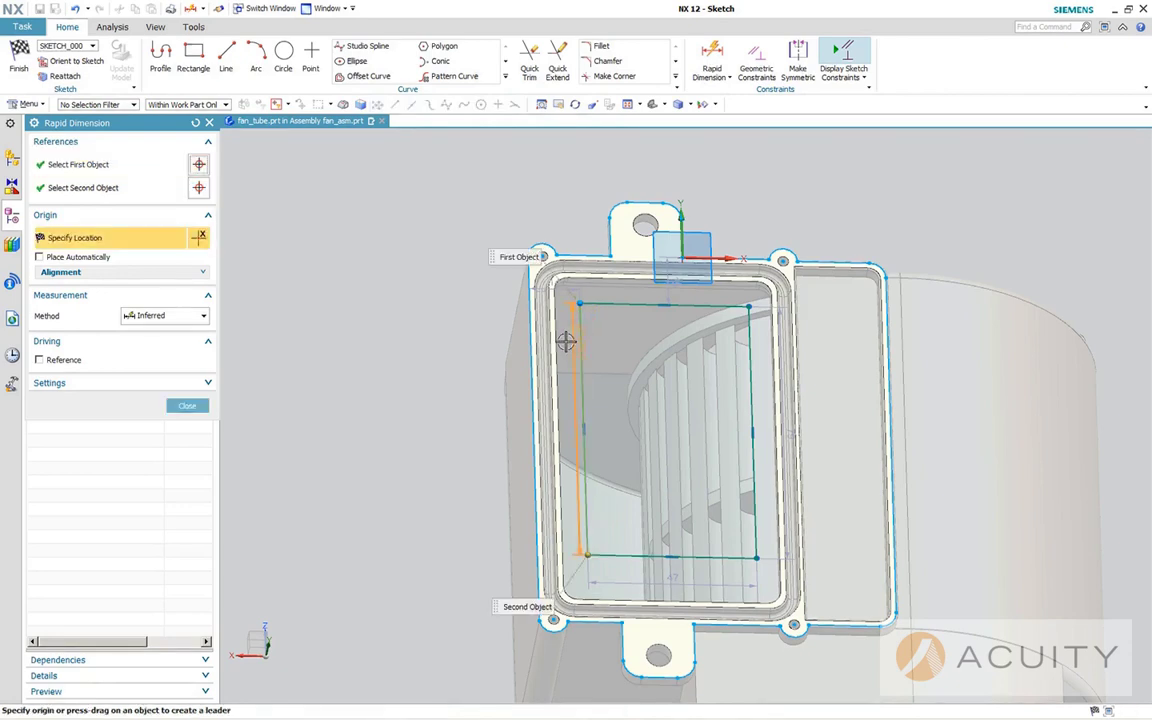
left_click(553, 340)
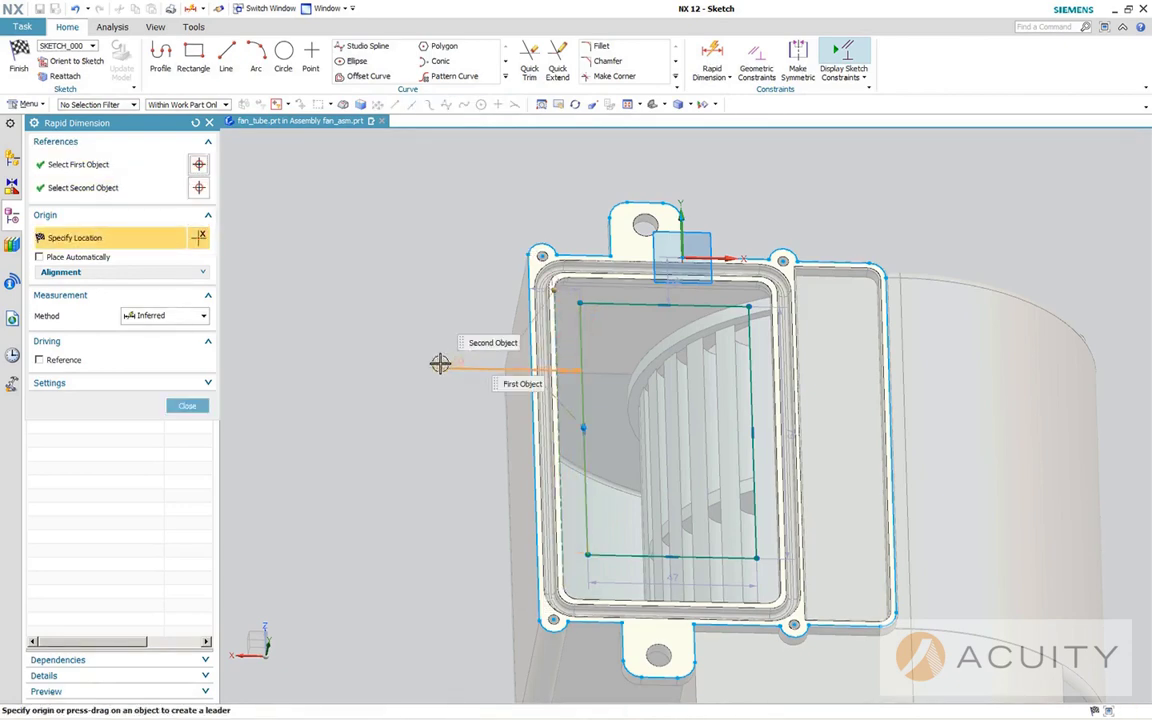
left_click(409, 365)
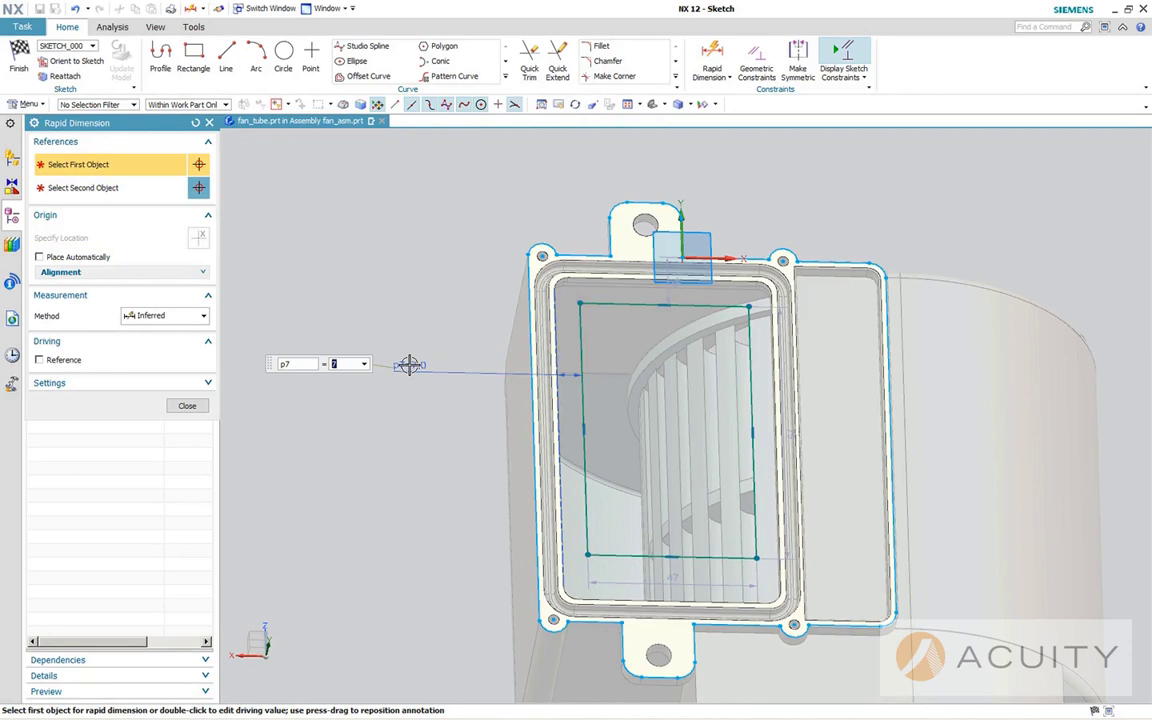
type("5")
key("Return")
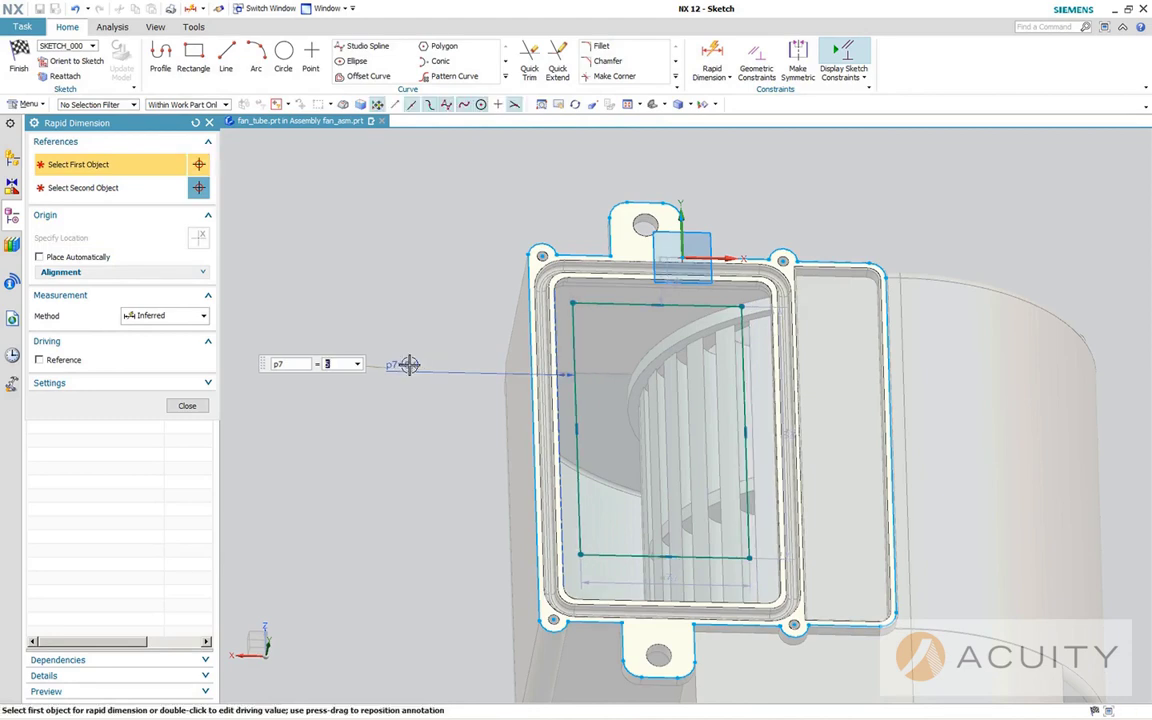
left_click(590, 290)
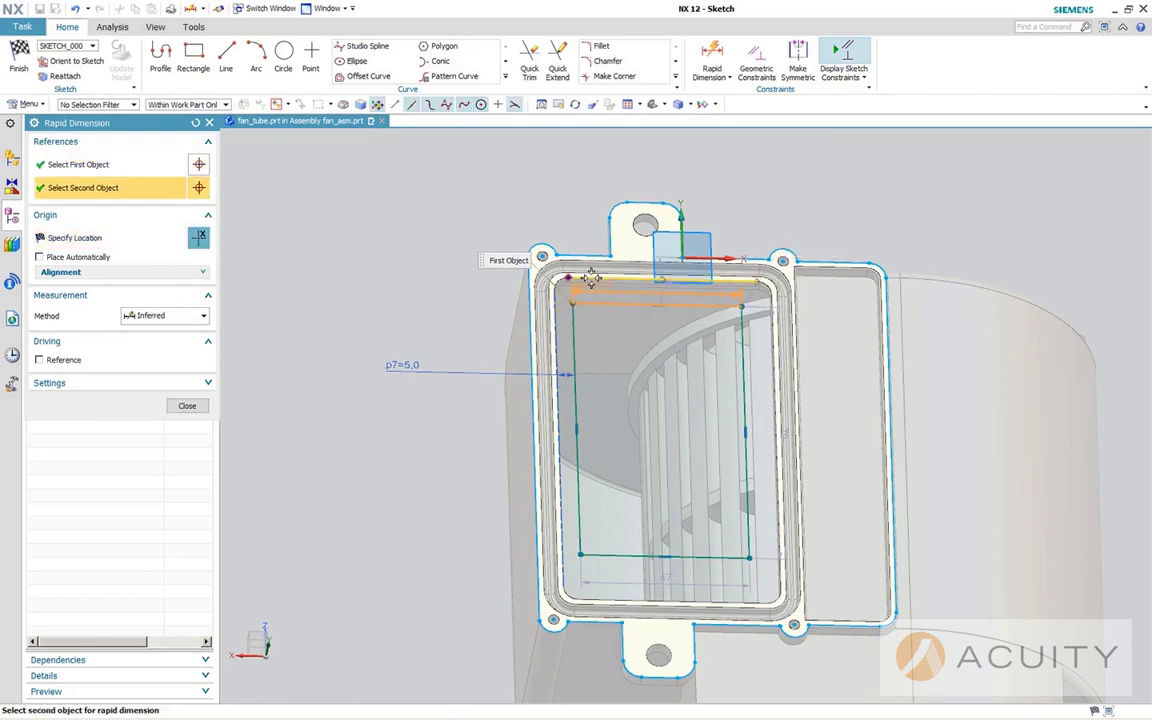
left_click(589, 215)
left_click(567, 204)
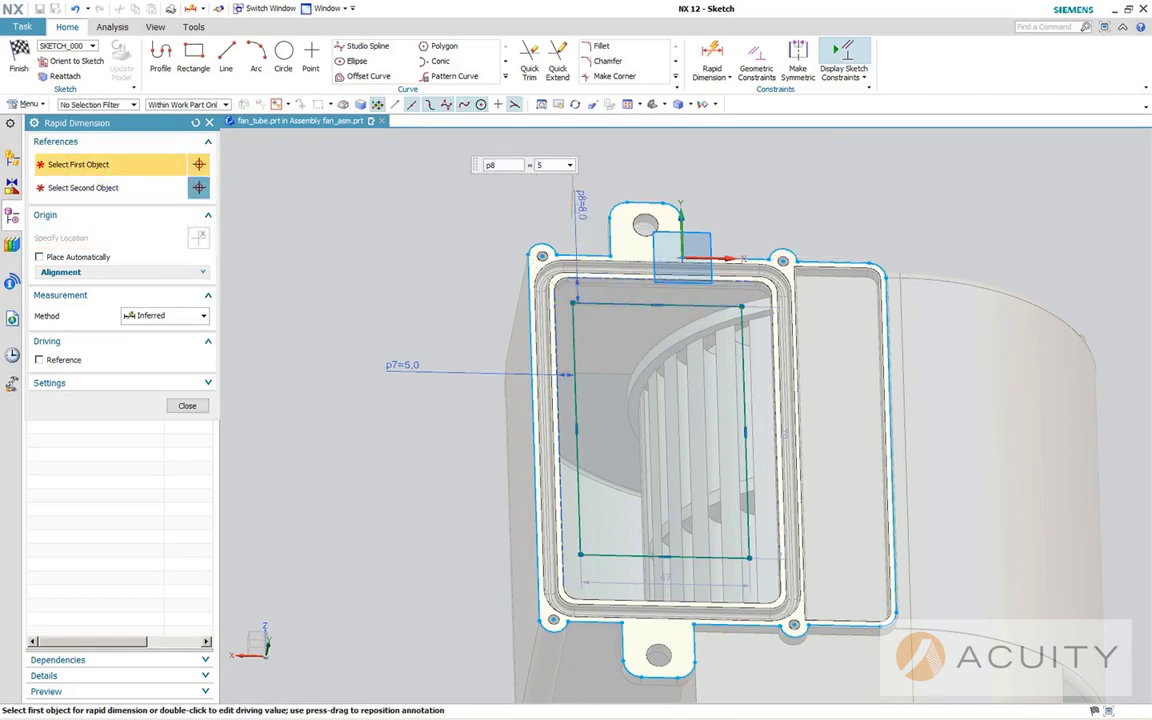
type("5")
key("Return")
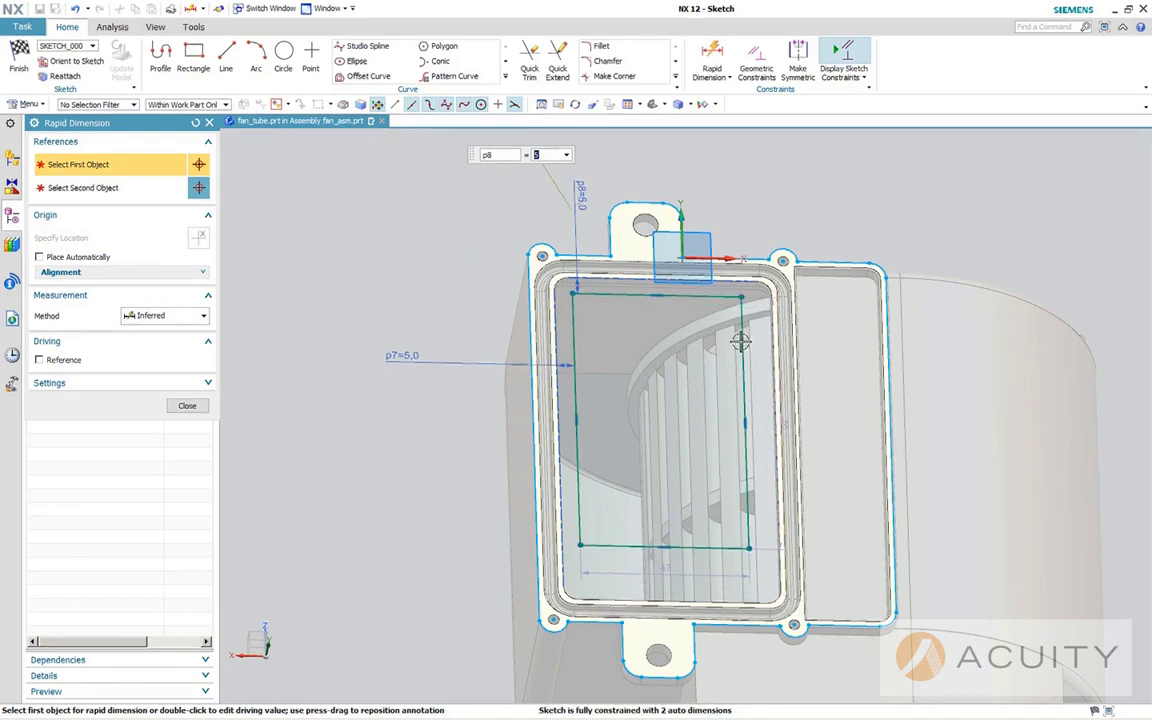
Dimension the right and bottom sides 5 from the opening edges, fully constraining the sketch.
left_click(745, 333)
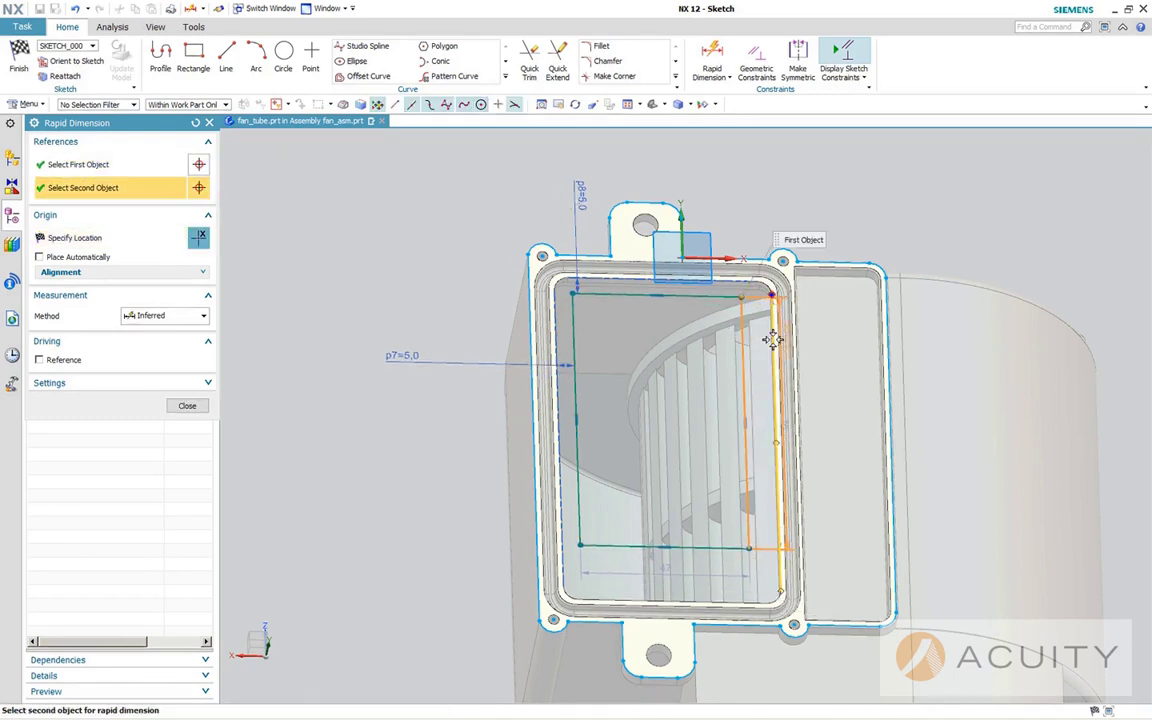
left_click(775, 340)
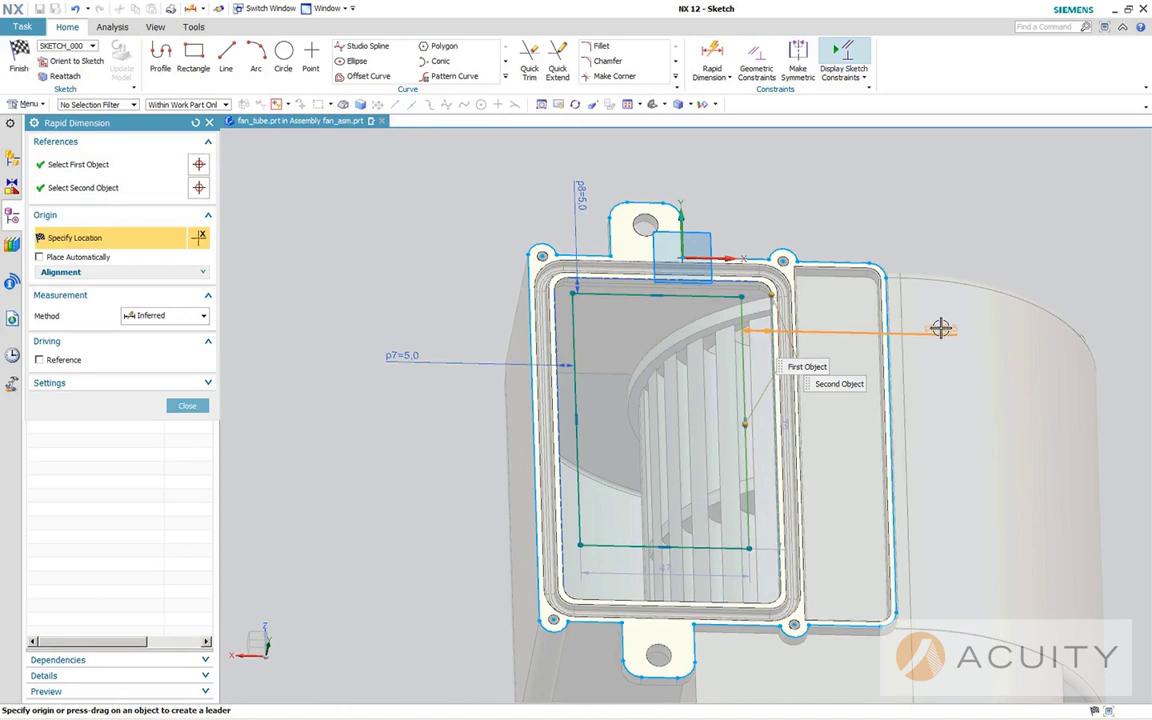
left_click(940, 329)
type("5")
key("Return")
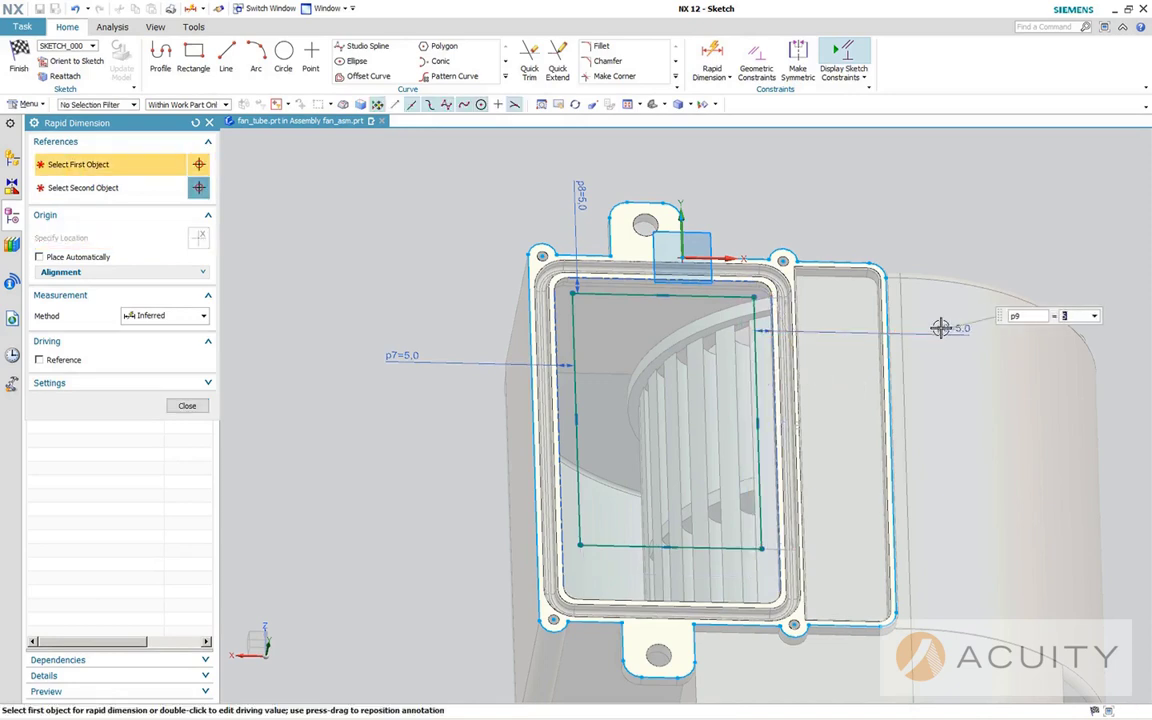
left_click(689, 548)
left_click(695, 601)
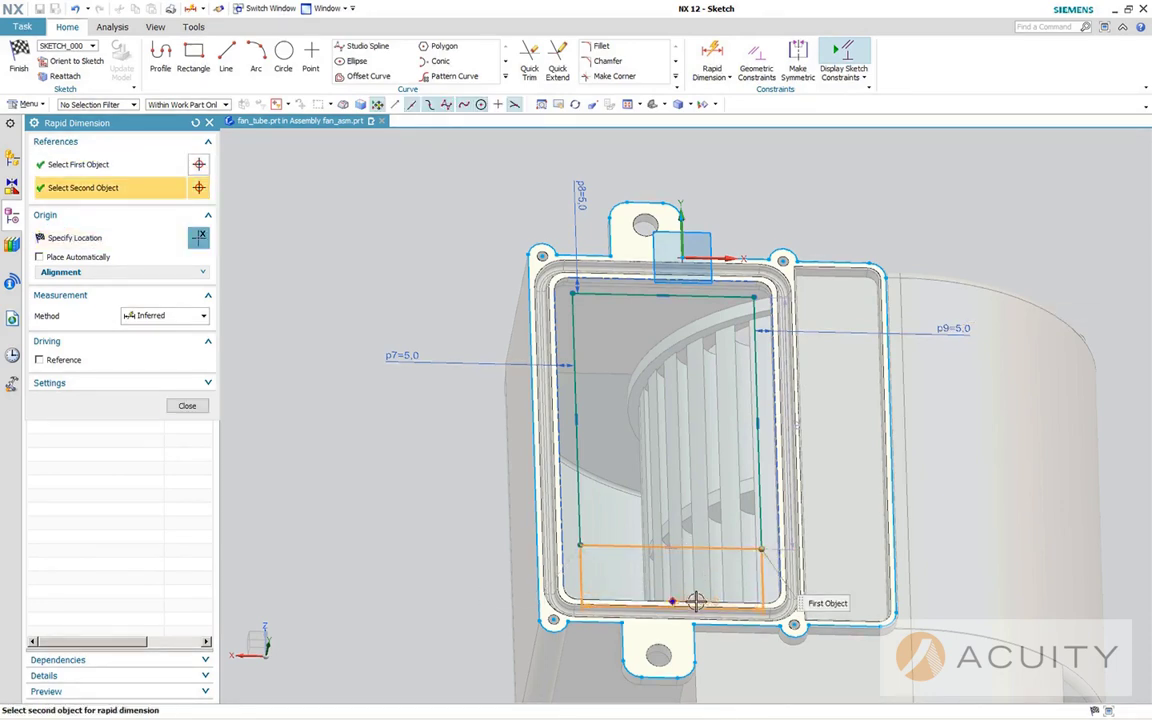
left_click(658, 655)
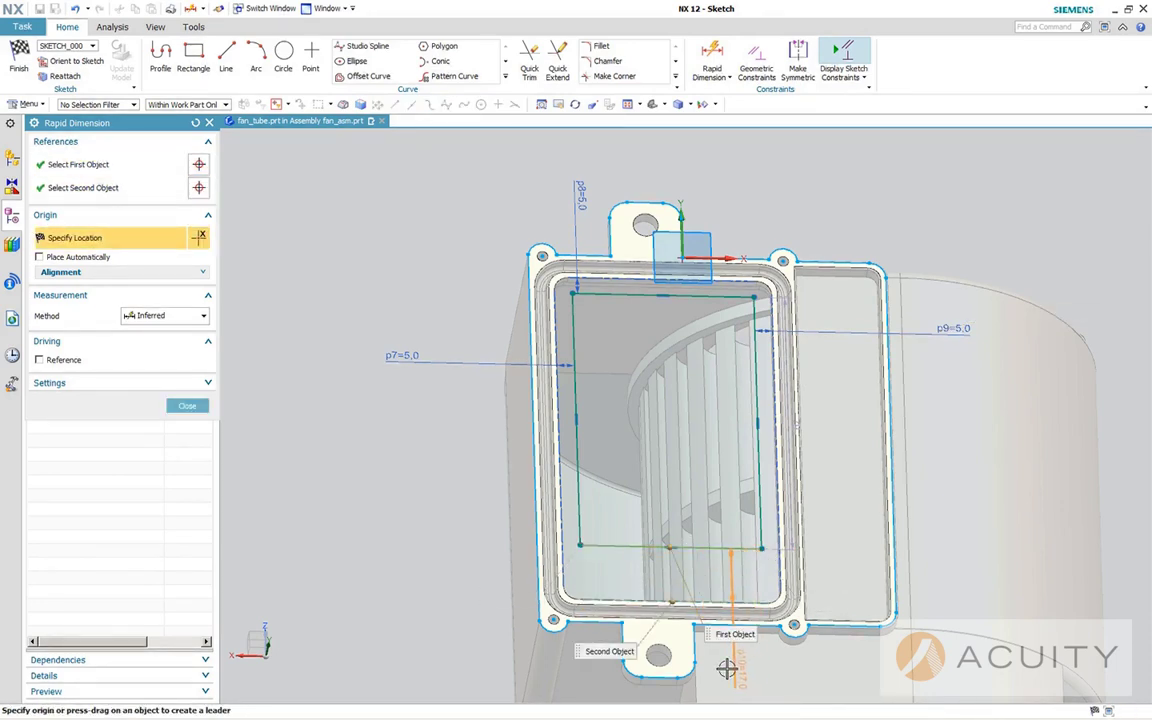
left_click(726, 668)
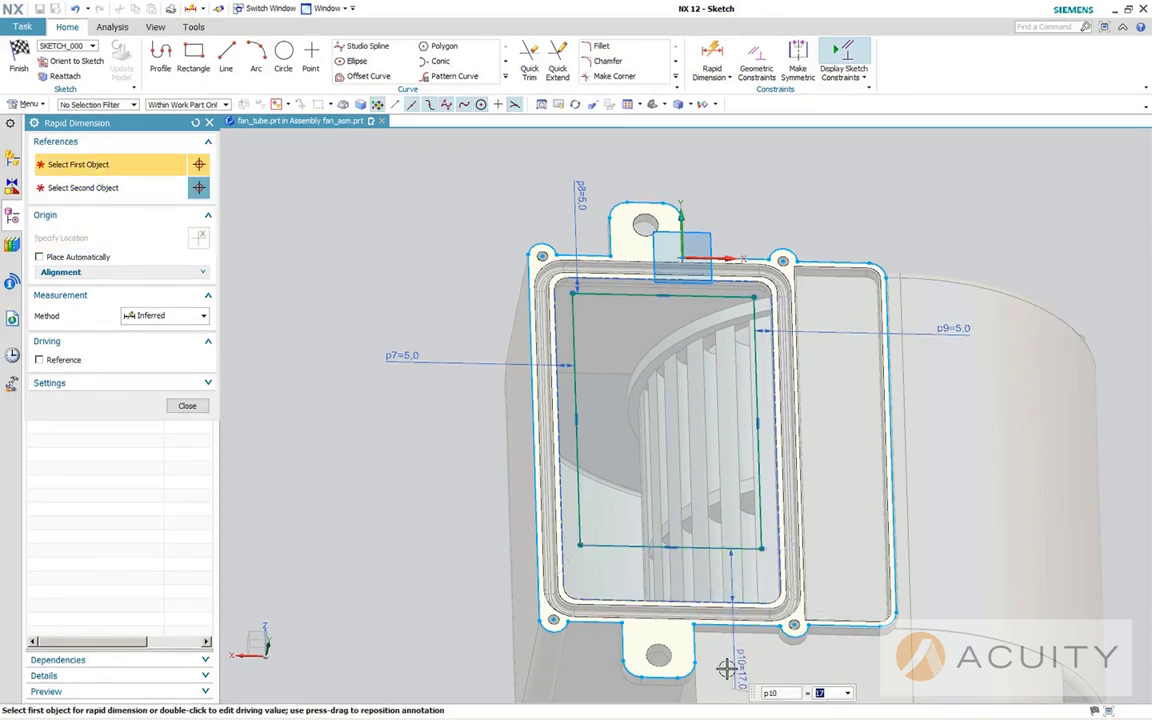
type("5")
key("Return")
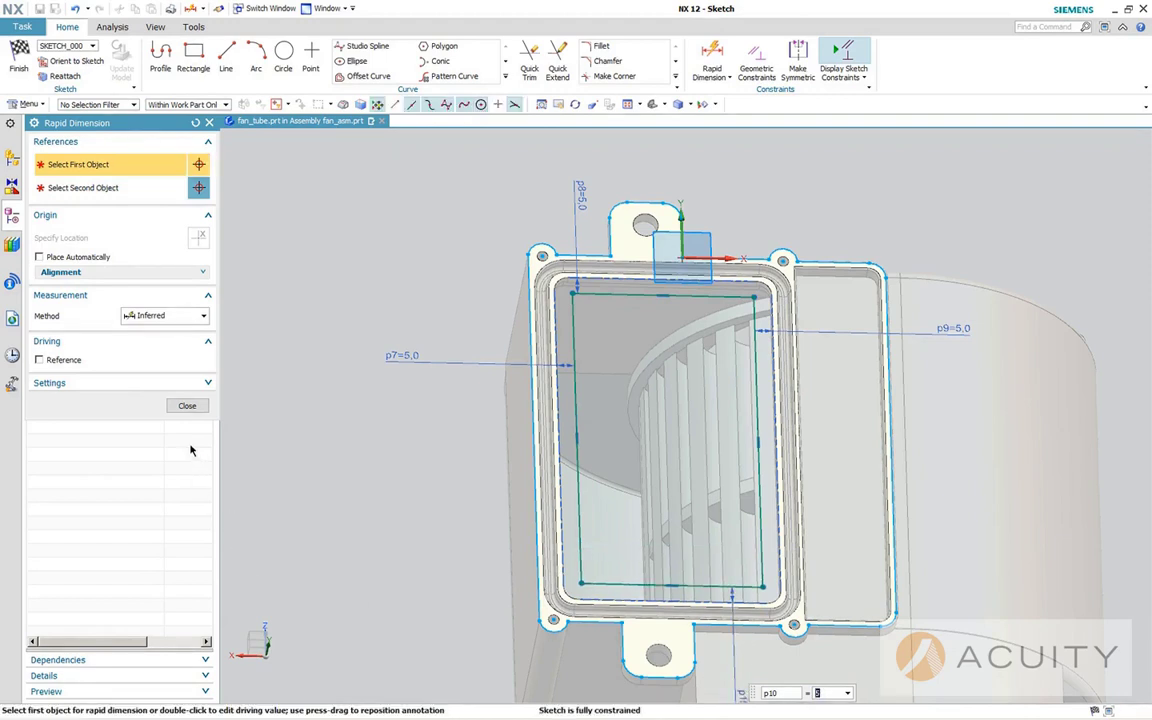
left_click(184, 405)
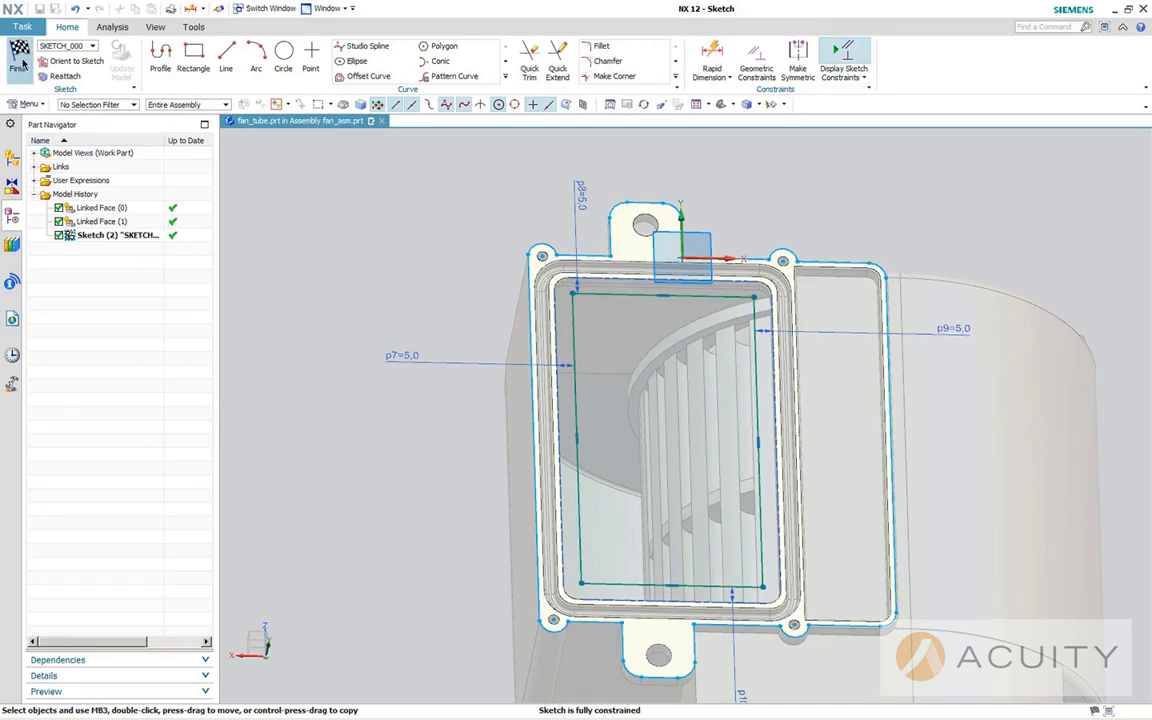
Finish the sketch and extrude the outline-and-rectangle section 15 mm as Extrude (2).
left_click(20, 56)
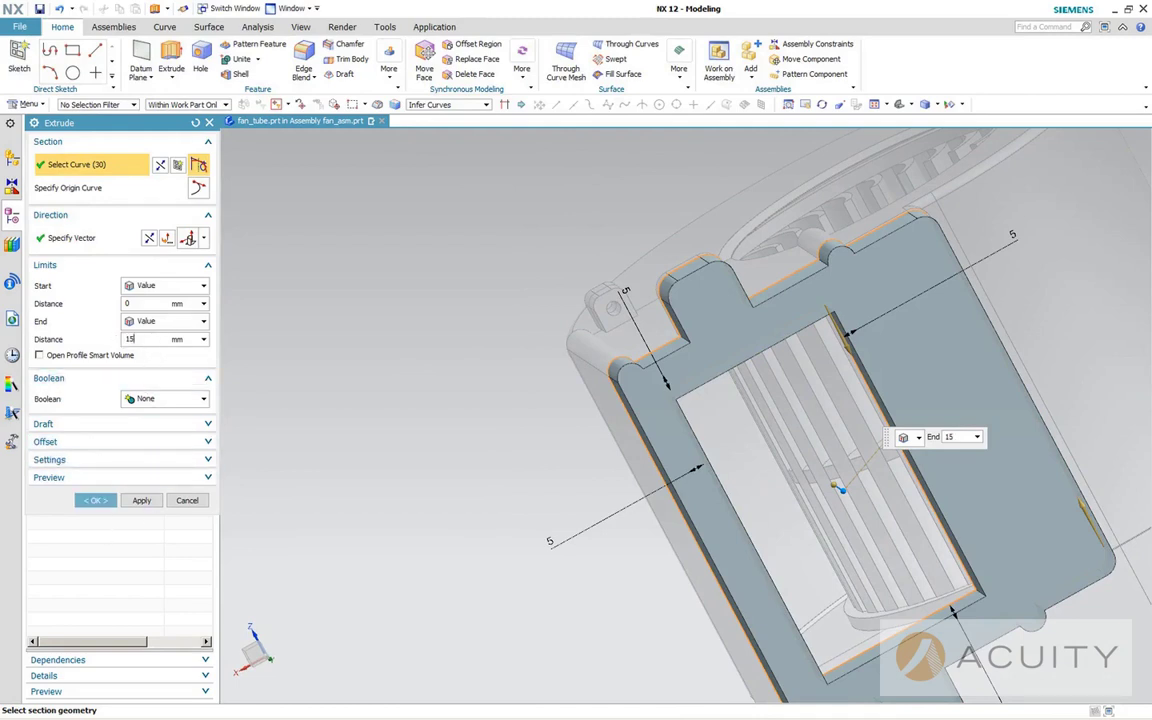
middle_click_drag(273, 465, 304, 441)
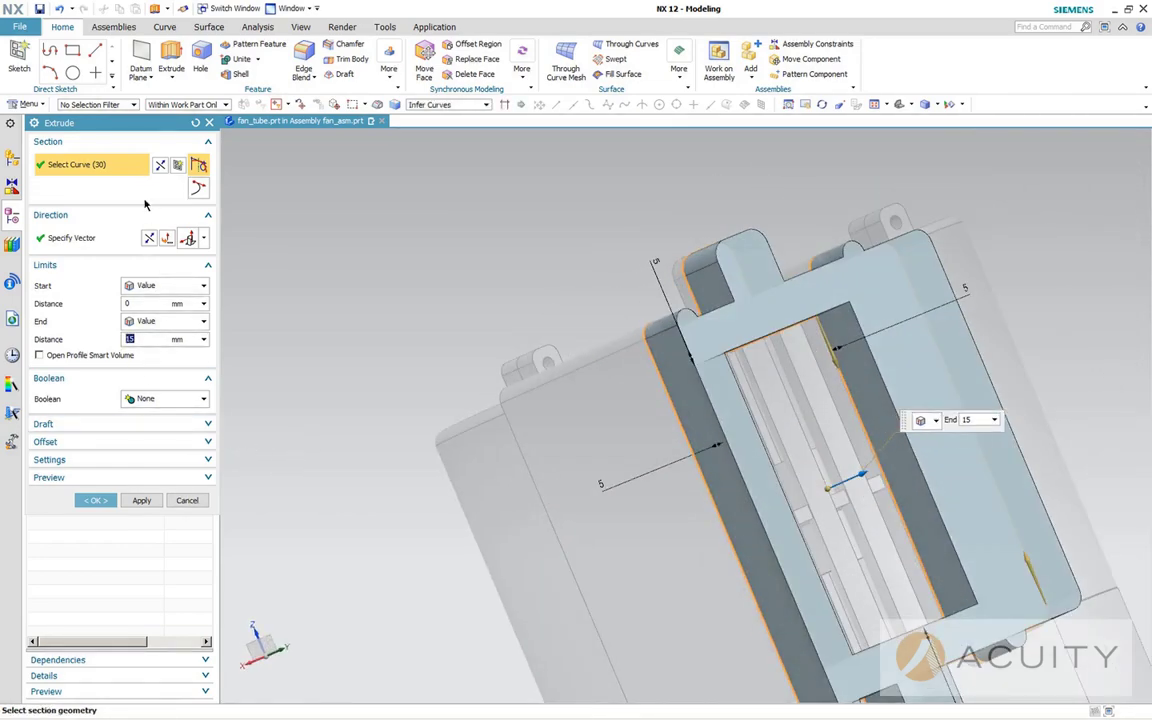
left_click(93, 500)
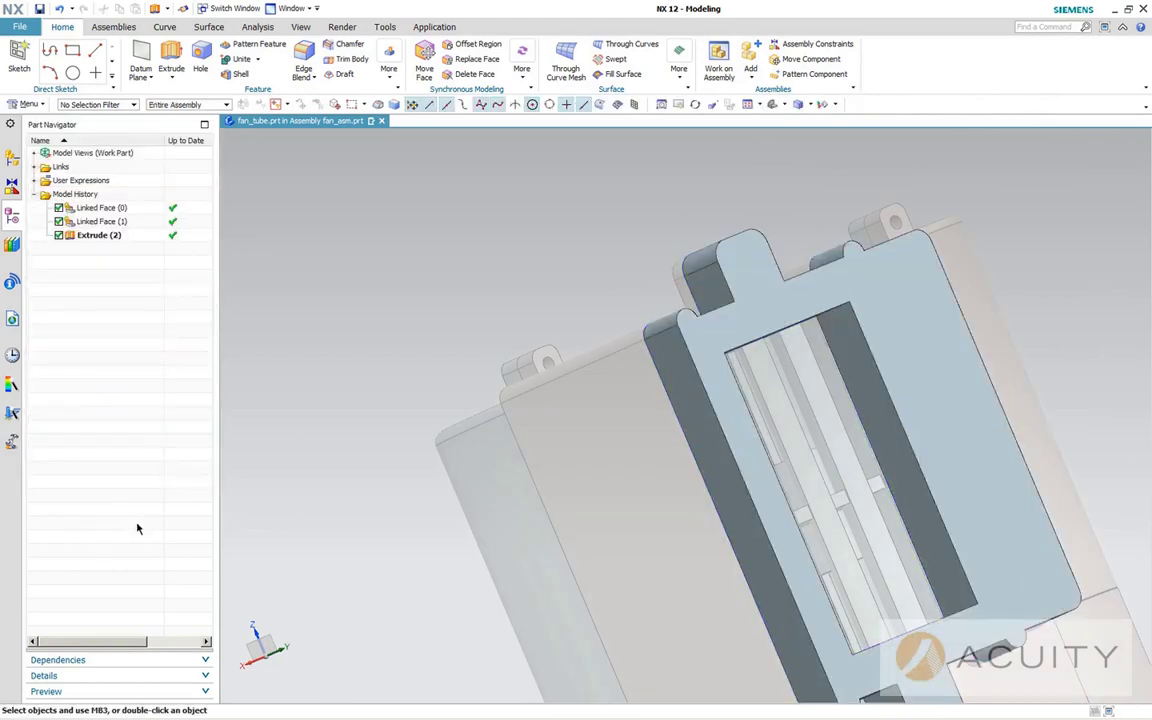
middle_click_drag(327, 489, 250, 428, "shift")
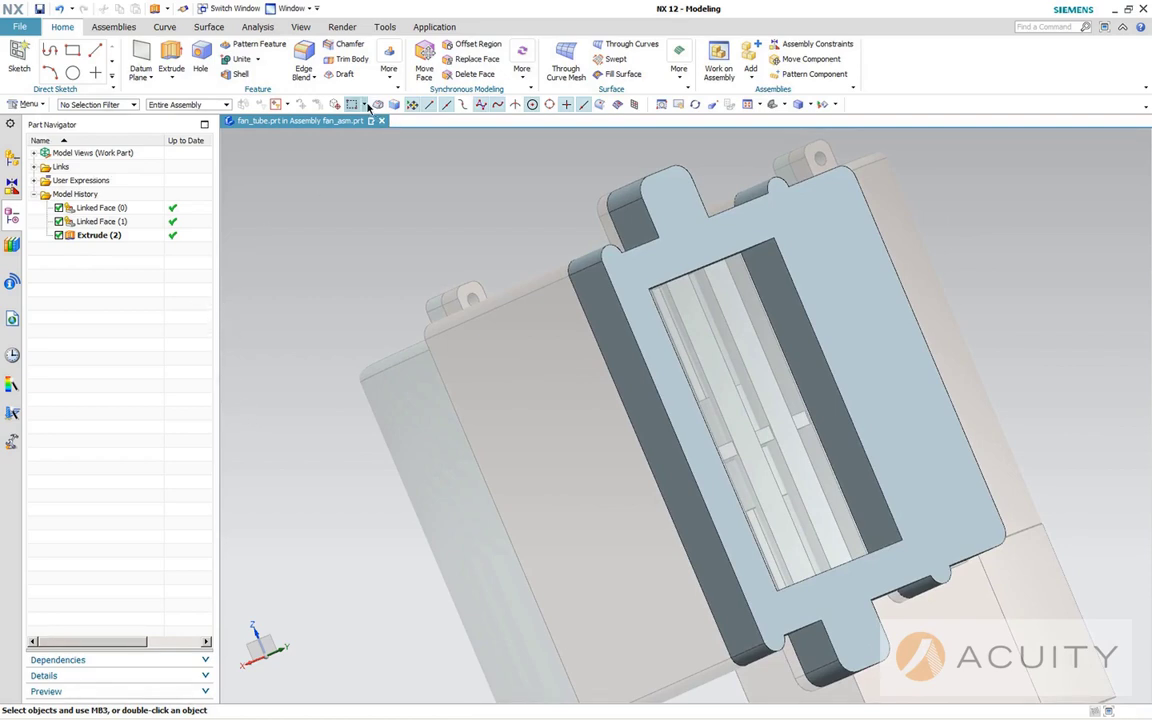
Blend the pocket's four vertical inner corner edges with a 5 mm radius.
left_click(300, 72)
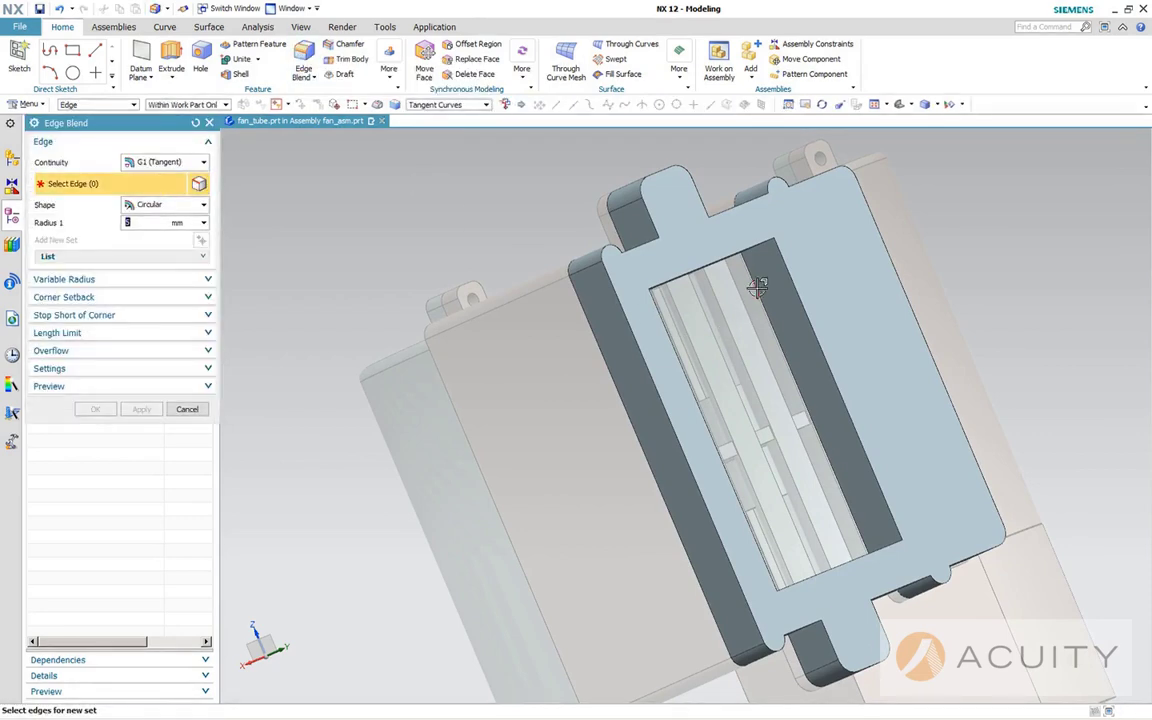
middle_click_drag(757, 295, 740, 415)
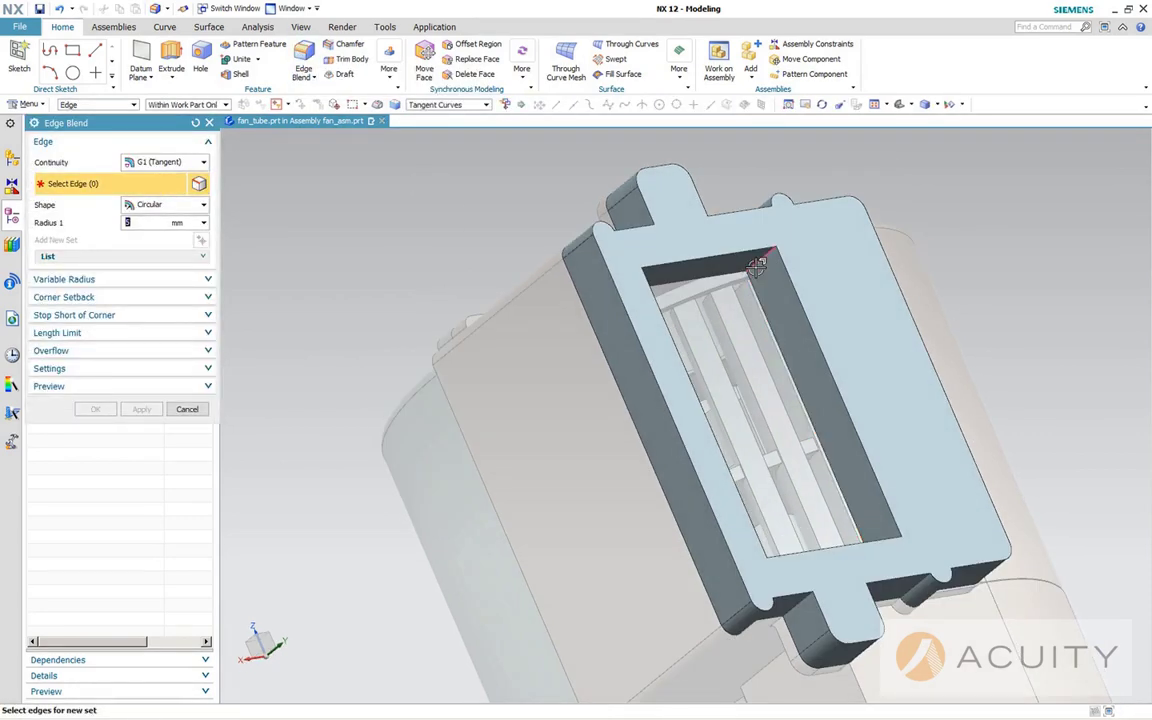
left_click(695, 265)
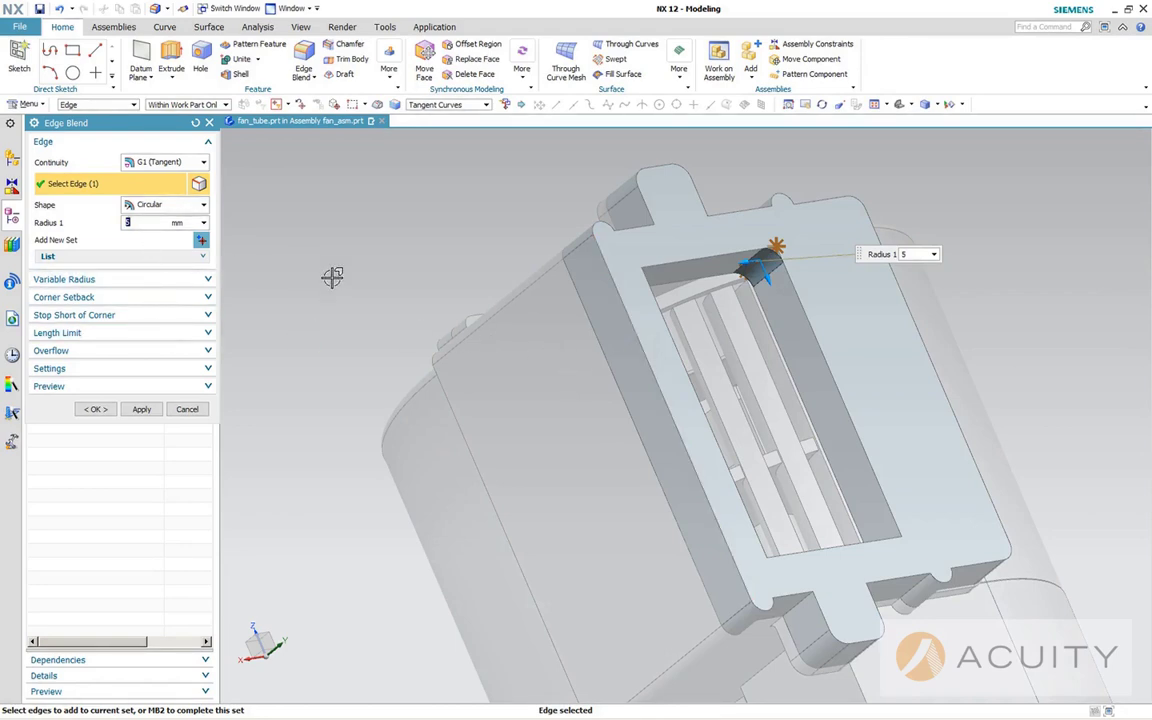
middle_click_drag(357, 265, 309, 262)
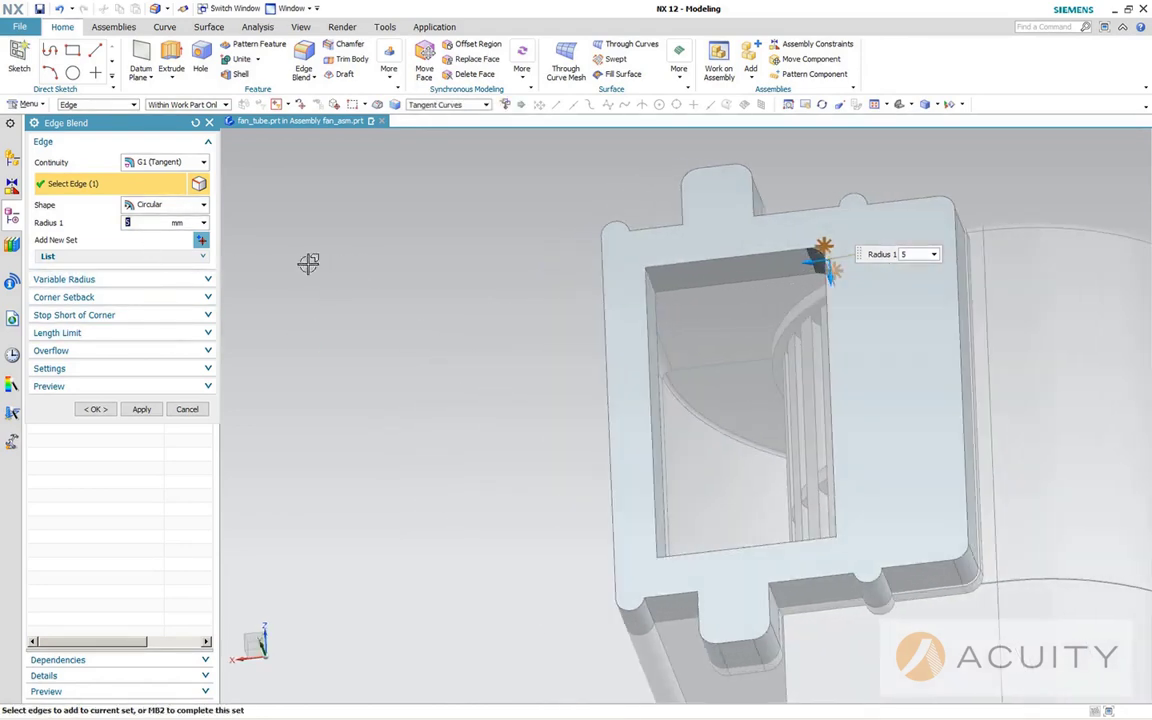
left_click(651, 284)
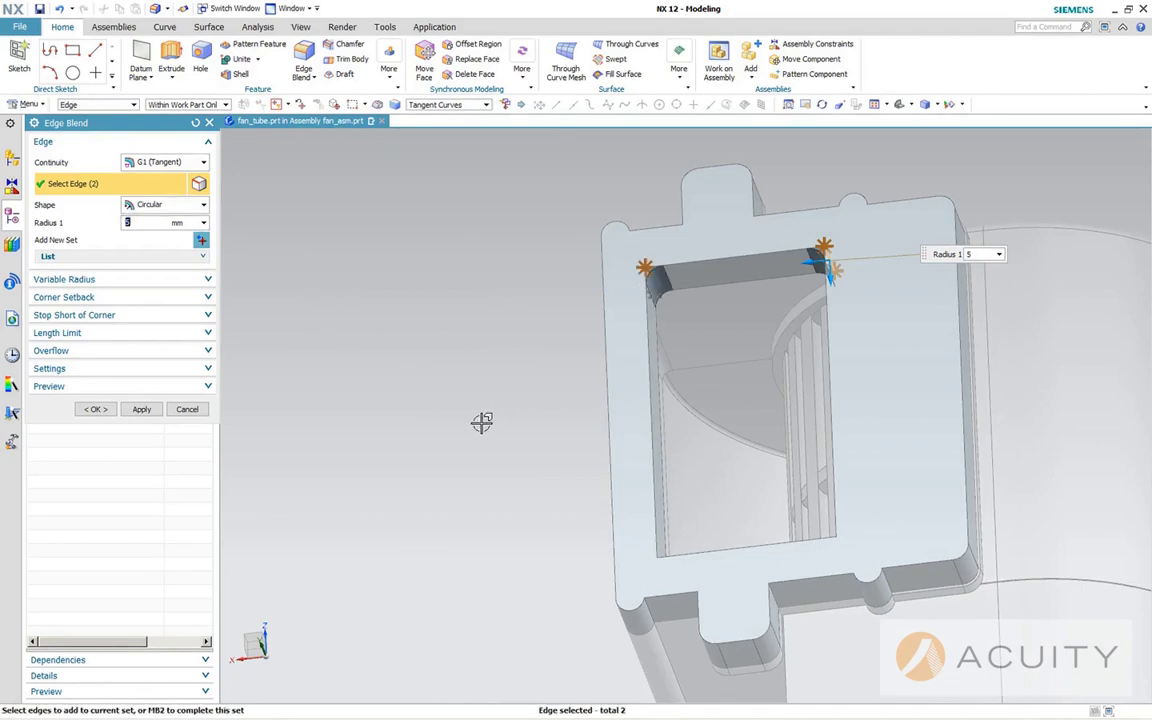
middle_click_drag(481, 419, 455, 507)
left_click(696, 490)
middle_click_drag(528, 538, 579, 548)
left_click(766, 508)
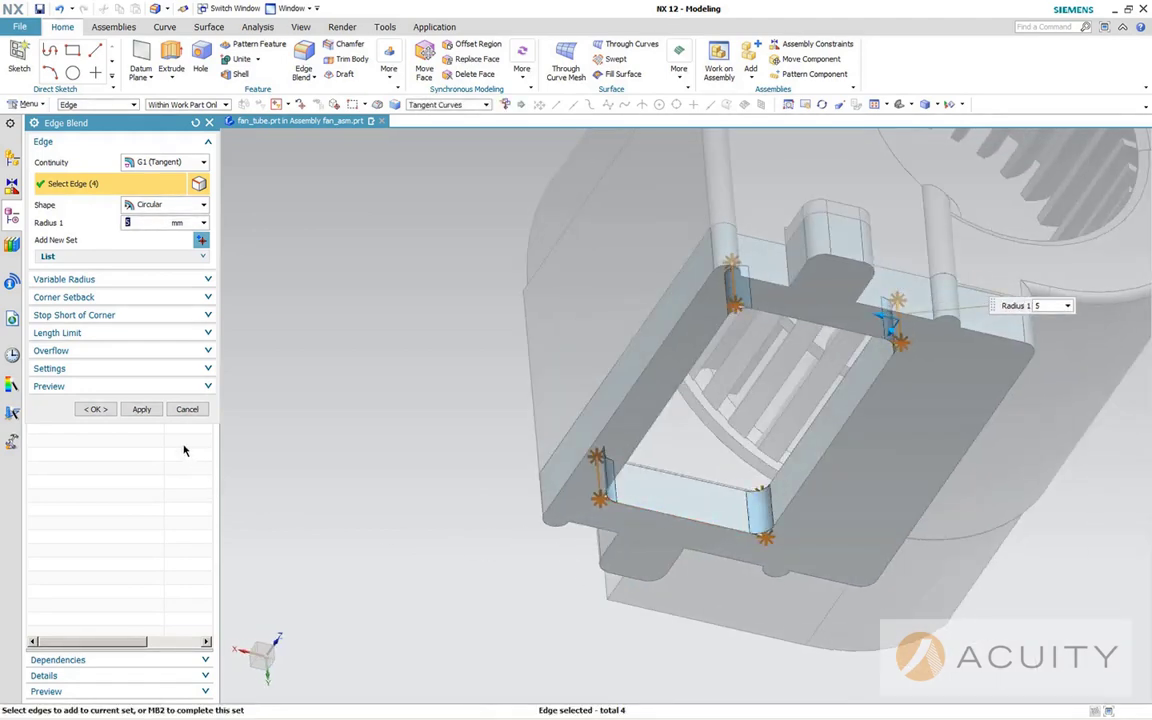
left_click(100, 409)
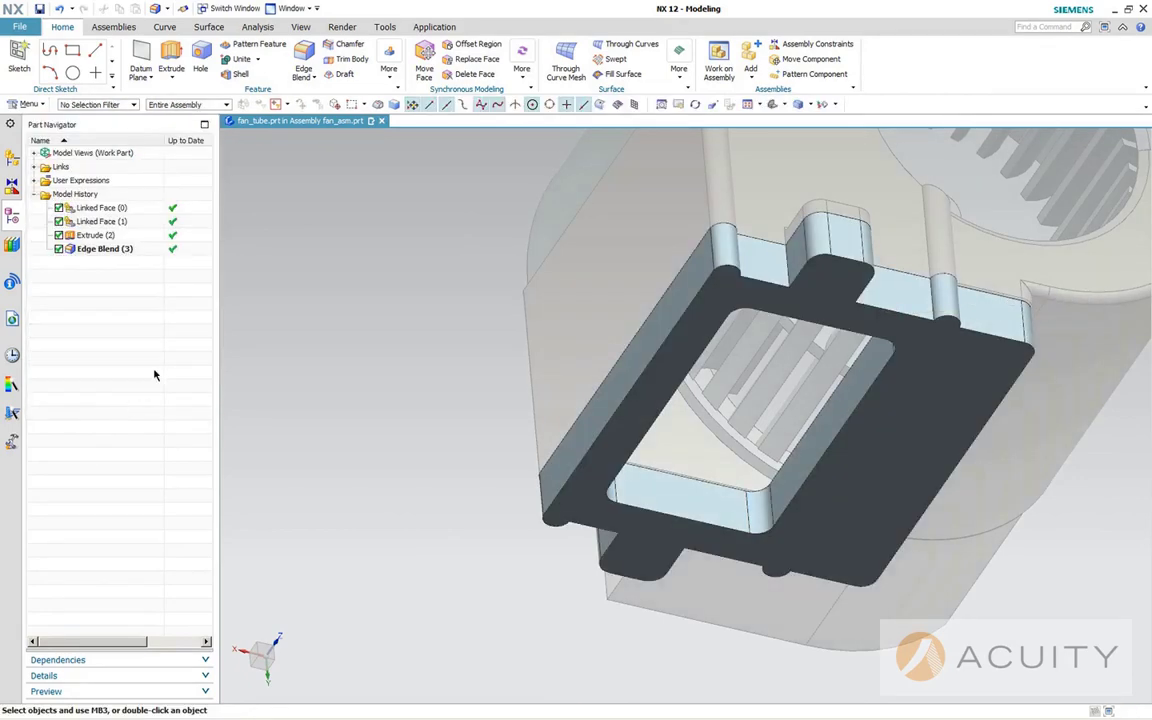
Set up a General Hole with 3 mm diameter and begin a sketch for its positions.
middle_click_drag(406, 380, 395, 325)
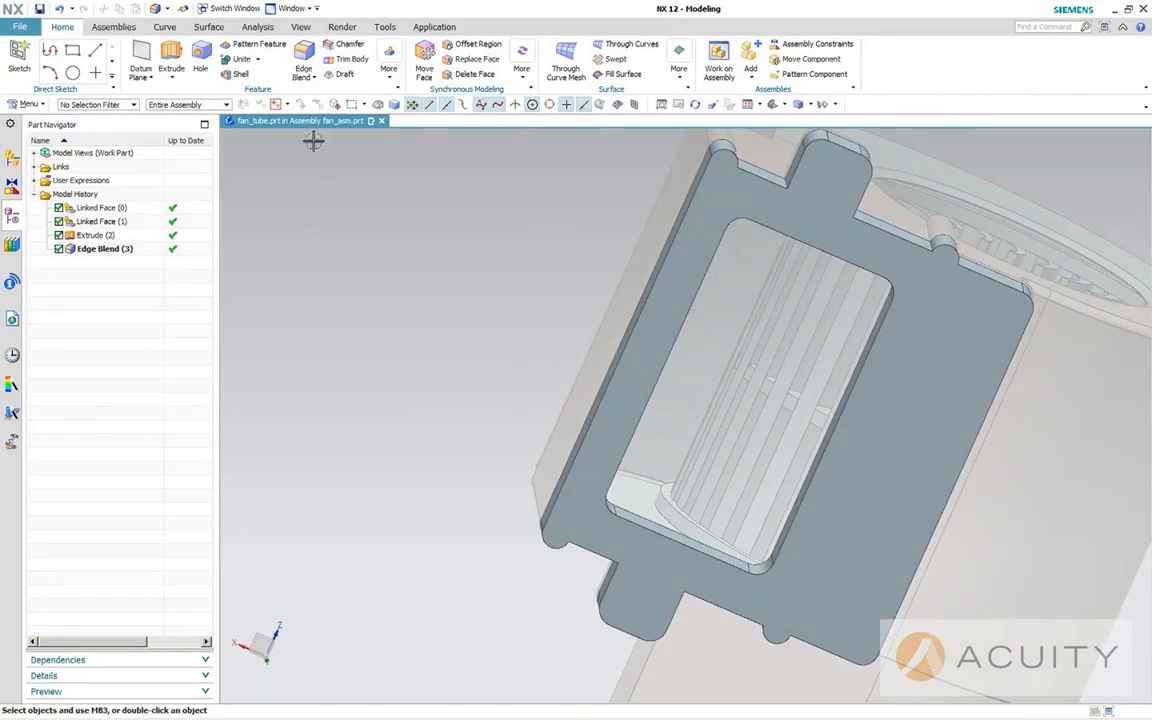
left_click(200, 58)
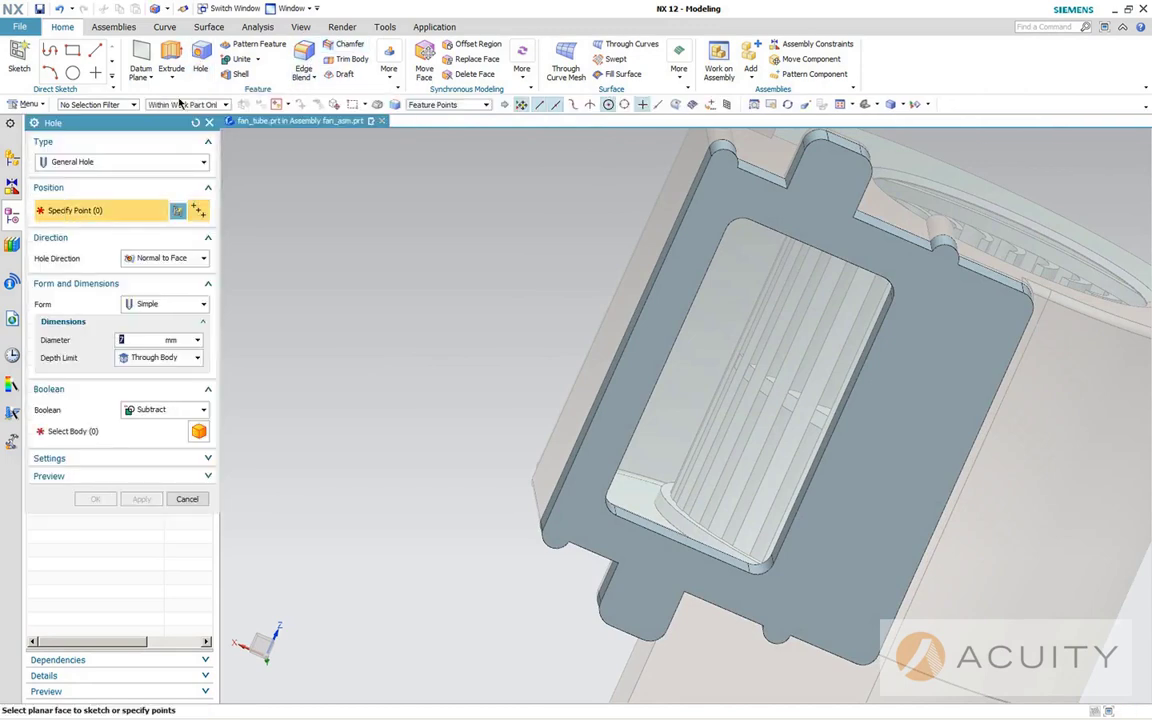
left_click(158, 162)
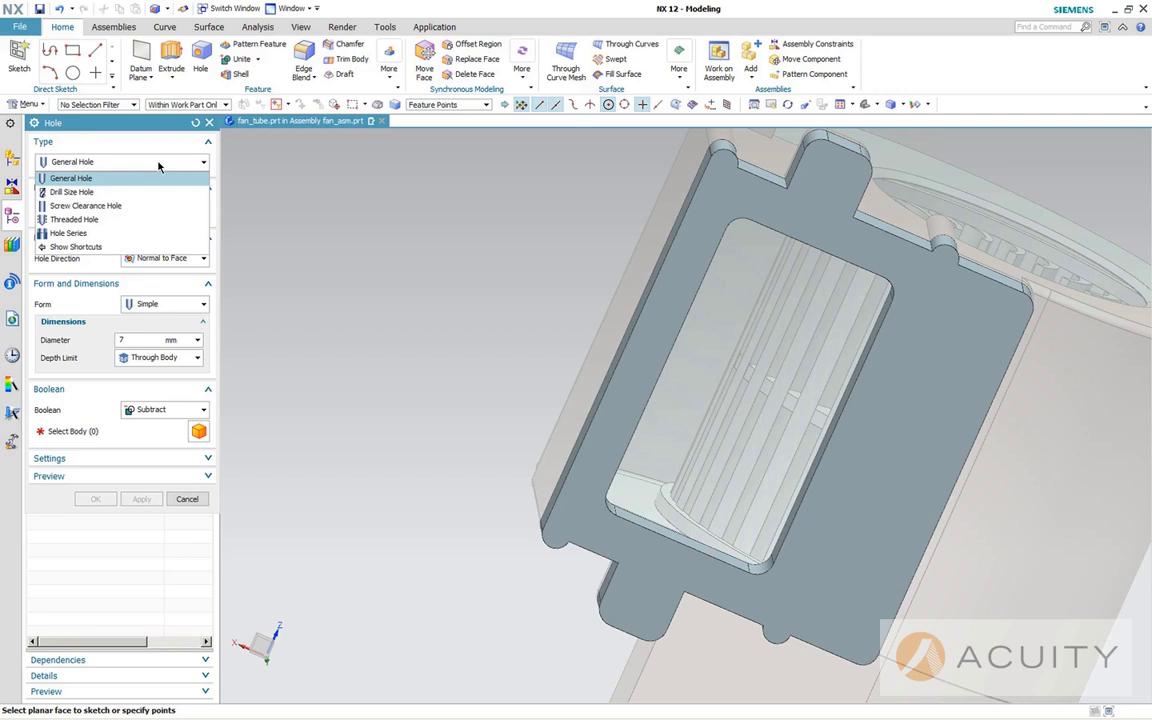
left_click(283, 224)
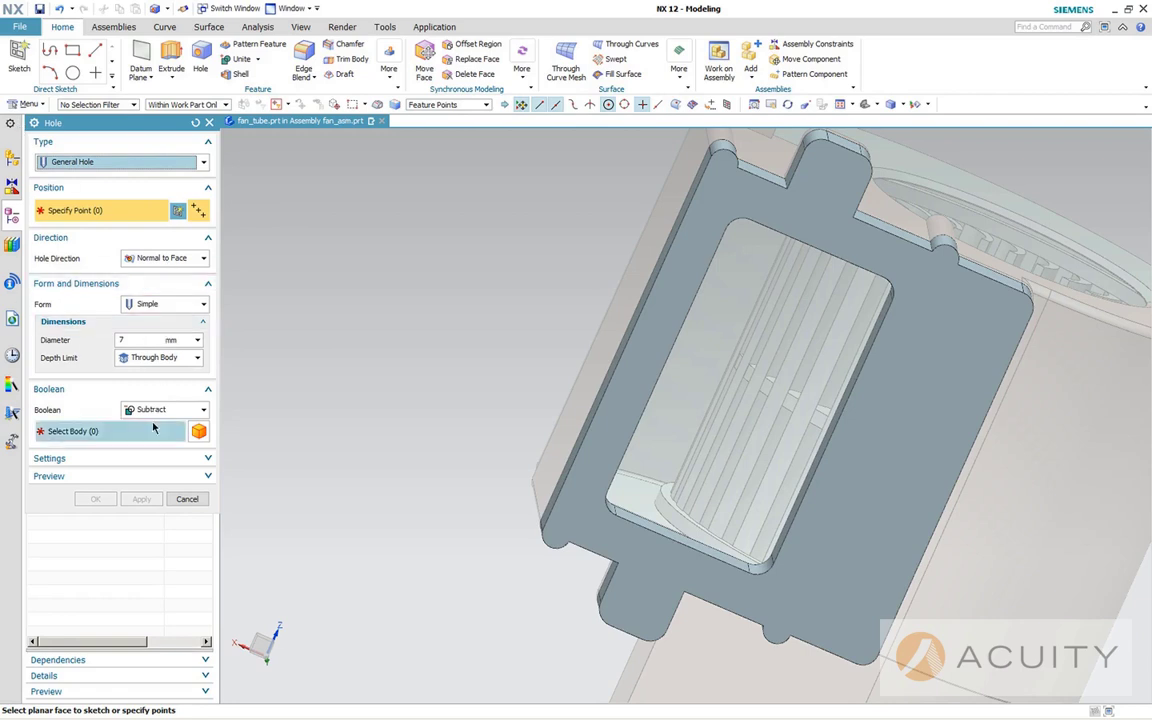
double_click(130, 341)
type("3")
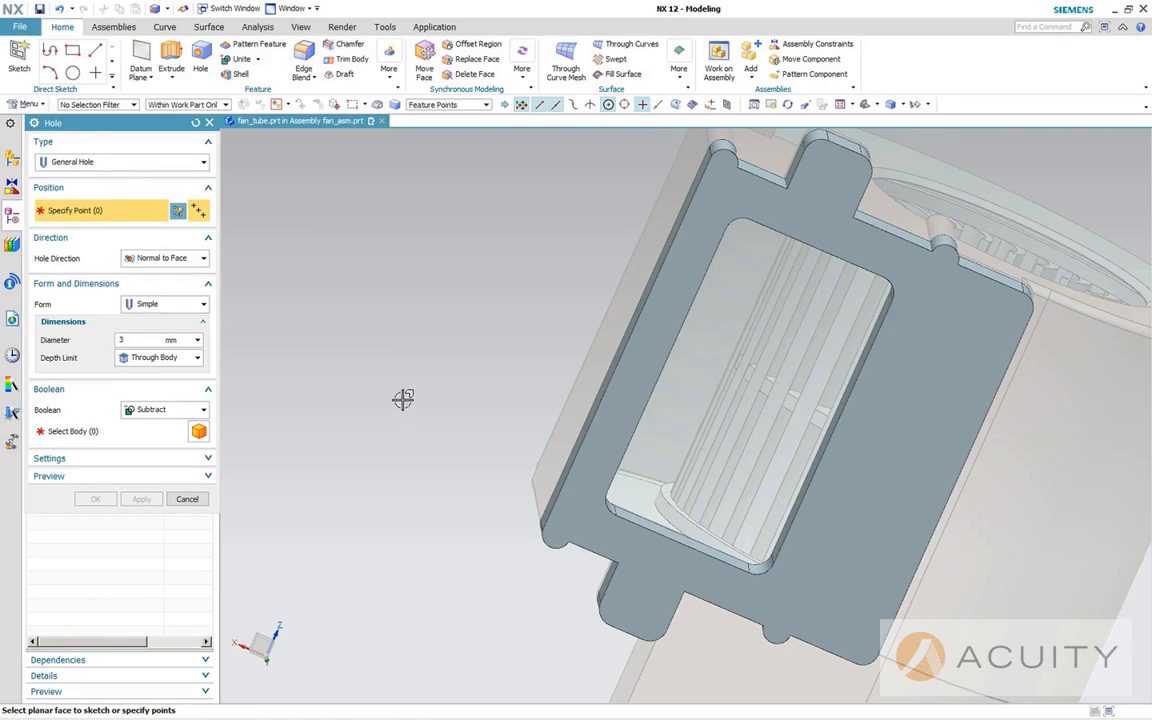
left_click(177, 210)
Place hole points at the four corner notch arc centres on the plate's front face.
left_click(821, 172)
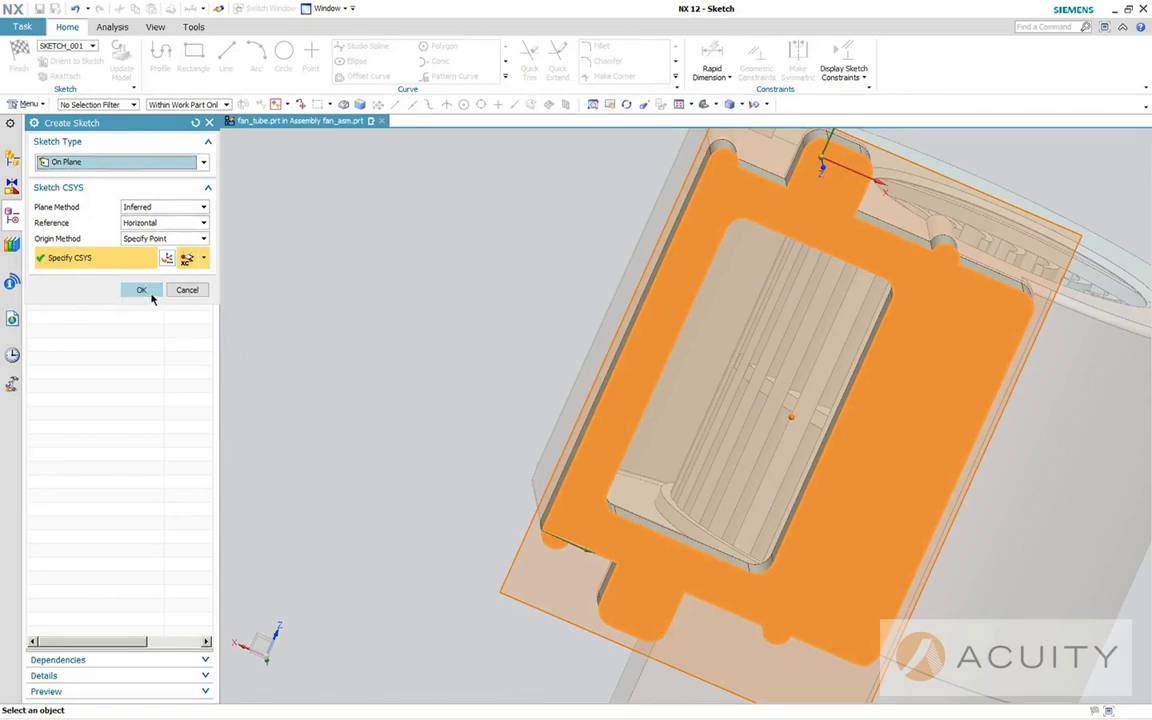
left_click(146, 290)
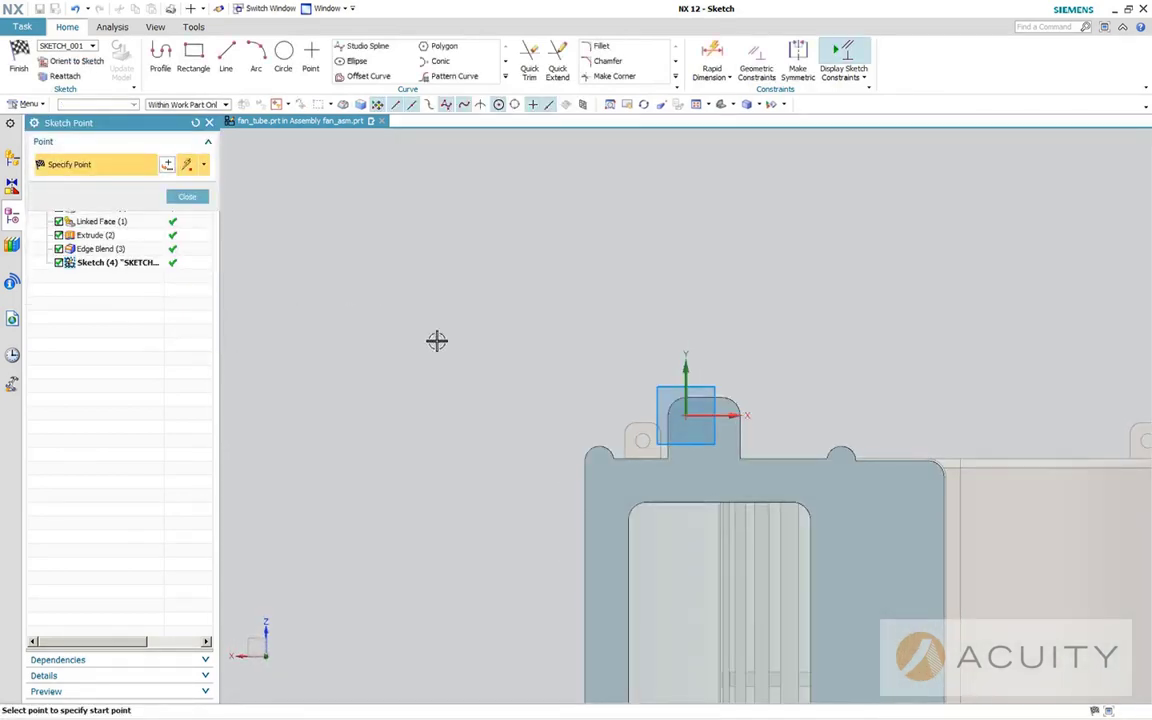
mouse_move(470, 416)
middle_mouse_down("shift")
mouse_move(391, 329)
mouse_move(346, 212)
middle_mouse_up("shift")
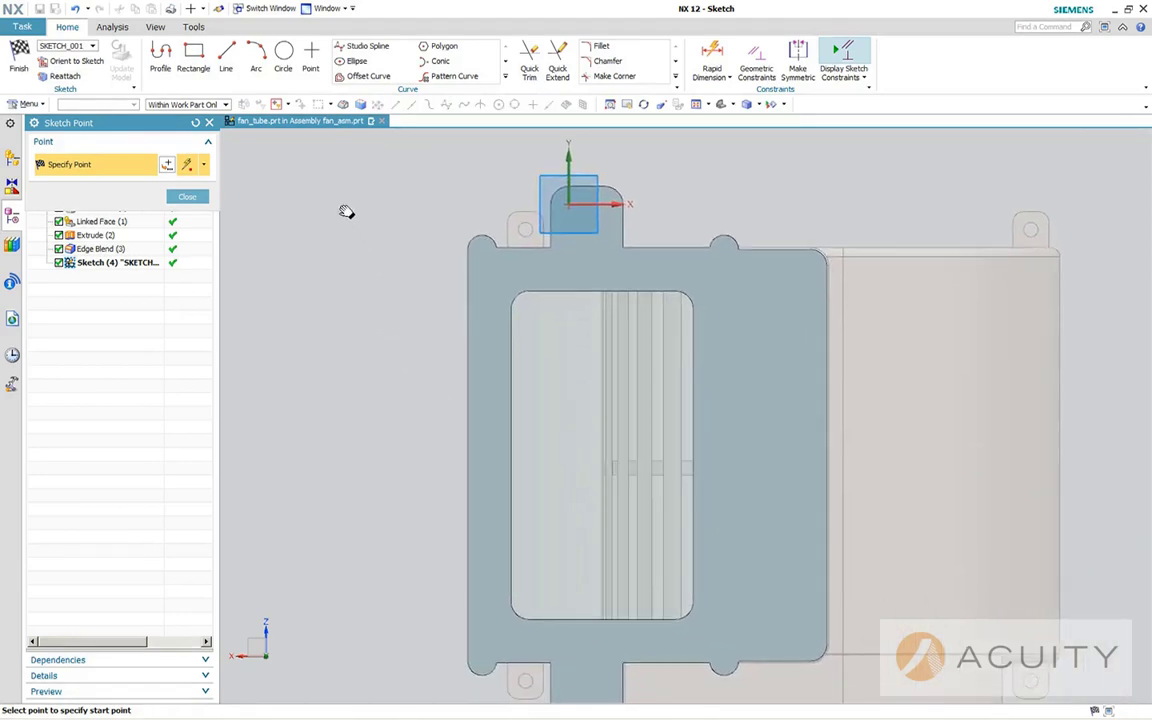
left_click(478, 248)
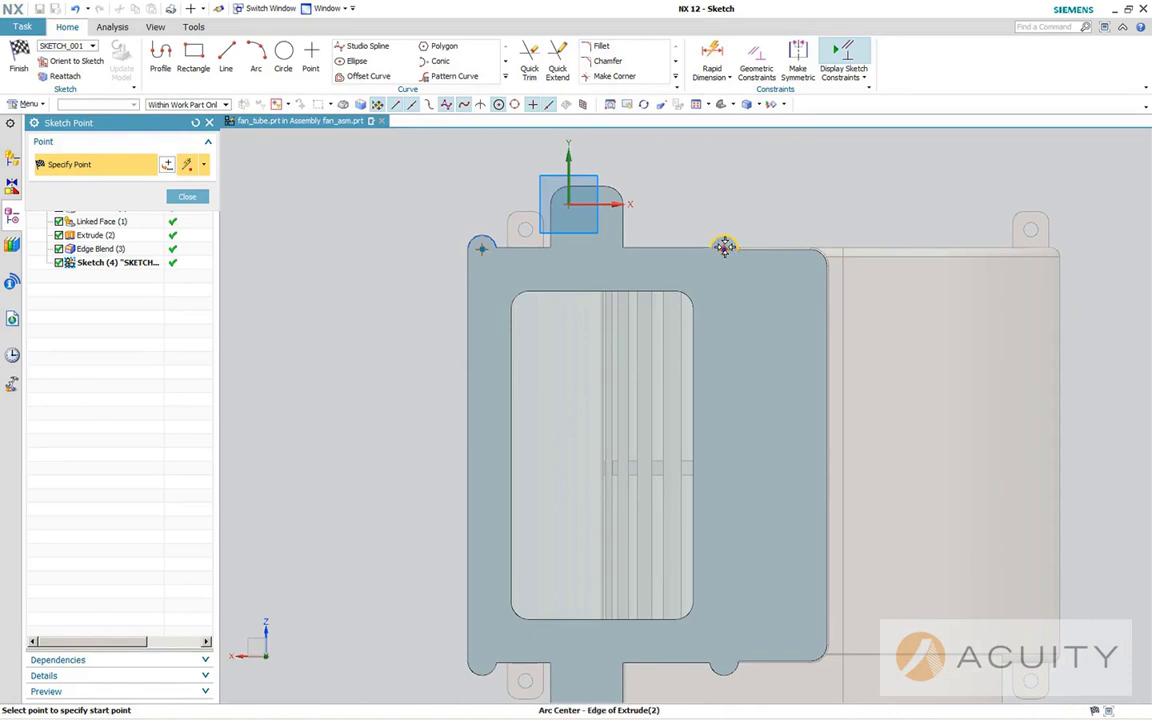
left_click(724, 247)
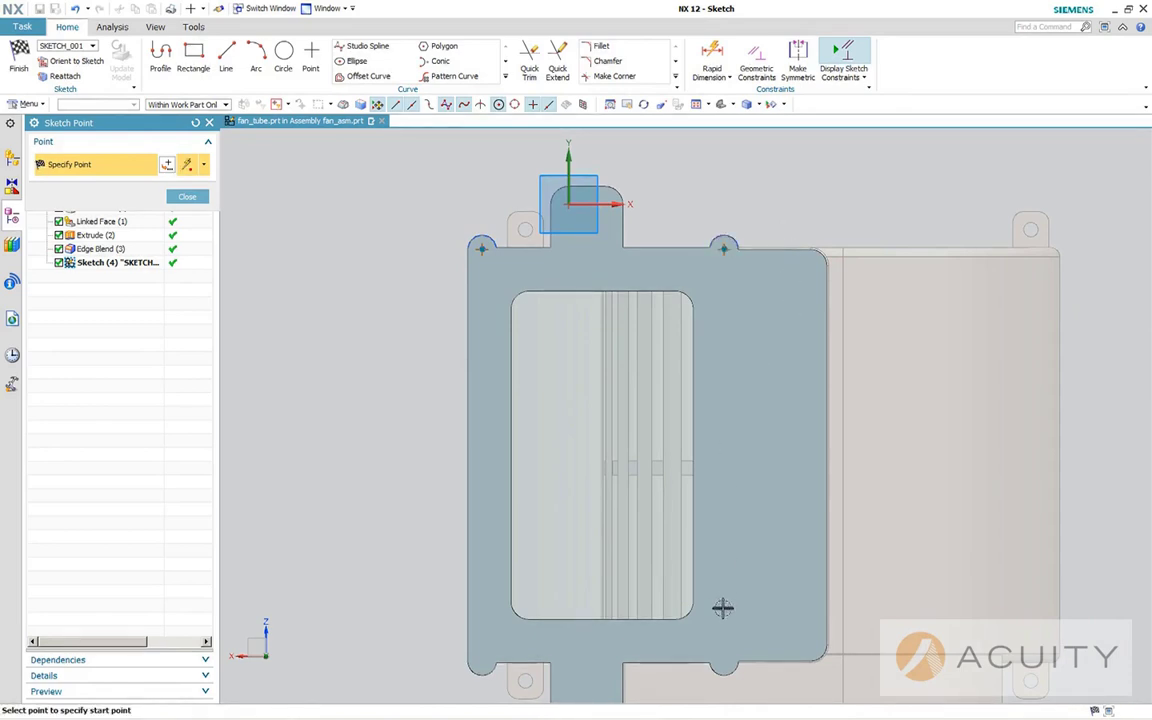
left_click(723, 661)
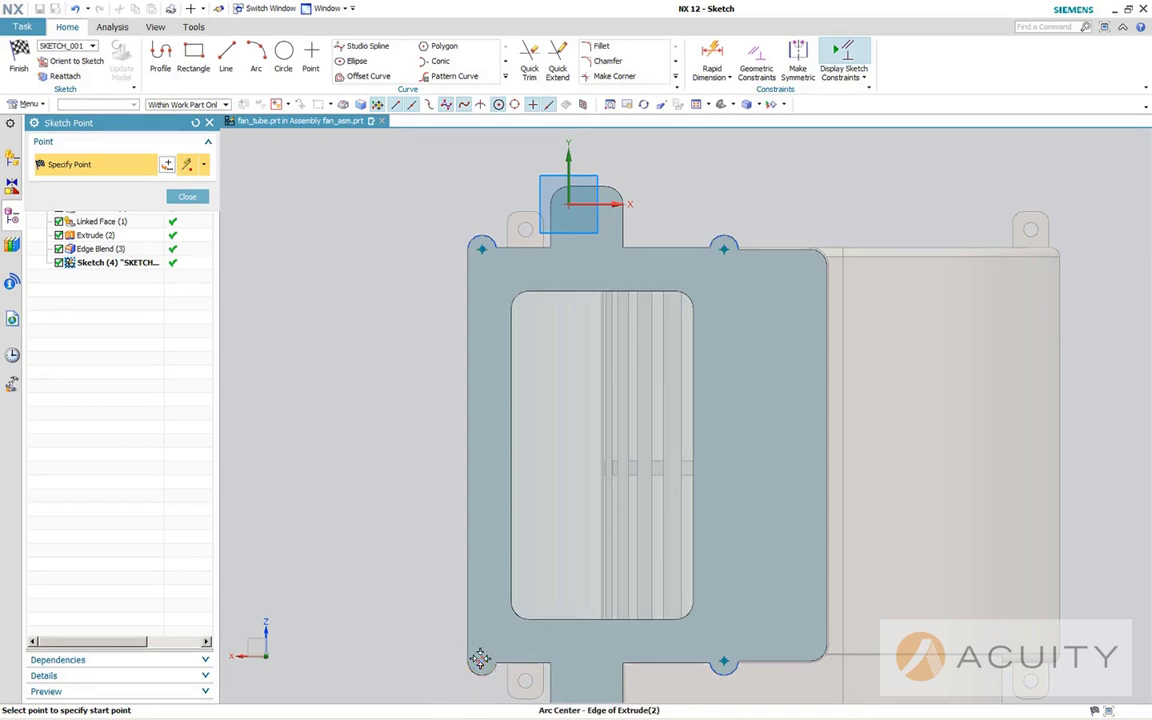
left_click(480, 660)
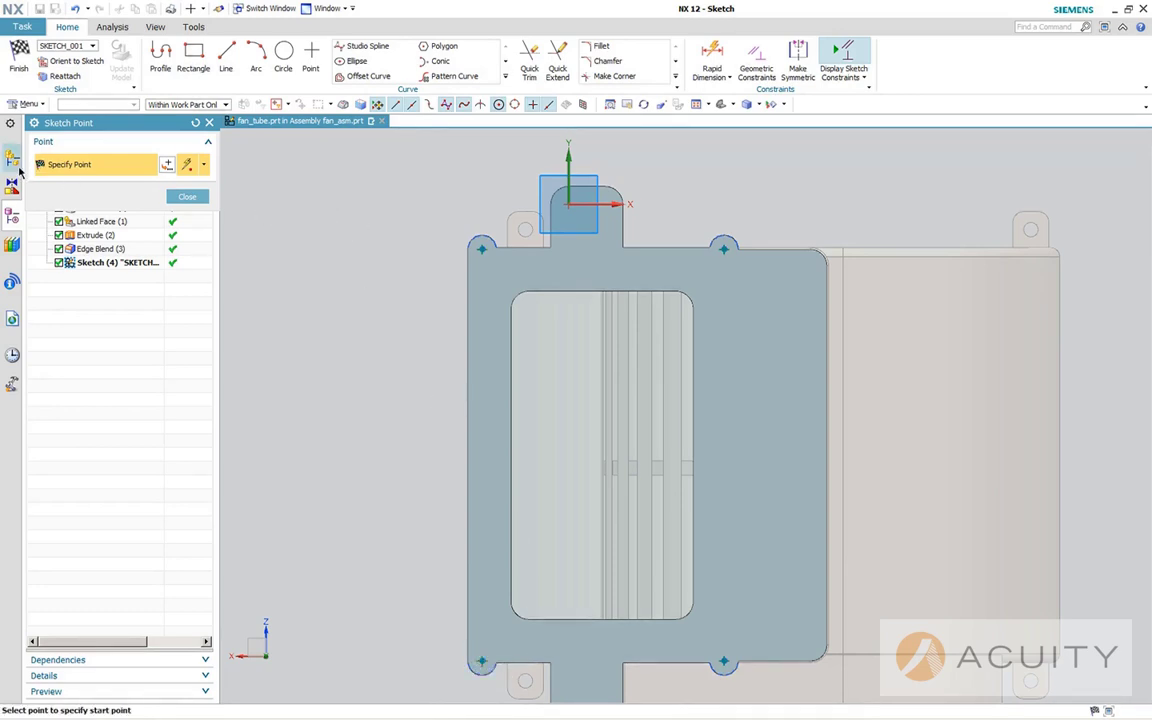
left_click(186, 196)
left_click(19, 58)
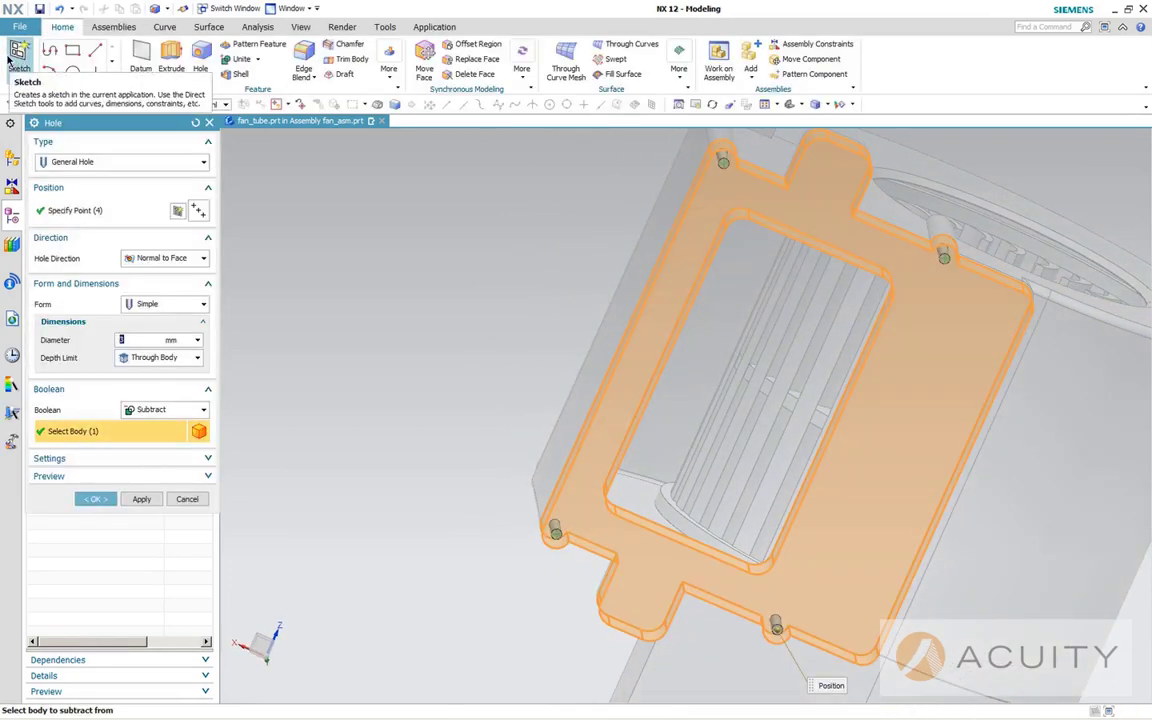
Create the four 3 mm holes and start a new position sketch on the plate's front face.
left_click(138, 505)
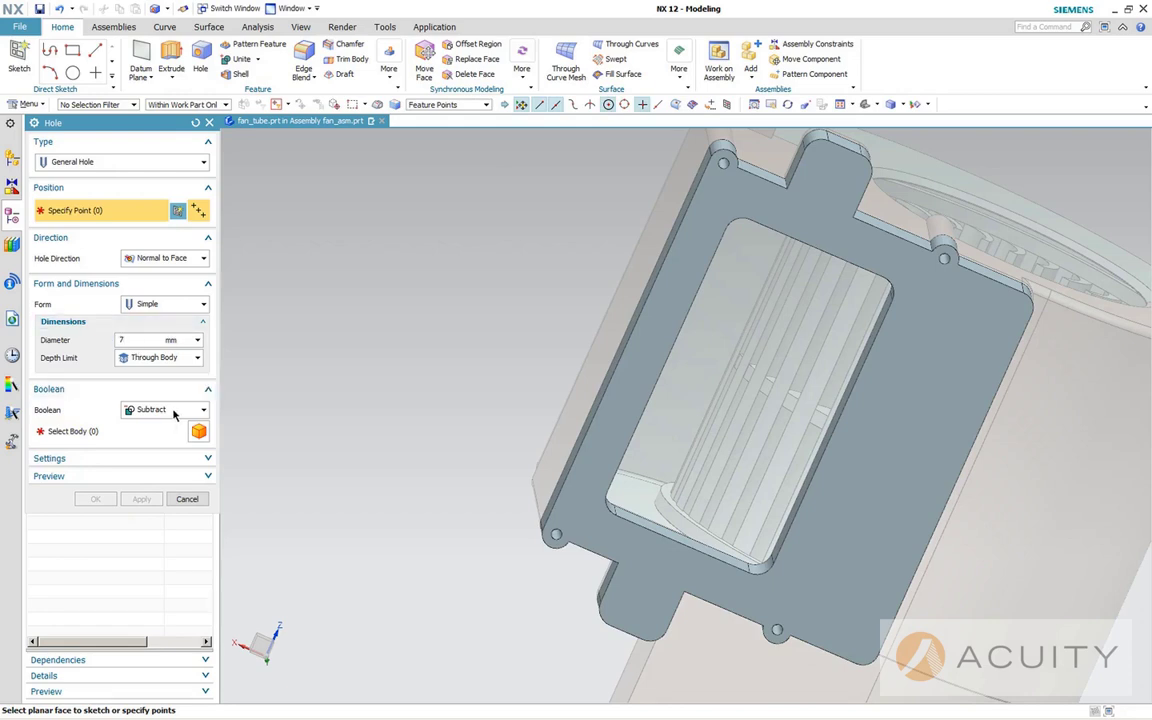
left_click(197, 211)
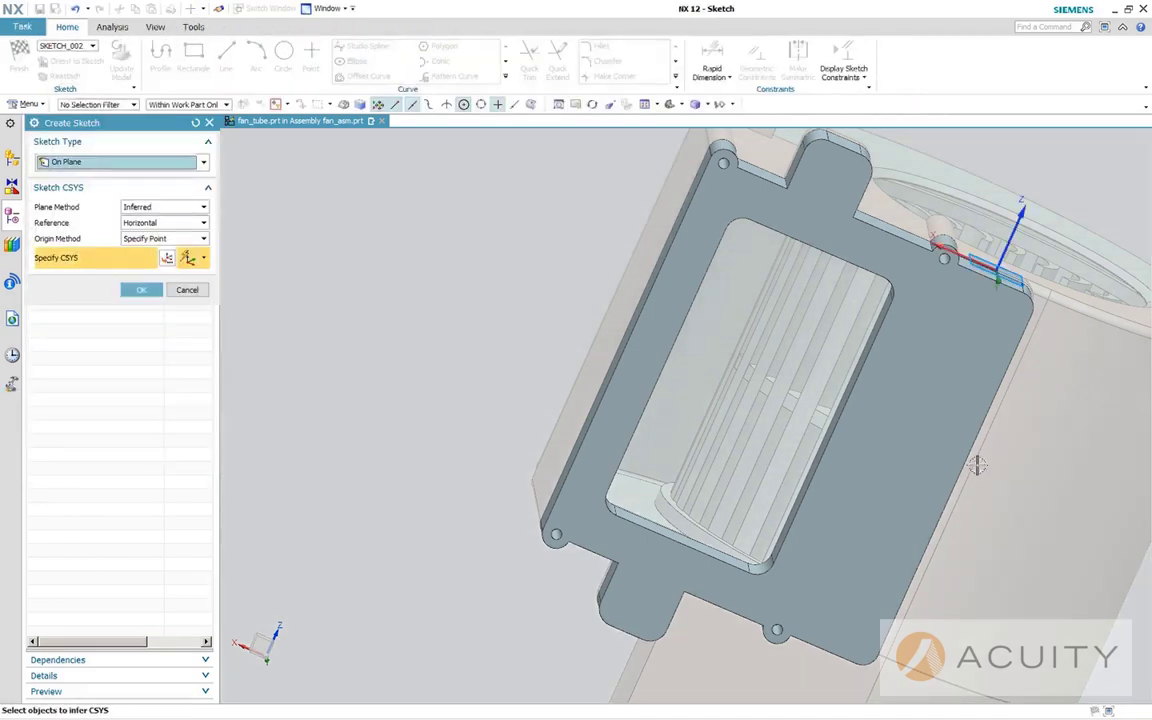
left_click(918, 434)
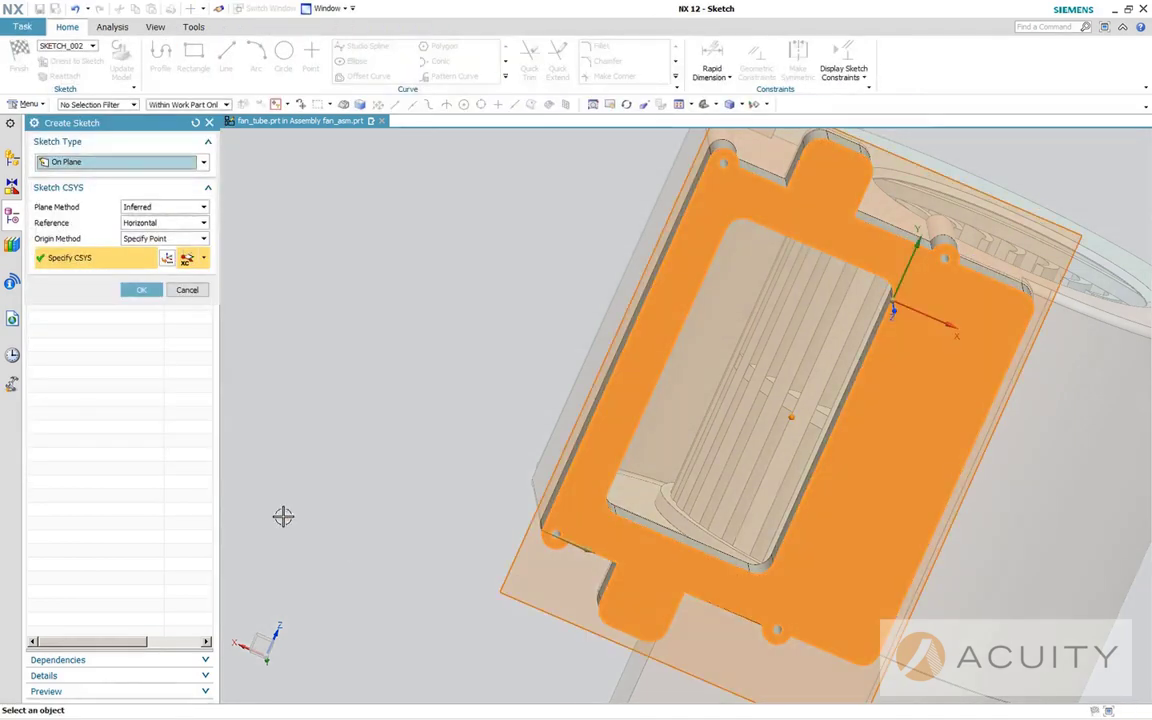
left_click(140, 290)
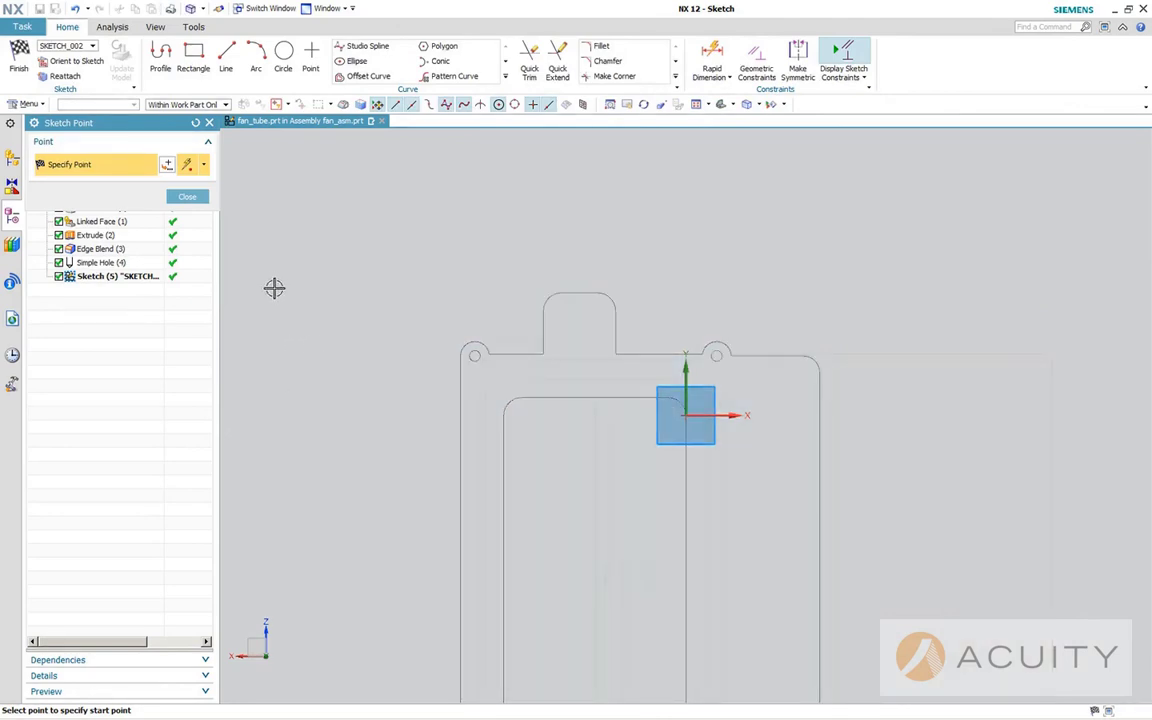
Cut 7 mm through holes at the centres of the top and bottom tabs.
left_click(578, 318)
scroll(440, 400, "down", 1)
middle_click_drag(442, 368, 427, 280, "shift")
scroll(571, 619, "up", 1)
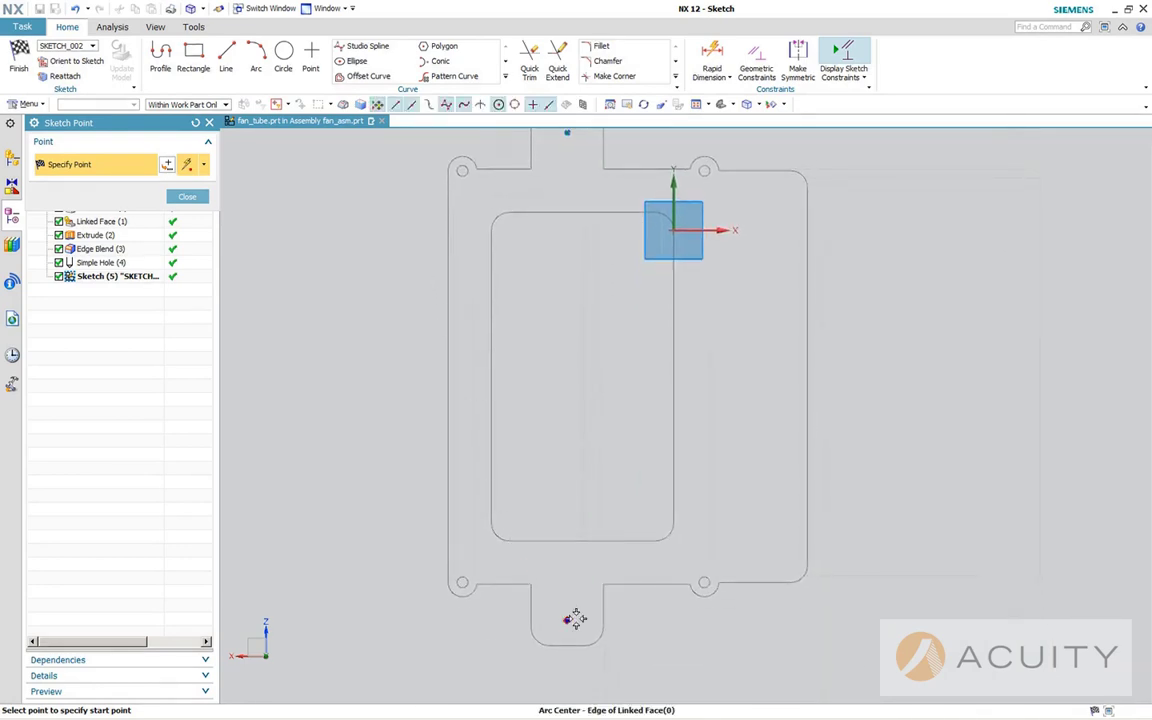
left_click(569, 619)
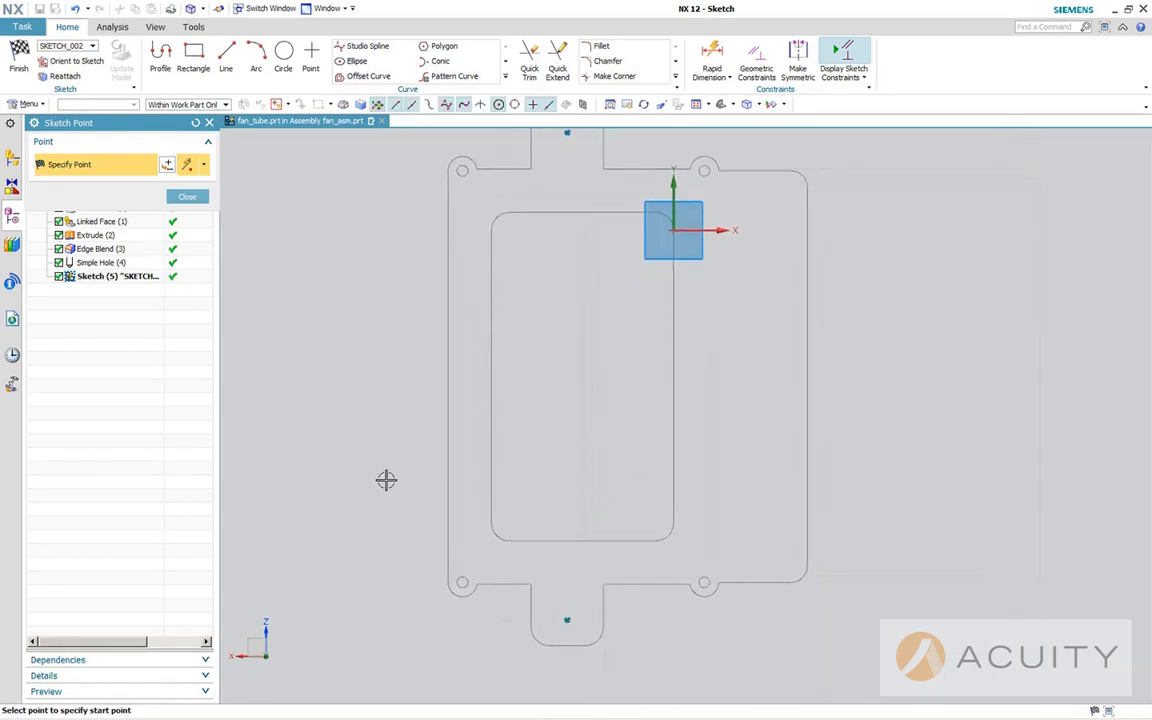
mouse_move(383, 478)
middle_mouse_down()
mouse_move(435, 455)
mouse_move(439, 498)
middle_mouse_up()
left_click(187, 196)
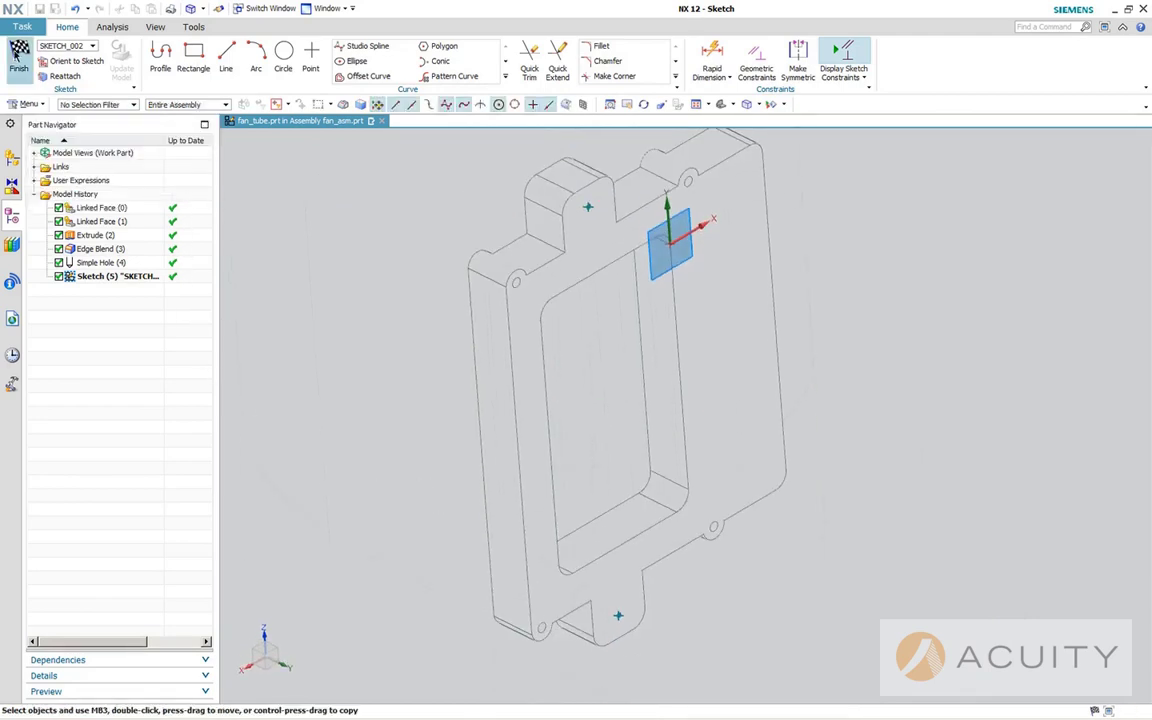
left_click(18, 52)
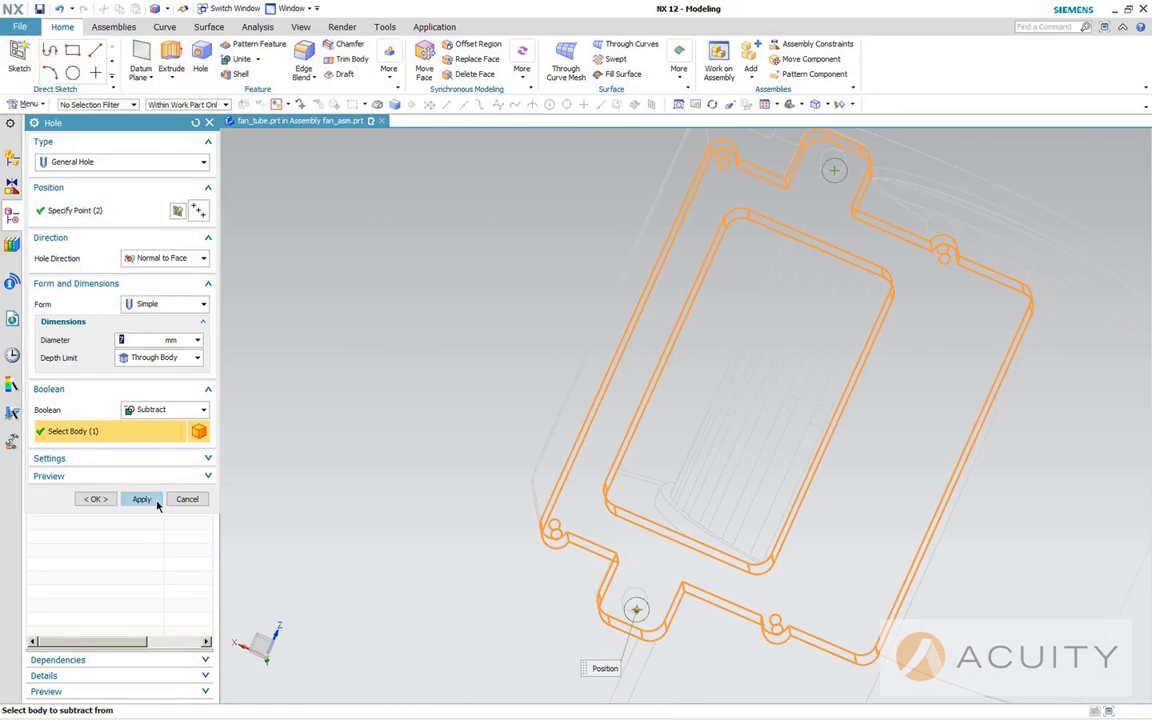
left_click(143, 499)
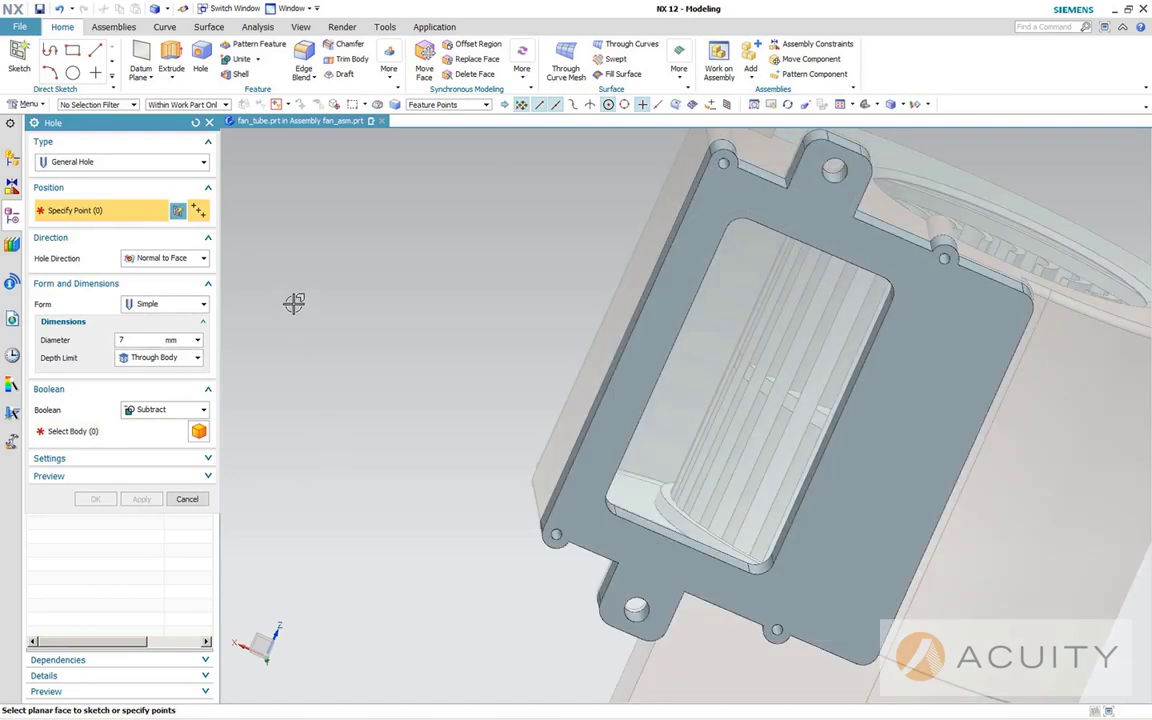
middle_click_drag(303, 324, 290, 400)
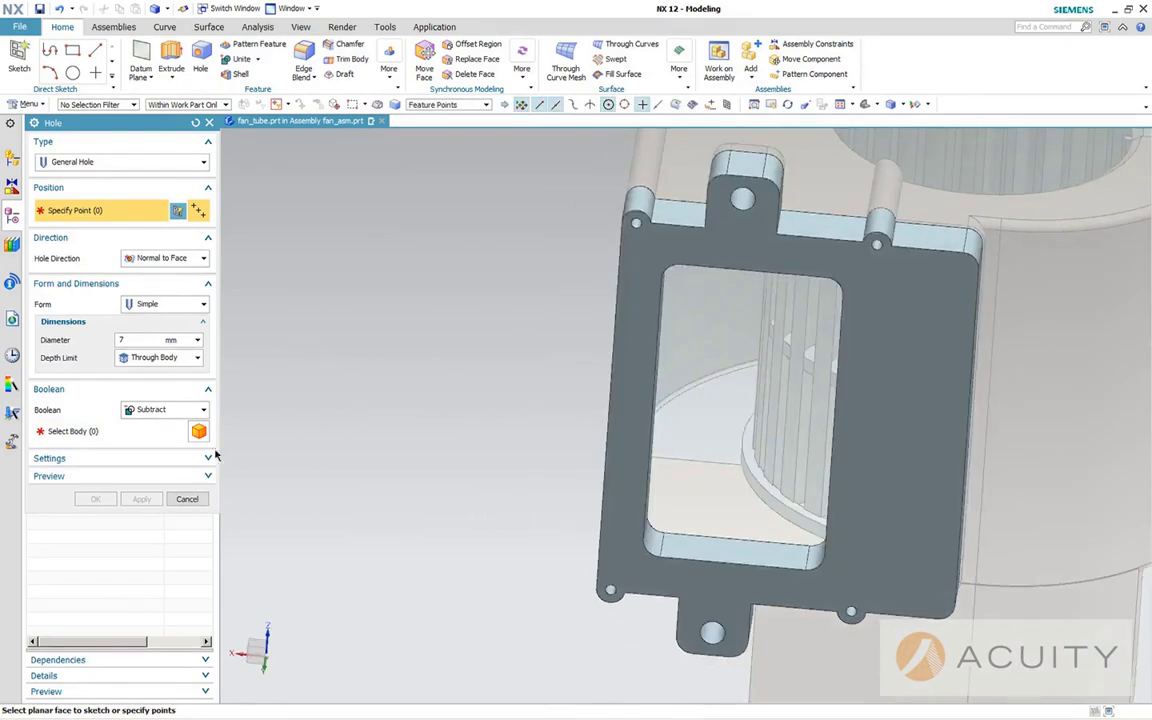
left_click(186, 499)
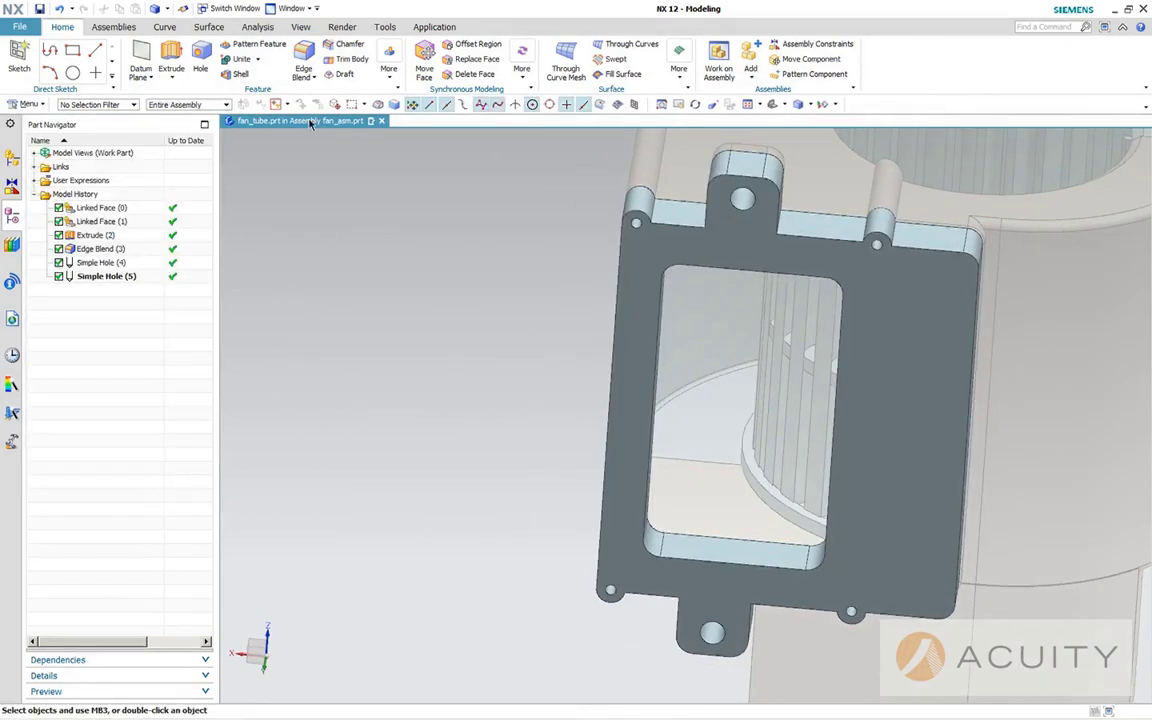
Shell the plate with 2 mm walls, removing its front face.
left_click(236, 74)
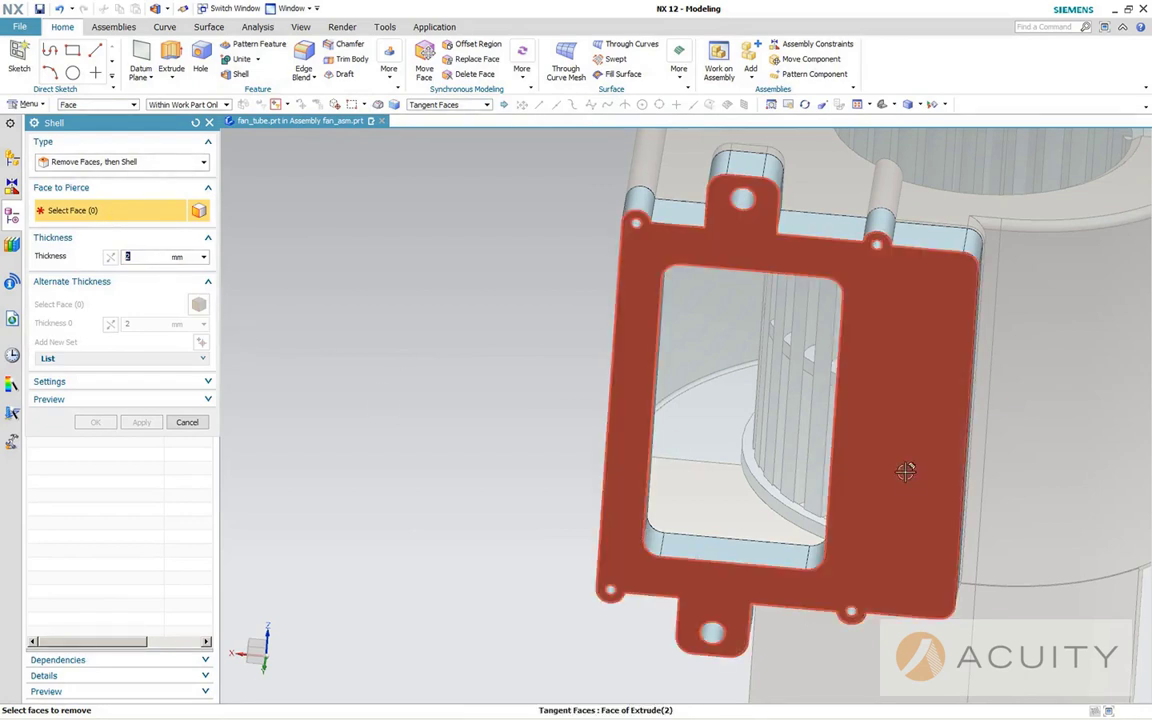
left_click(906, 470)
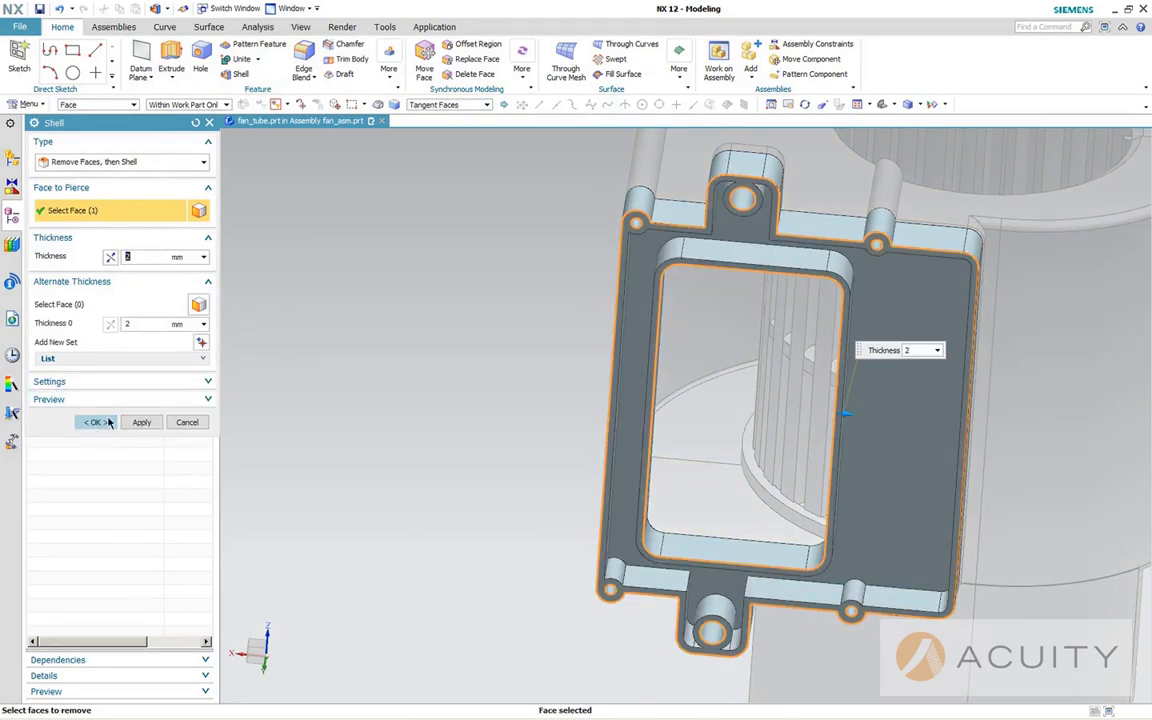
left_click(110, 425)
mouse_move(362, 452)
middle_mouse_down()
mouse_move(404, 450)
mouse_move(391, 481)
mouse_move(379, 456)
middle_mouse_up()
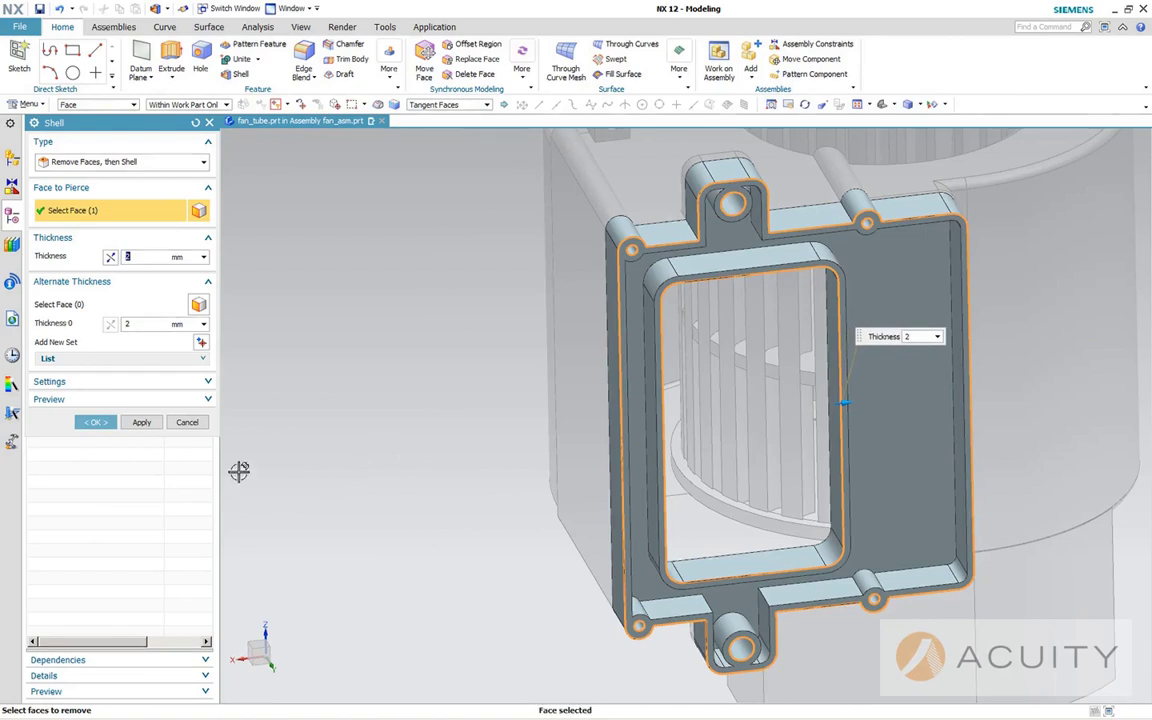
left_click(139, 426)
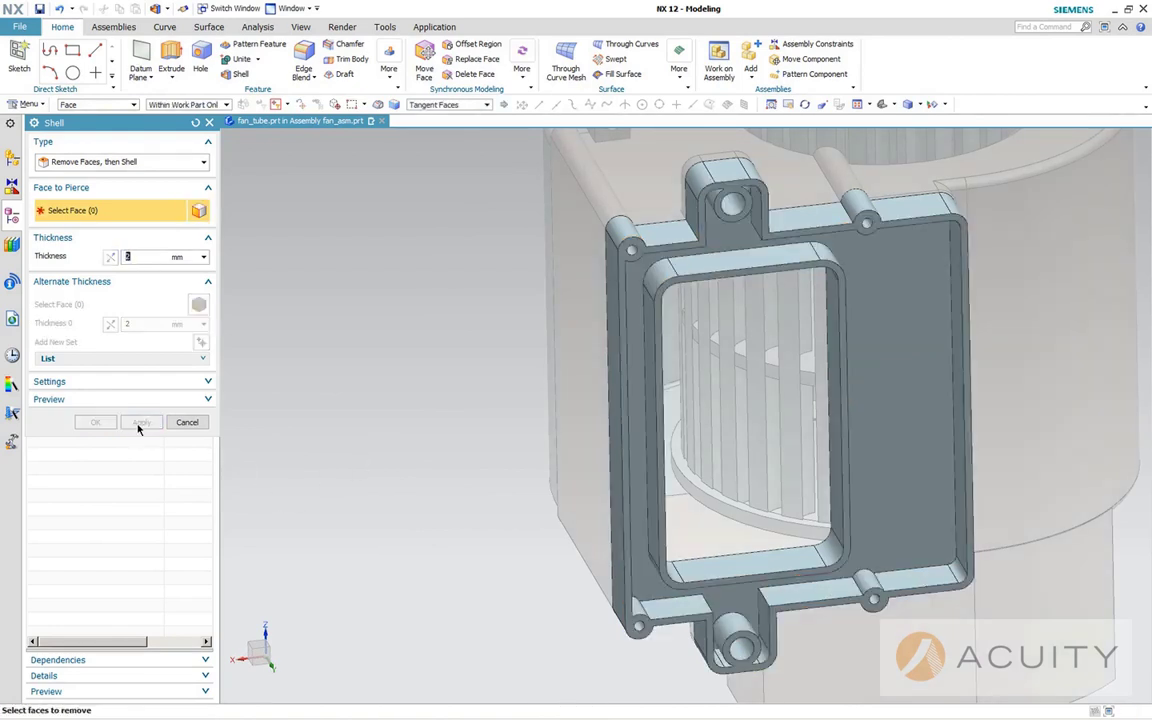
left_click(187, 422)
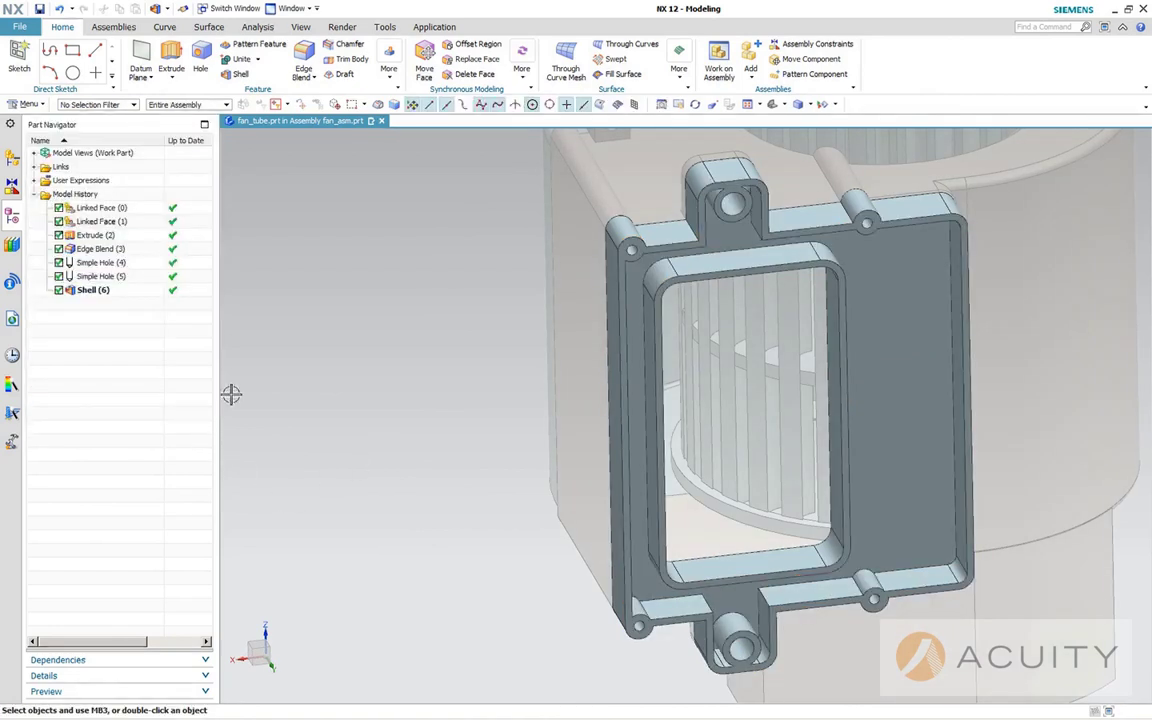
Pull the flange's front face out 3 mm with Pull Face.
left_click(516, 80)
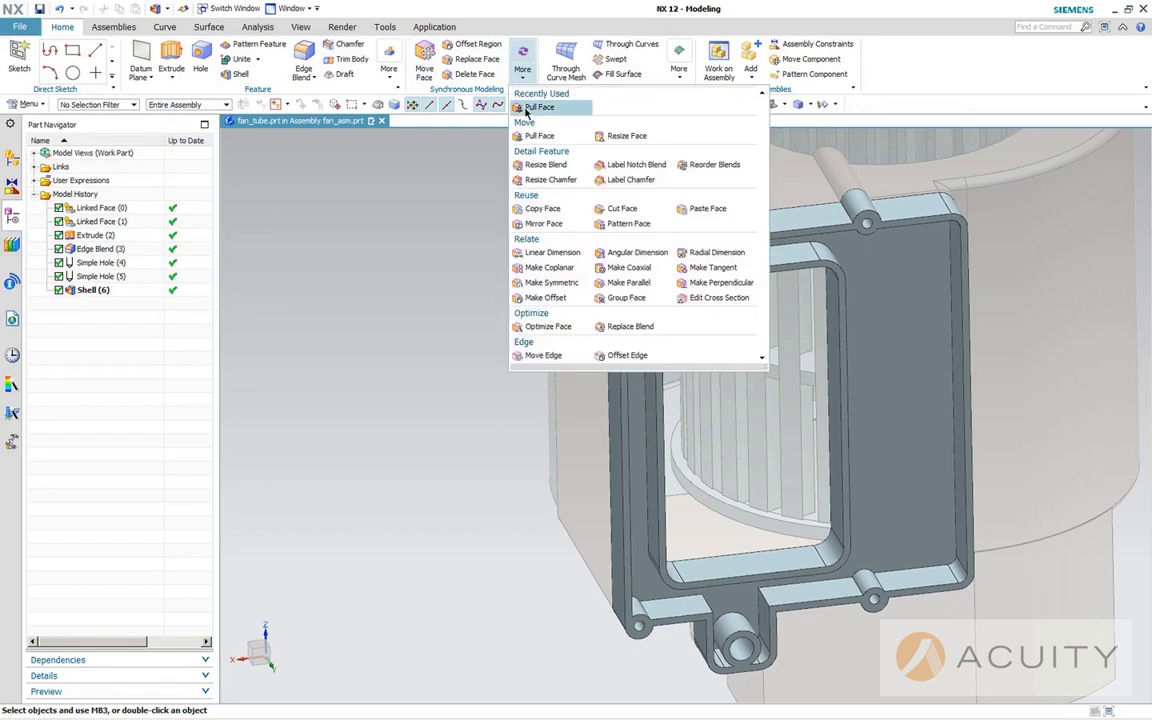
left_click(535, 107)
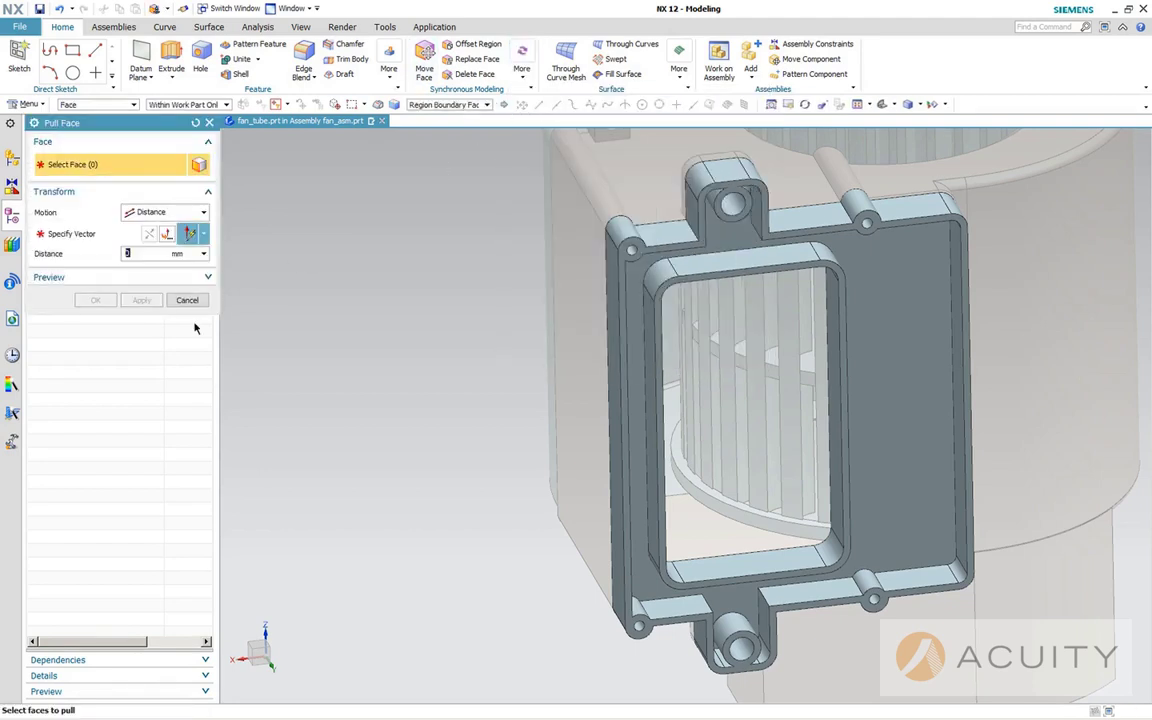
left_click(893, 443)
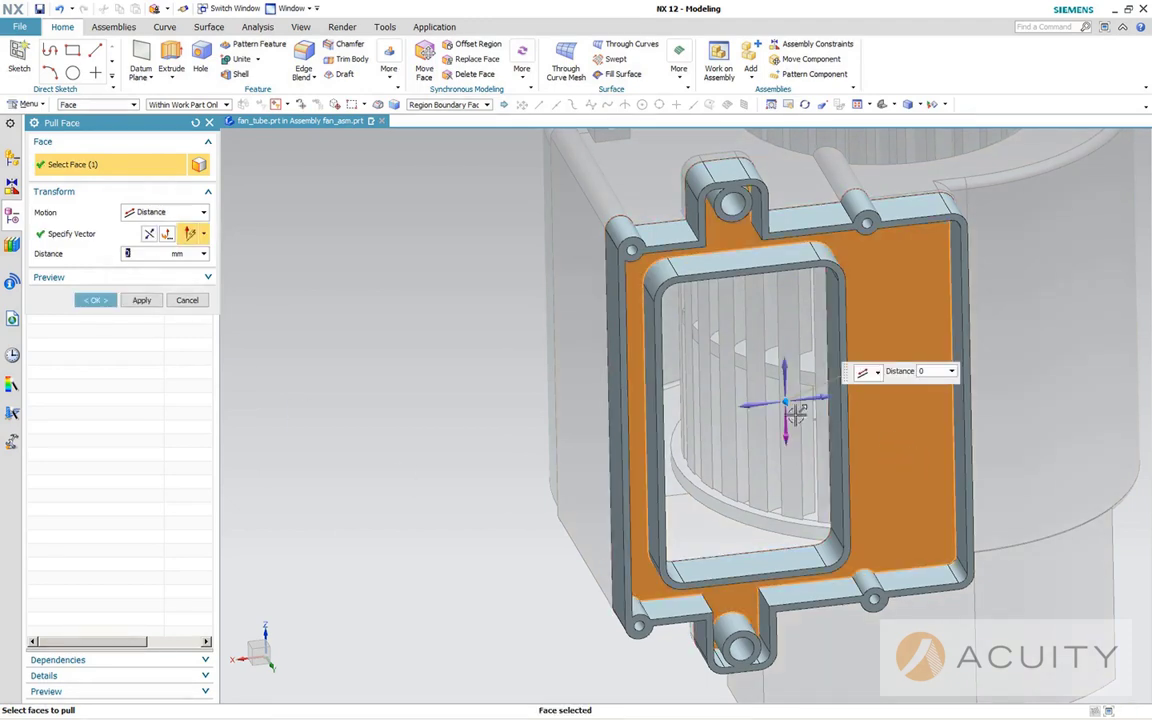
mouse_move(785, 401)
left_mouse_down()
mouse_move(789, 440)
mouse_move(771, 398)
left_mouse_up()
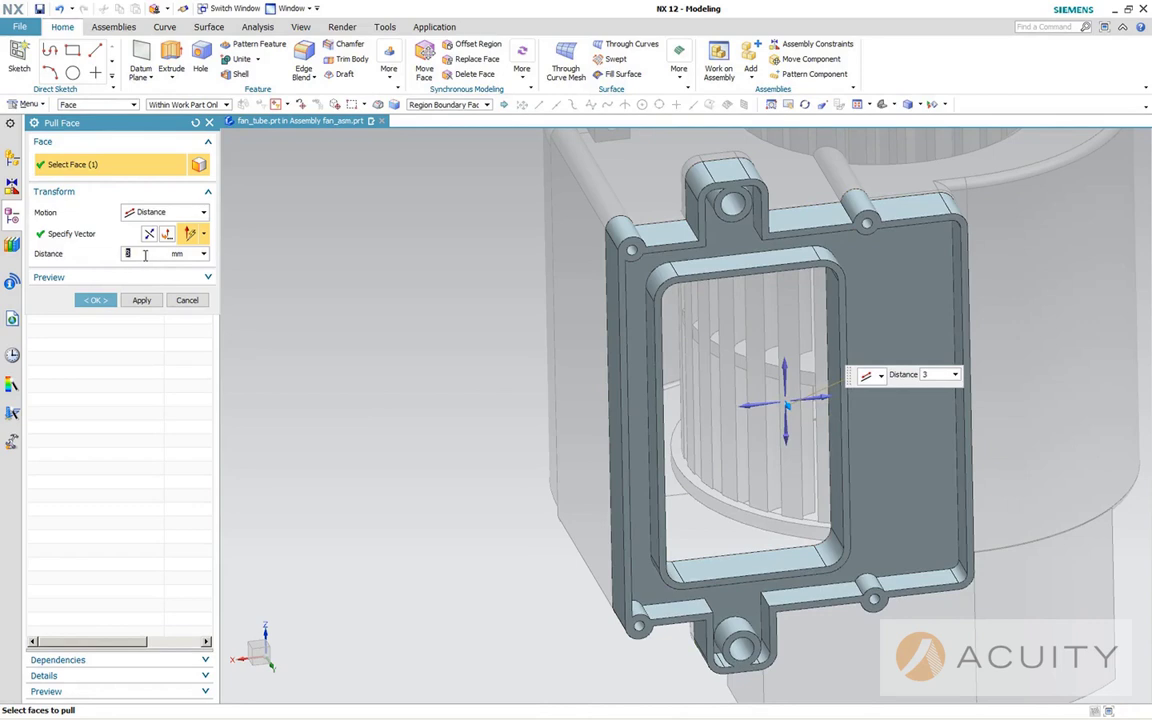
double_click(145, 254)
left_click(95, 300)
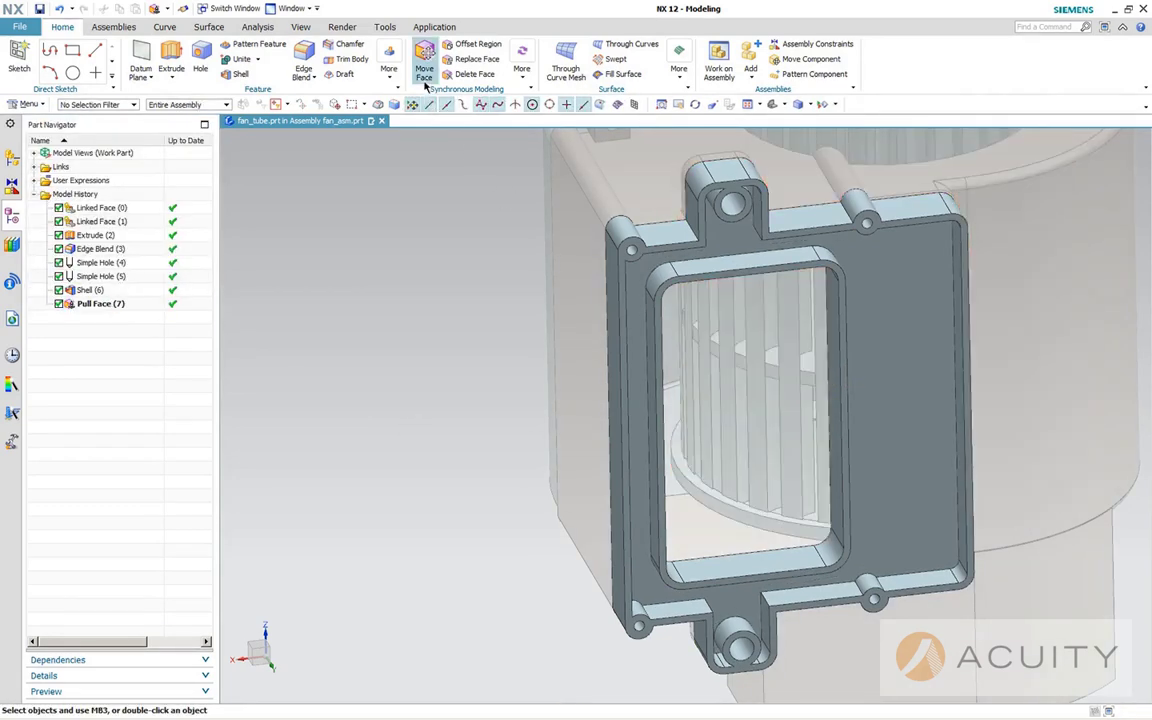
Pull the pocket's inner rim face outward 20 mm and fit the view.
left_click(524, 72)
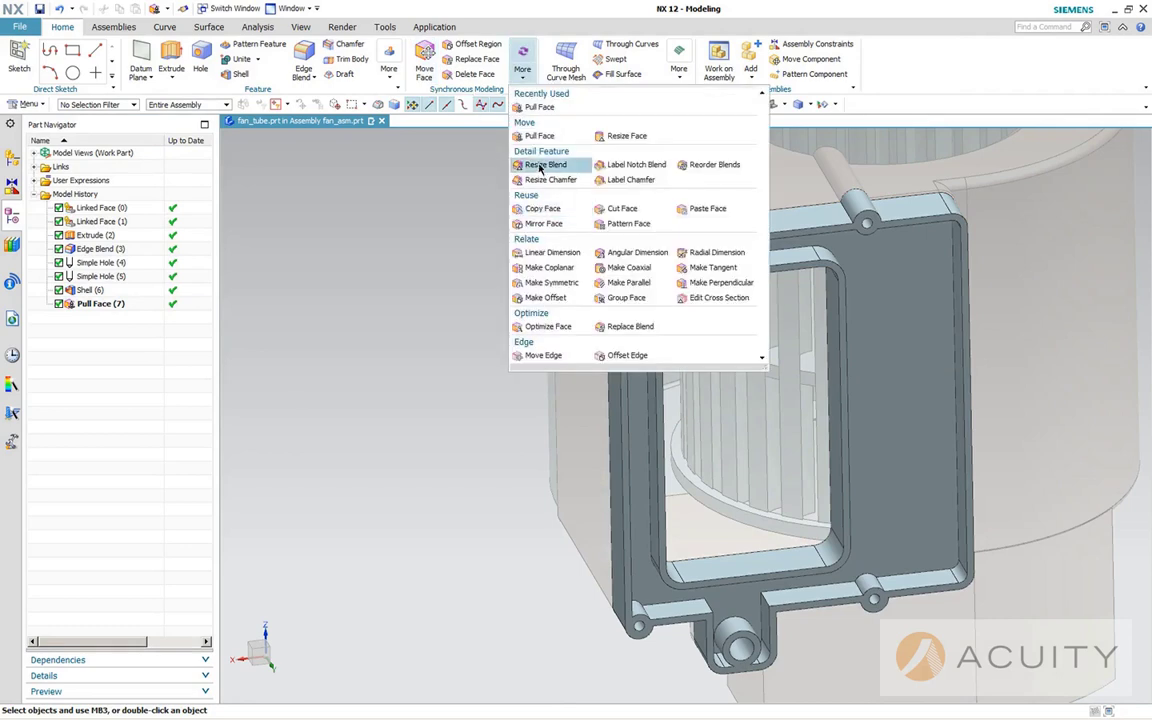
left_click(538, 136)
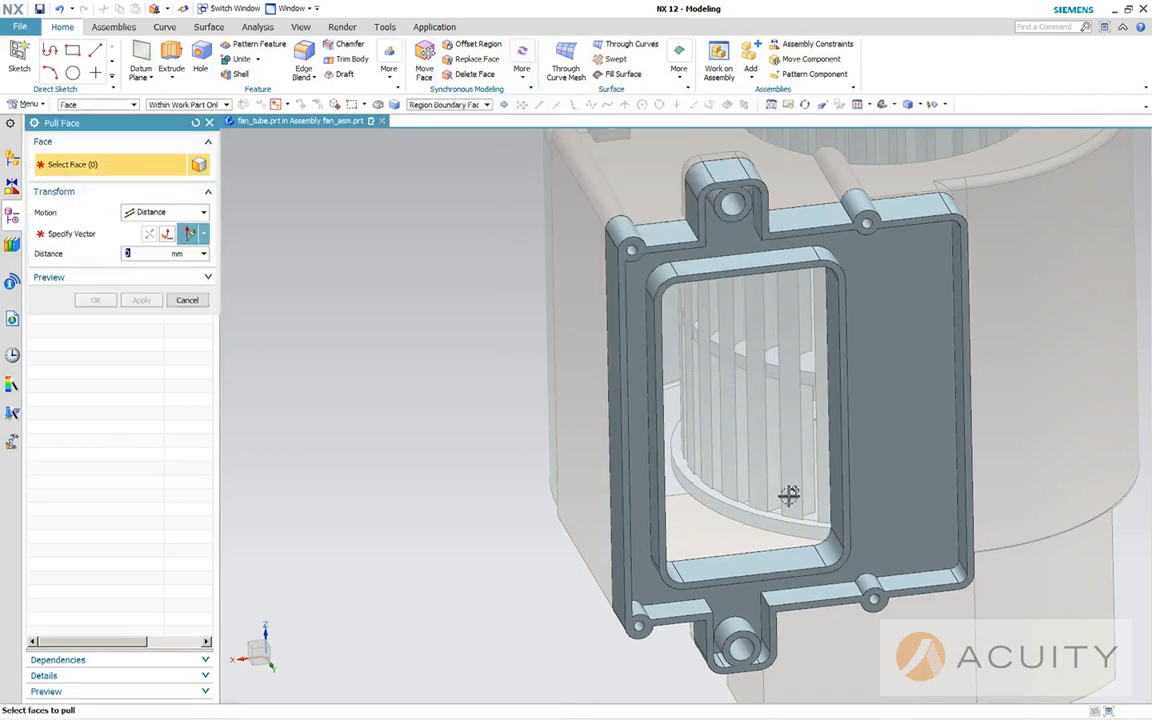
left_click(843, 420)
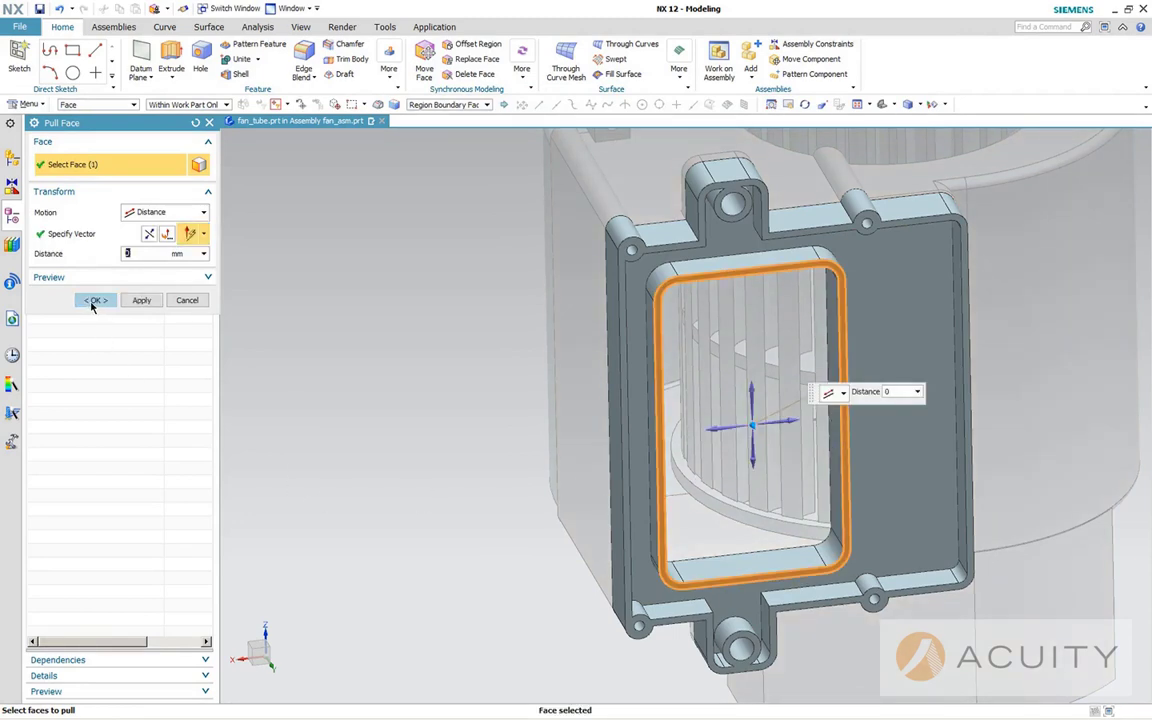
type("19")
key("Return")
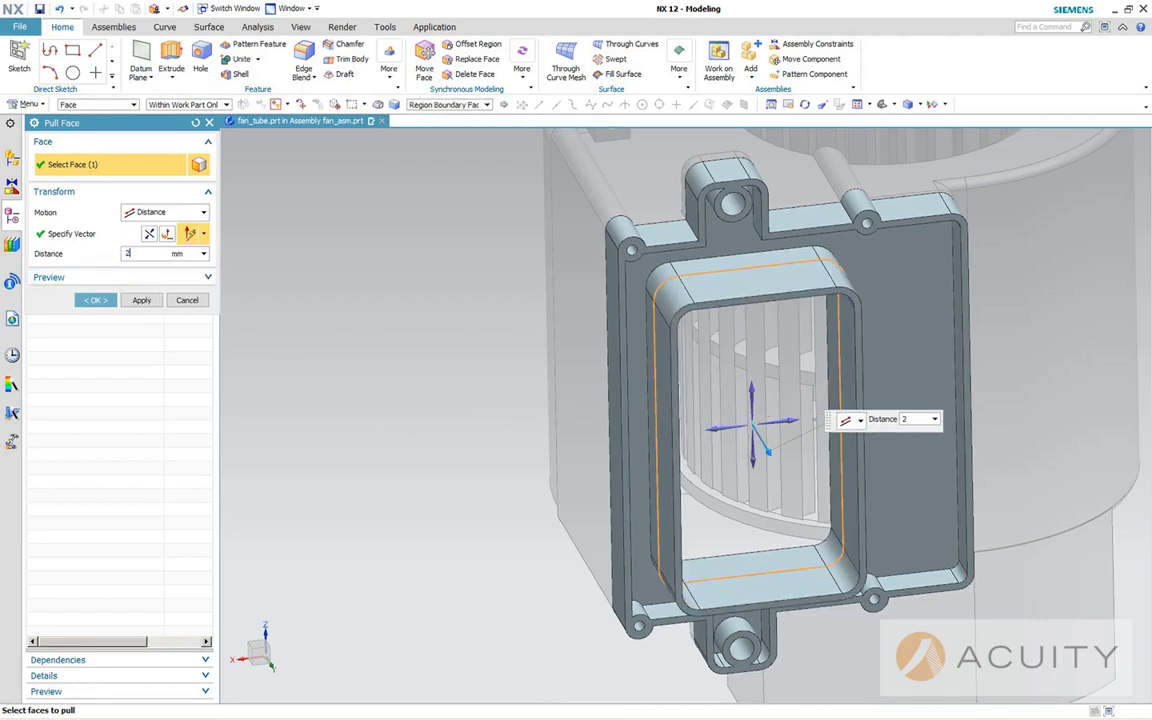
left_click(88, 300)
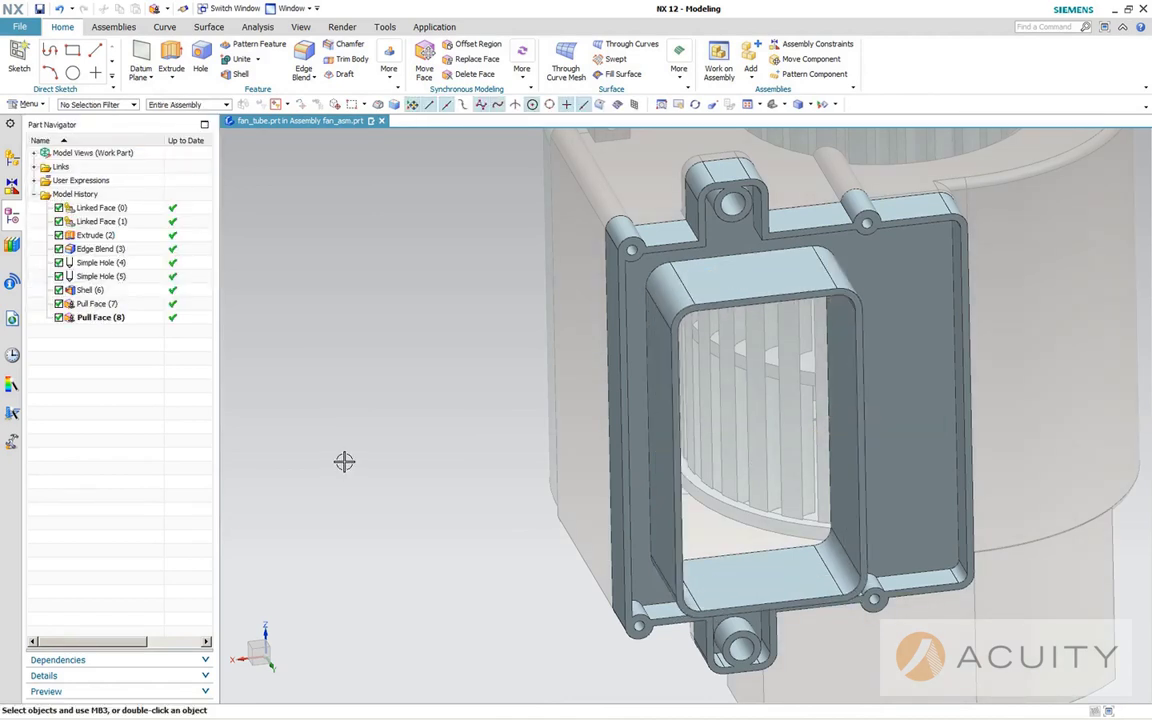
key("ctrl+f")
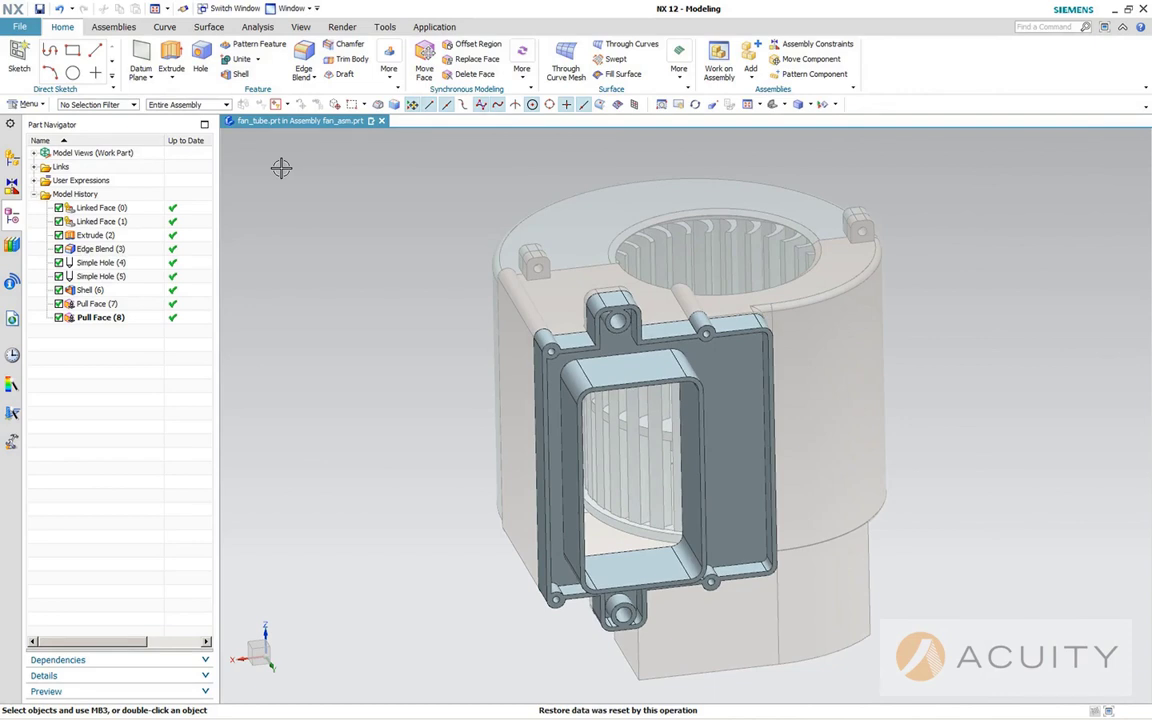
Create a new sketch on the tube's bottom inner face and orbit to view the sketch plane.
left_click(18, 60)
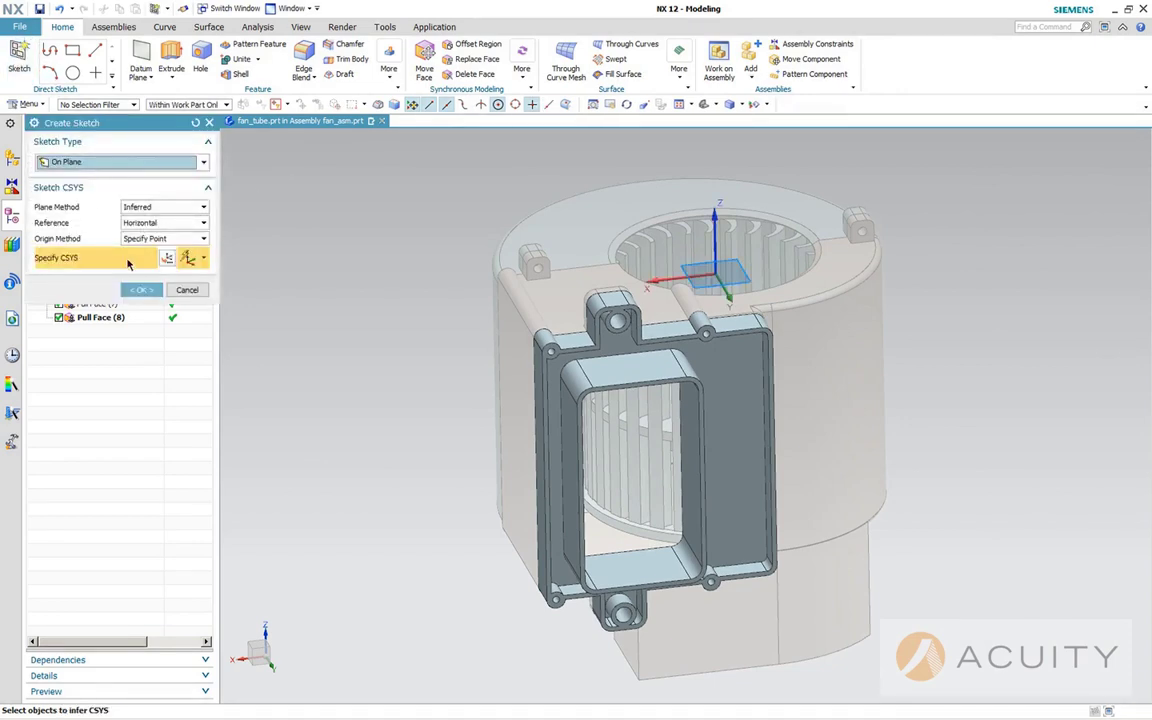
left_click(685, 572)
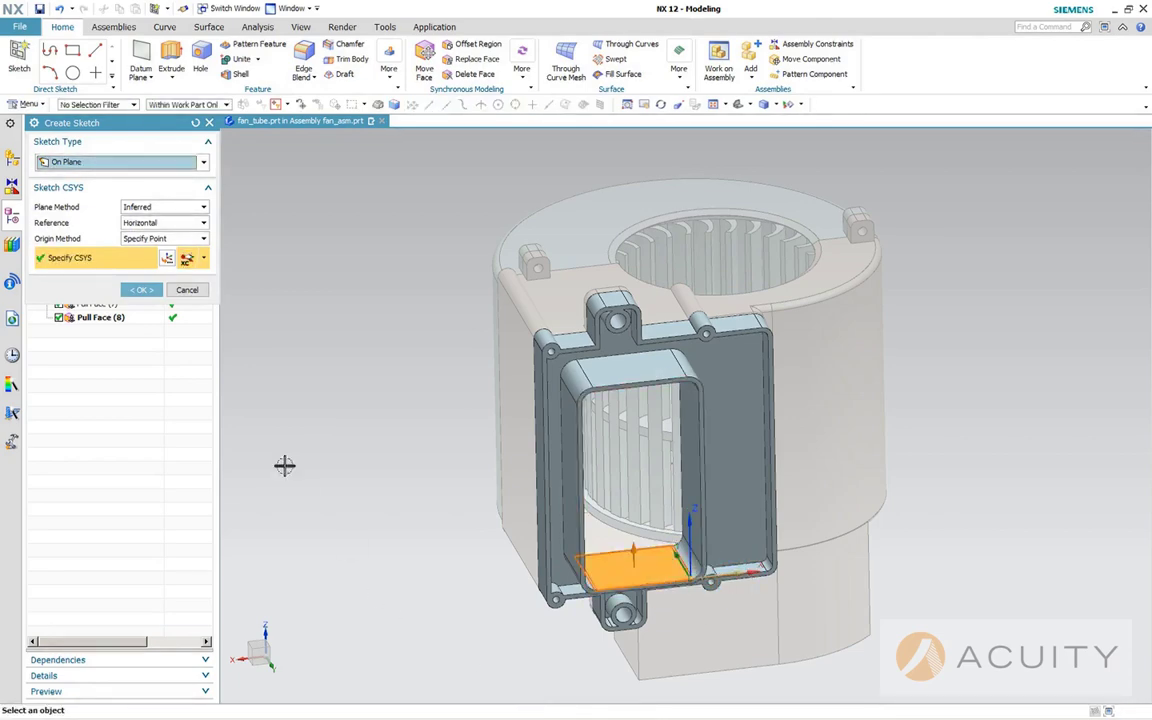
left_click(151, 291)
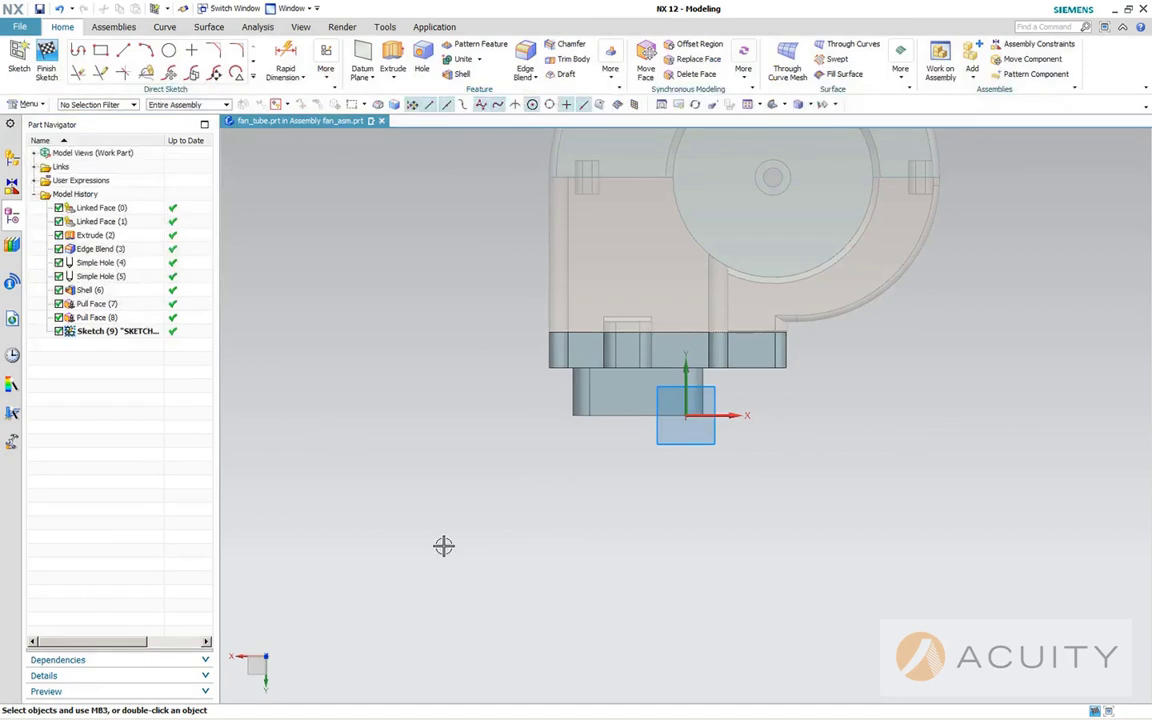
middle_click_drag(443, 545, 452, 500)
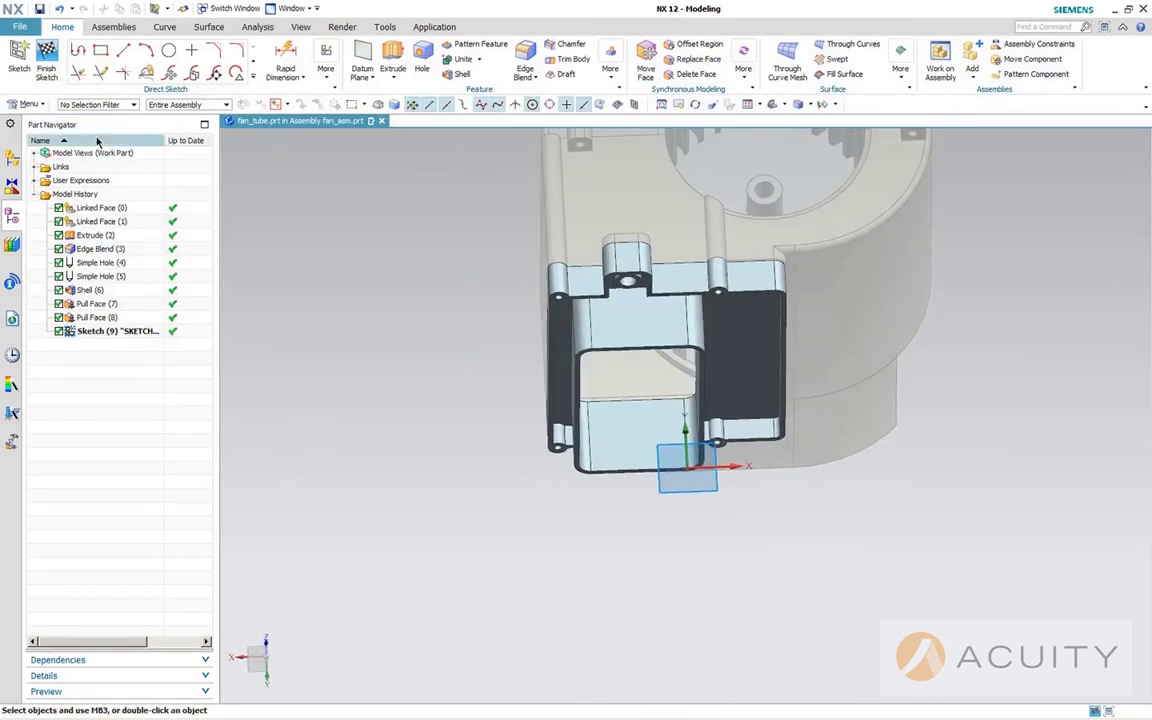
Draw a connected line, tangent arc and line profile starting on the blend edge.
left_click(80, 52)
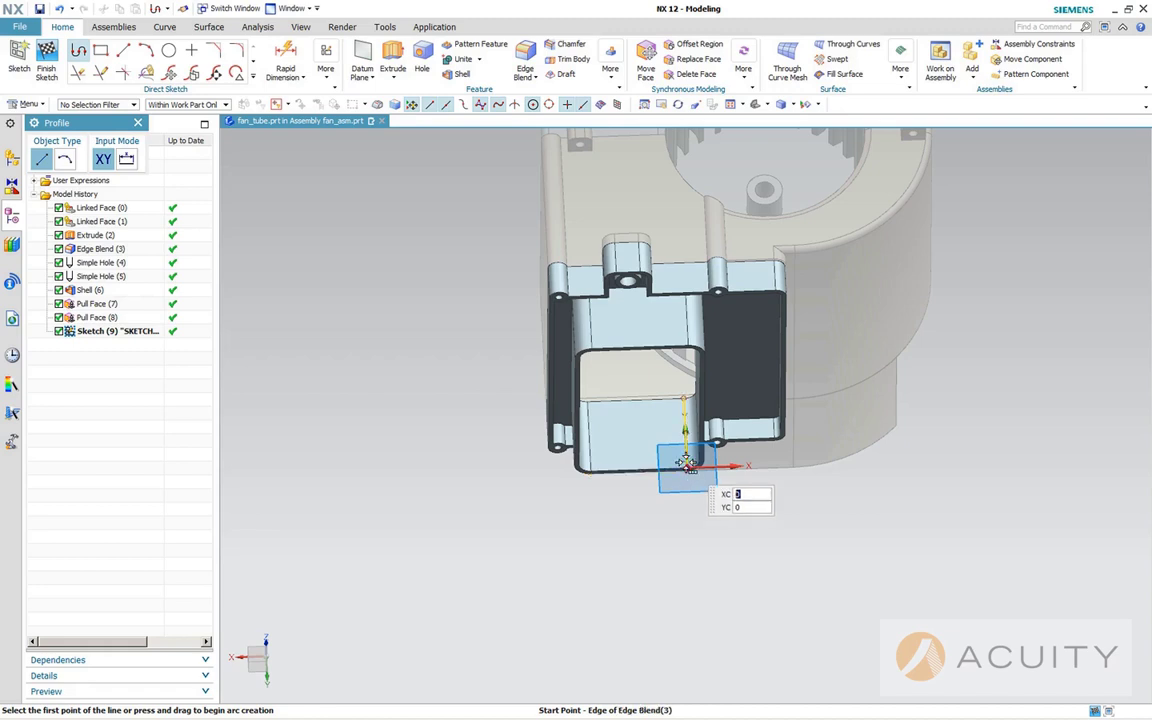
left_click(685, 462)
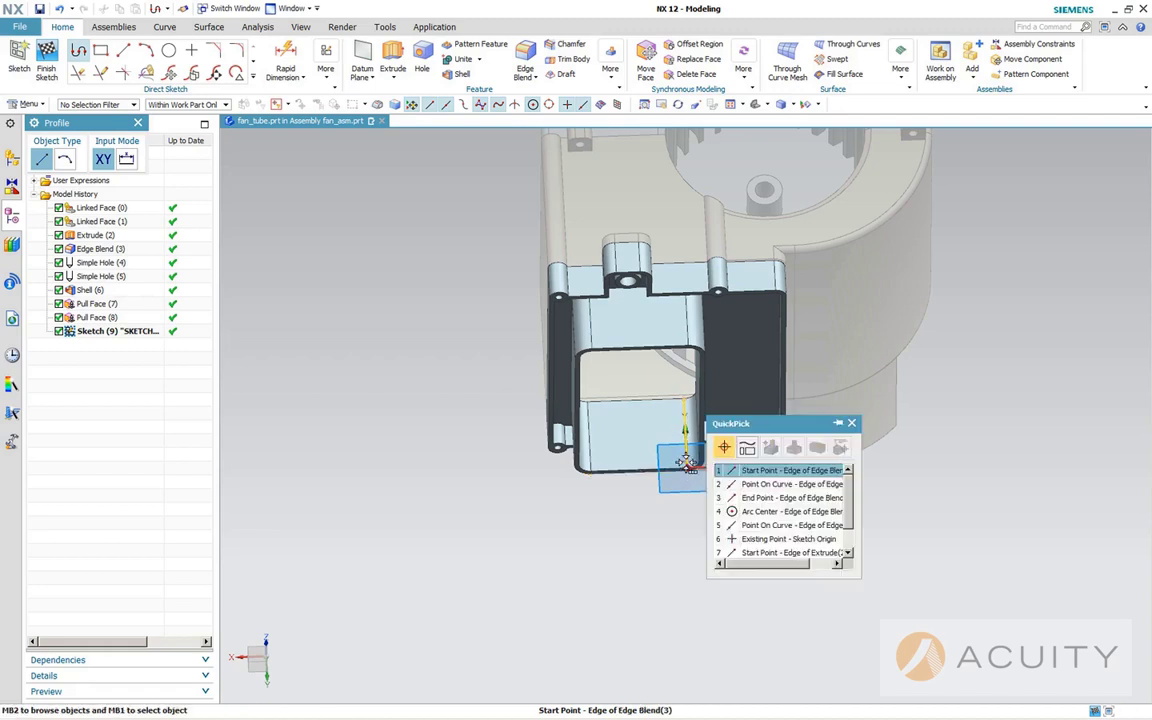
left_click(763, 479)
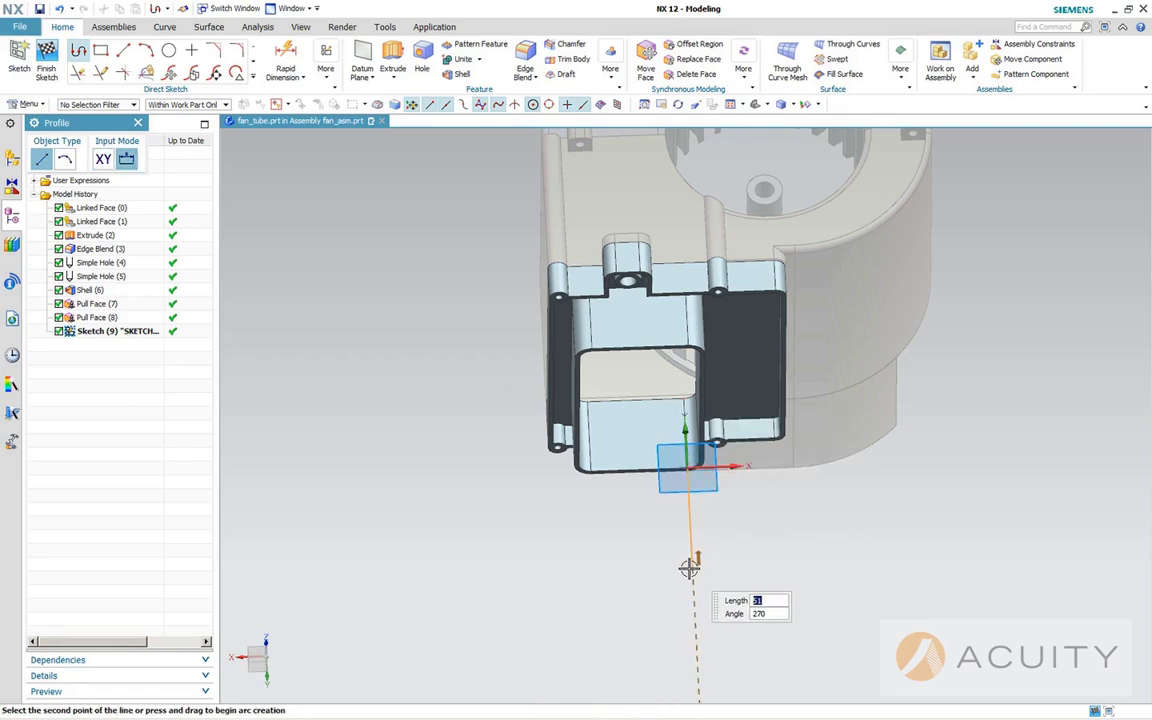
left_click_drag(693, 570, 705, 590)
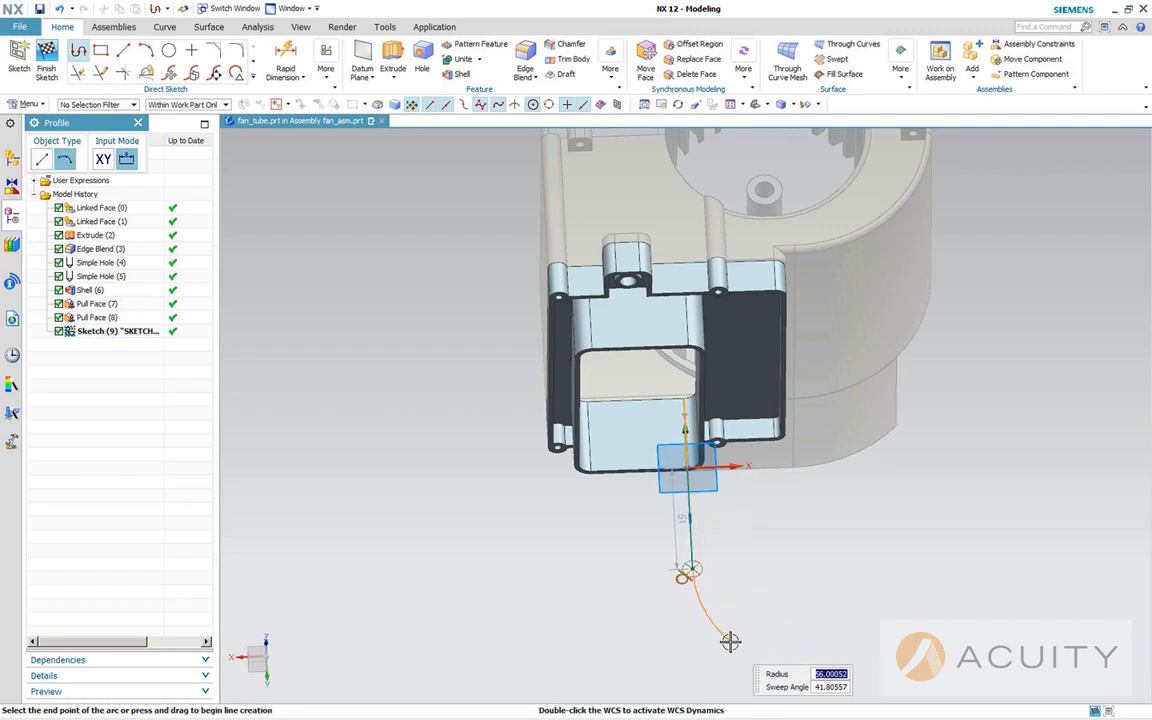
left_click(730, 641)
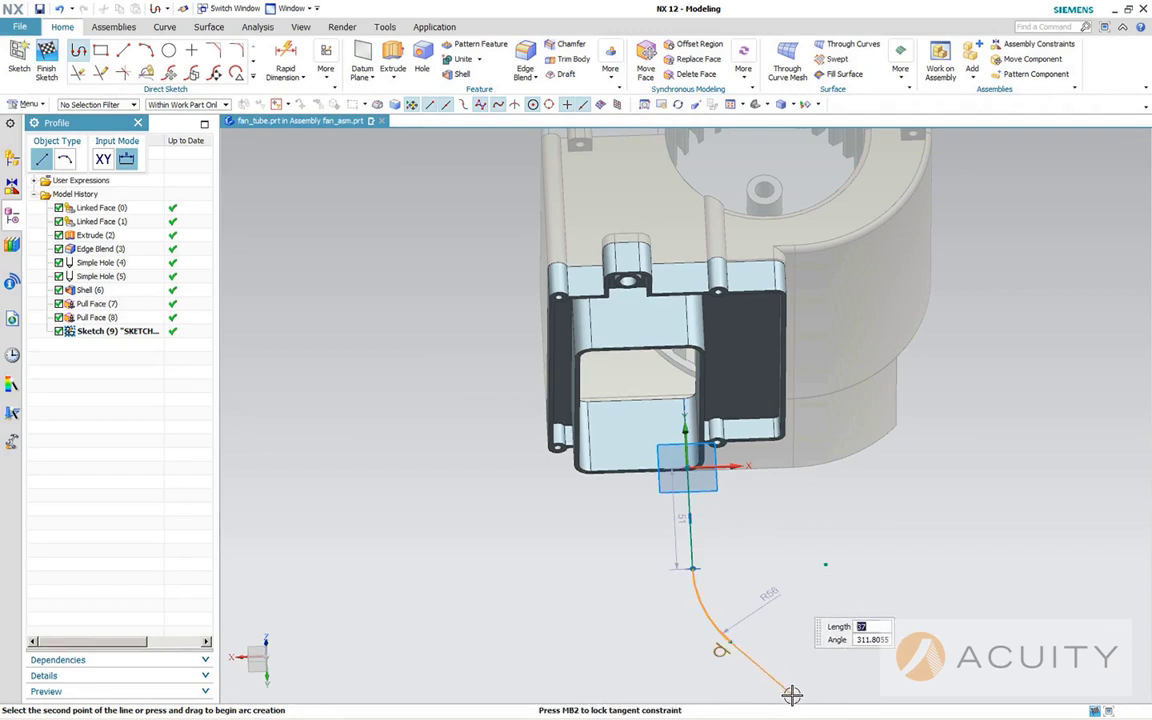
left_click(792, 694)
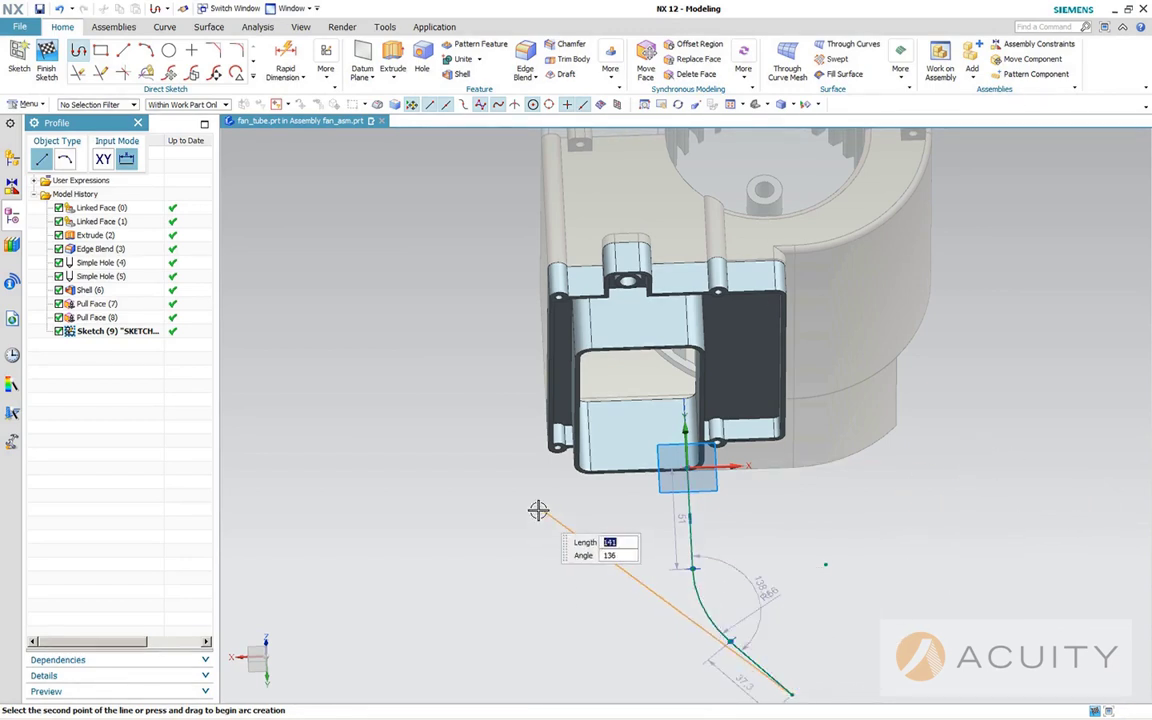
key("Escape")
key("Escape")
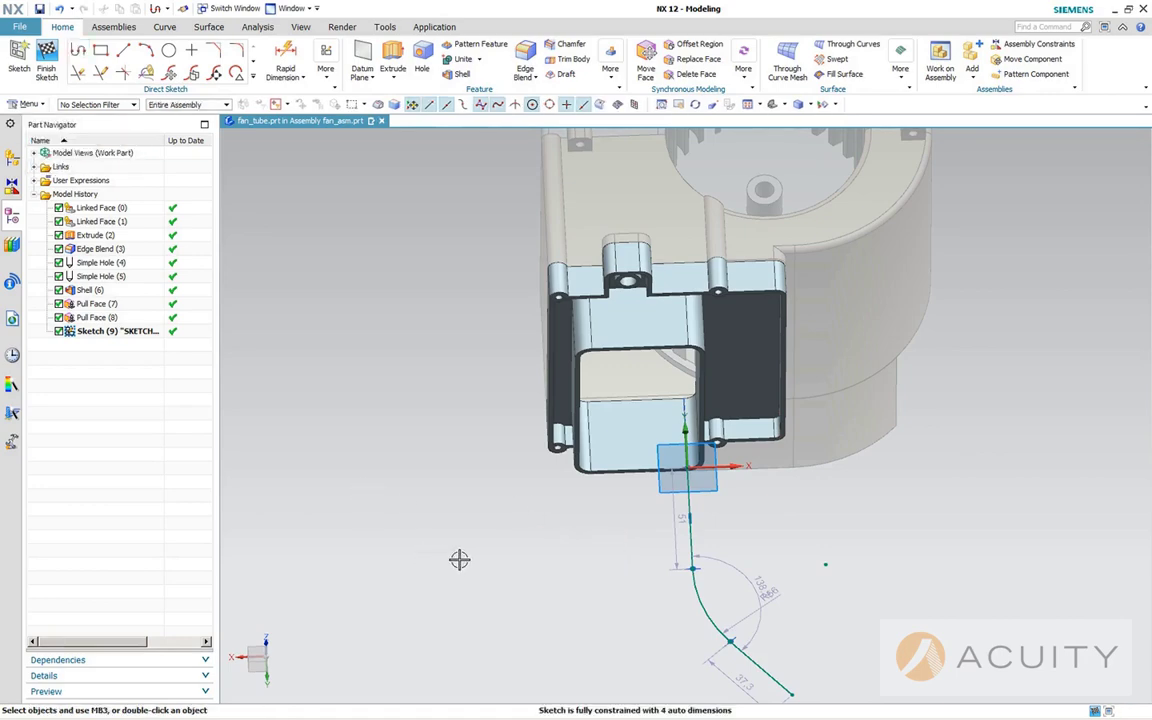
middle_click_drag(450, 535, 476, 544)
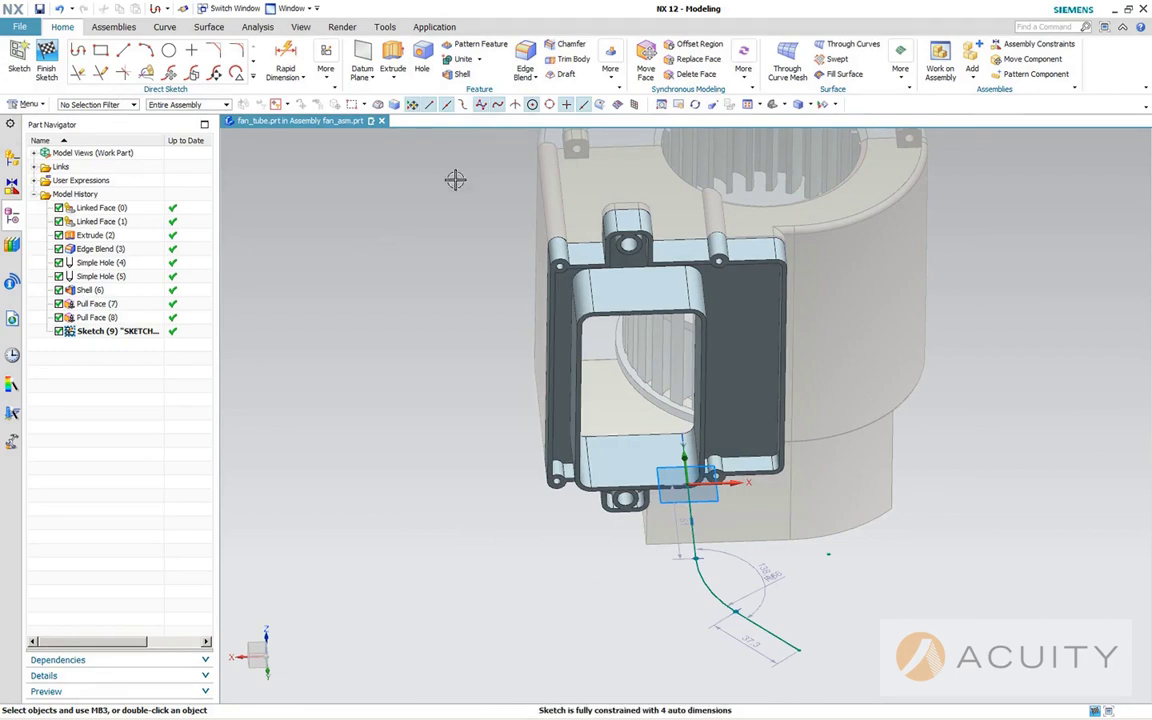
Add a 55 distance dimension and a 55 radius dimension on the arc.
left_click(283, 54)
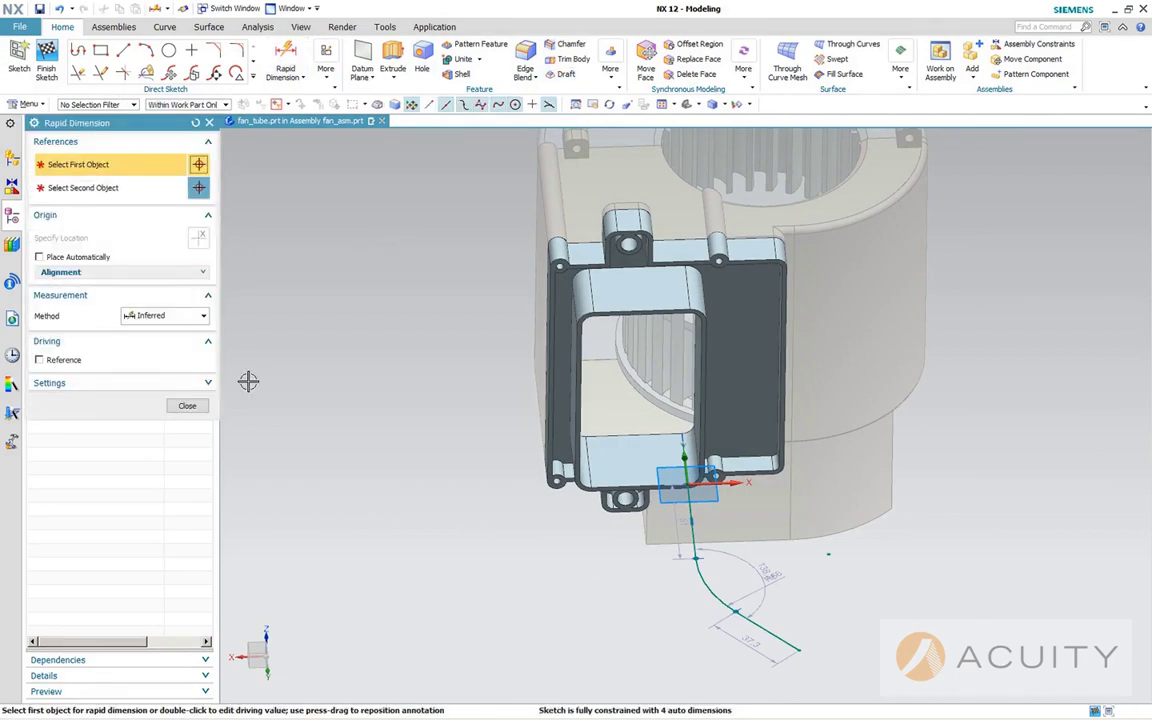
left_click(692, 530)
left_click(738, 612)
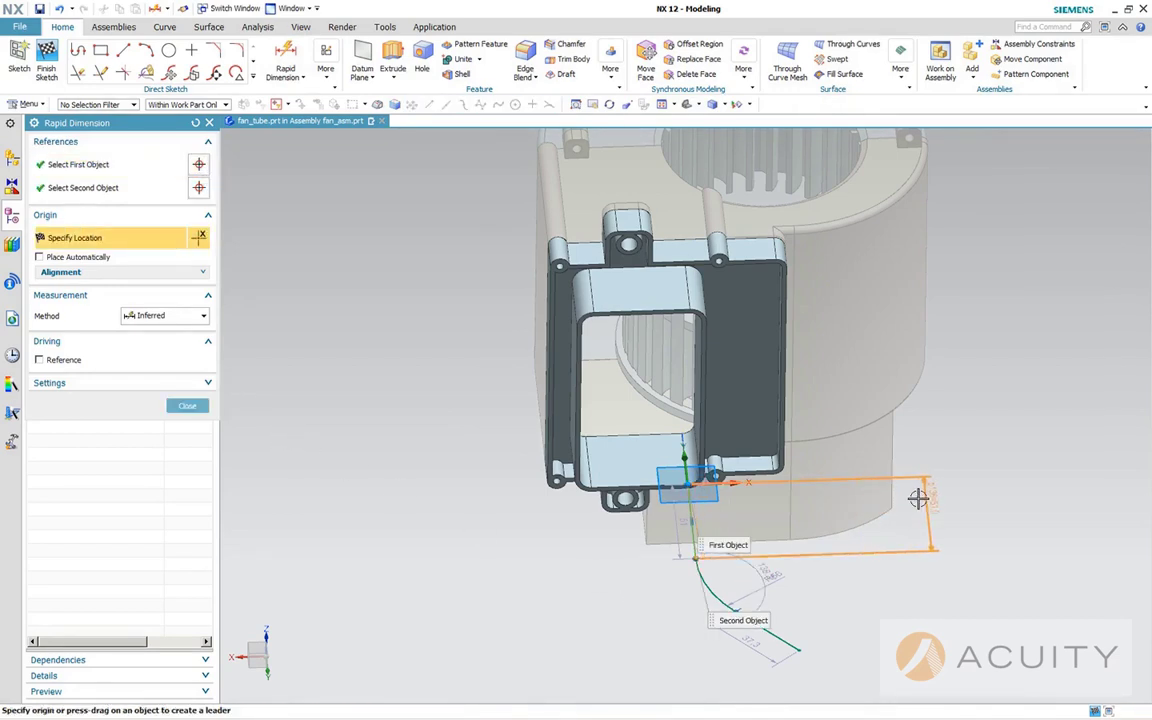
left_click(917, 498)
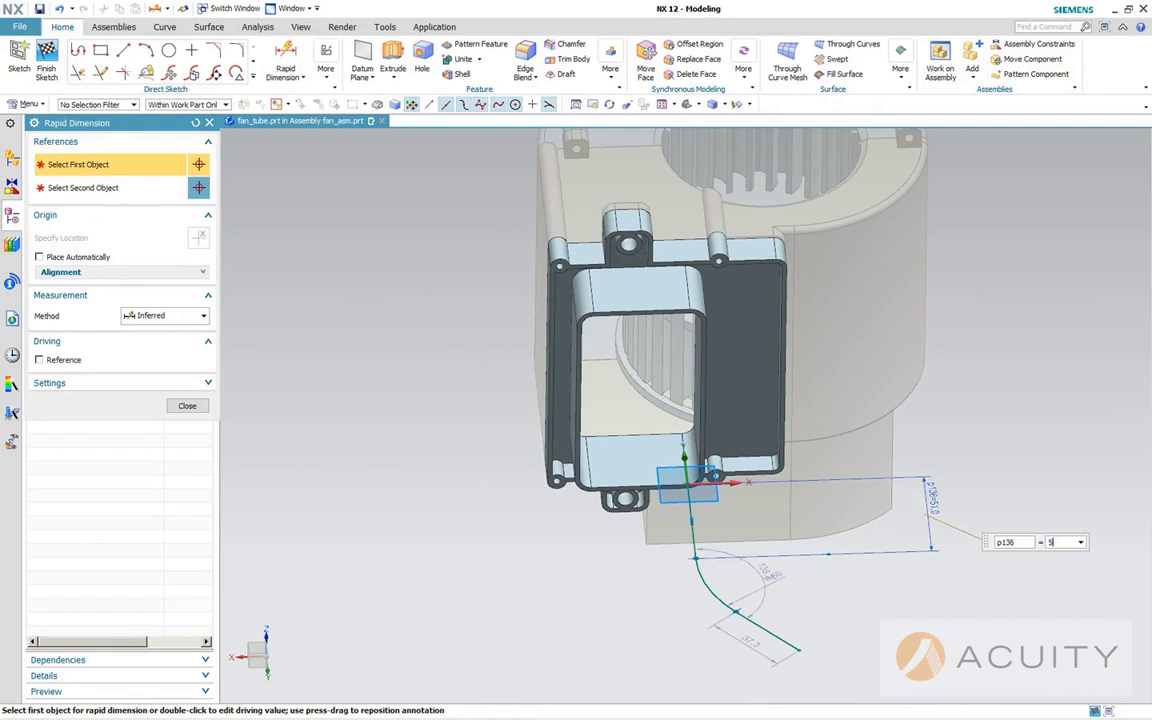
key("Return")
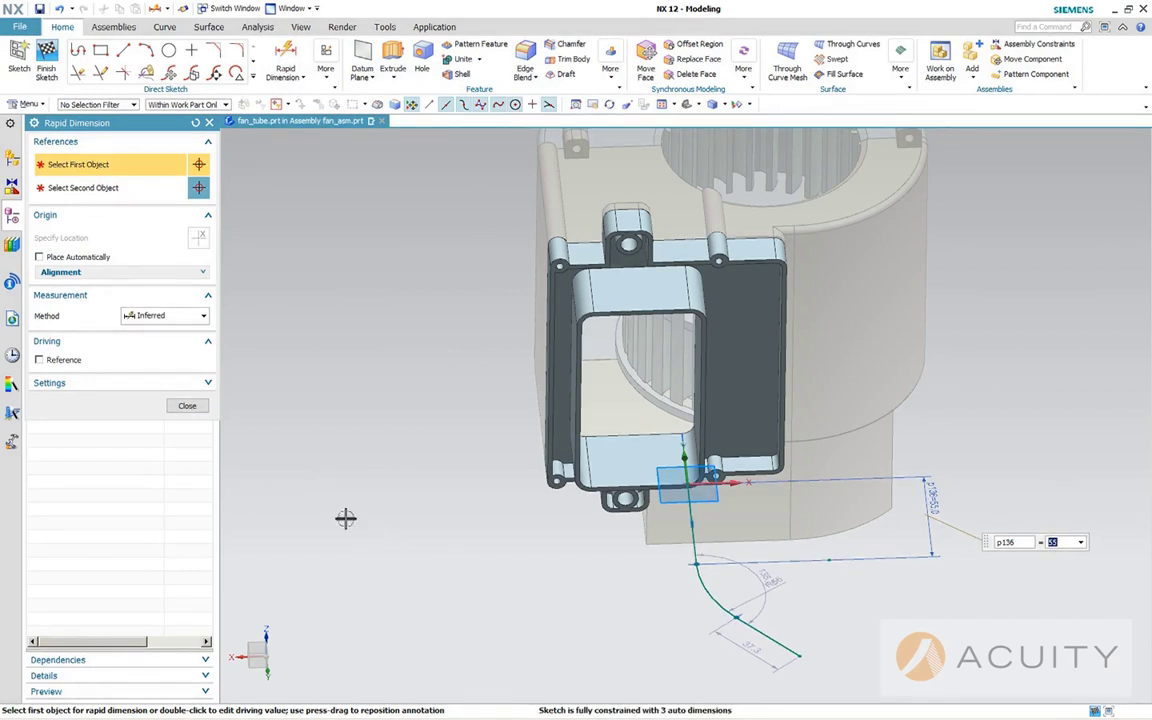
left_click(707, 593)
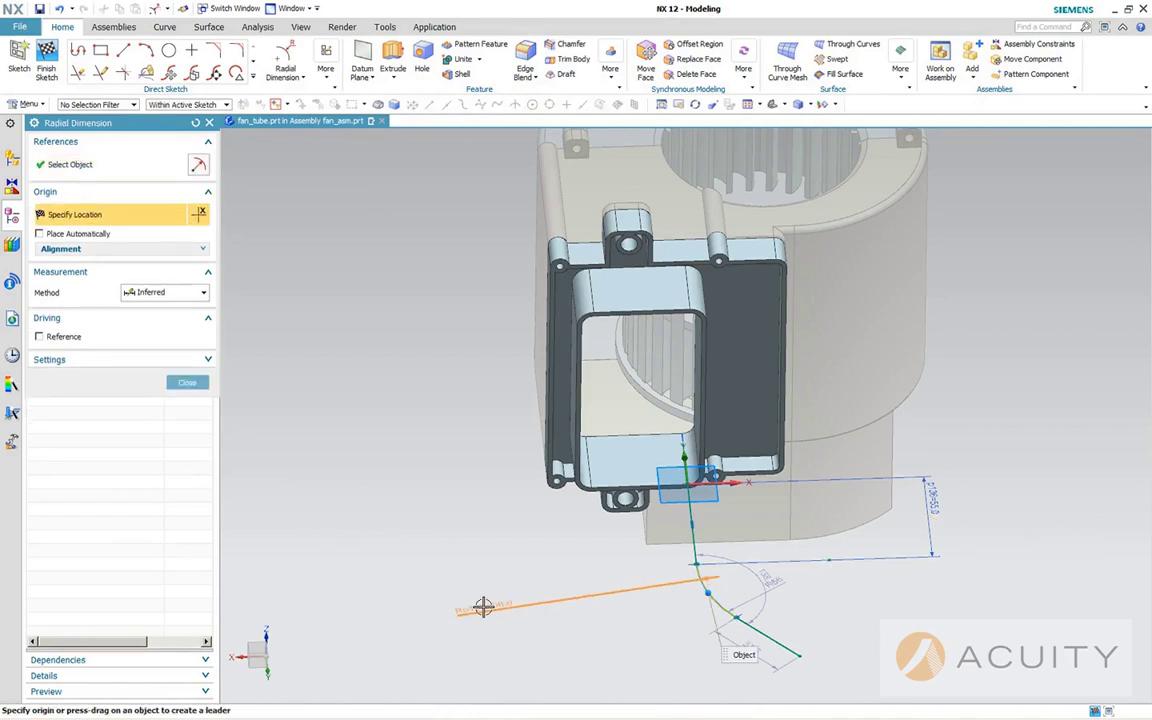
left_click(483, 607)
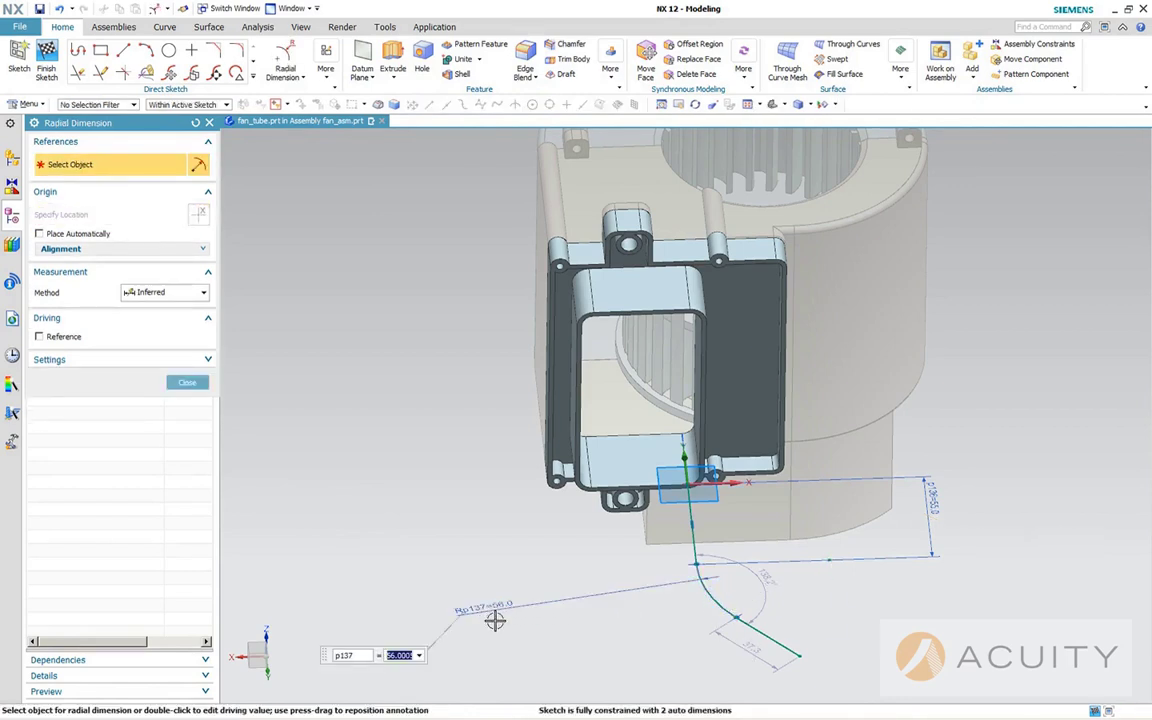
type("55")
key("Return")
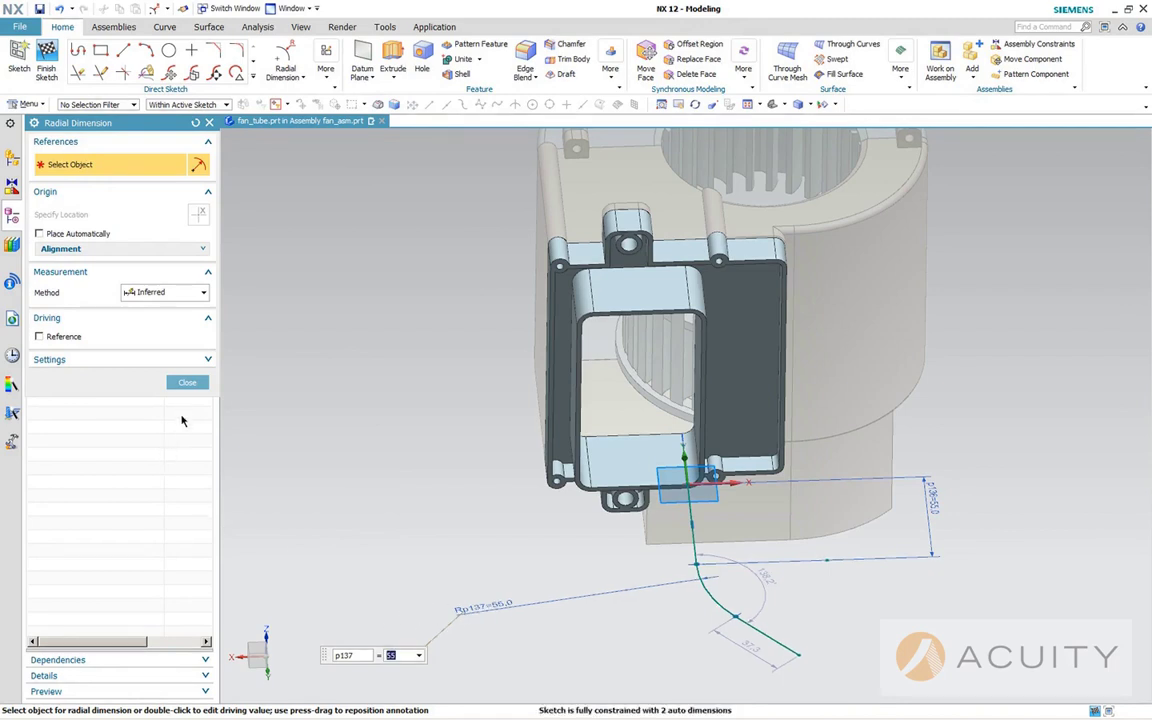
left_click(187, 382)
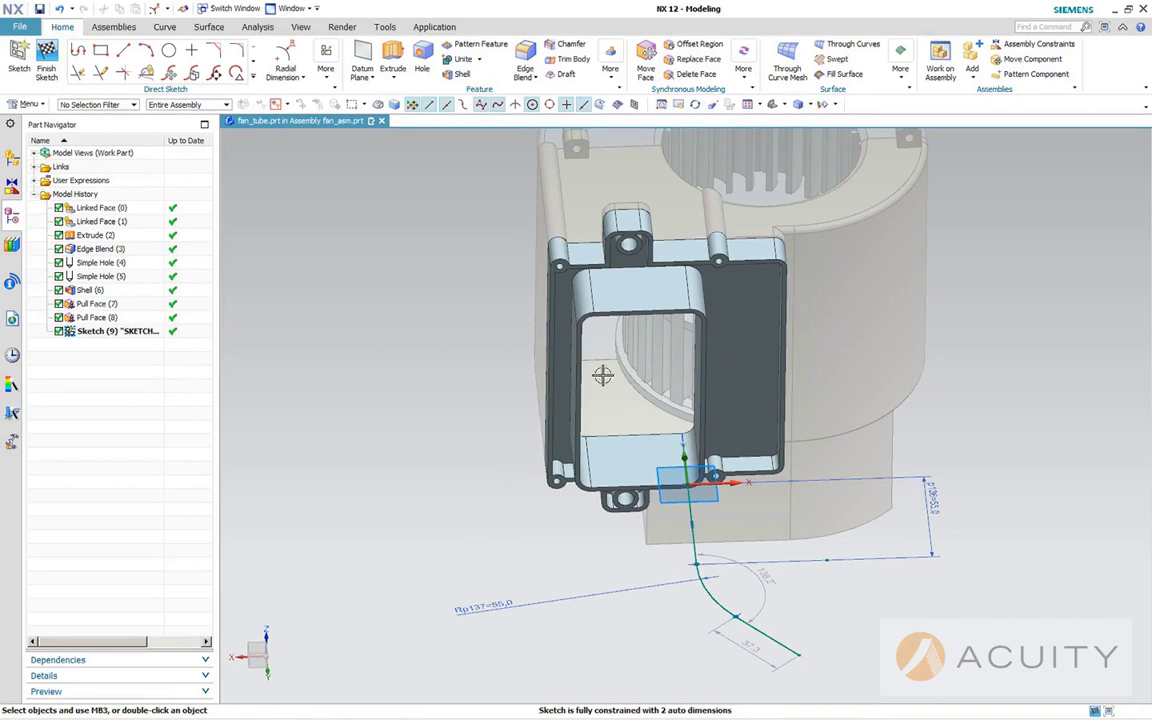
Add a 125 arc dimension and change the 37.3 line length to 55.
key("d")
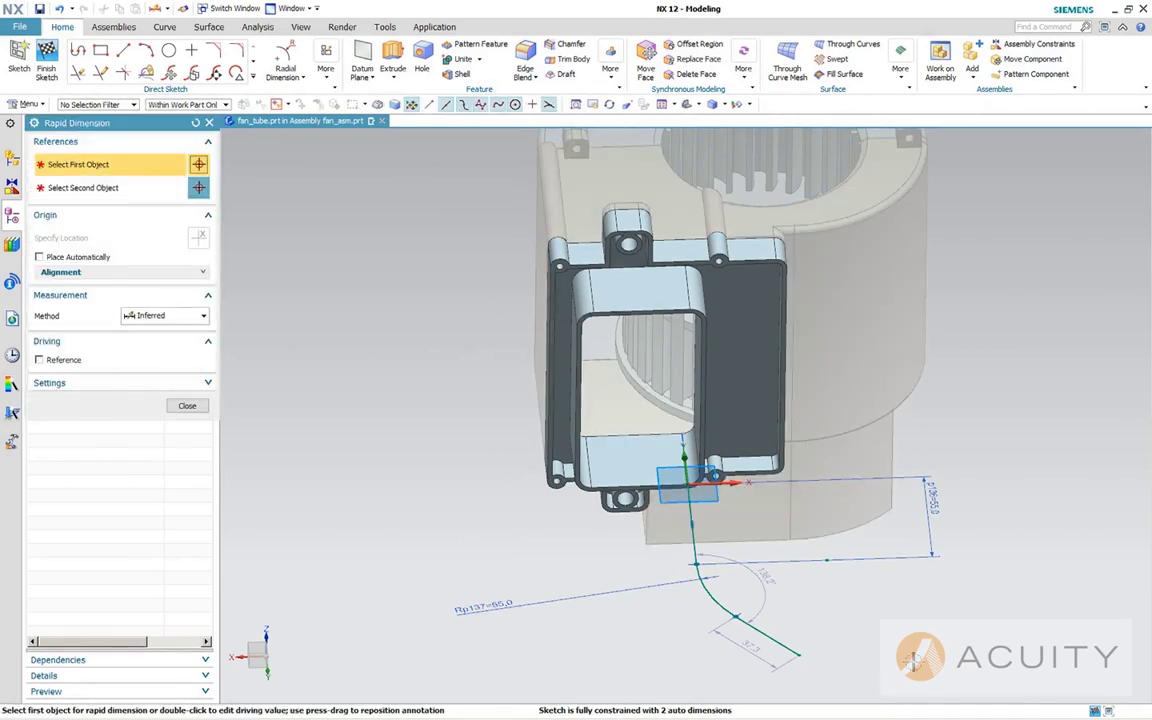
left_click(782, 640)
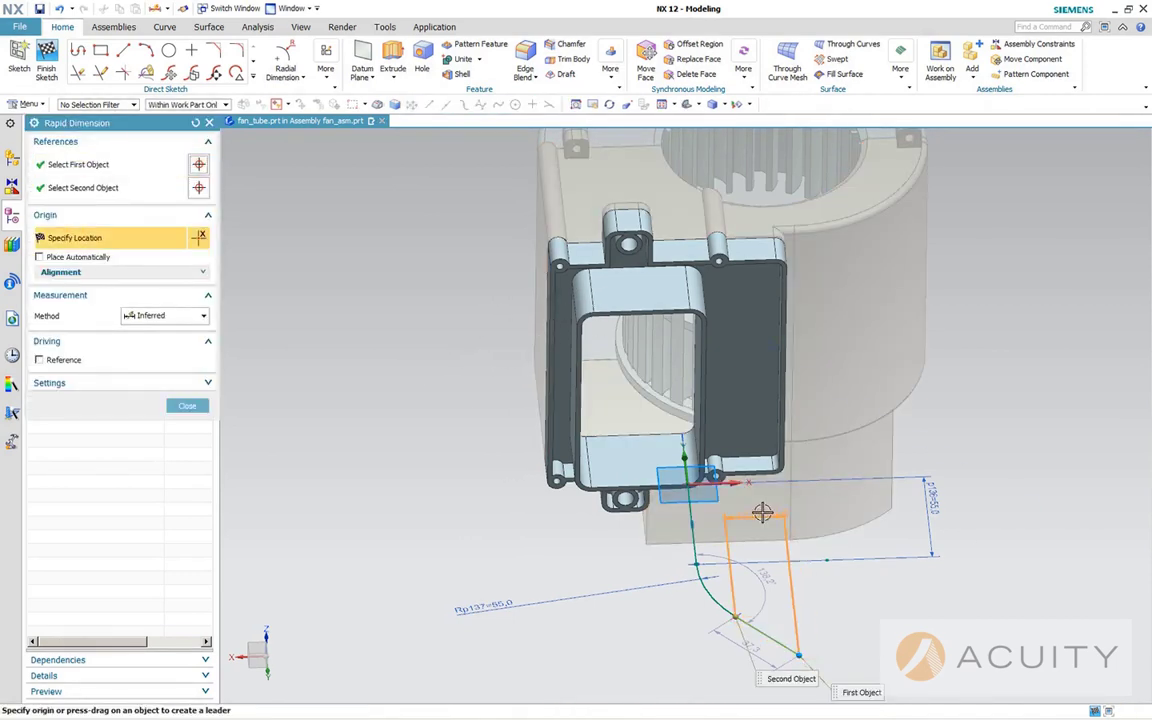
left_click(694, 535, "shift")
left_click(801, 584)
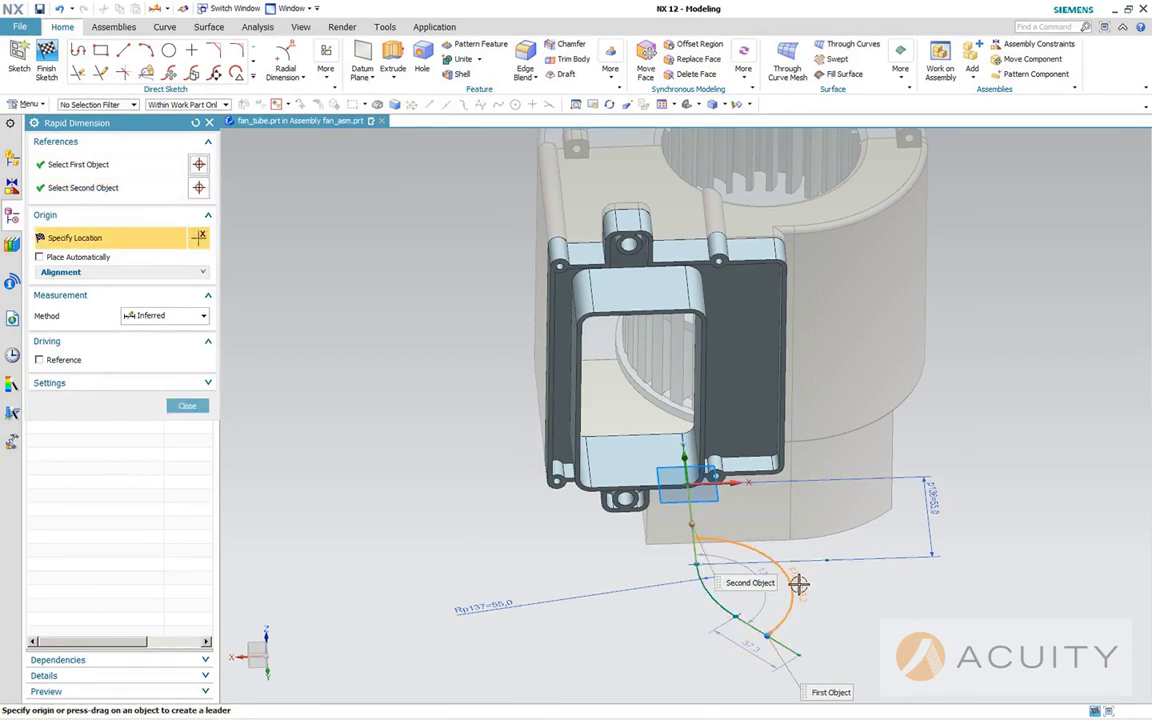
left_click(797, 585)
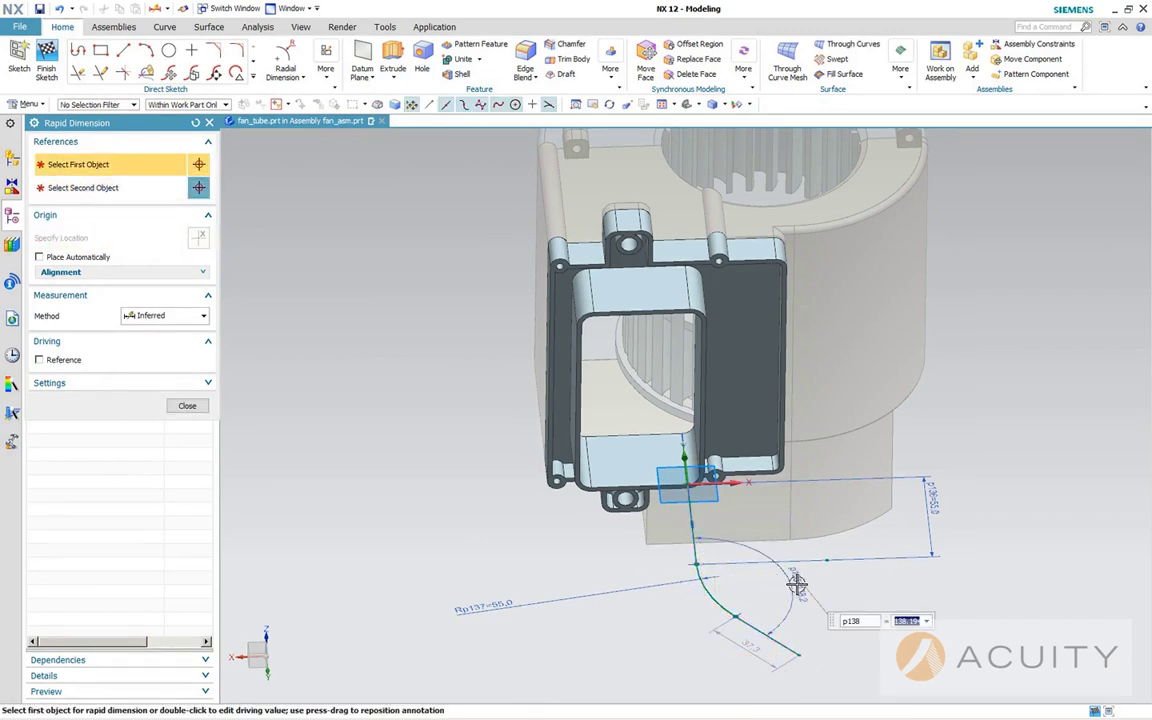
type("125")
key("Return")
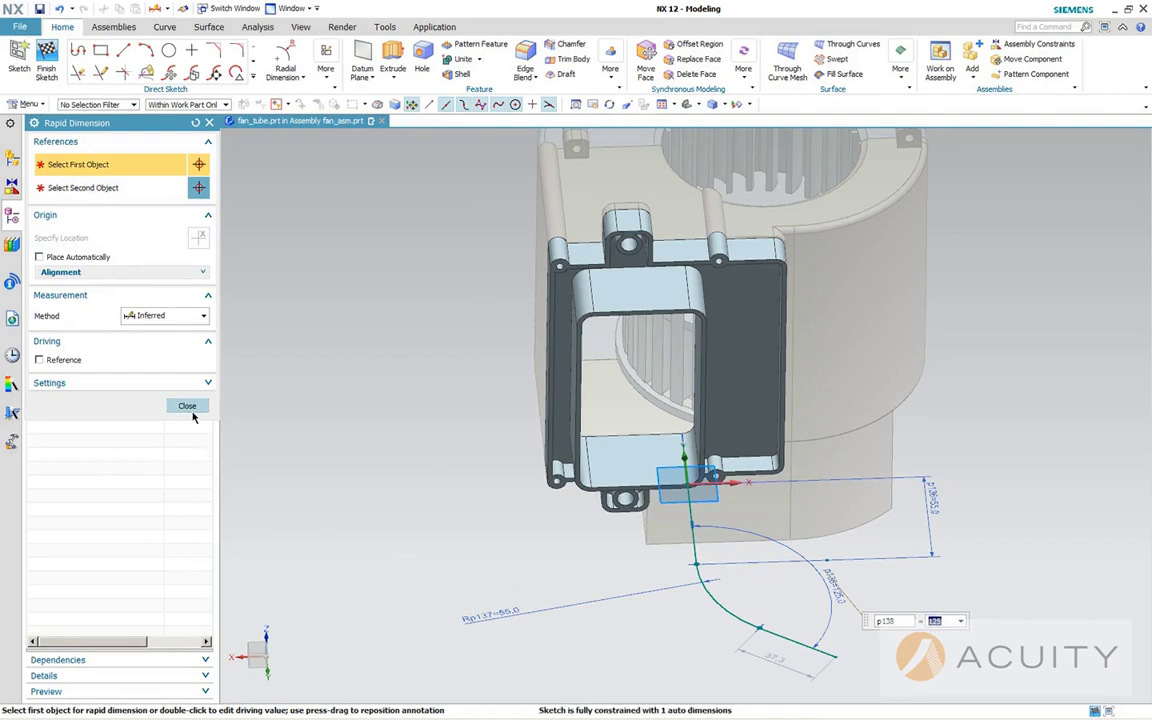
left_click(187, 405)
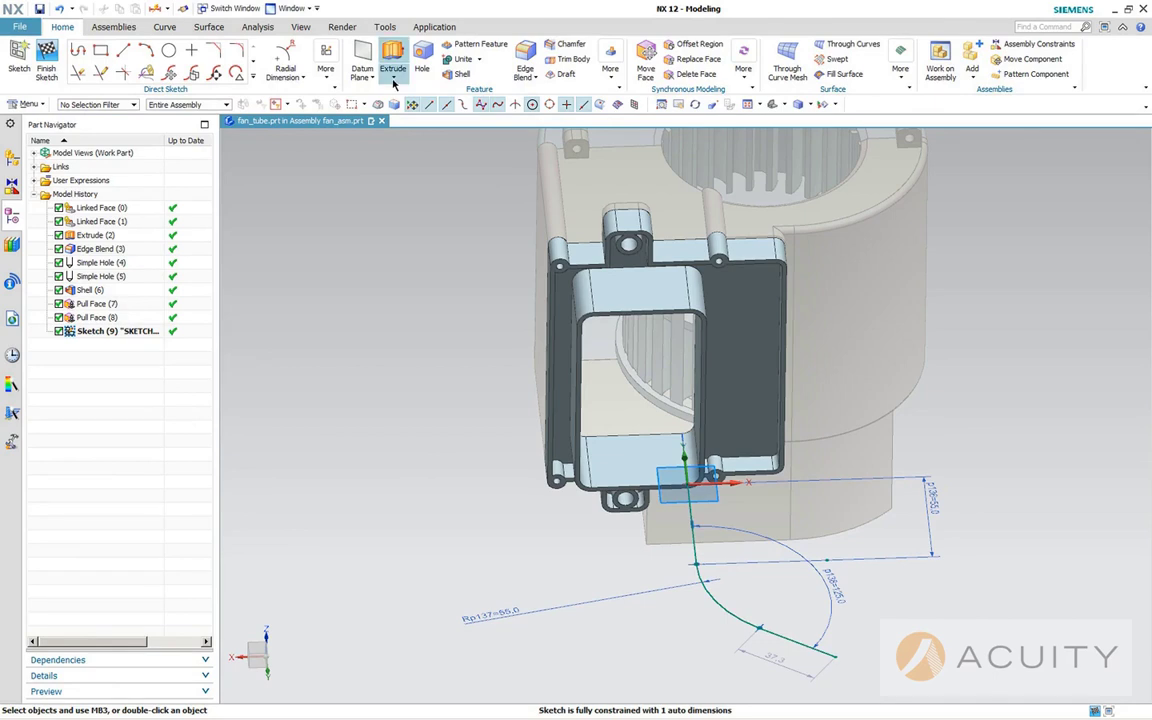
double_click(750, 660)
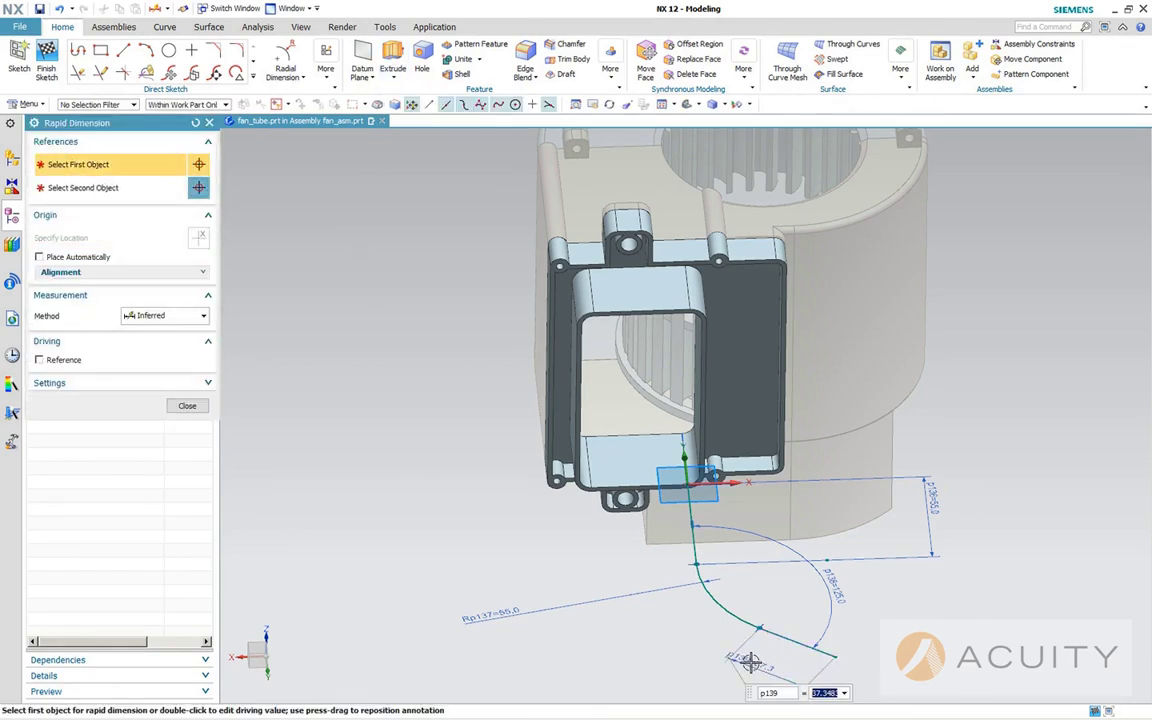
type("55")
key("Return")
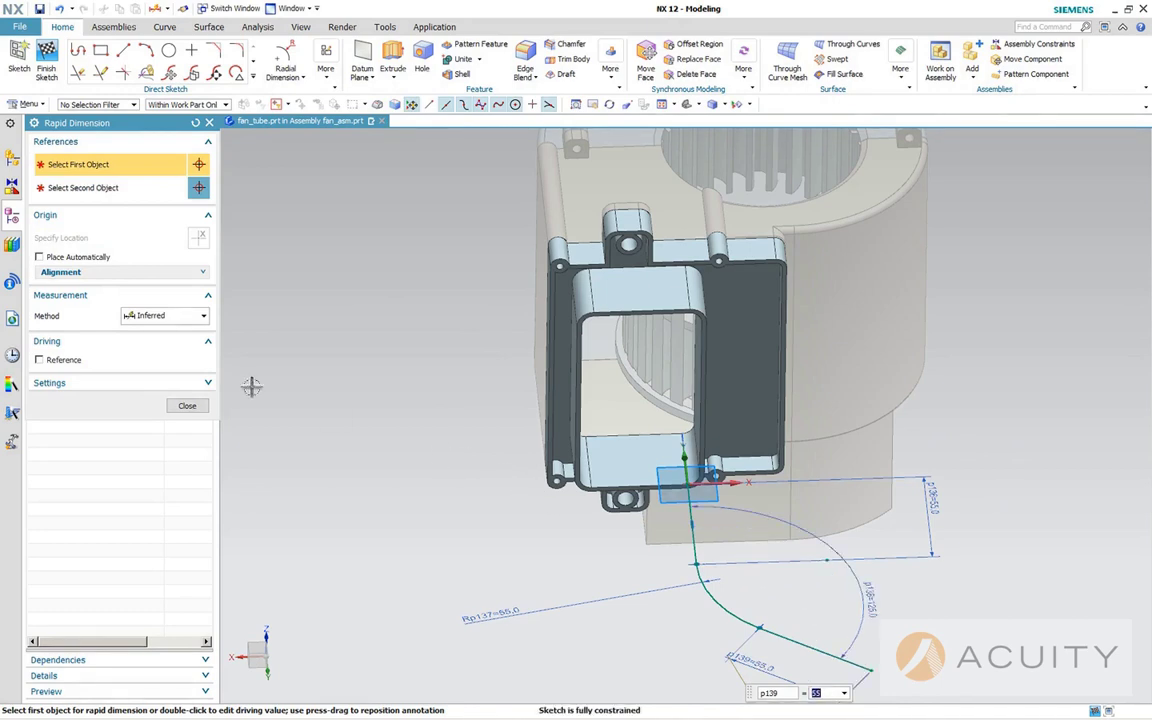
left_click(187, 405)
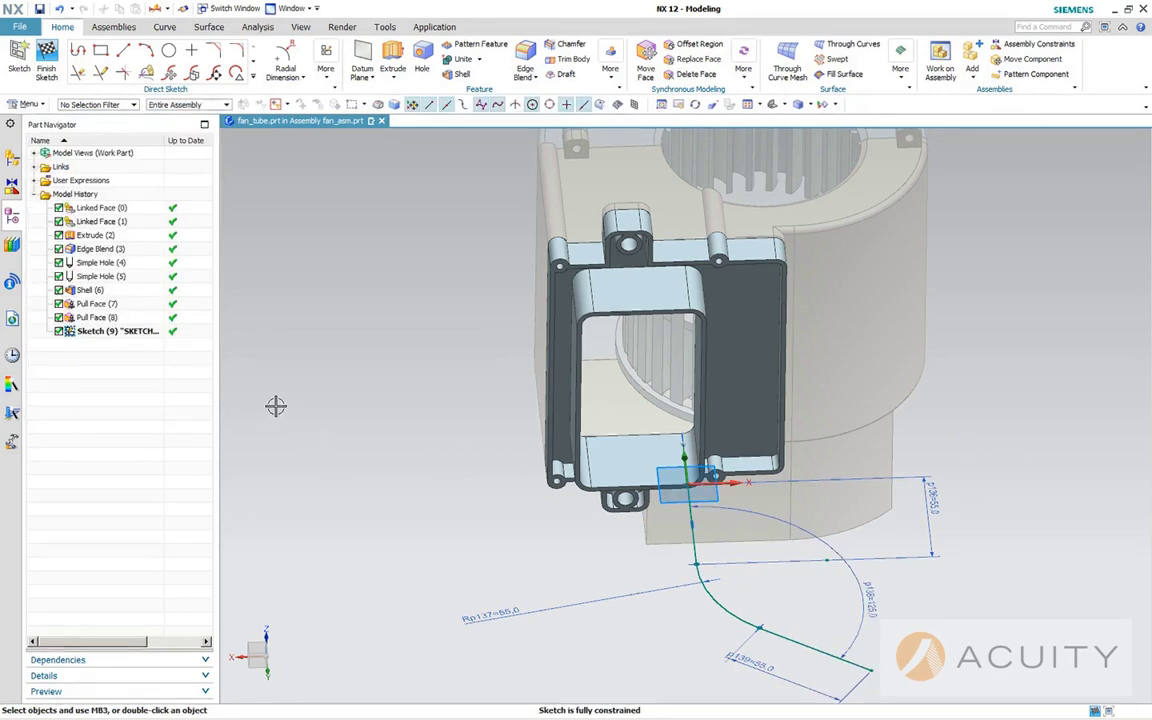
Finish the sketch and start Sweep along Guide from the More feature gallery.
left_click(44, 52)
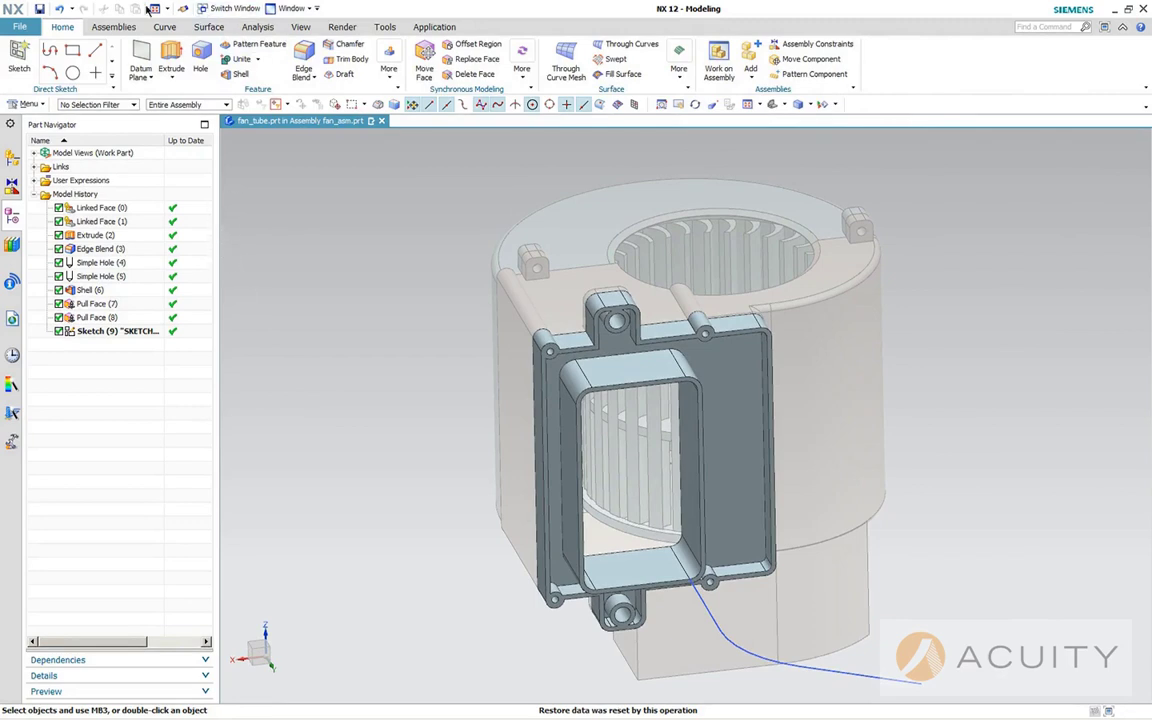
left_click(389, 79)
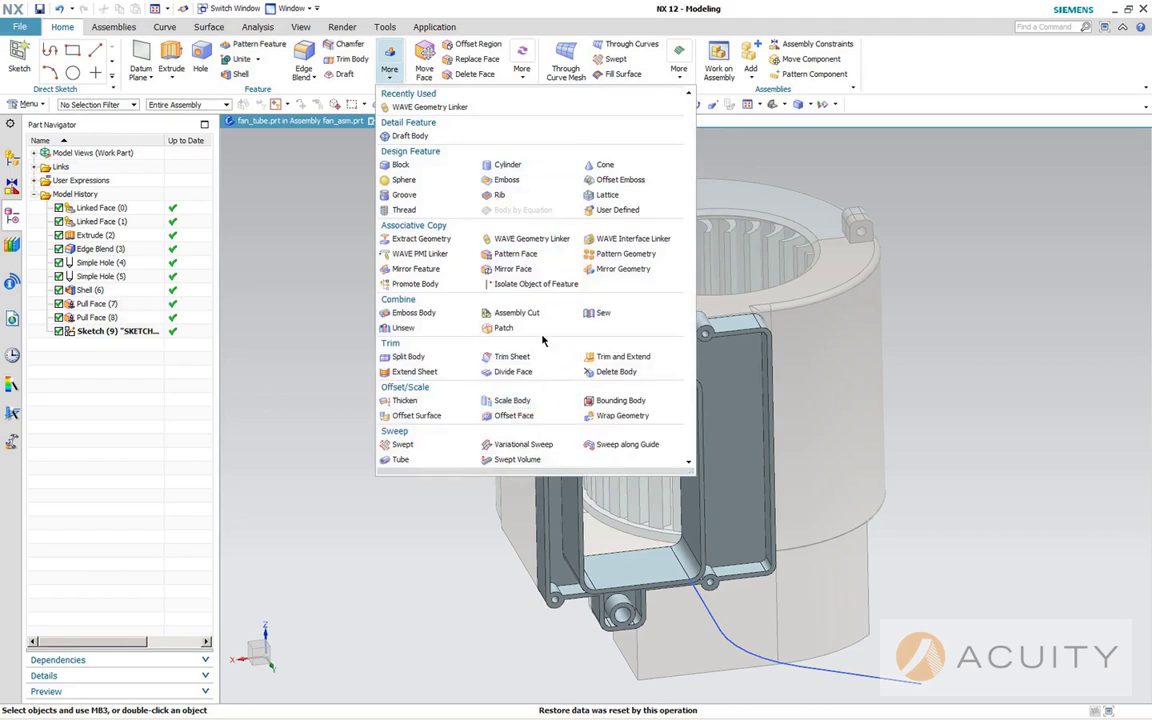
left_click(612, 444)
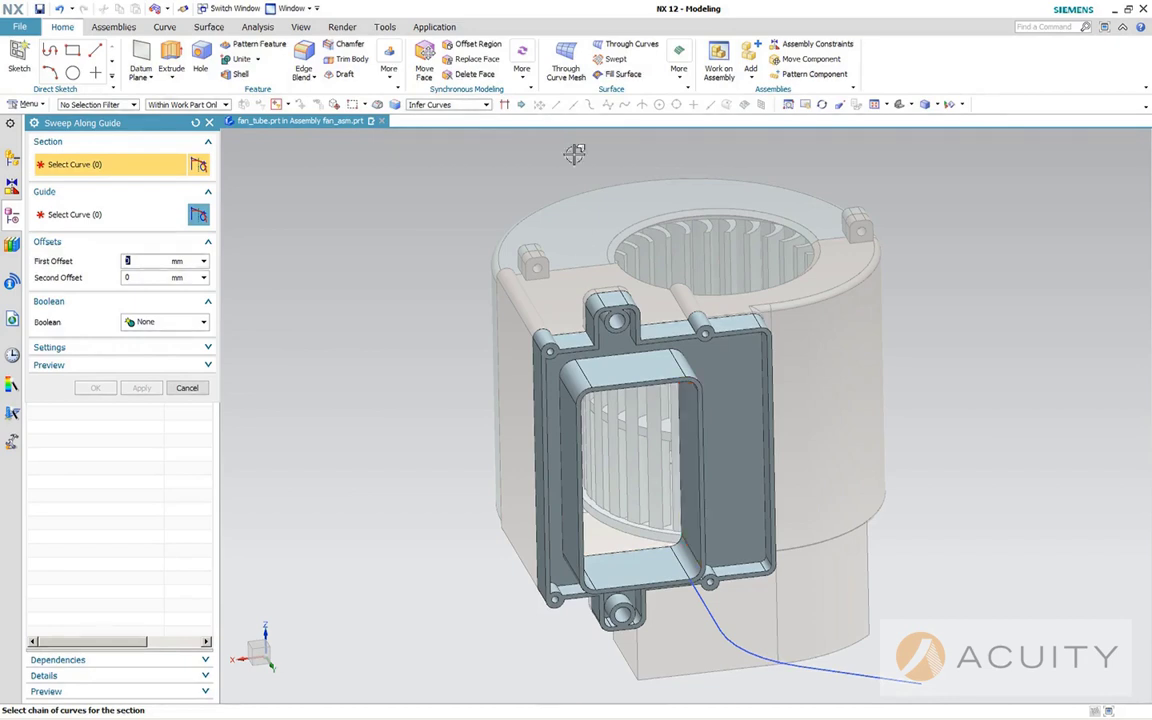
Pick the opening's tangent edge loop as Section and the blue curve as Guide.
left_click(433, 105)
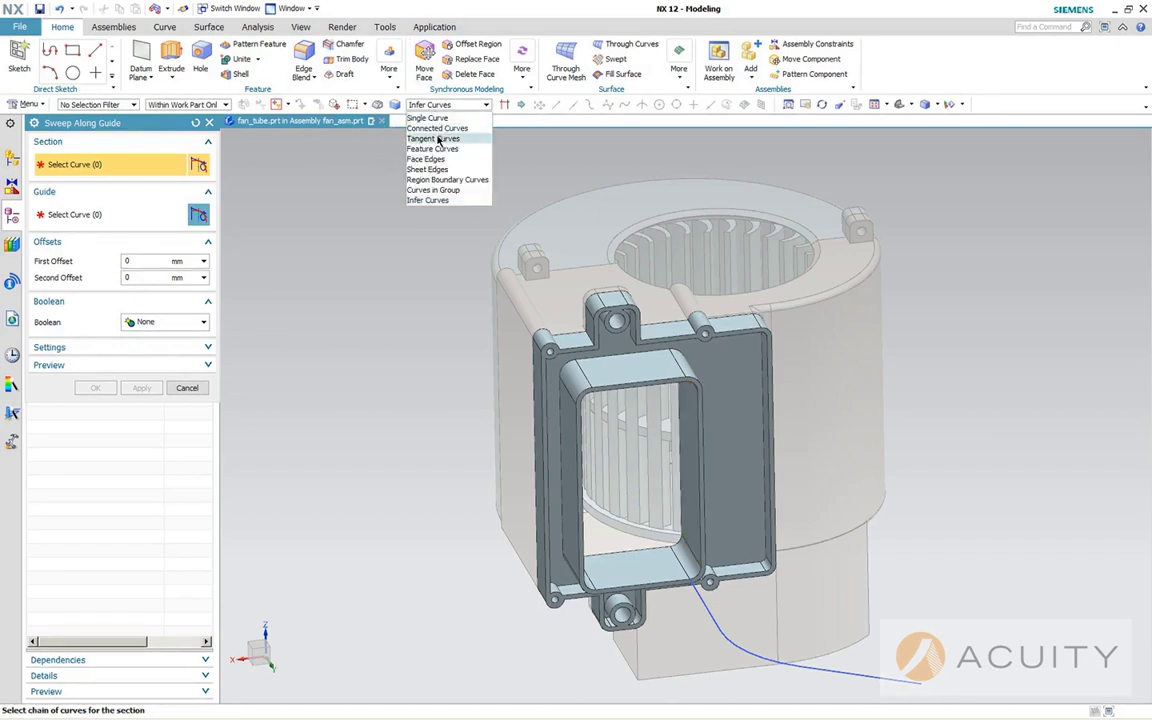
left_click(438, 139)
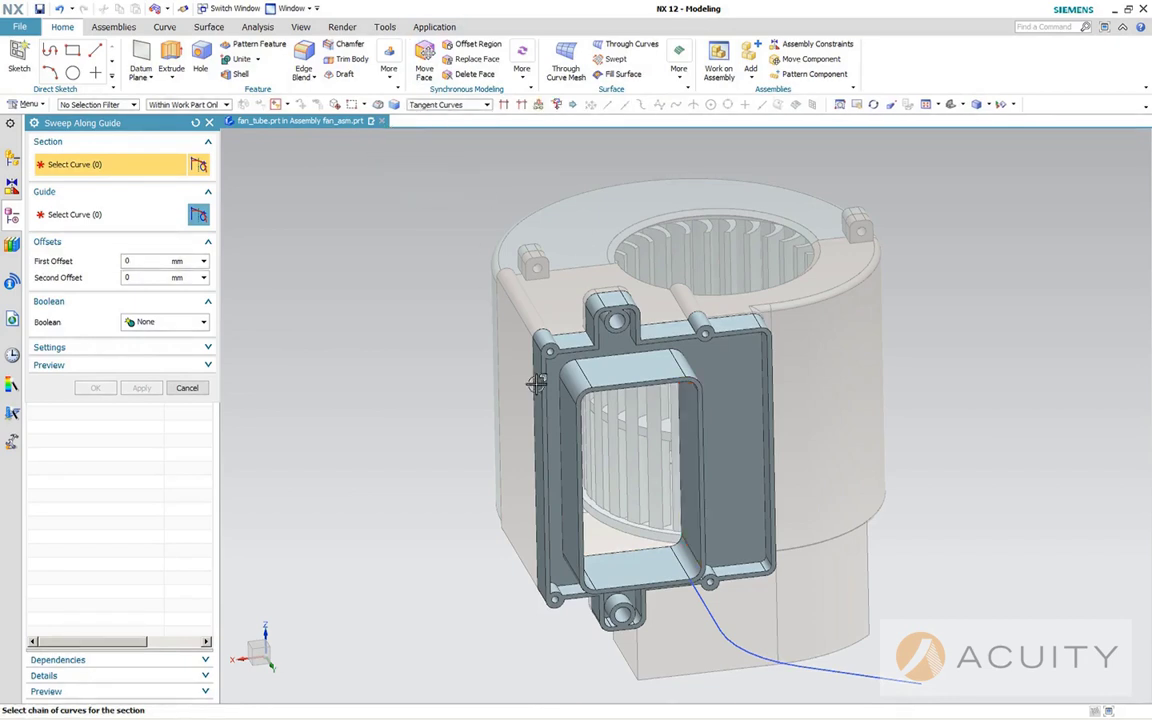
left_click(696, 458)
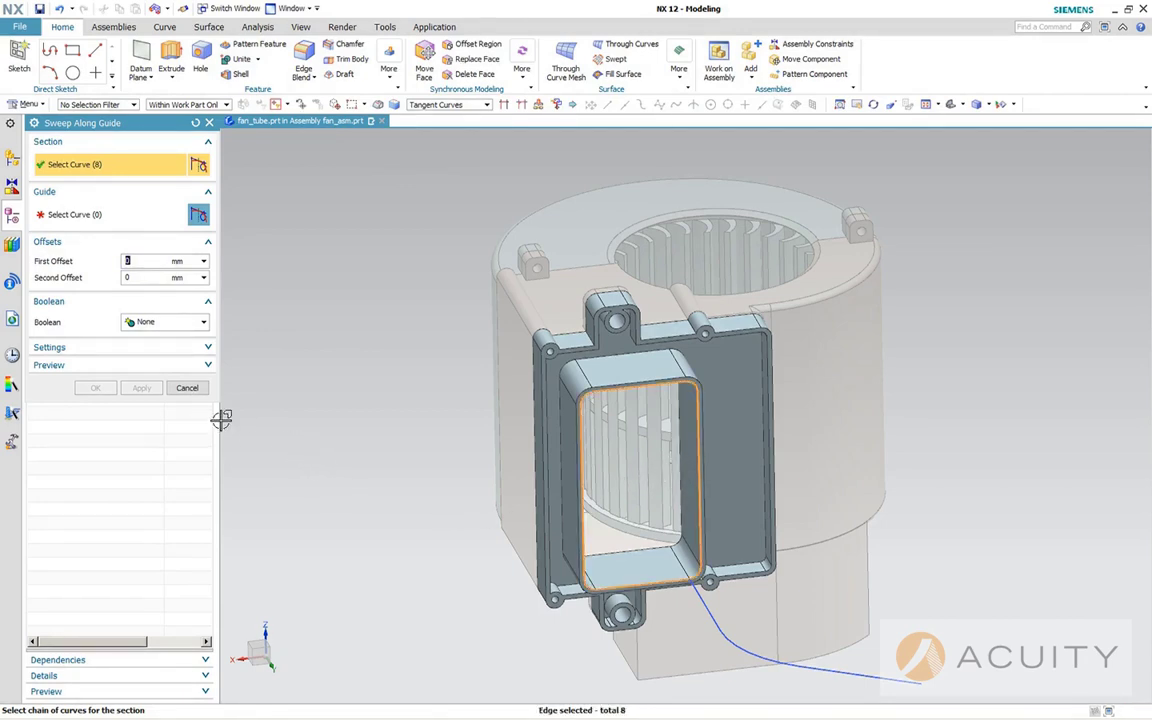
left_click(98, 214)
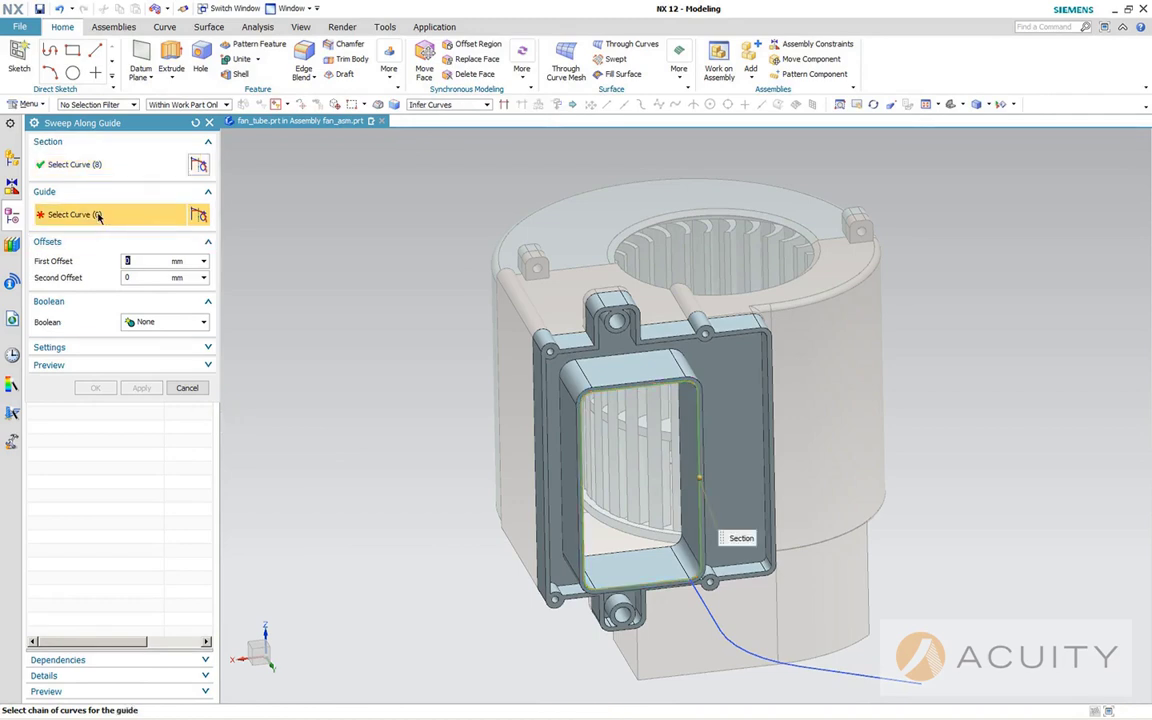
left_click(866, 680)
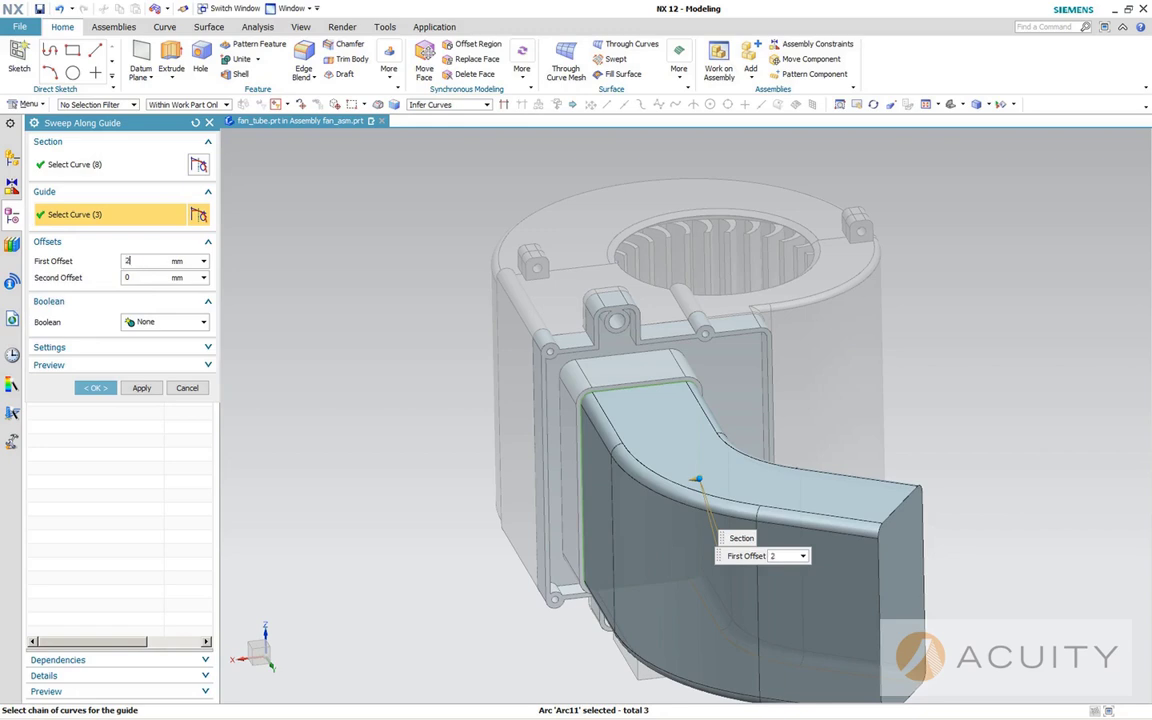
Set First Offset to -2 mm, Boolean to Unite, and create the sweep.
double_click(128, 261)
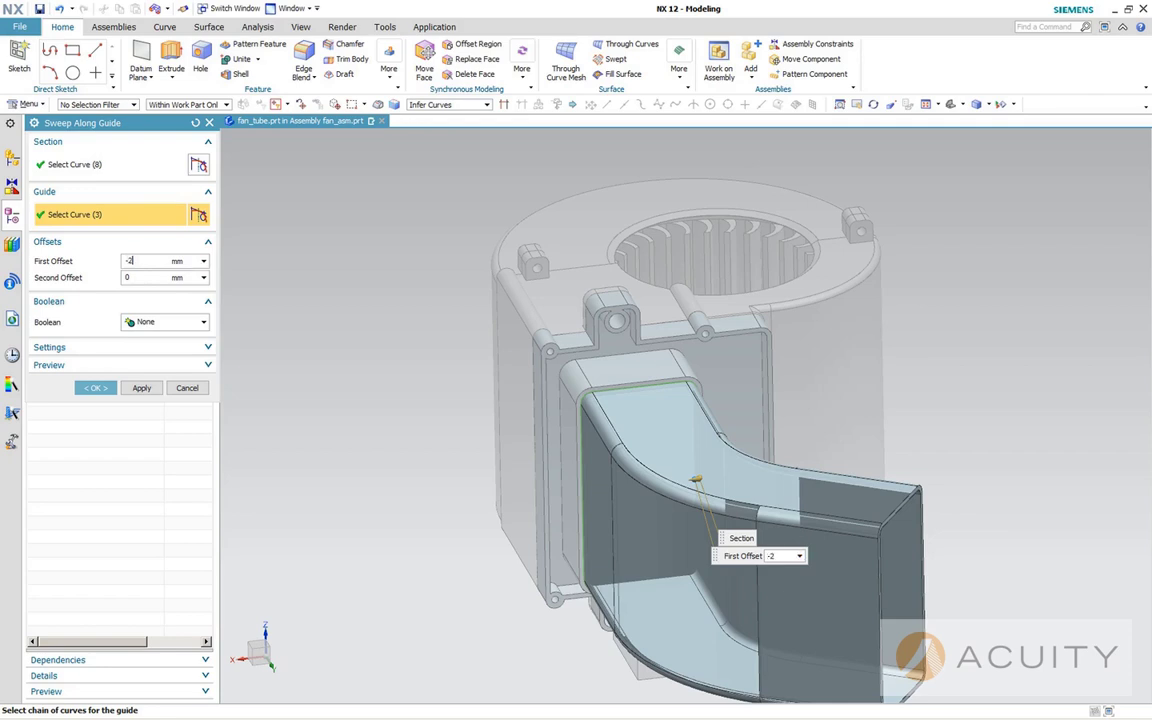
type("-2")
key("Return")
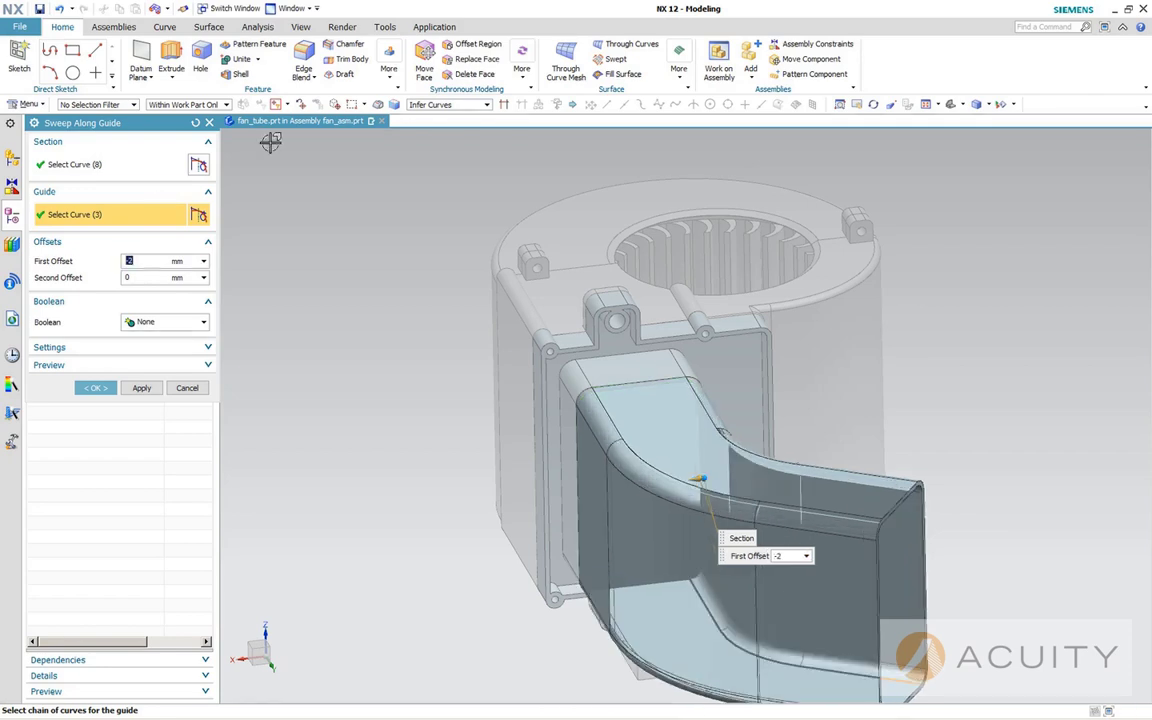
left_click(146, 322)
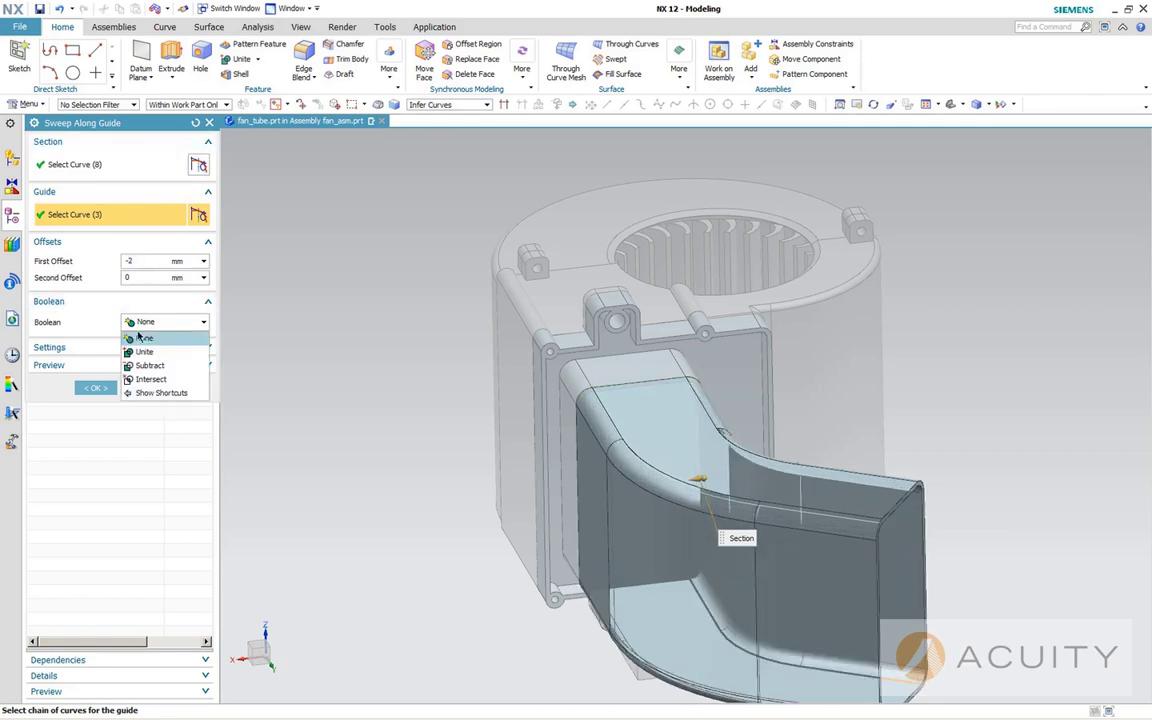
left_click(143, 352)
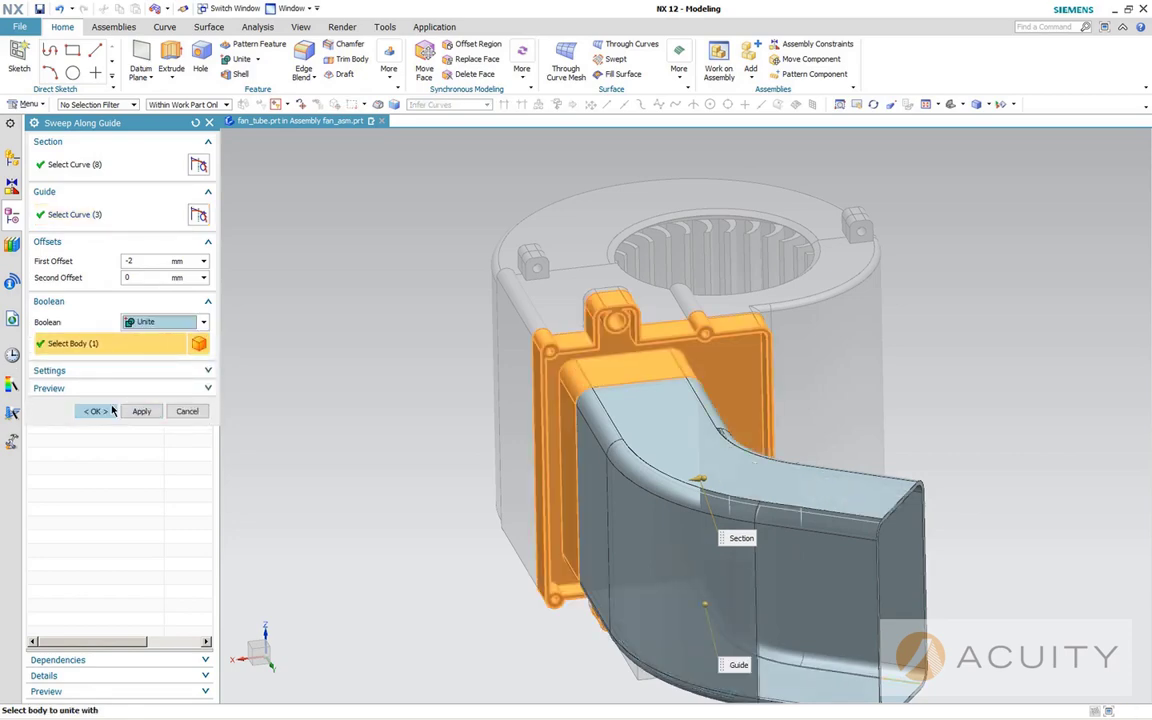
left_click(108, 410)
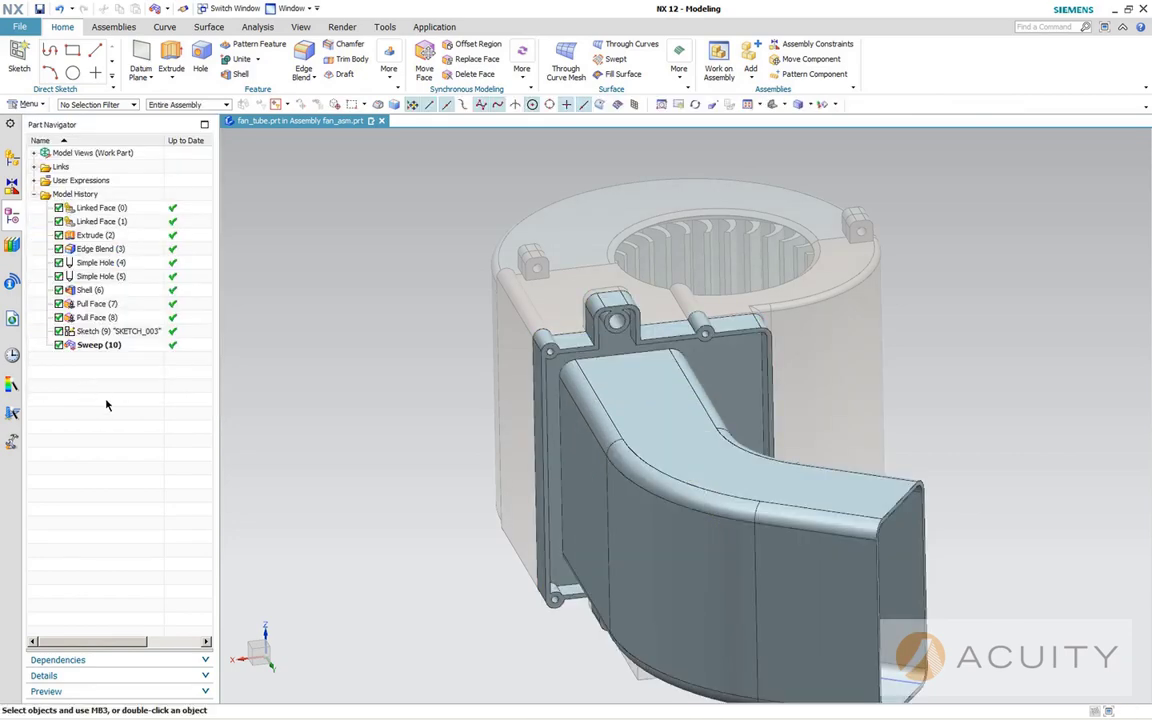
Orbit the model to view the swept duct from the side.
middle_click_drag(327, 476, 374, 432)
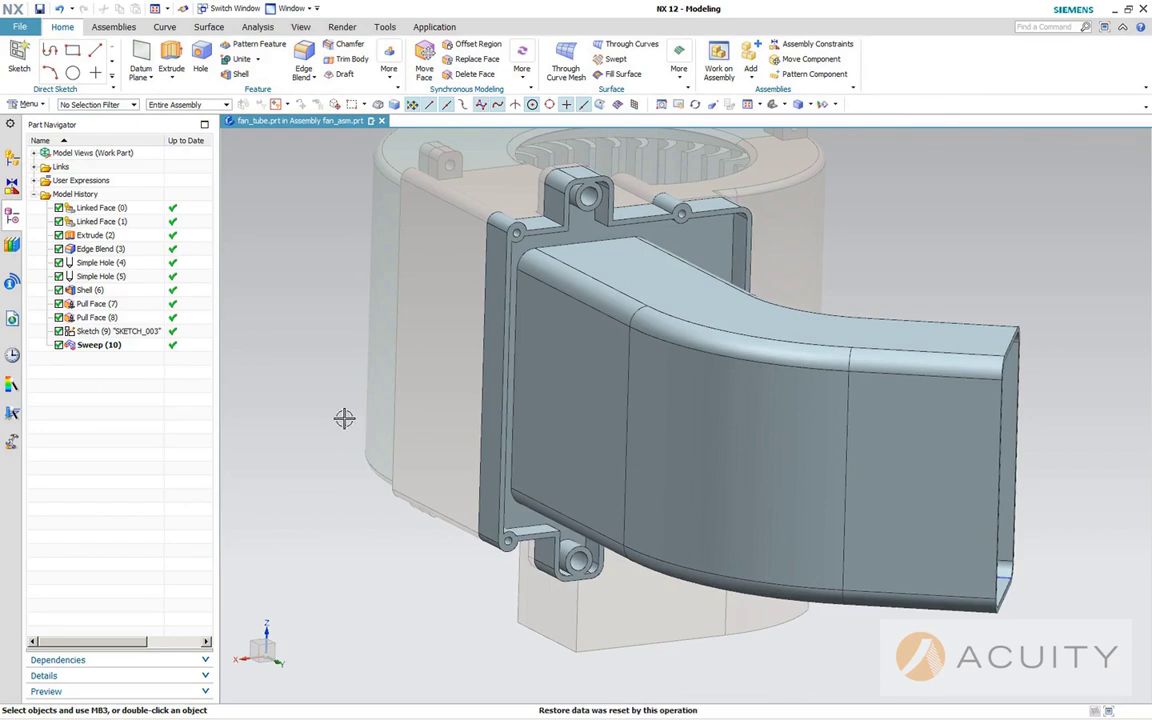
middle_click_drag(332, 531, 321, 532)
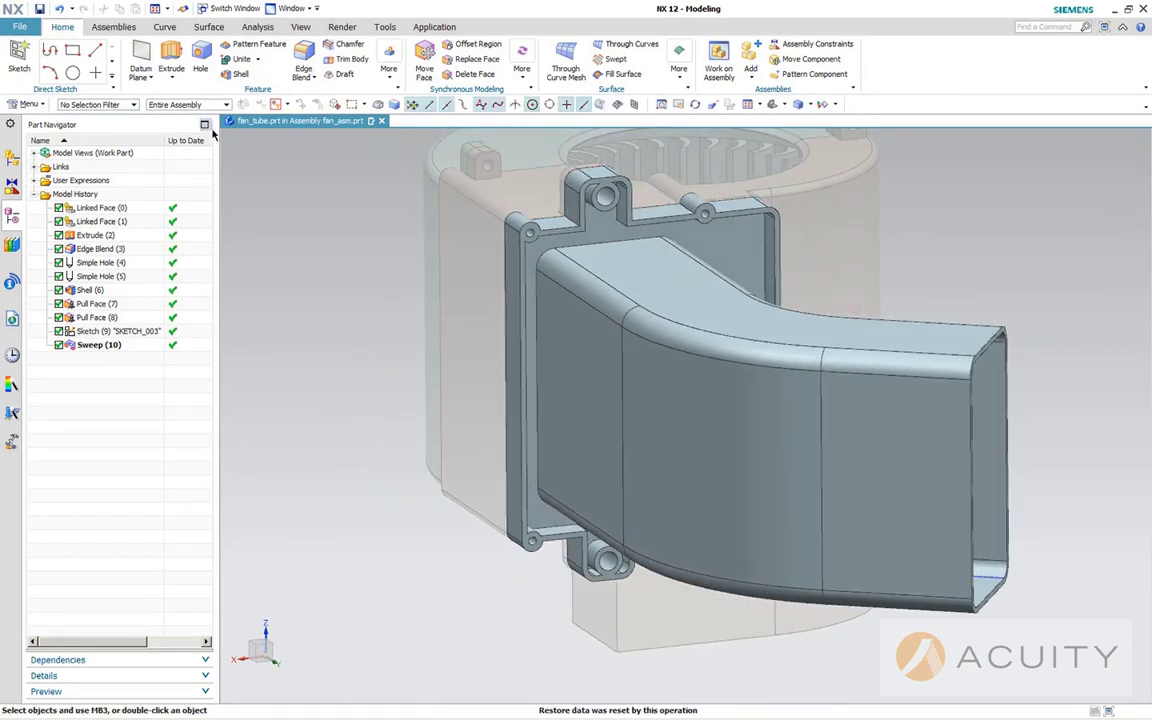
Use Move Face to tilt the tube's end face by a -10 degree angle.
left_click(426, 62)
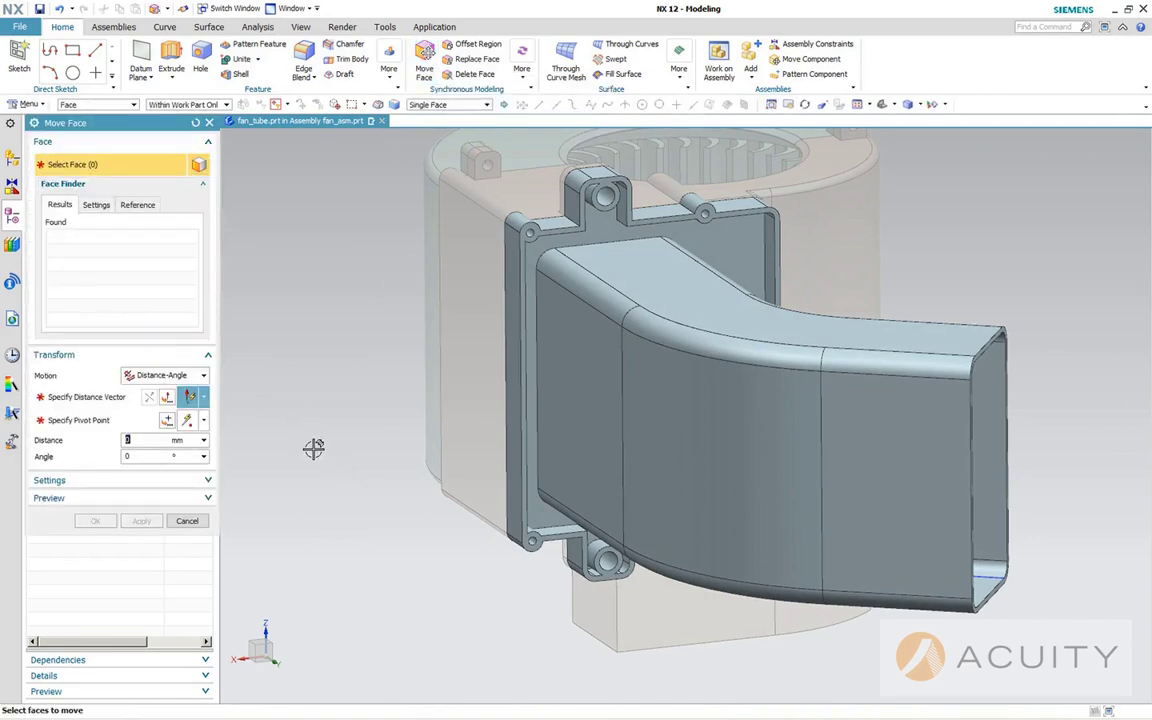
left_click(99, 206)
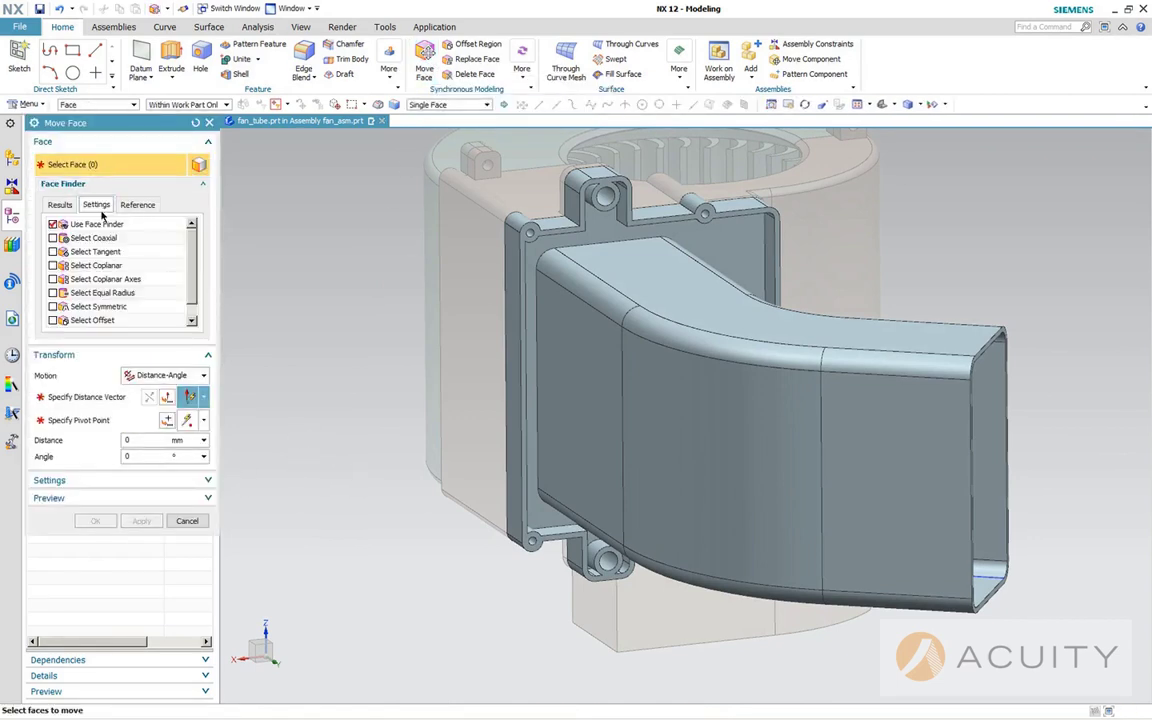
left_click(138, 205)
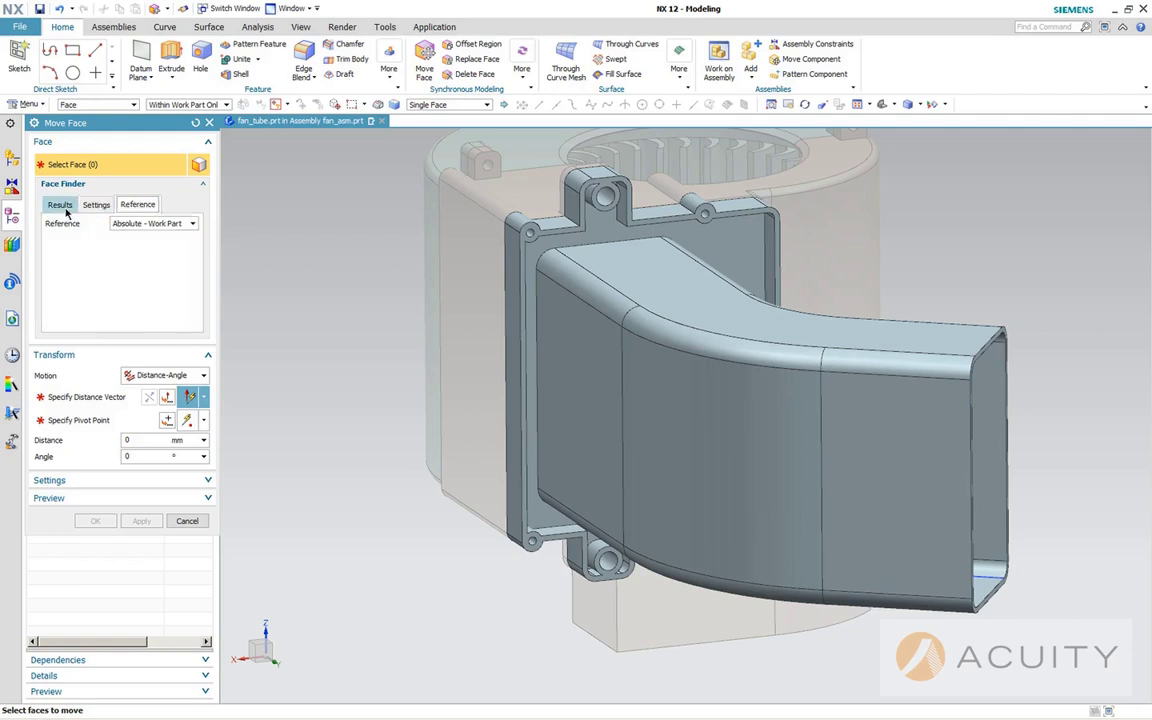
left_click(60, 204)
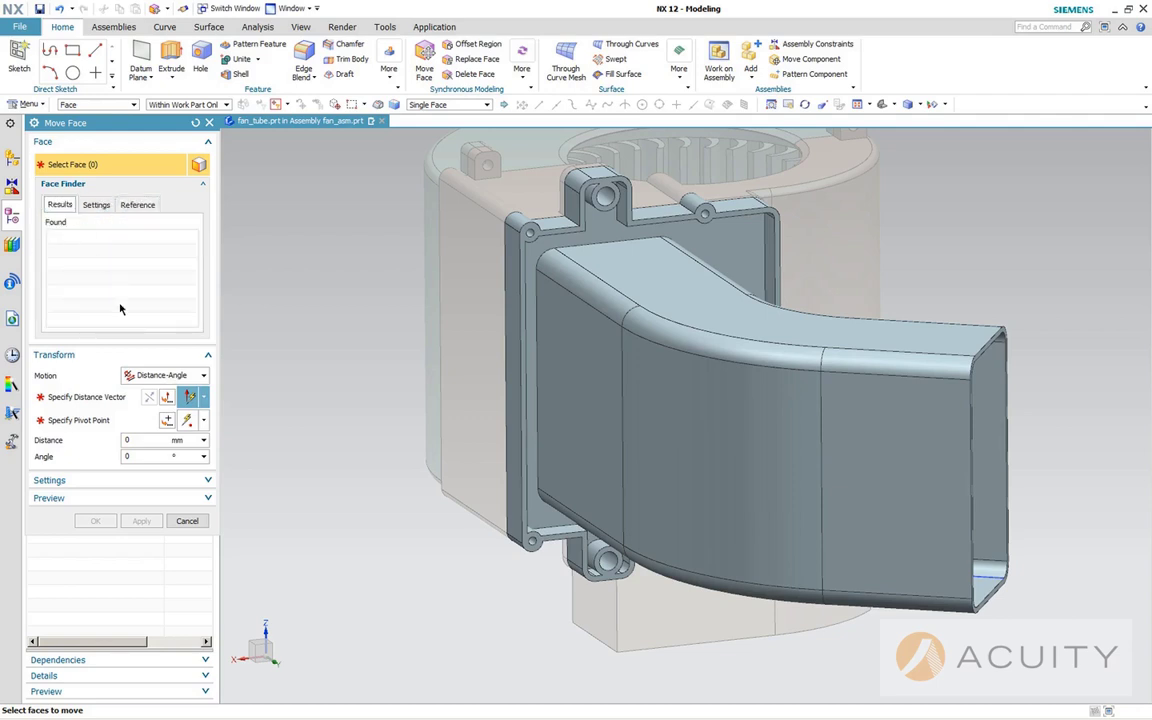
left_click(1008, 335)
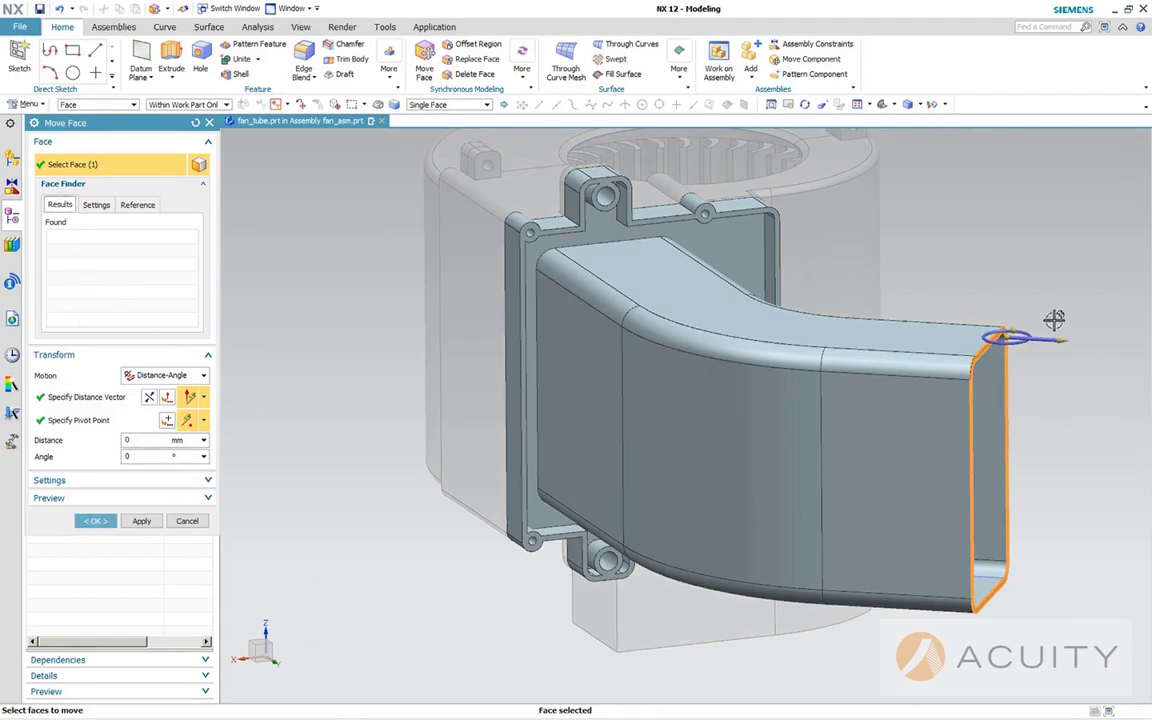
left_click(990, 344)
middle_click(990, 344)
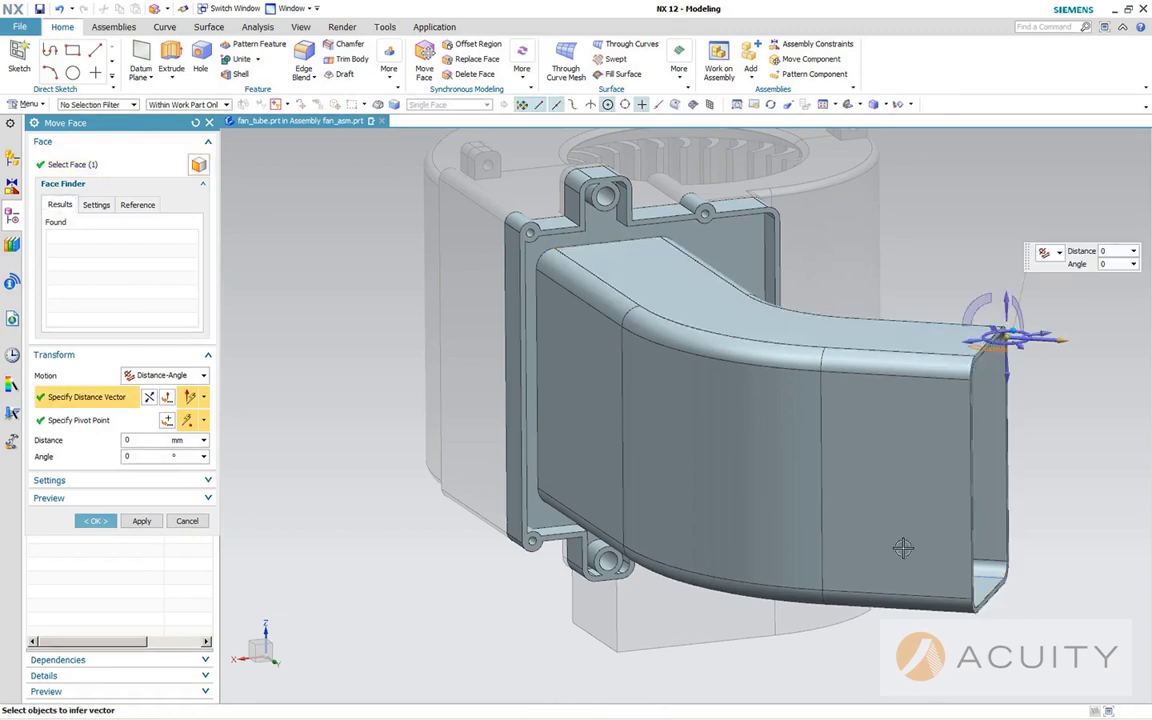
left_click(986, 312)
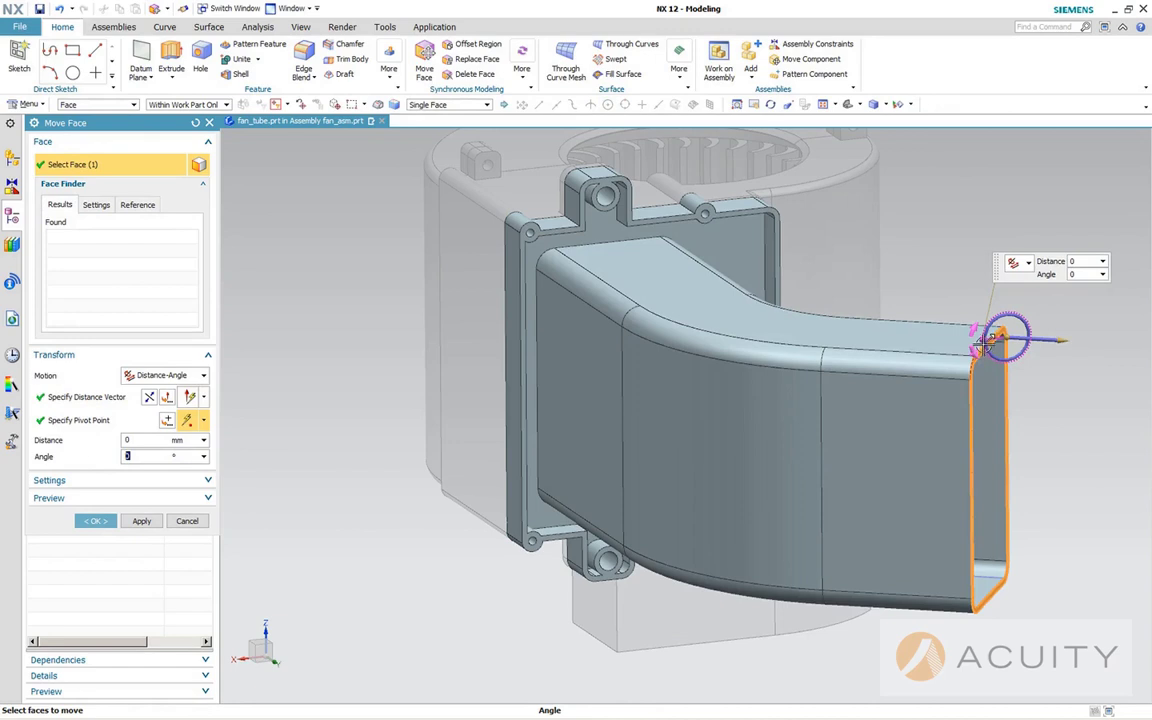
left_click_drag(988, 344, 890, 305)
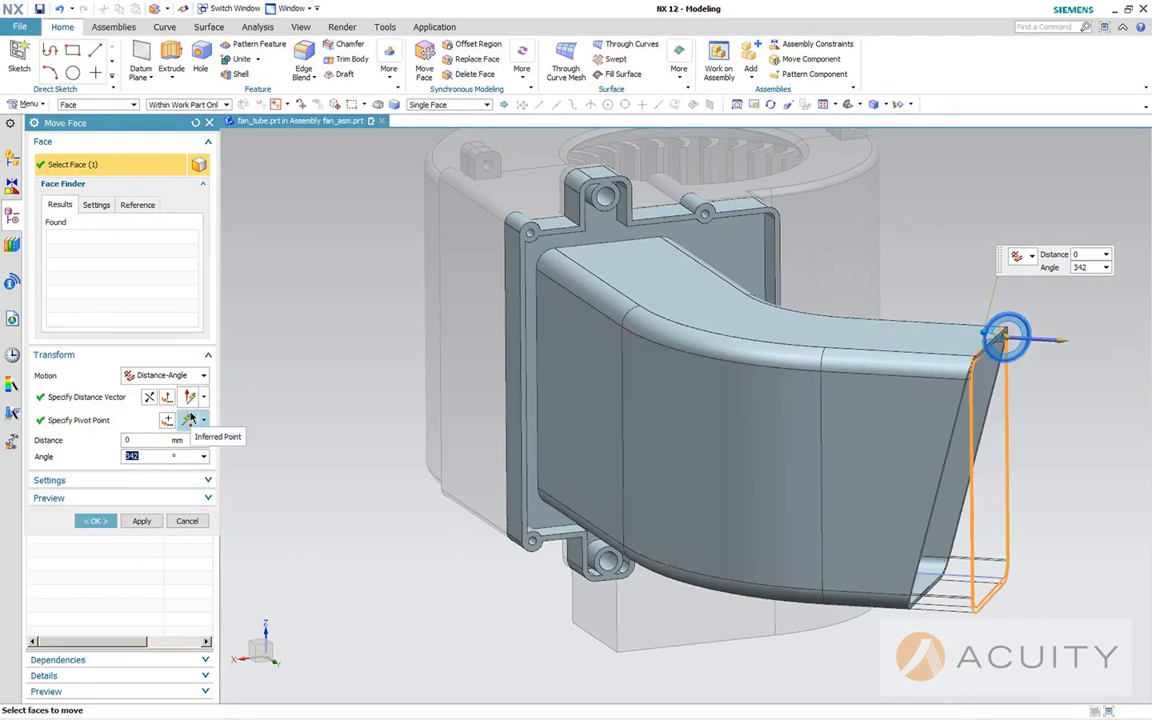
type("-10")
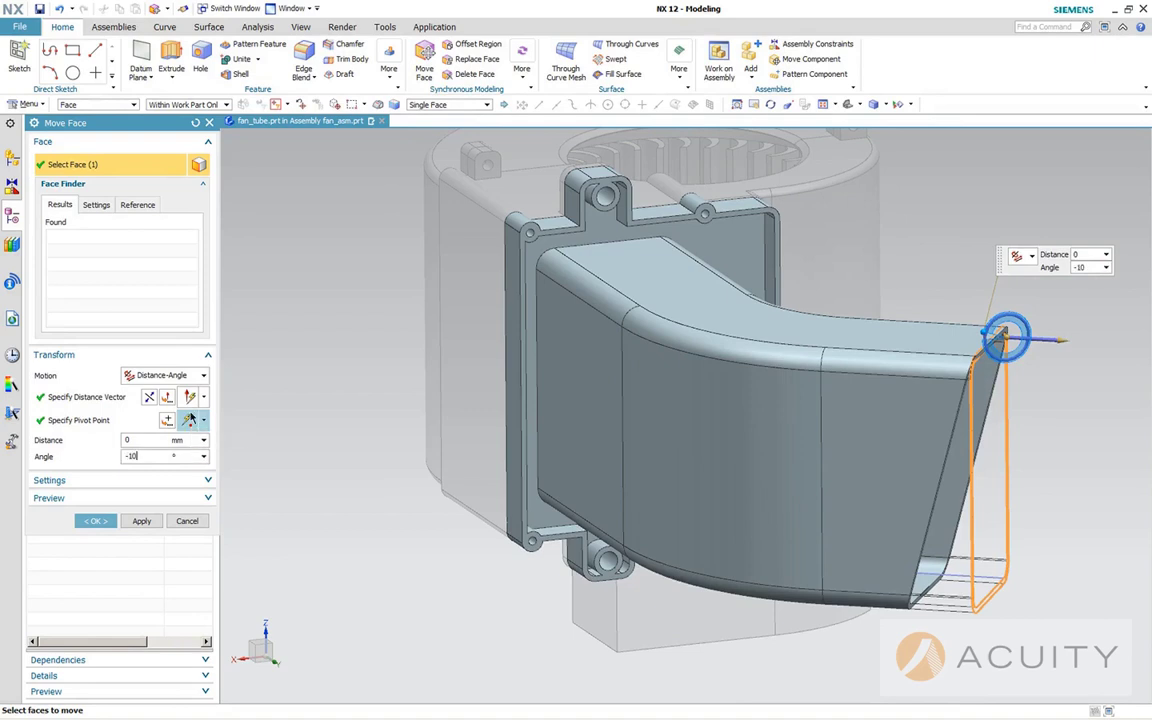
key("Return")
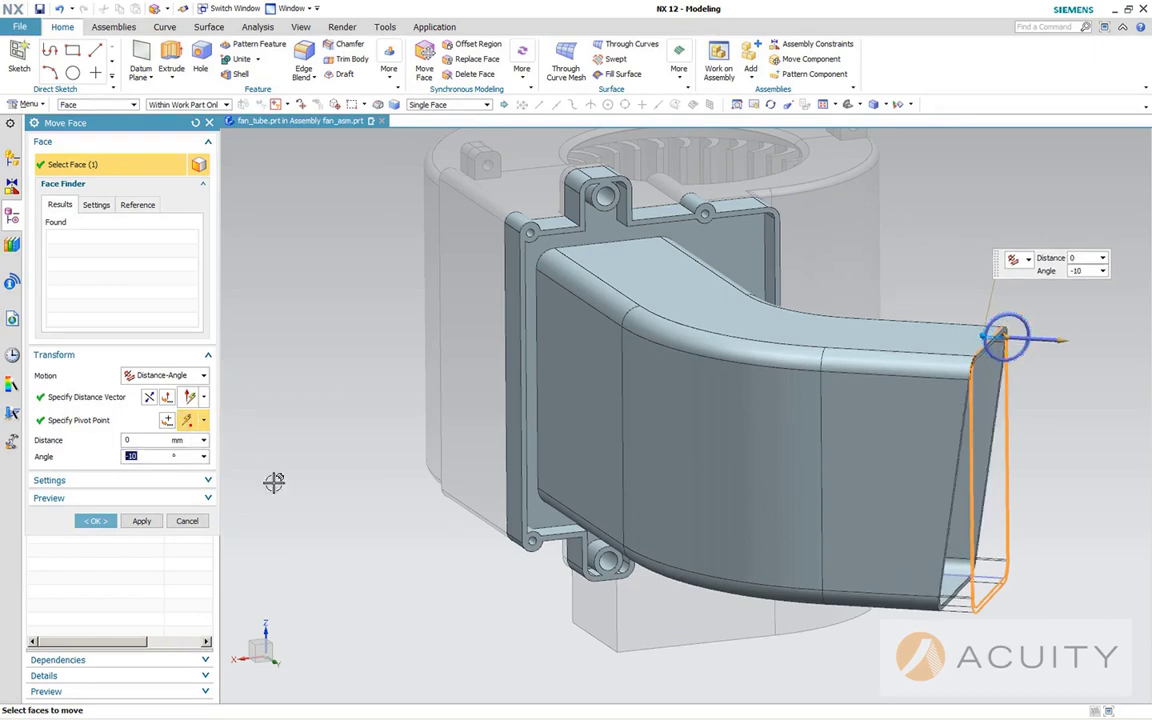
left_click(95, 521)
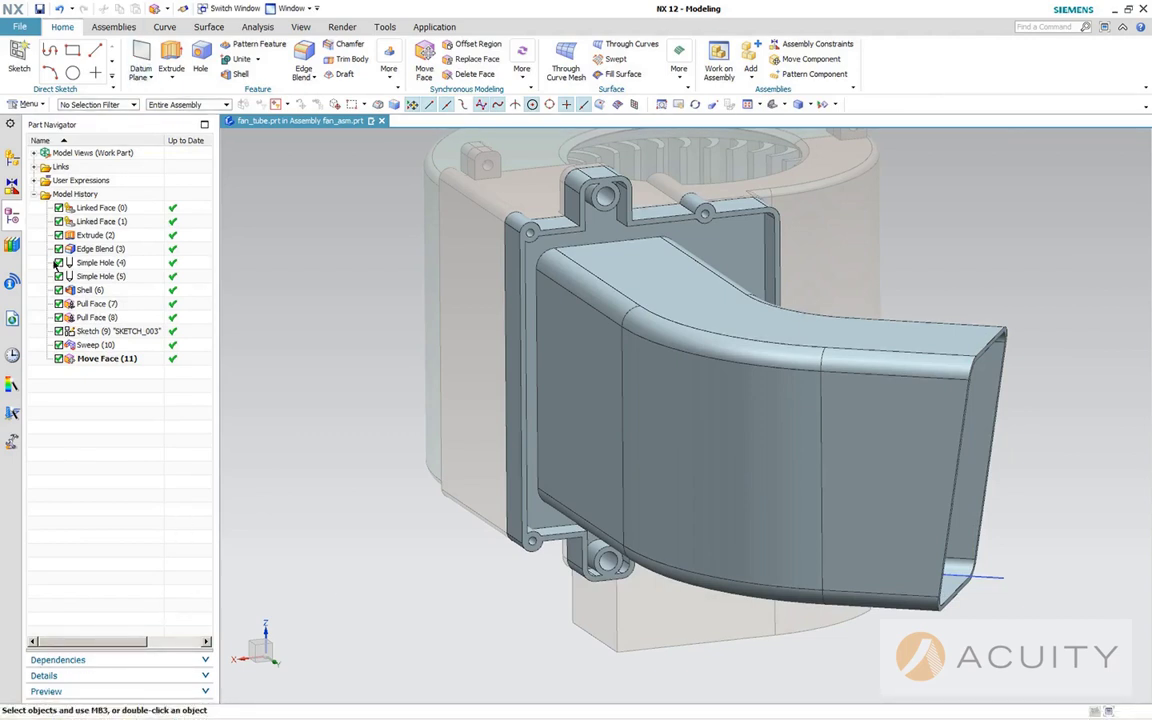
Make fan_asm the work part in the Assembly Navigator and reorient to a standard view.
left_click(12, 157)
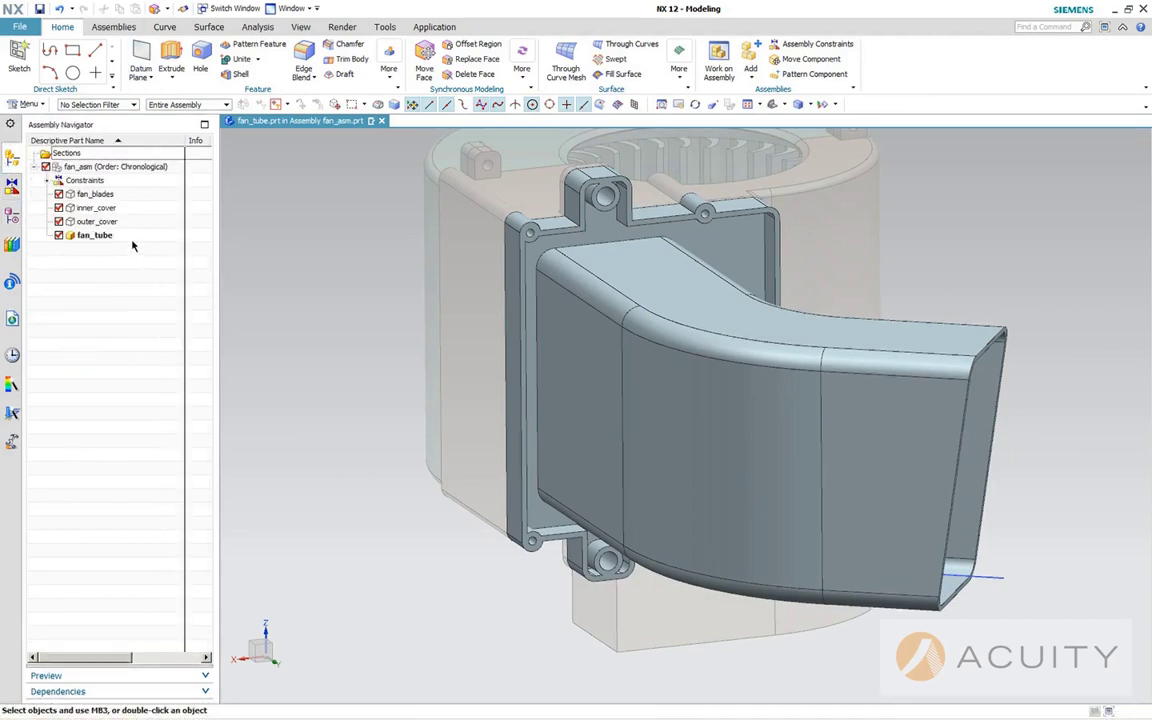
right_click(100, 166)
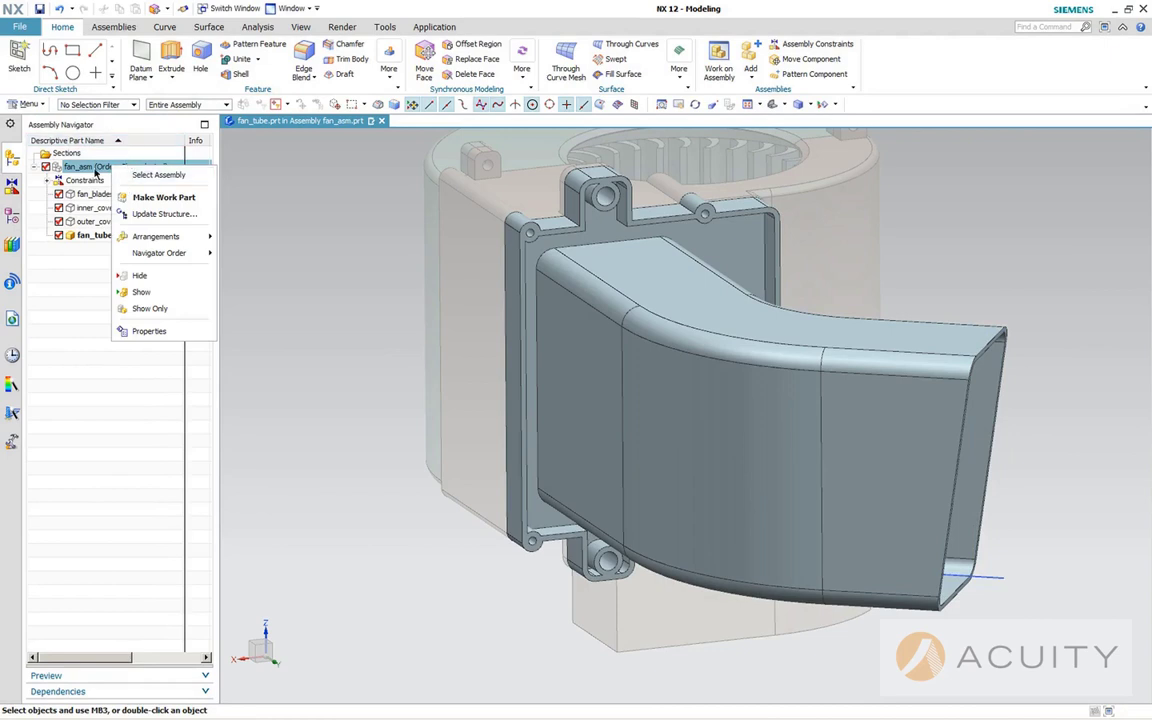
left_click(90, 165)
right_click(90, 165)
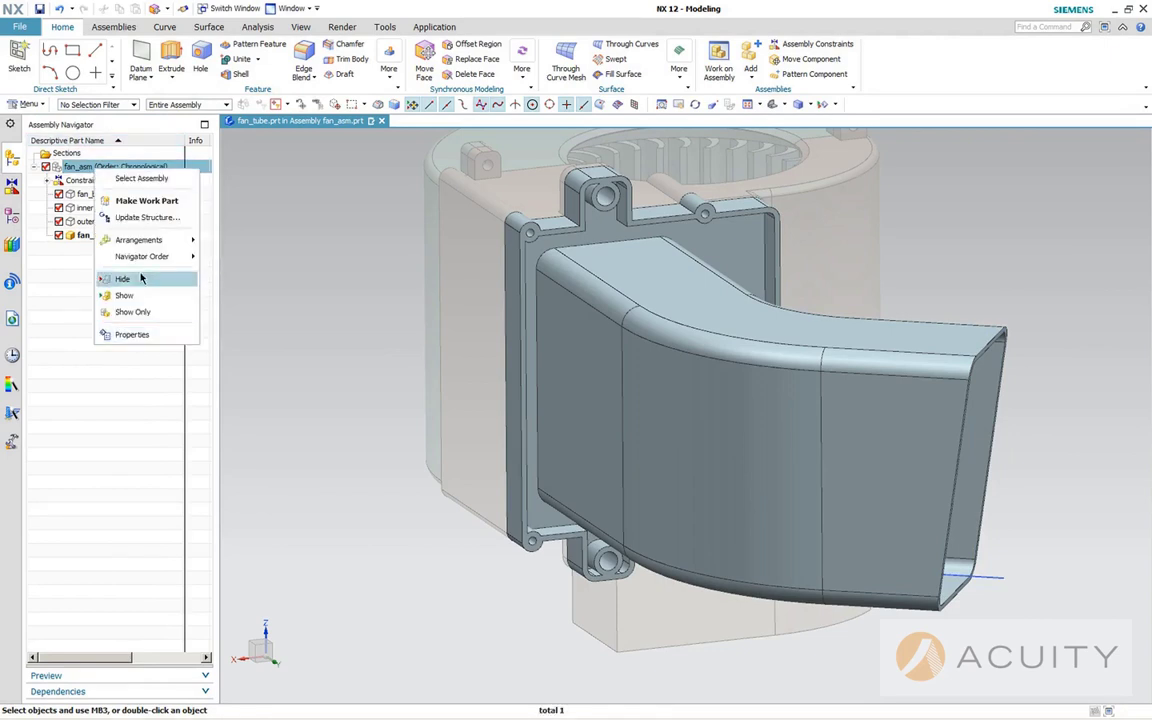
left_click(140, 200)
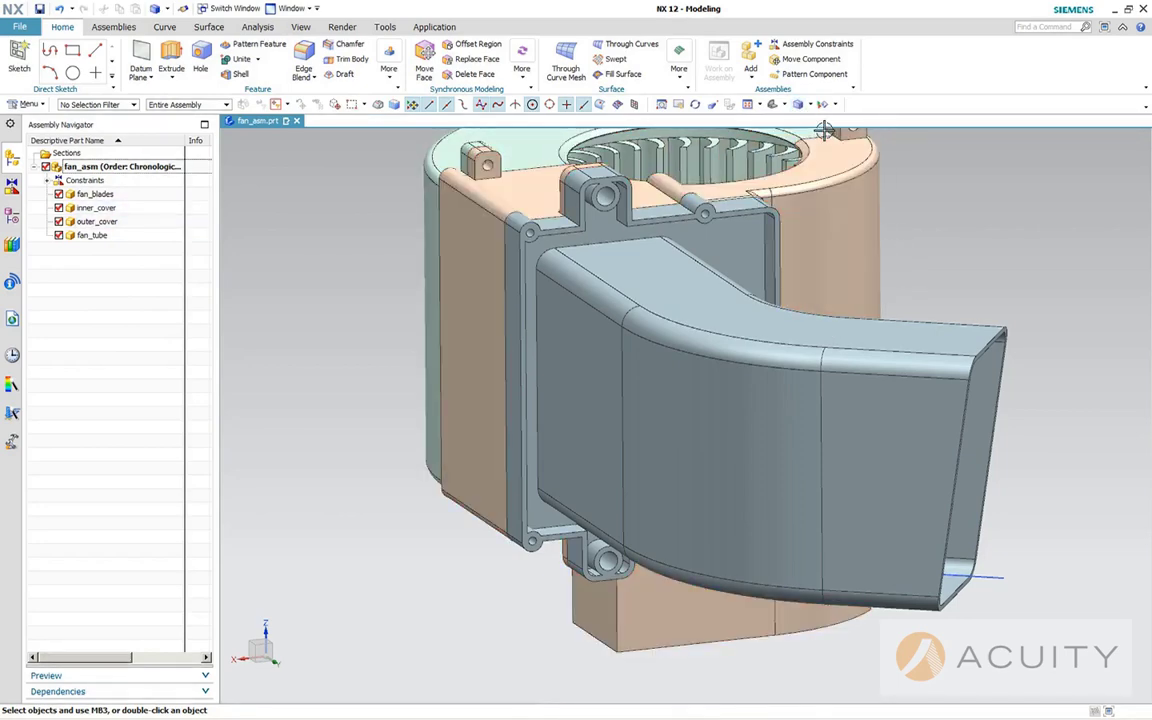
left_click(771, 105)
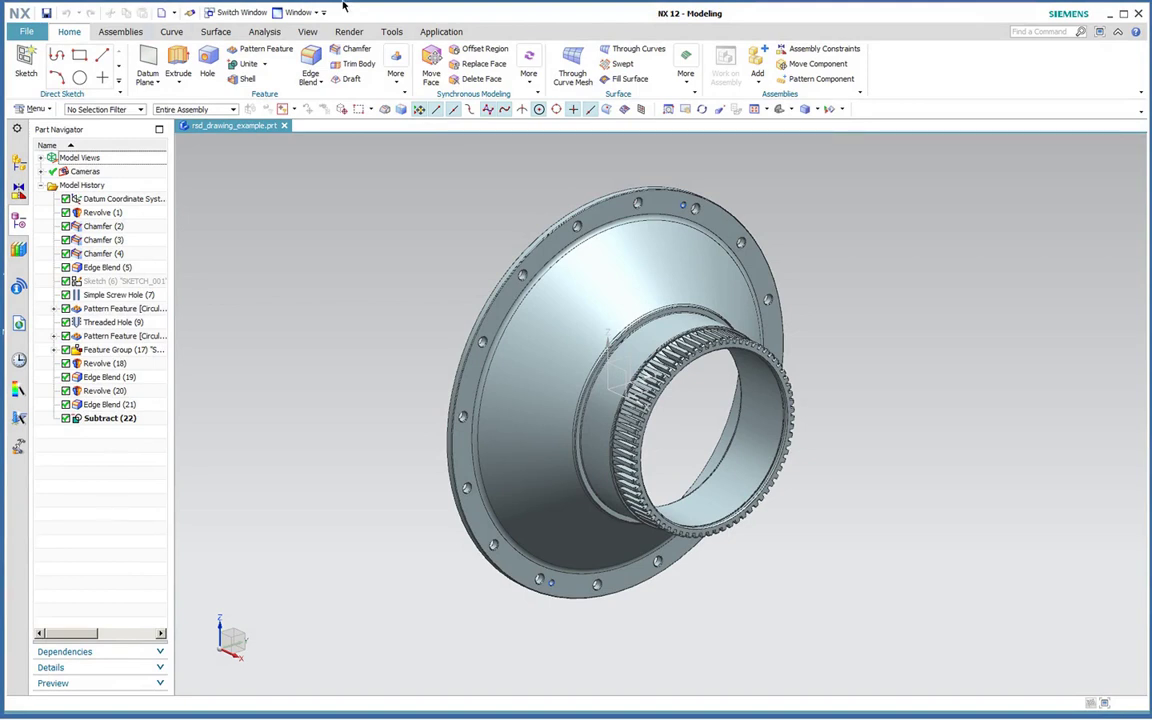
Start a new file rsd_drawing_example_dwg3.prt with the Acuity C-Size drawing template selected.
left_click(432, 33)
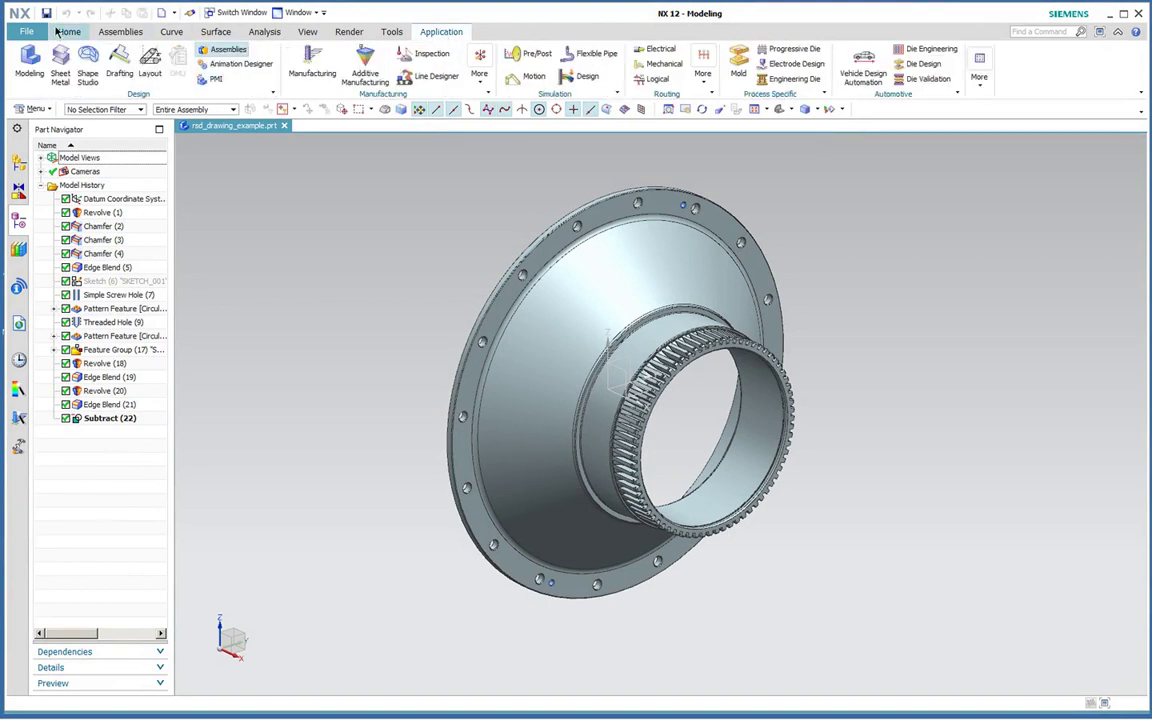
left_click(69, 31)
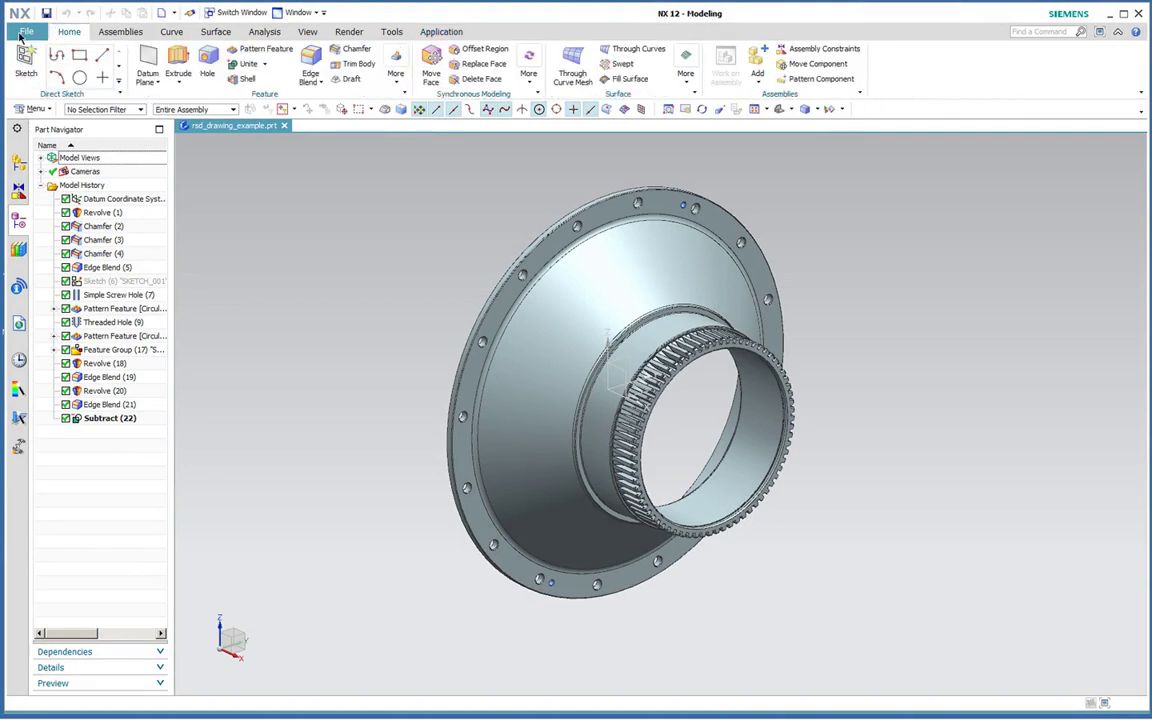
left_click(24, 31)
left_click(38, 51)
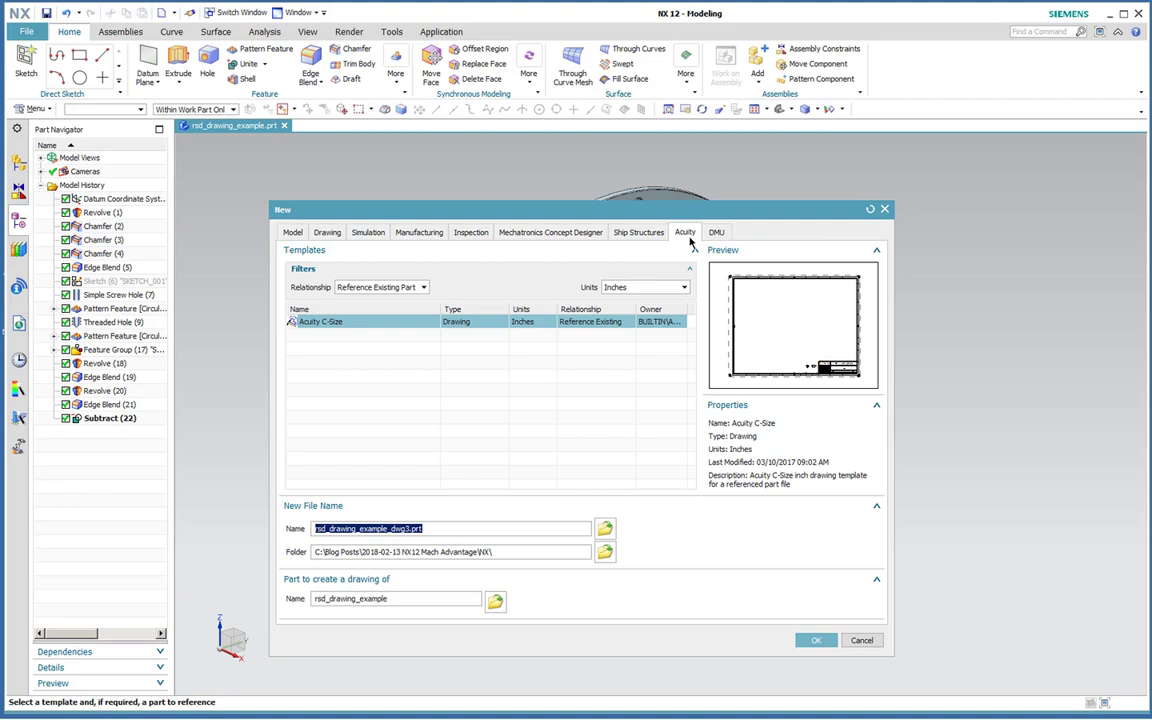
left_click(318, 332)
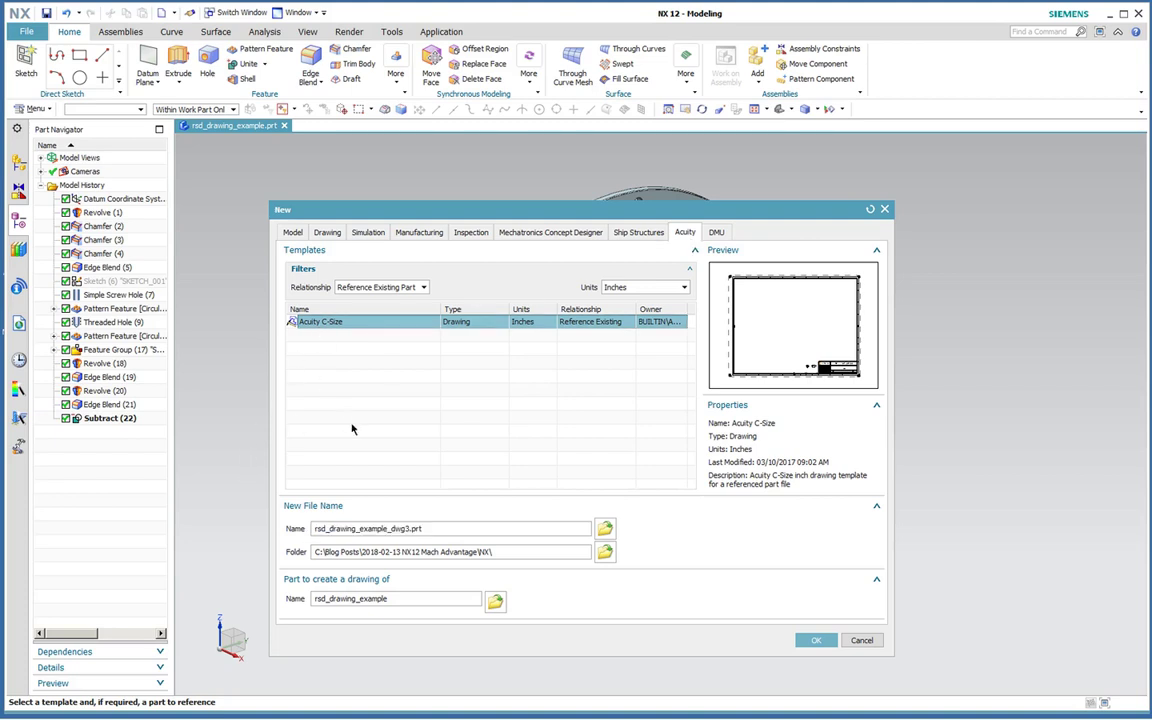
left_click(327, 232)
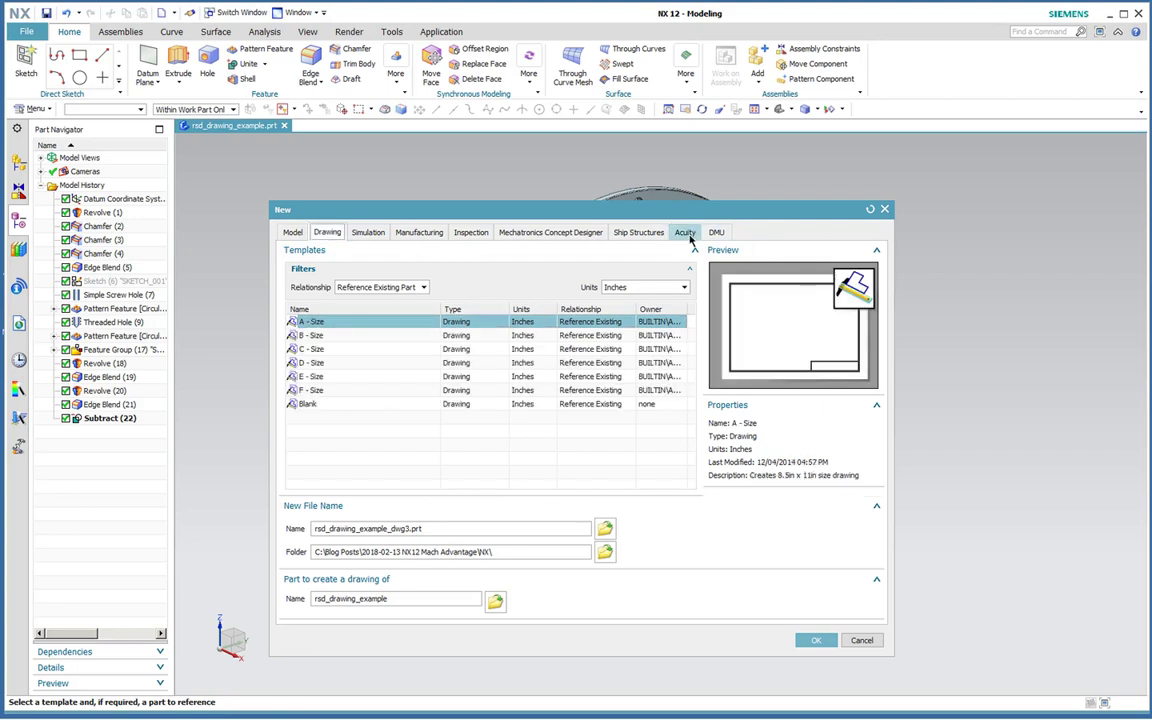
left_click(685, 232)
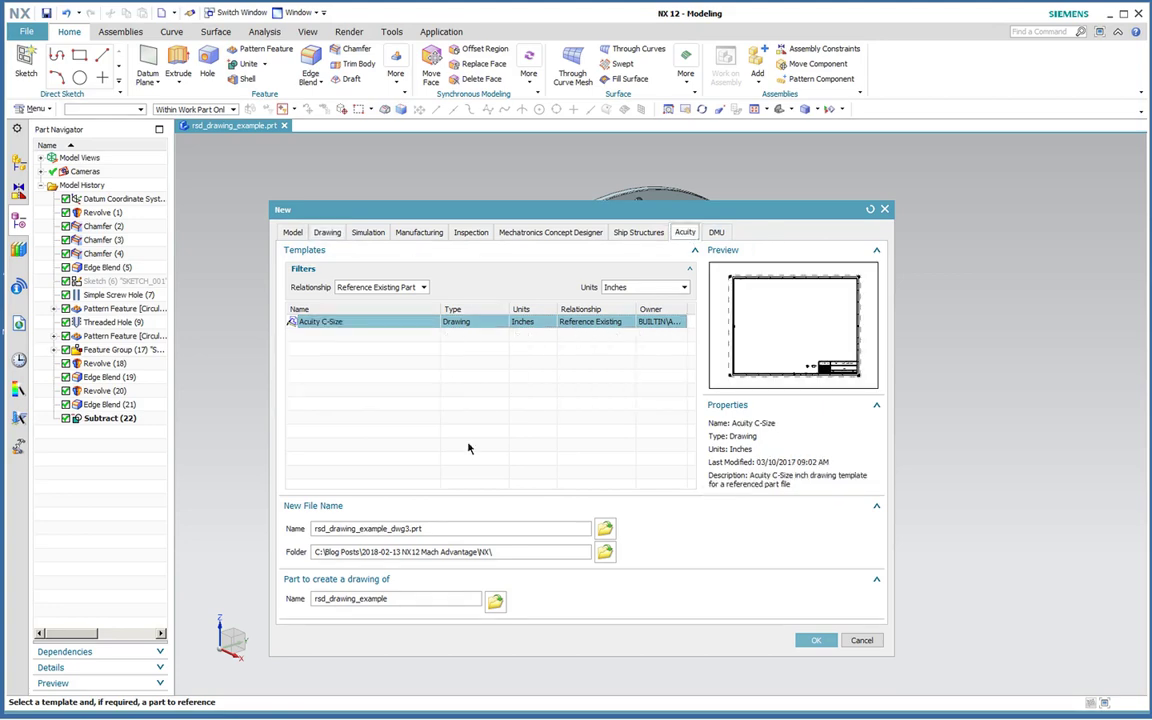
Create the C-size drawing and close Populate Title Block without entering values.
left_click(817, 641)
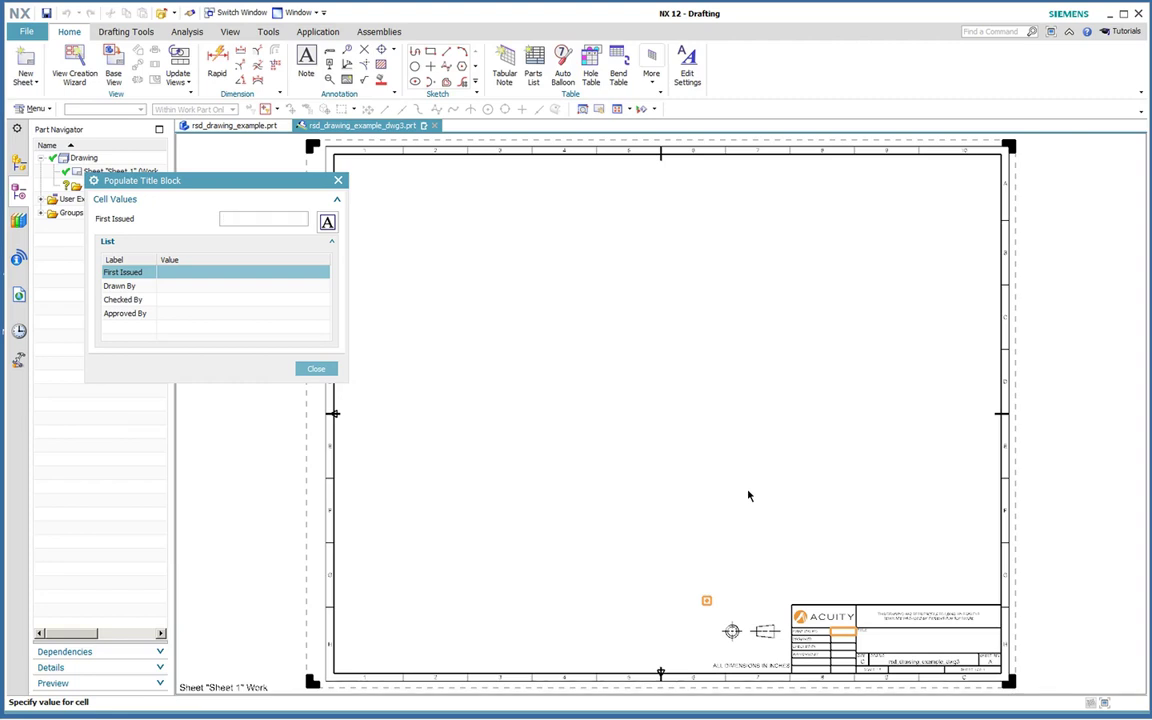
left_click(316, 369)
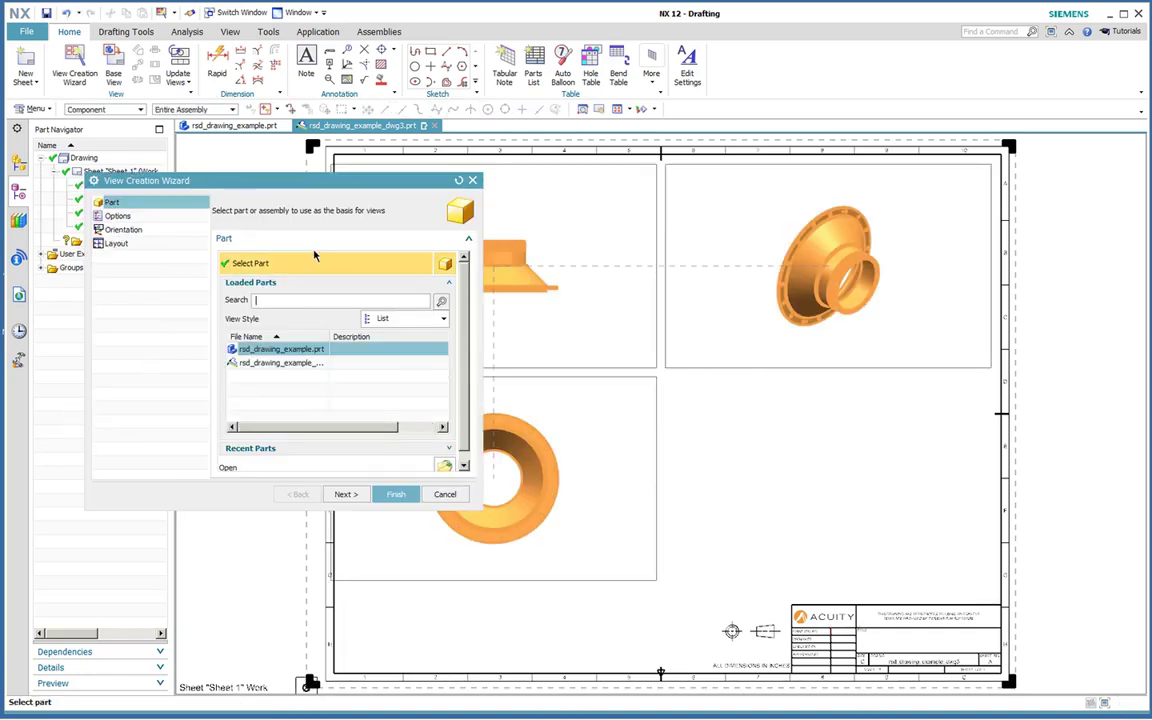
Turn off centerlines, use Left as parent orientation, add an isometric view, and finish.
left_click(362, 495)
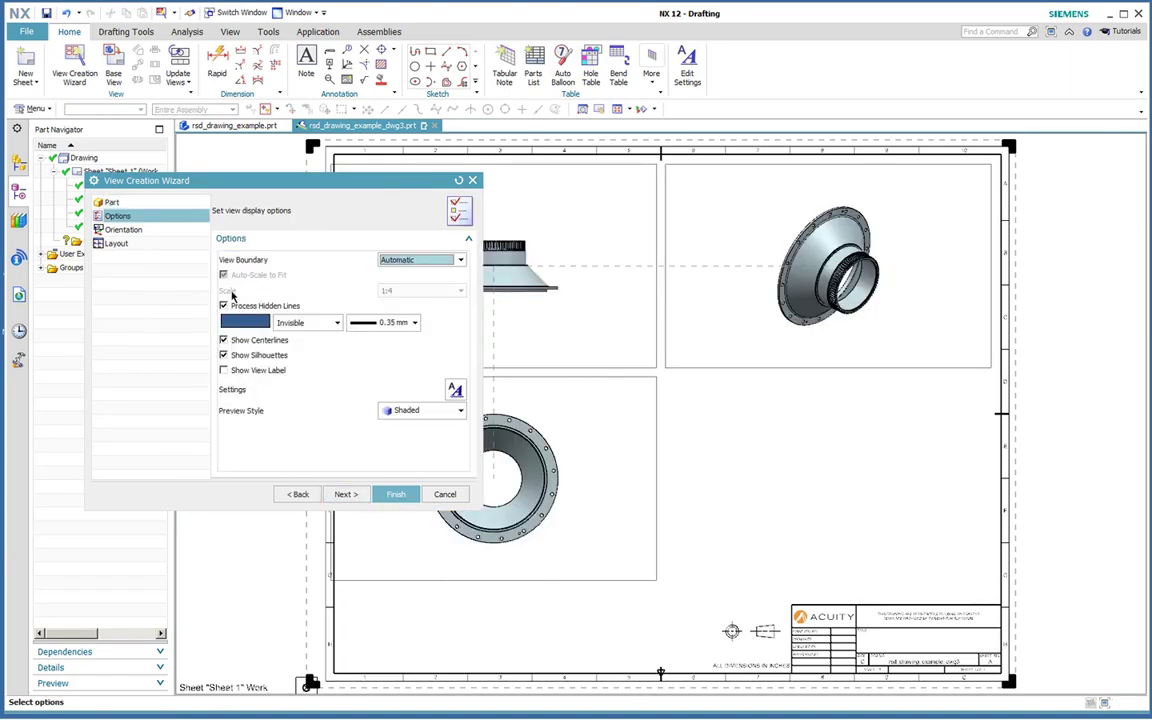
left_click(224, 341)
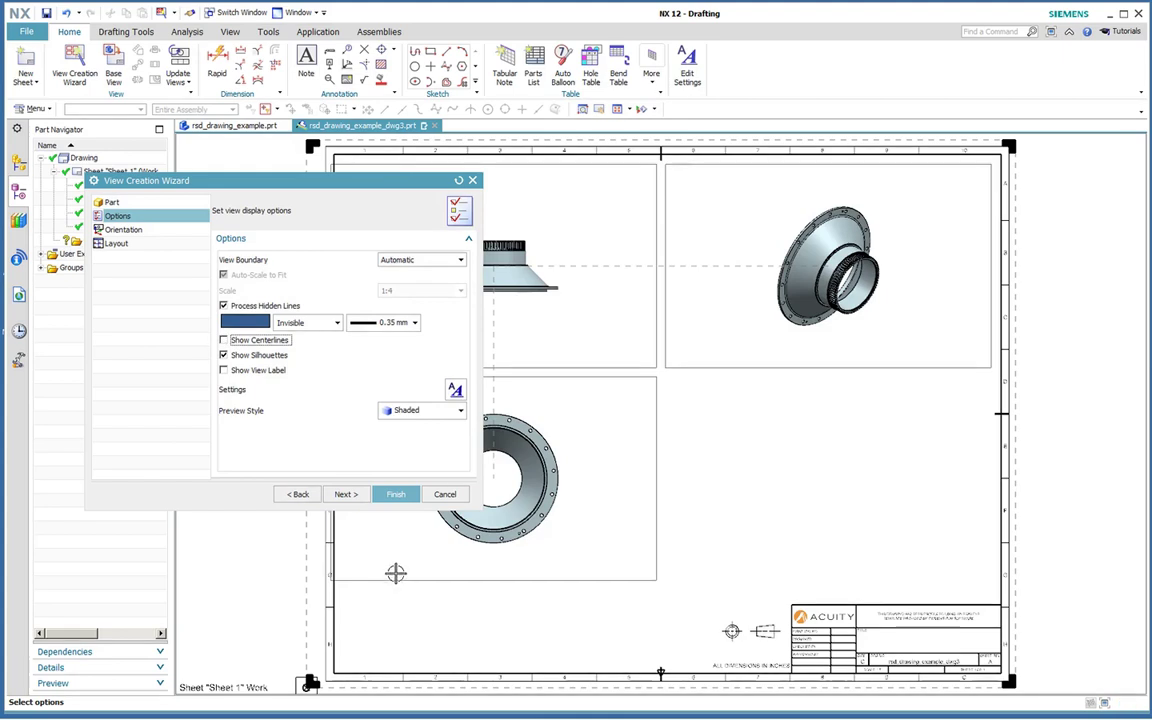
left_click(362, 497)
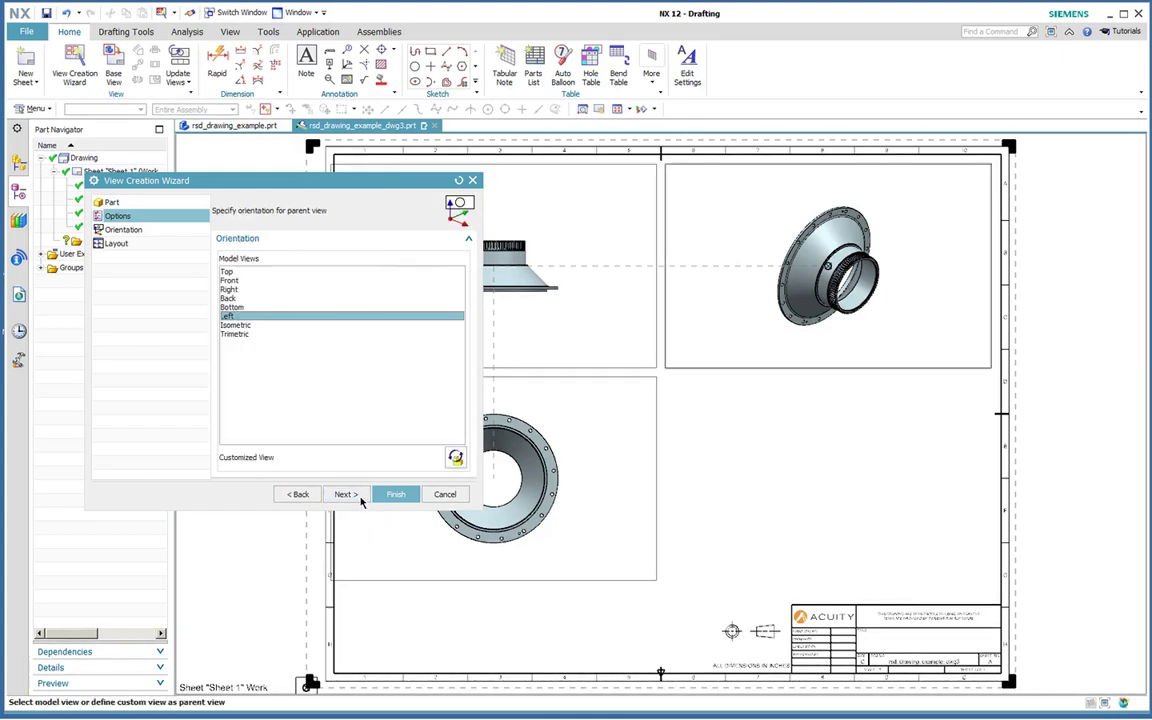
left_click(237, 334)
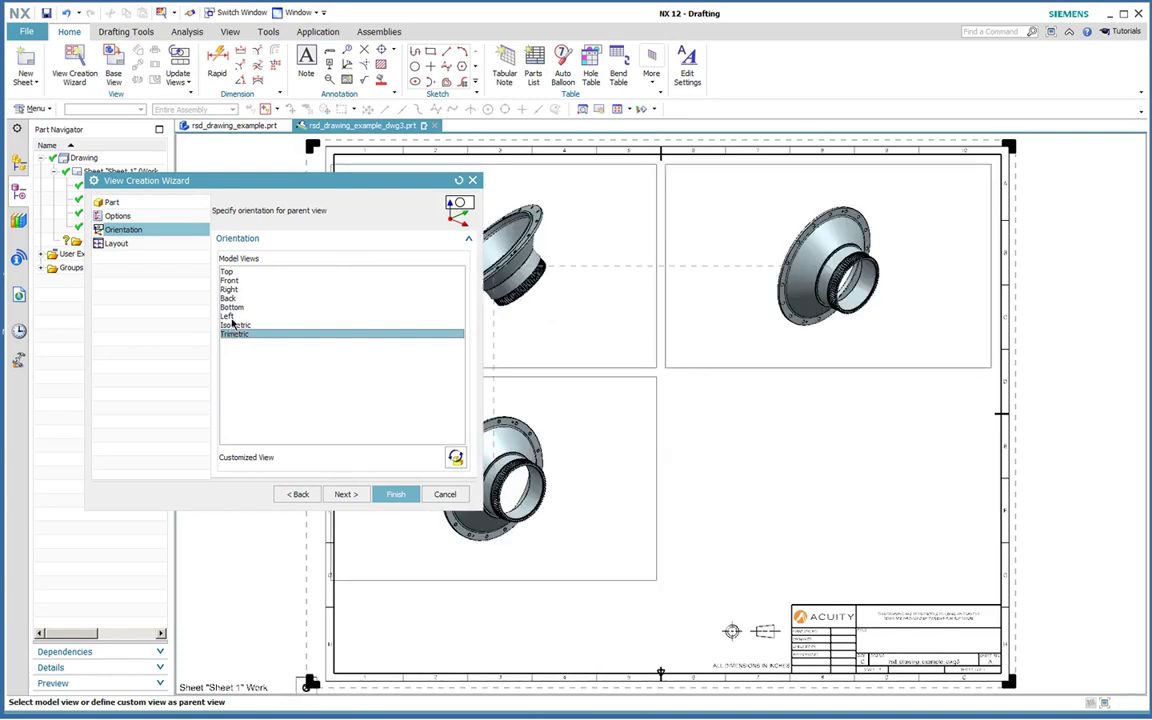
left_click(232, 317)
left_click(236, 308)
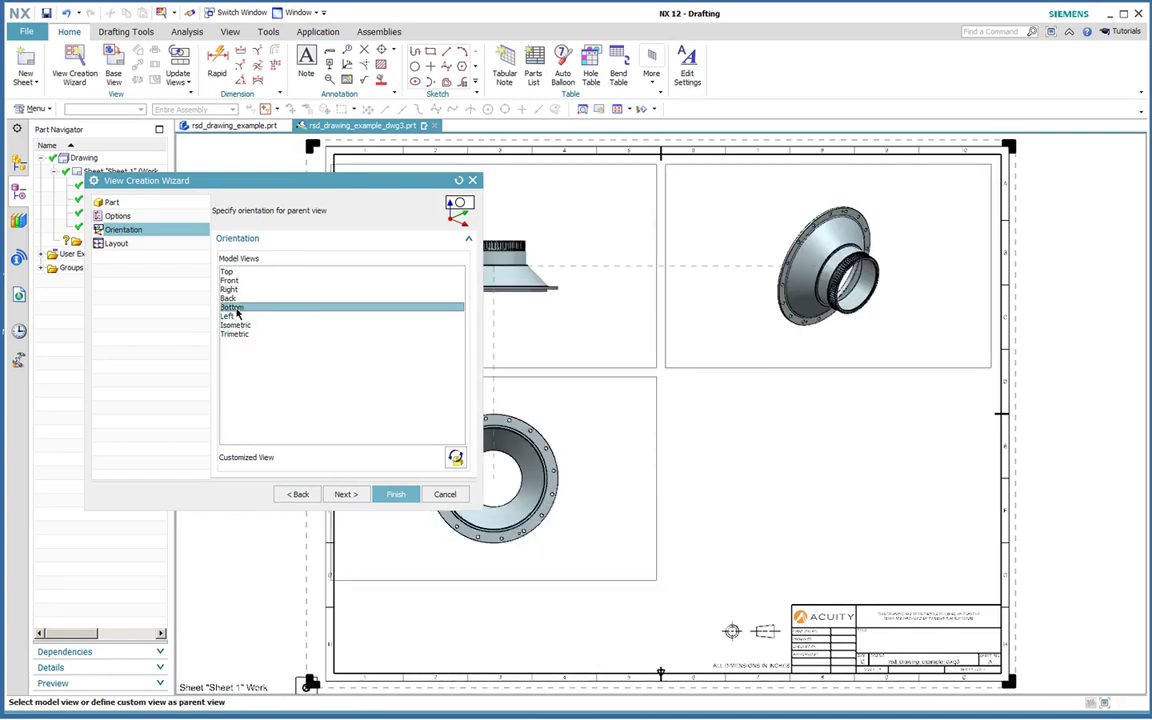
left_click(229, 316)
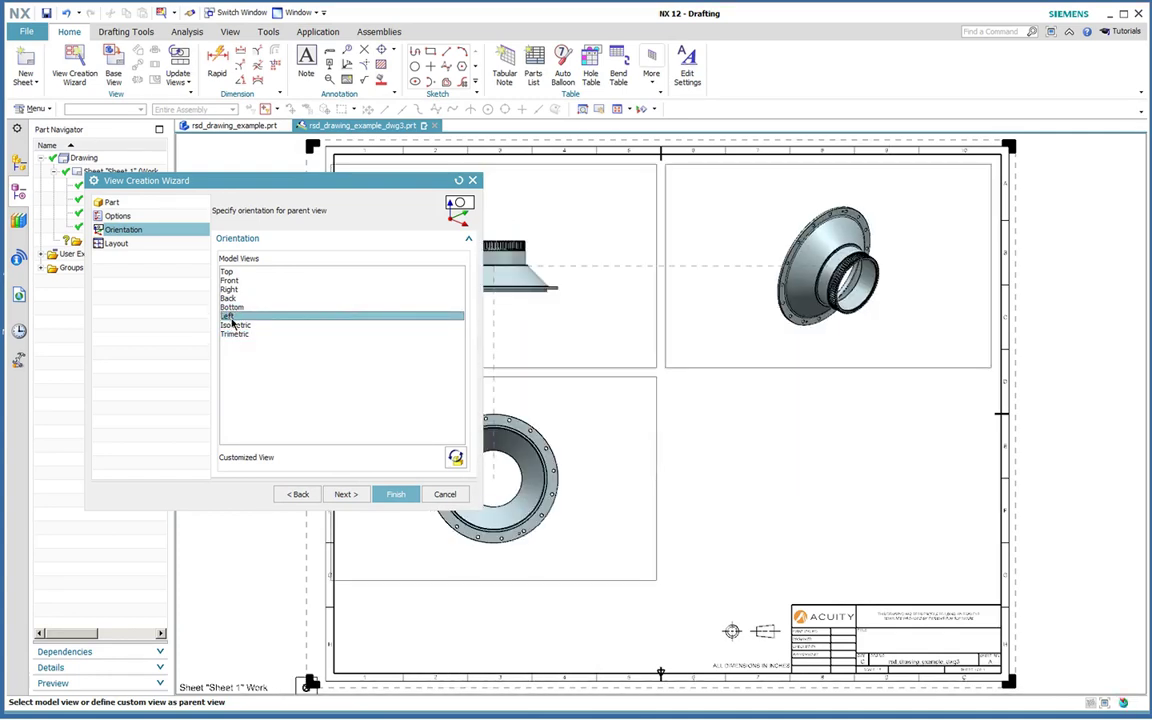
left_click(342, 494)
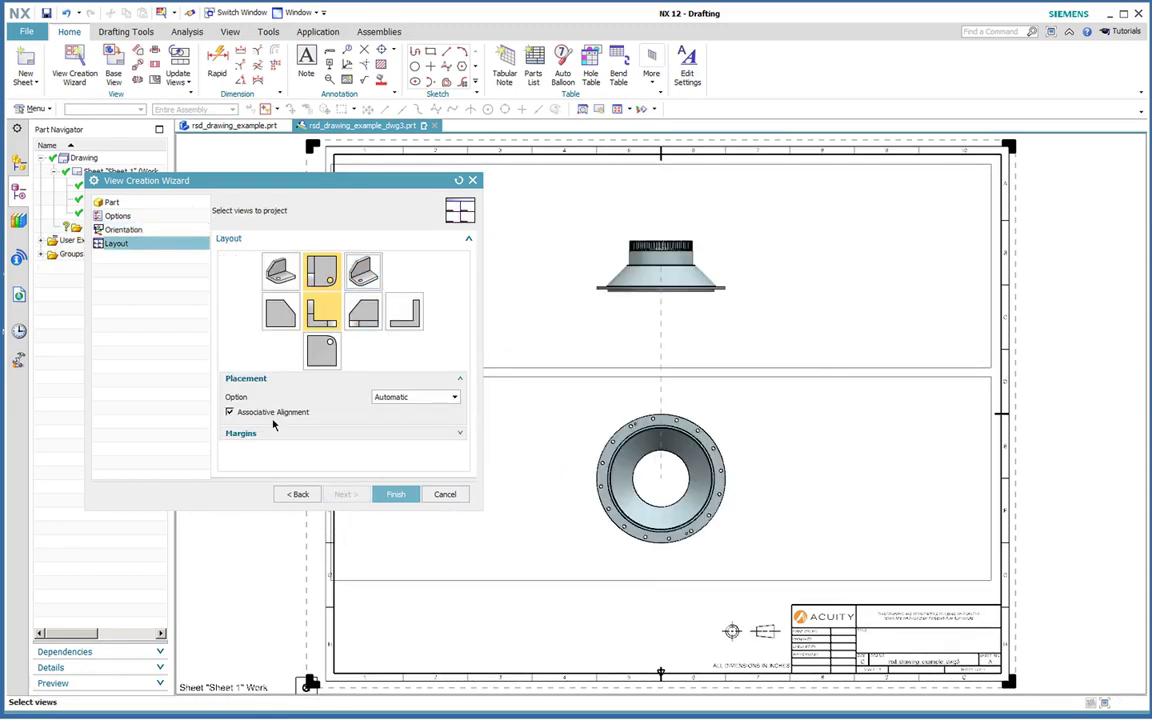
left_click(362, 272)
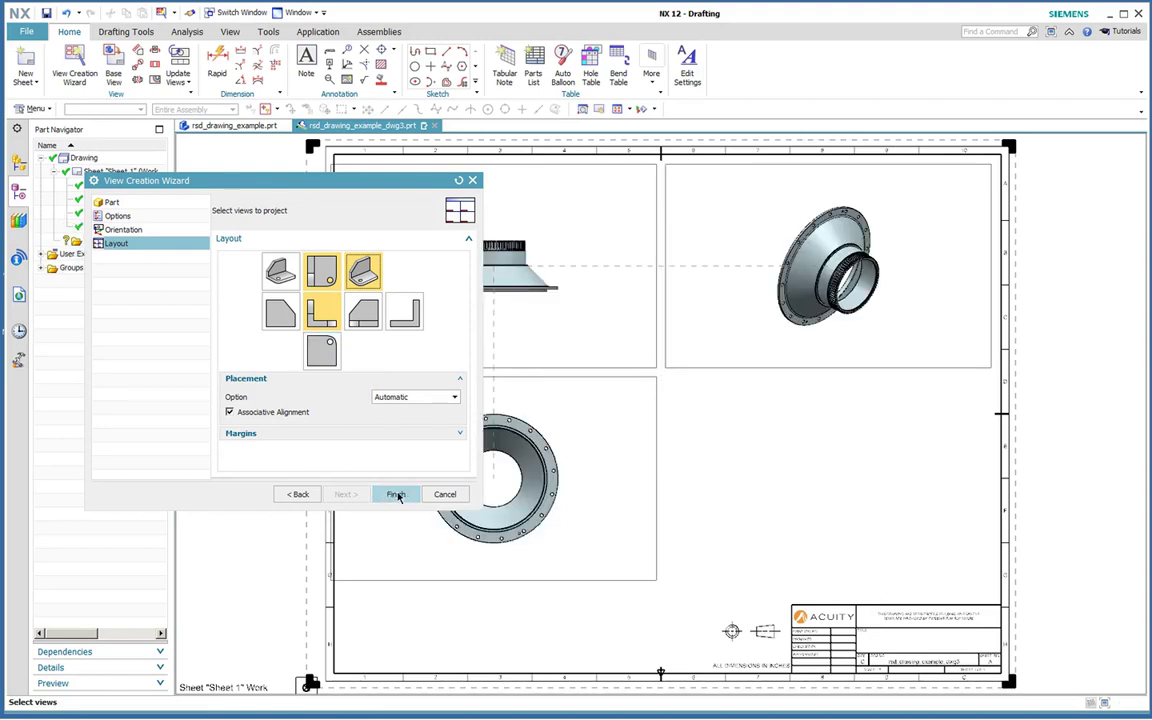
left_click(397, 495)
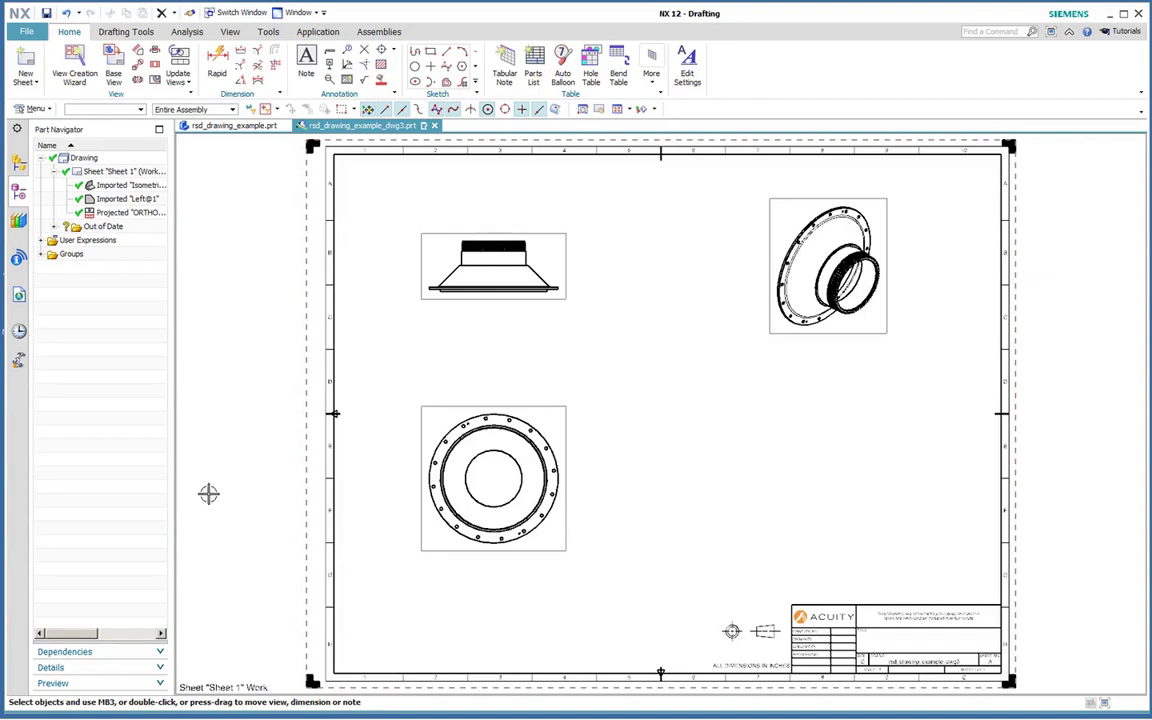
Start a section view through the flange circle's centre, with the direction set by Two Points.
left_click(156, 66)
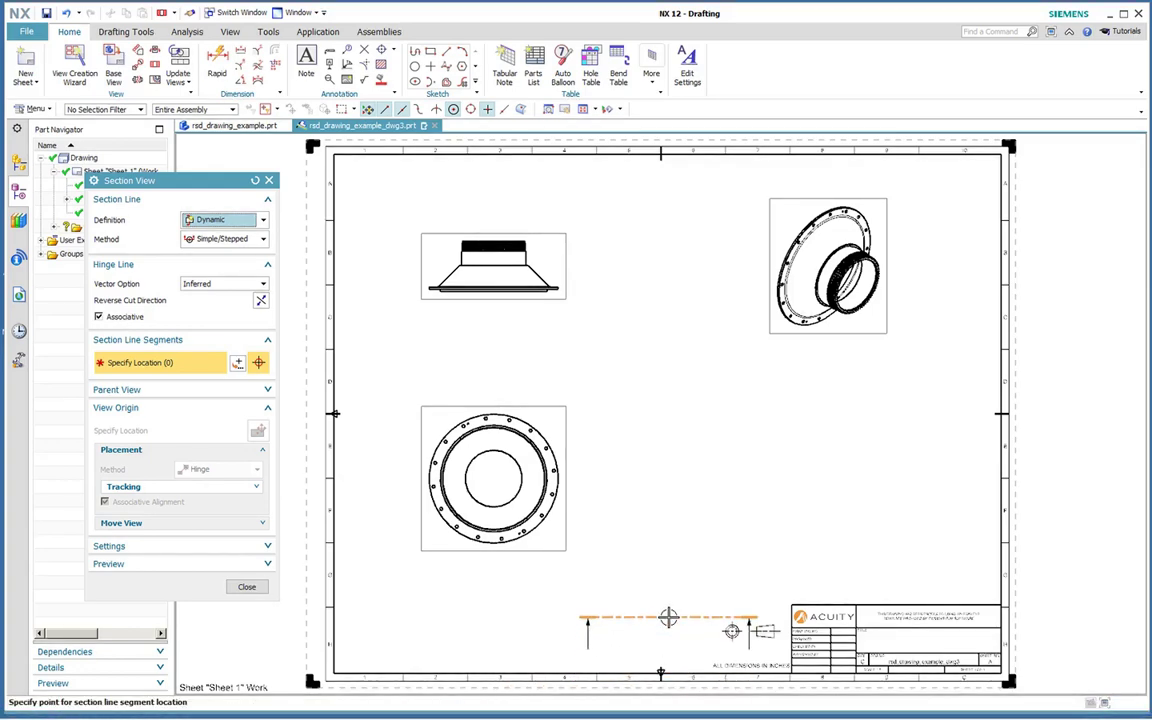
scroll(668, 621, "up", 5)
scroll(675, 612, "up", 2)
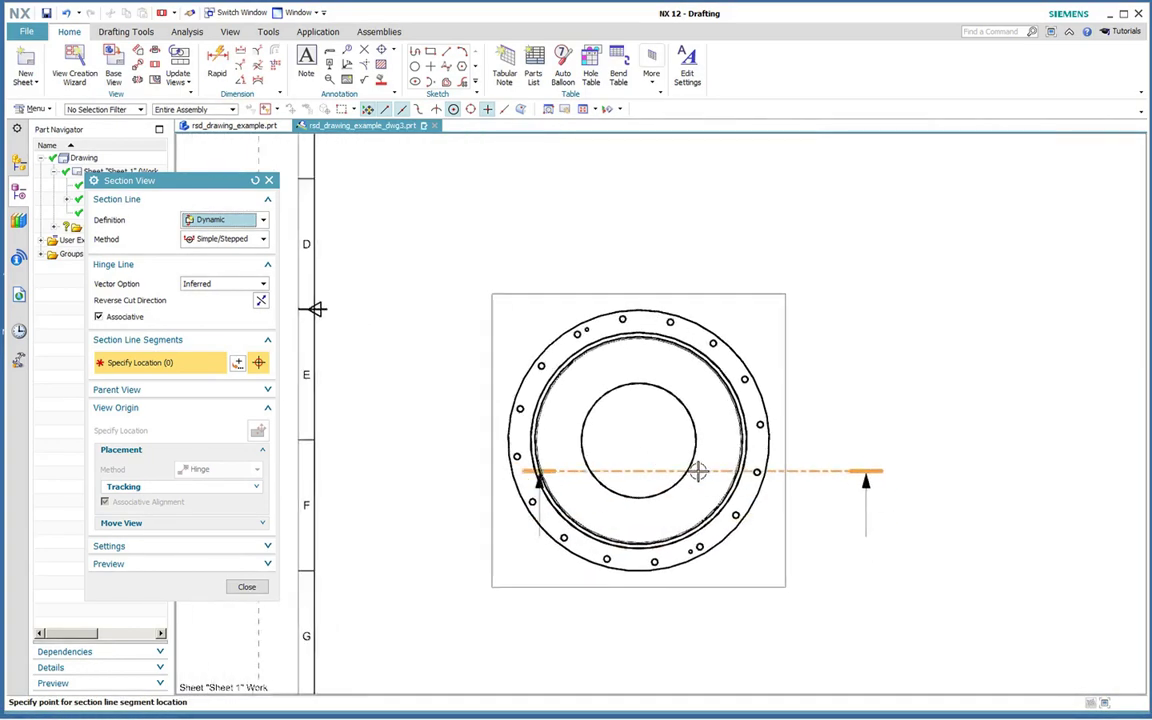
left_click(633, 443)
middle_click(522, 515)
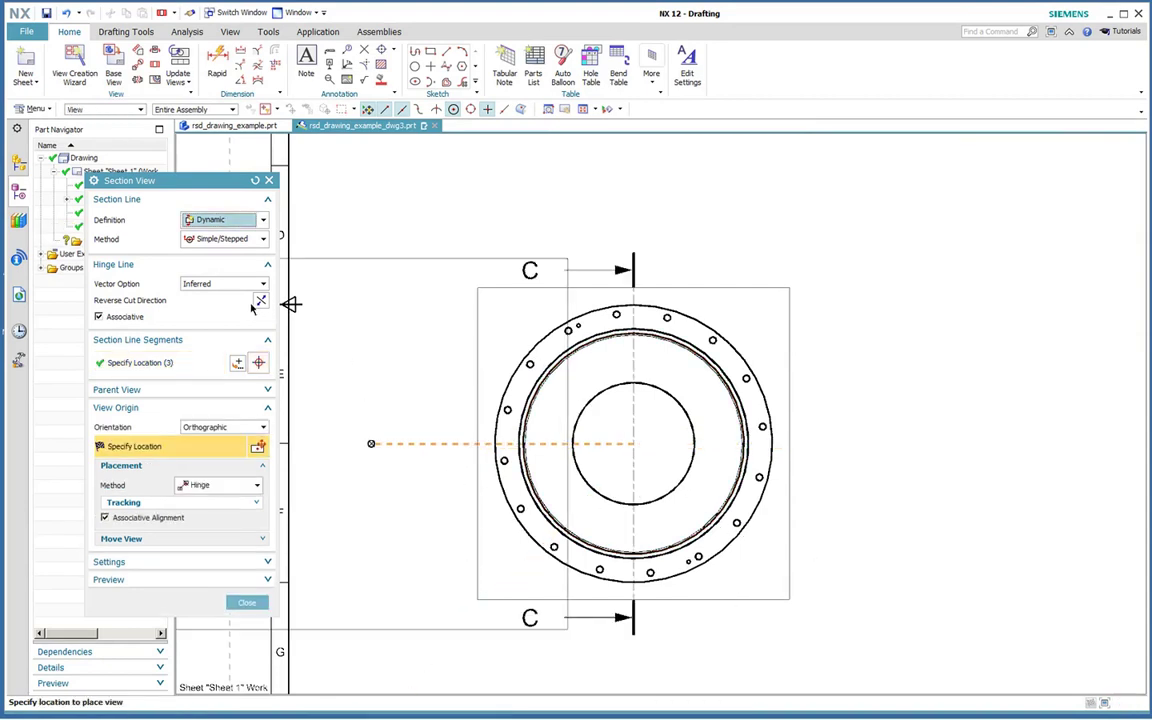
left_click(223, 283)
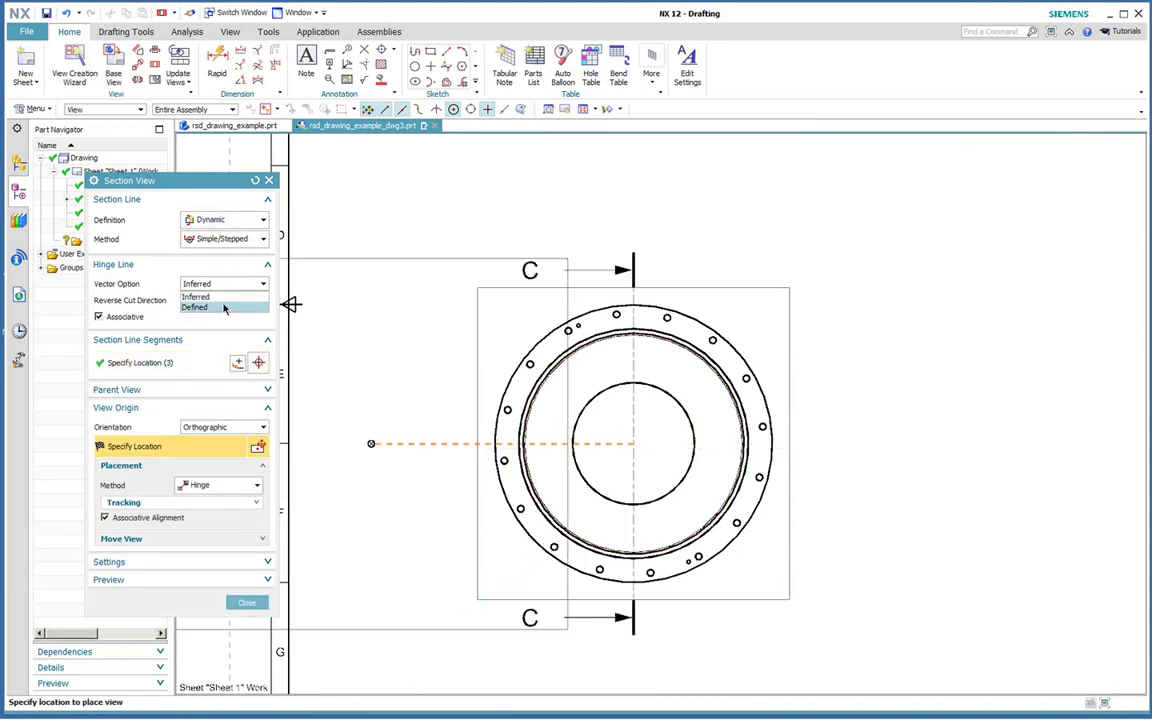
left_click(226, 306)
left_click(263, 303)
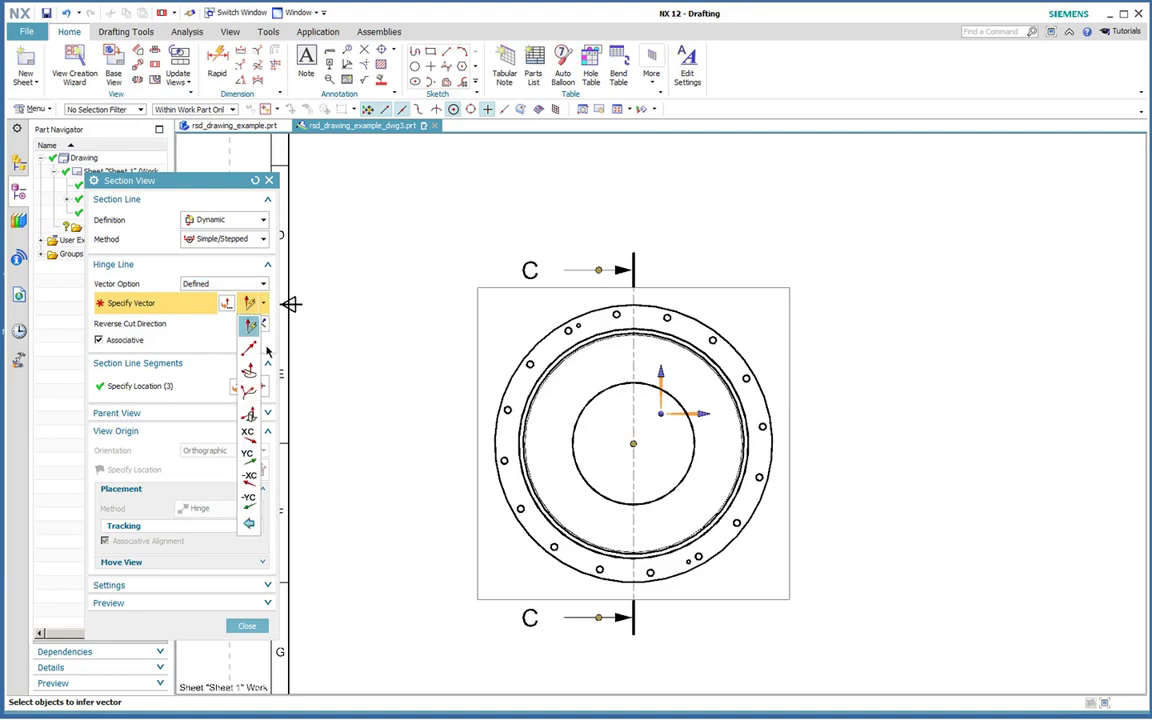
left_click(250, 347)
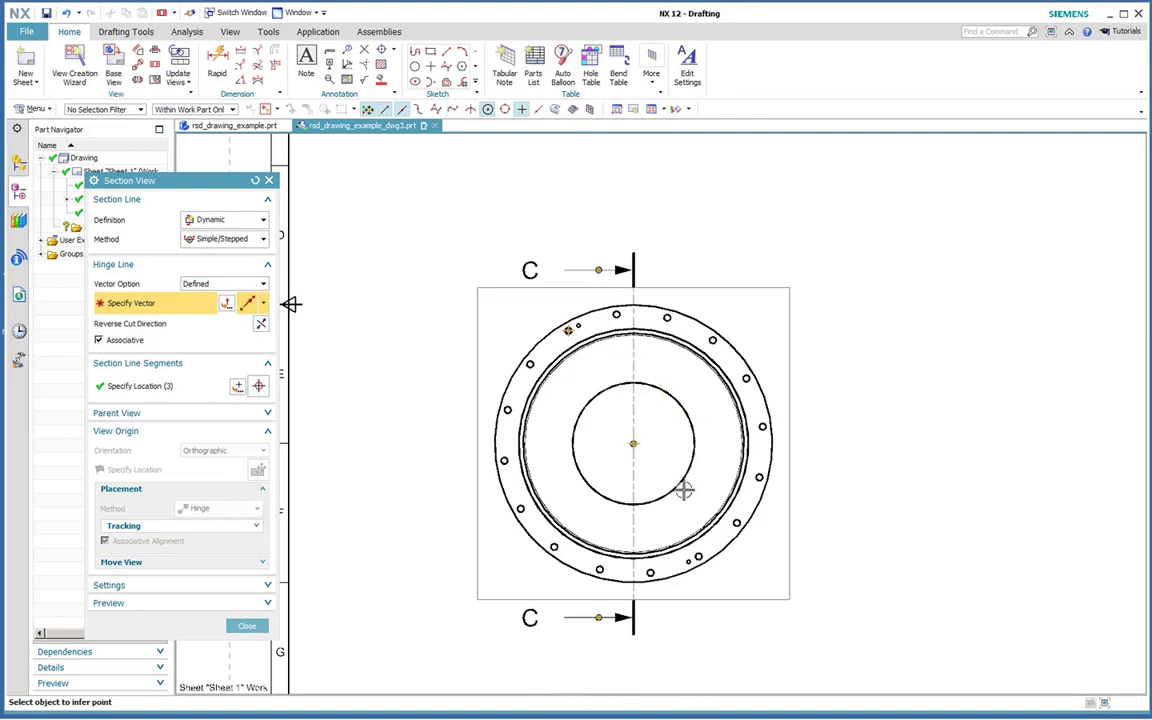
Route the section line through a bolt hole, adding a bend point and shifting its outer leg left.
left_click(696, 555)
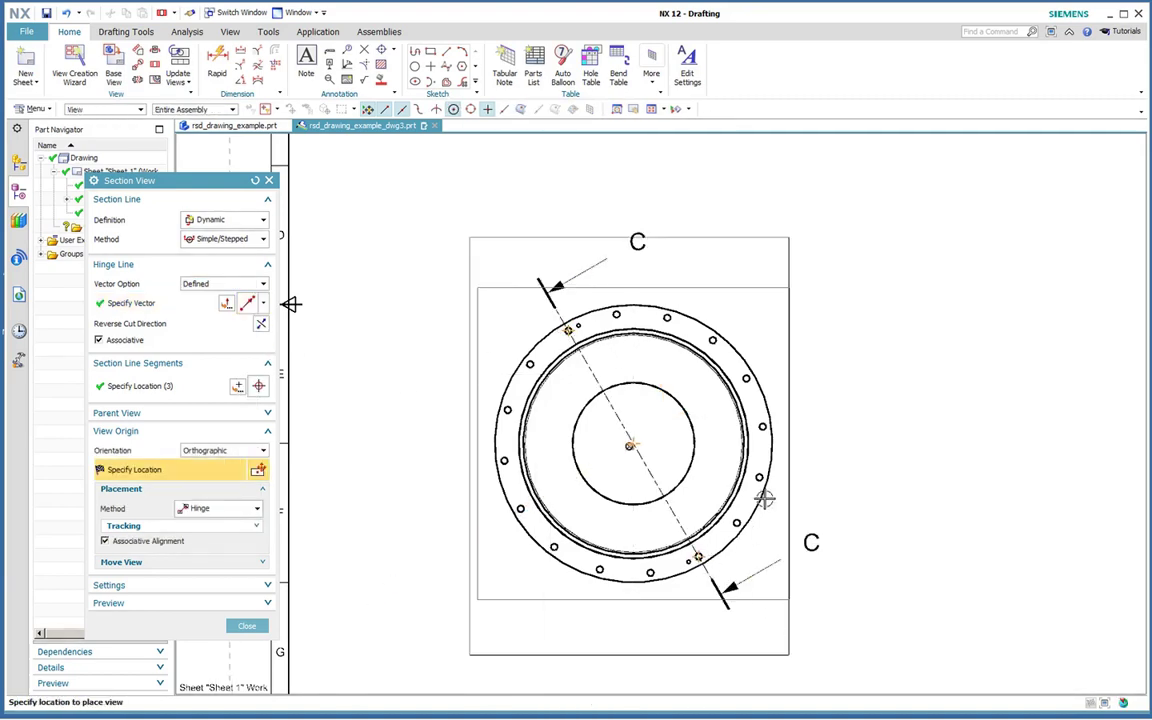
right_click(828, 341)
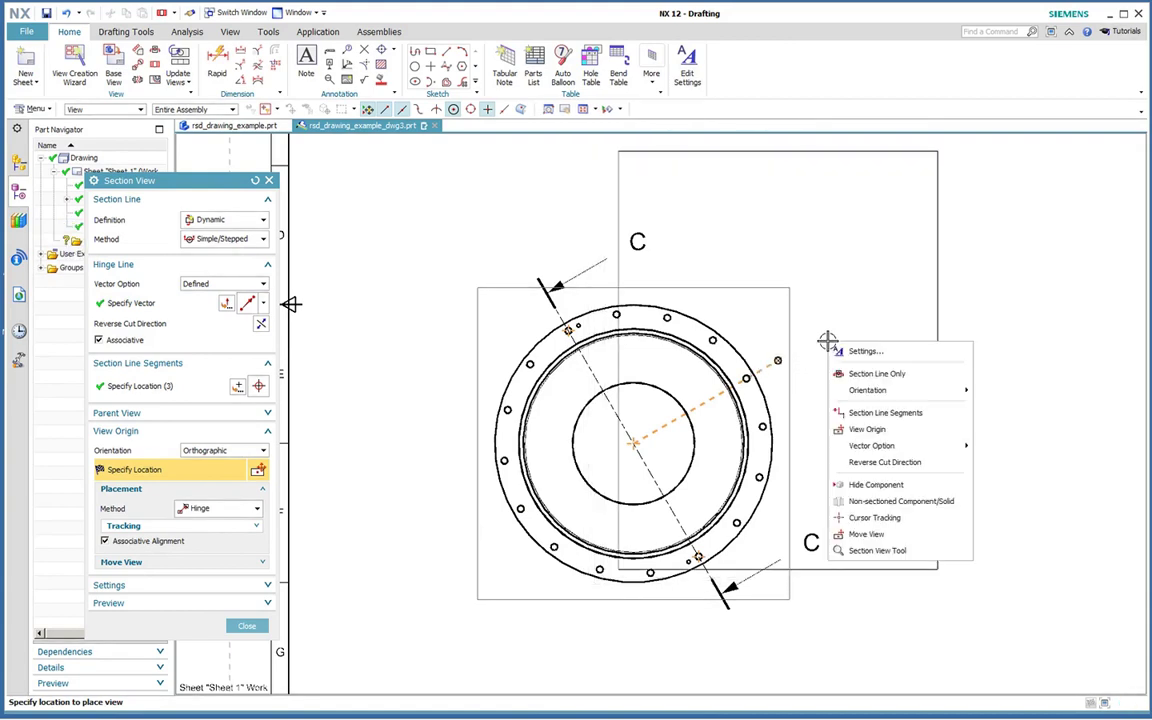
left_click(889, 415)
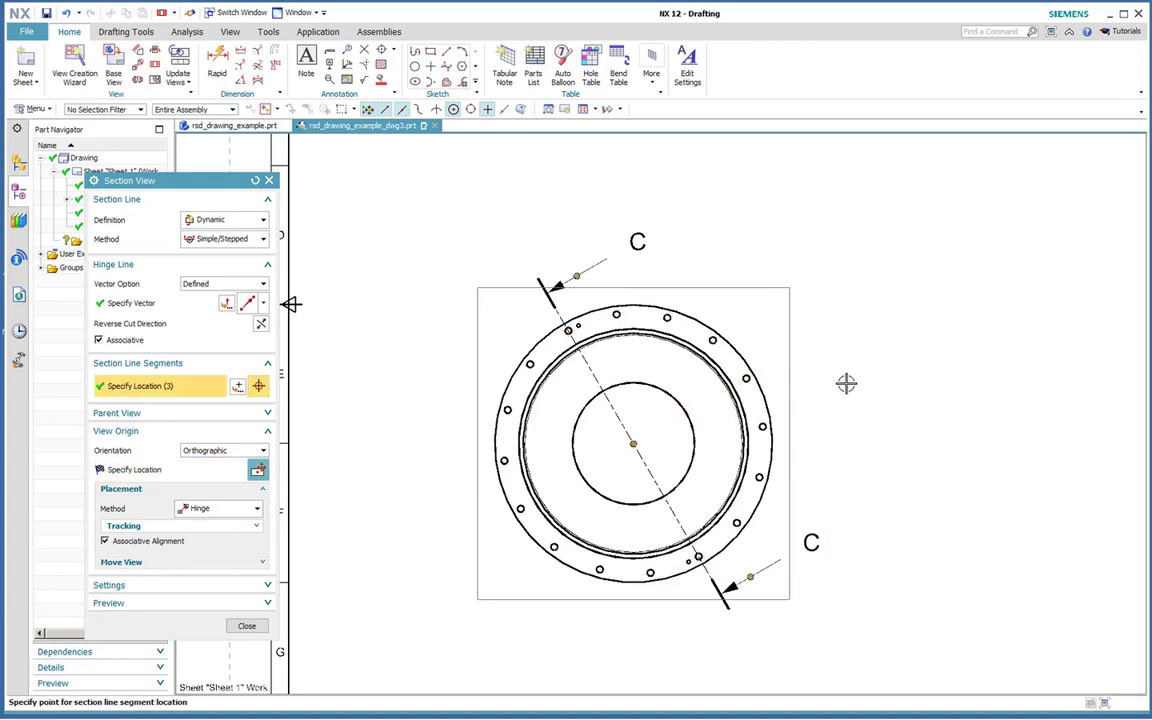
left_click(832, 334)
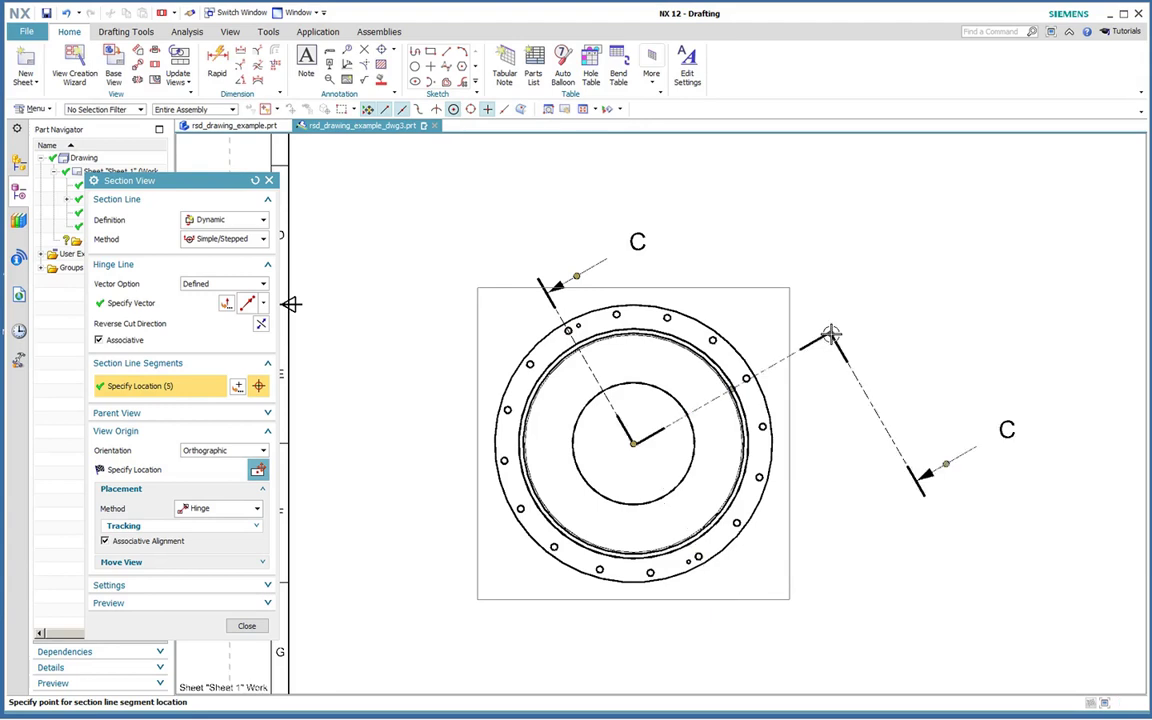
left_click(733, 390)
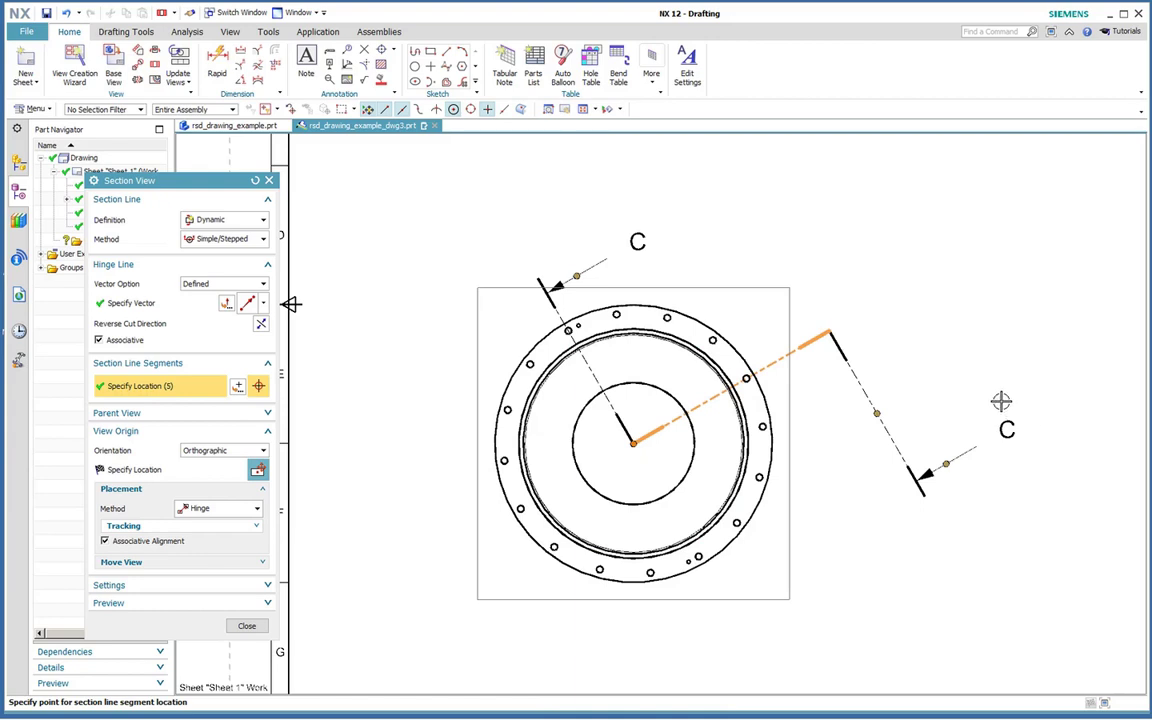
left_click_drag(876, 413, 840, 434)
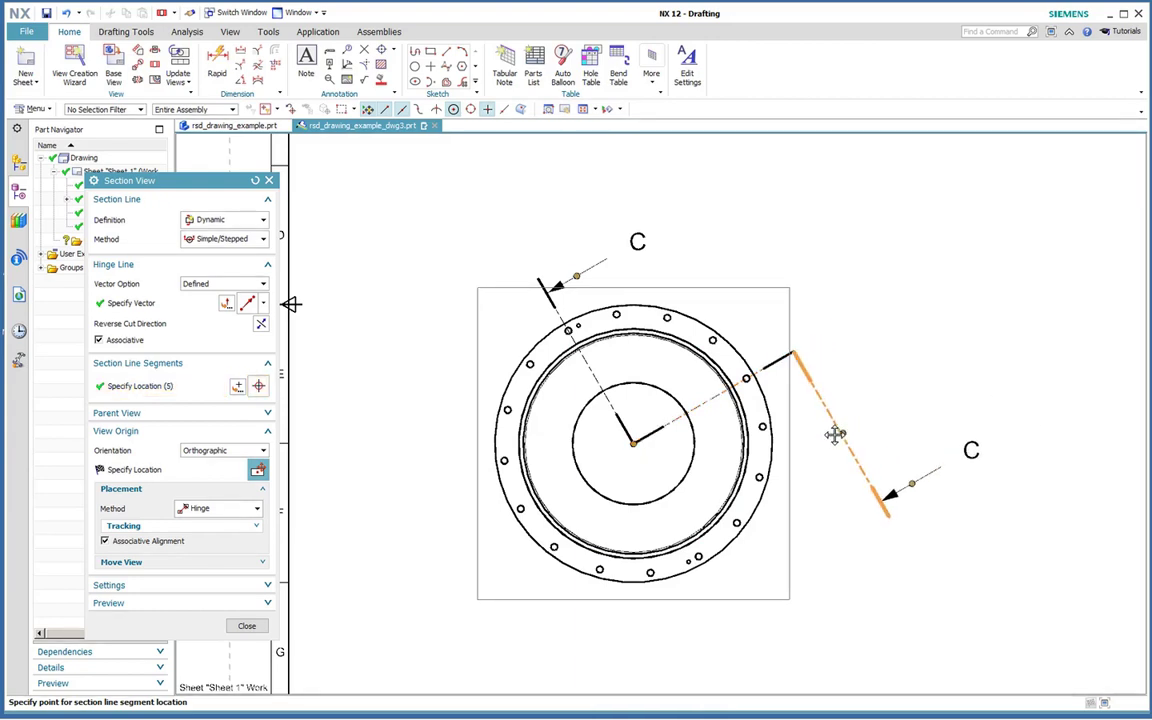
Place SECTION C-C to the right of the flange view and close the dialog.
middle_click(953, 228)
scroll(923, 249, "down", 4)
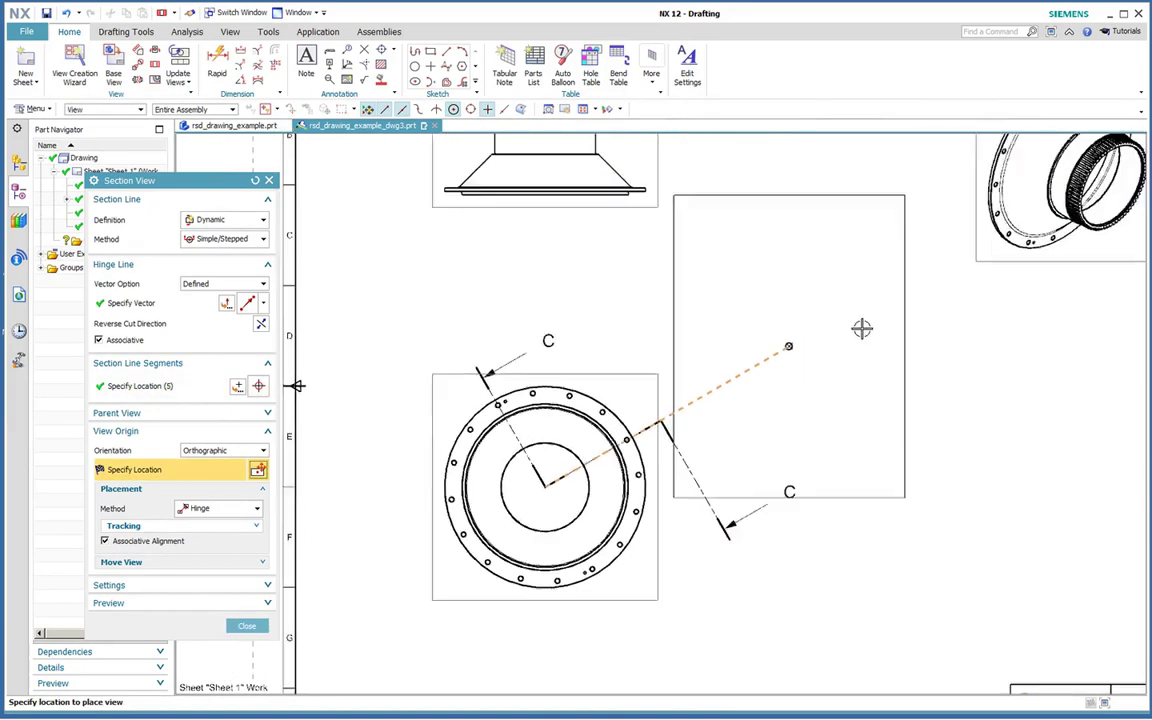
left_click(803, 327)
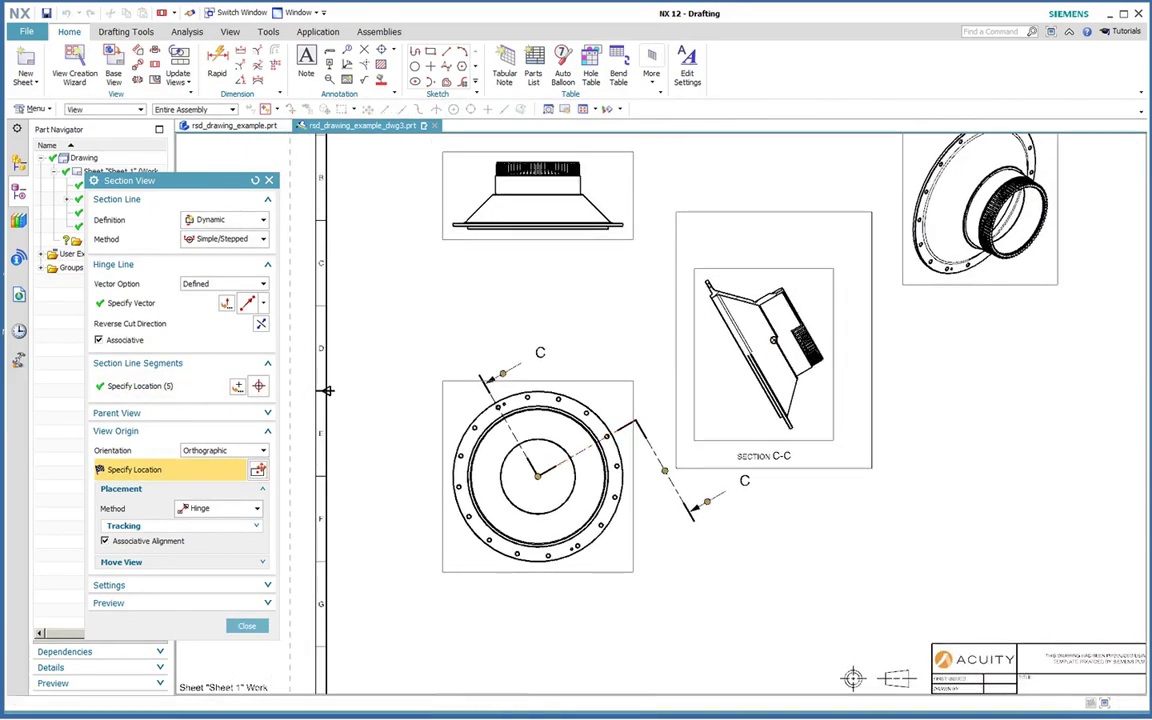
left_click(246, 610)
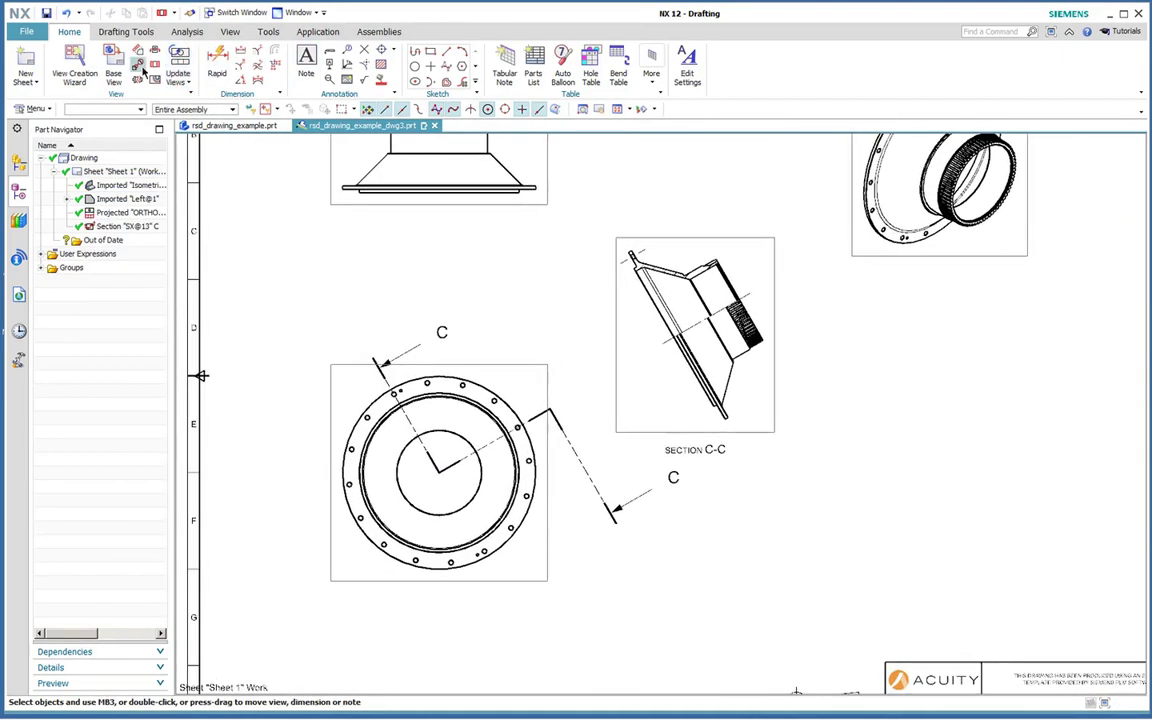
Add circular DETAIL D at 2:1 of SECTION C-C's upper corner, placed at the sheet's lower right.
left_click(138, 64)
scroll(1025, 474, "up", 6)
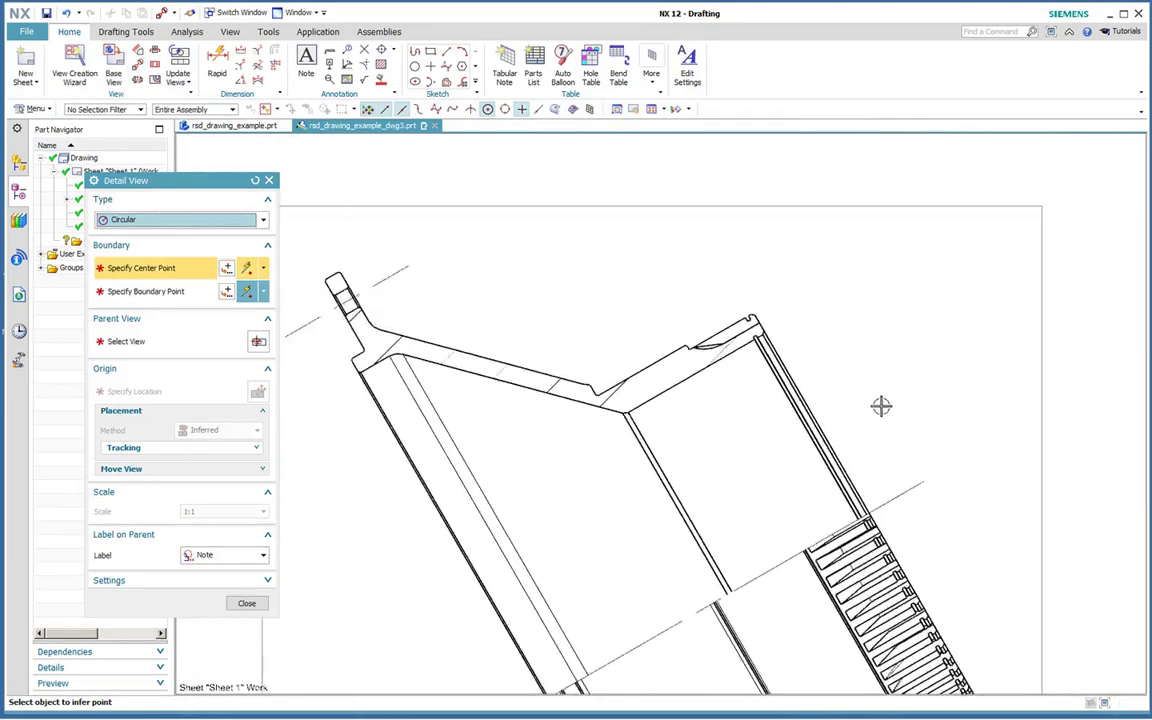
left_click(672, 290)
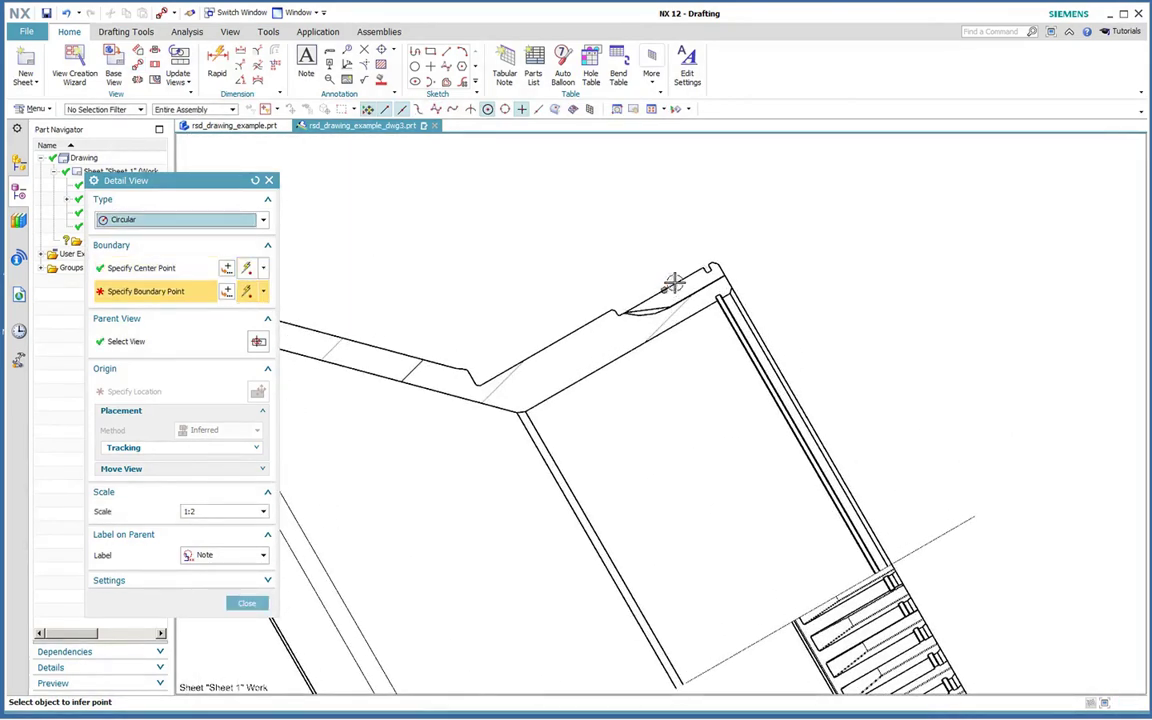
left_click(722, 222)
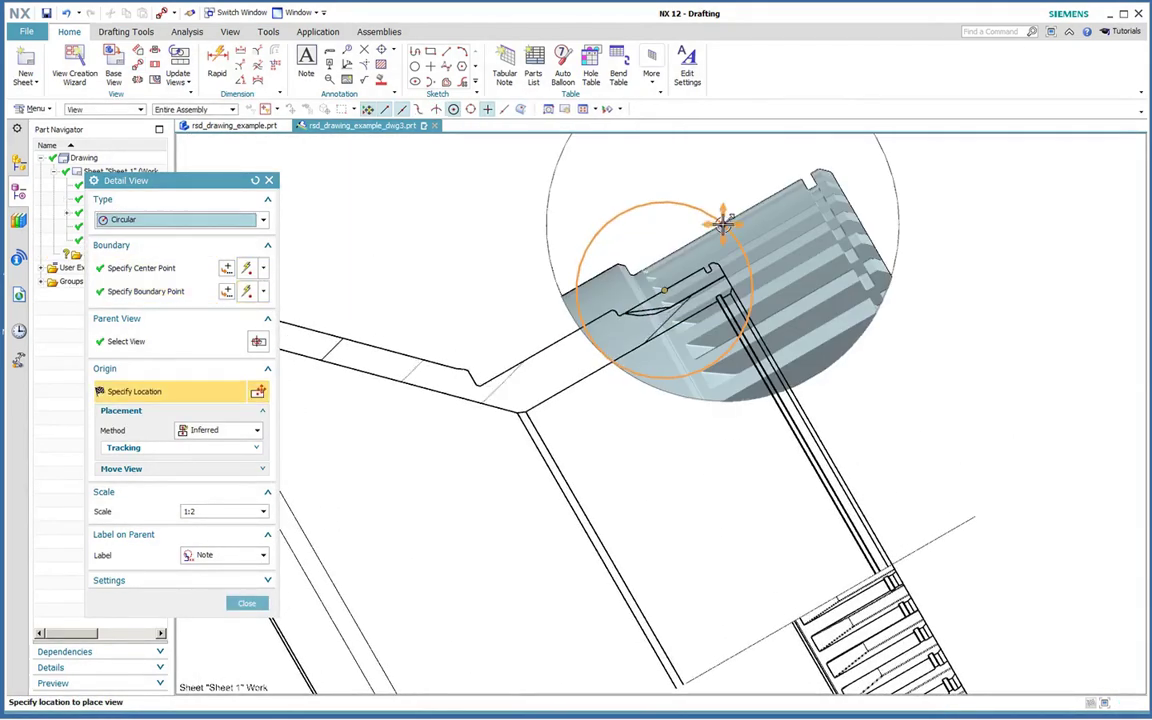
scroll(586, 457, "down", 2)
left_click(222, 511)
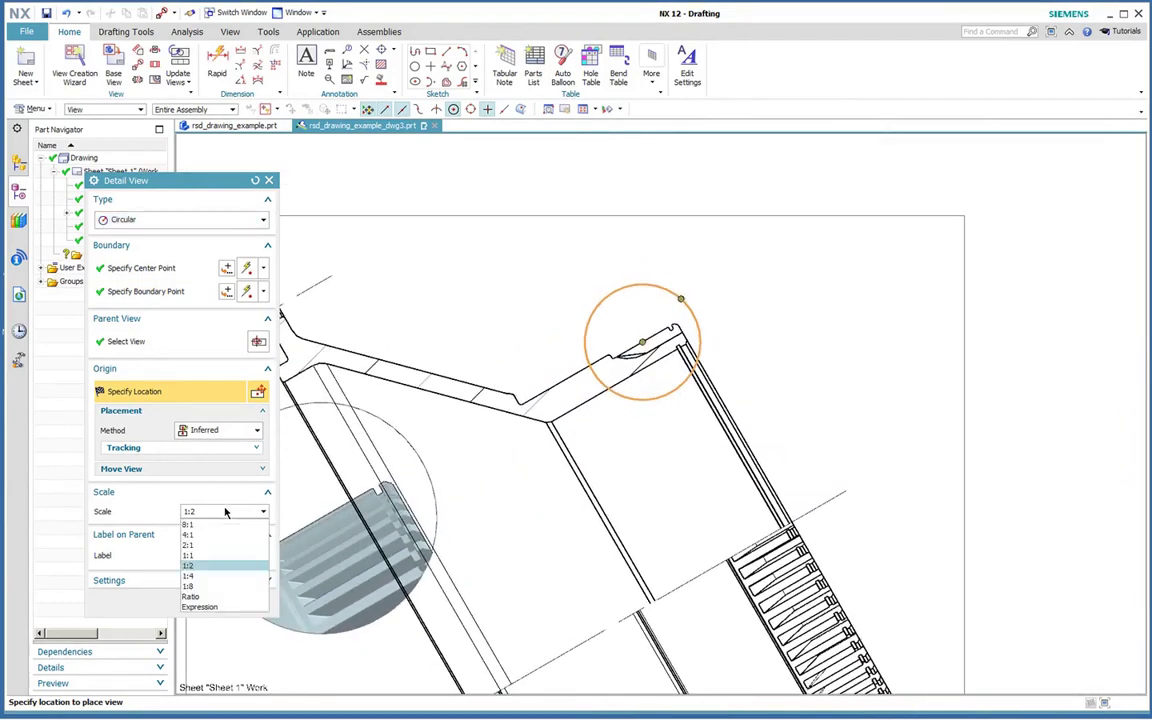
left_click(188, 545)
scroll(740, 510, "down", 5)
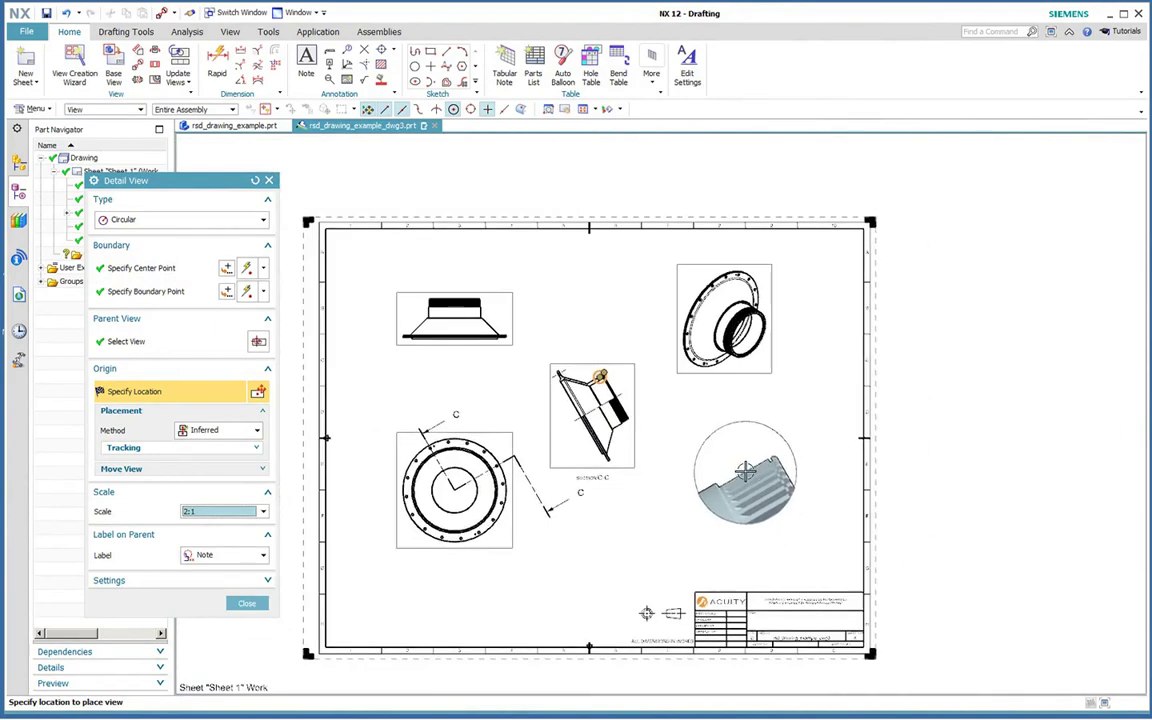
left_click(746, 471)
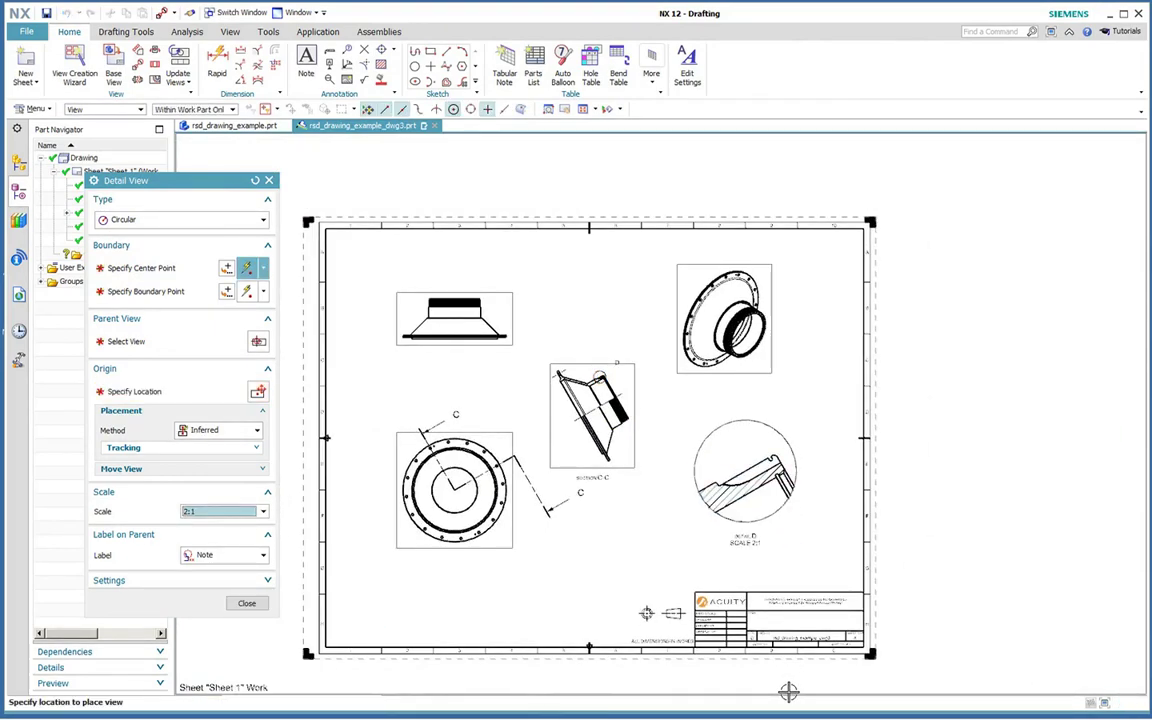
left_click(256, 604)
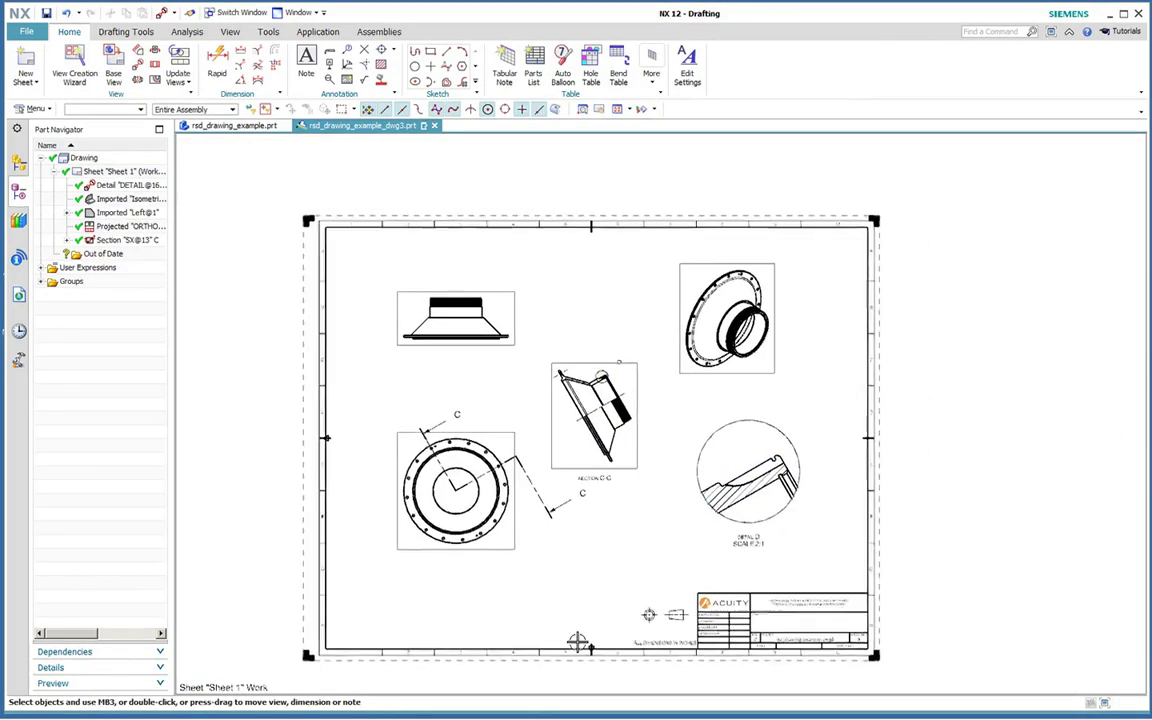
scroll(579, 640, "up", 8)
scroll(578, 641, "up", 2)
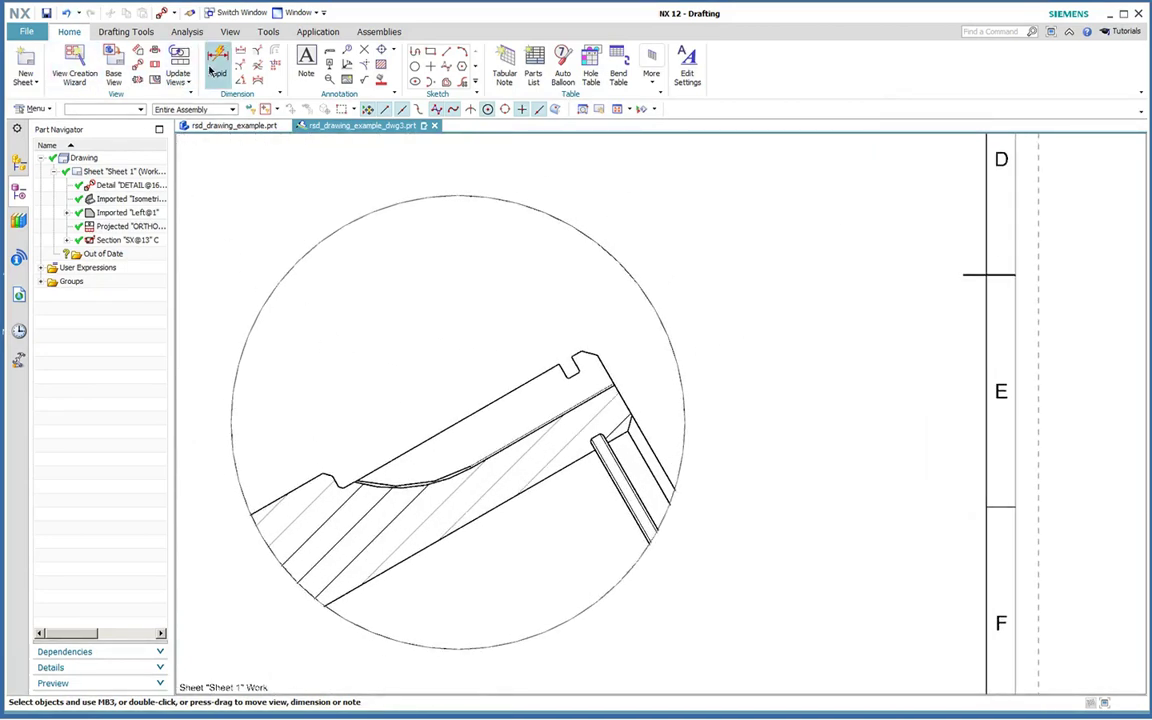
Dimension the Detail D rod's diameter as Φ0.062 between its two edges.
left_click(240, 51)
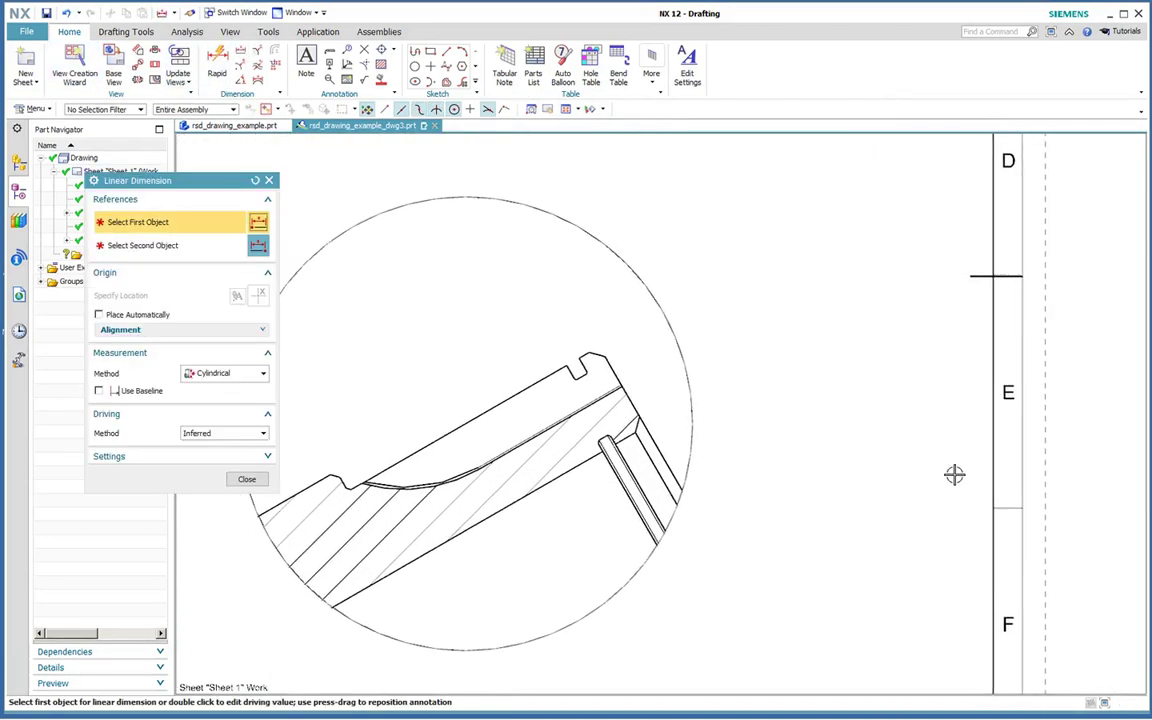
scroll(955, 475, "up", 5)
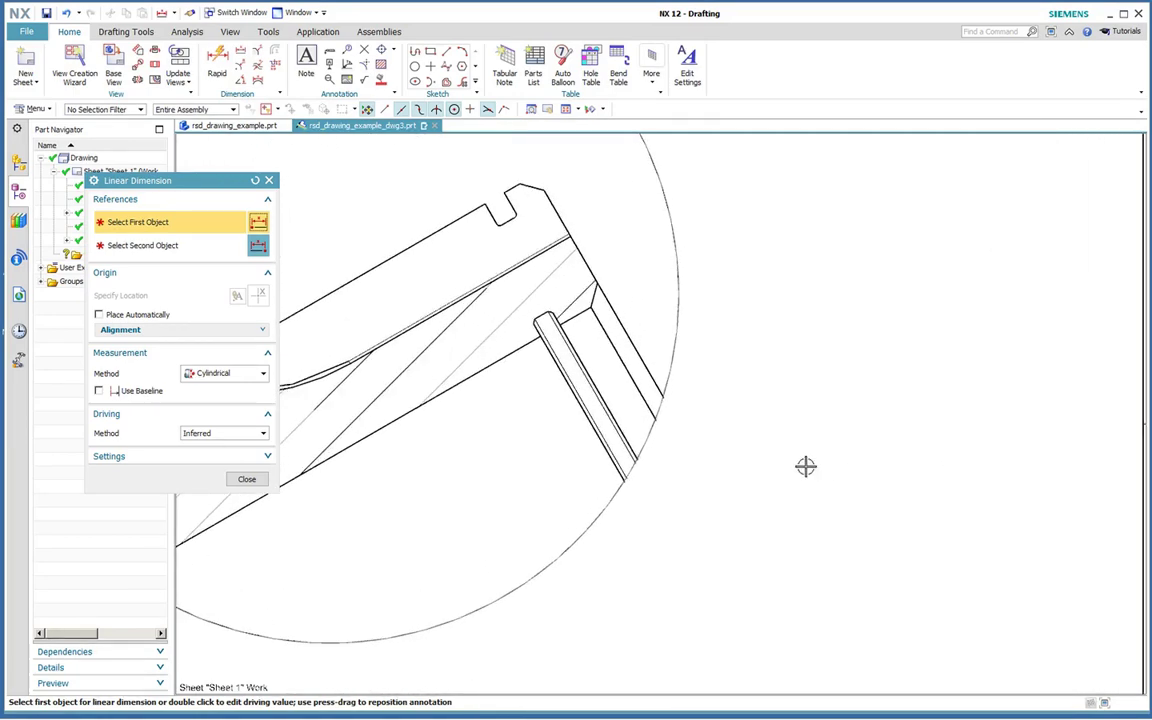
scroll(597, 471, "up", 3)
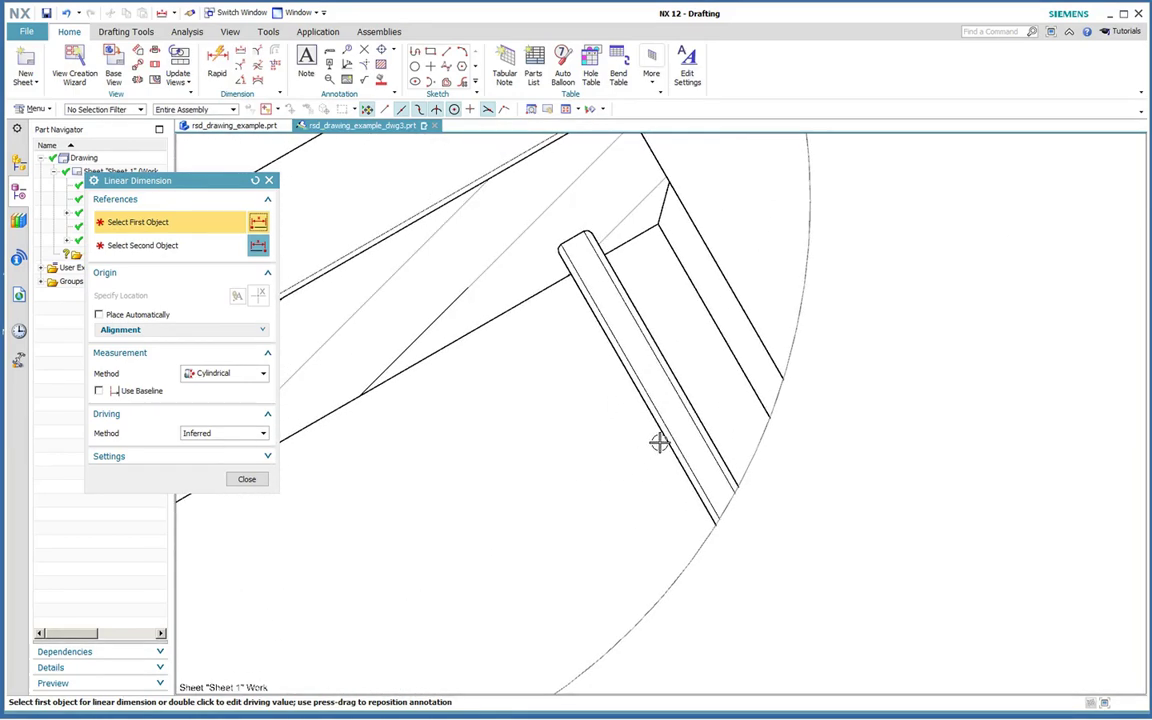
left_click(659, 443)
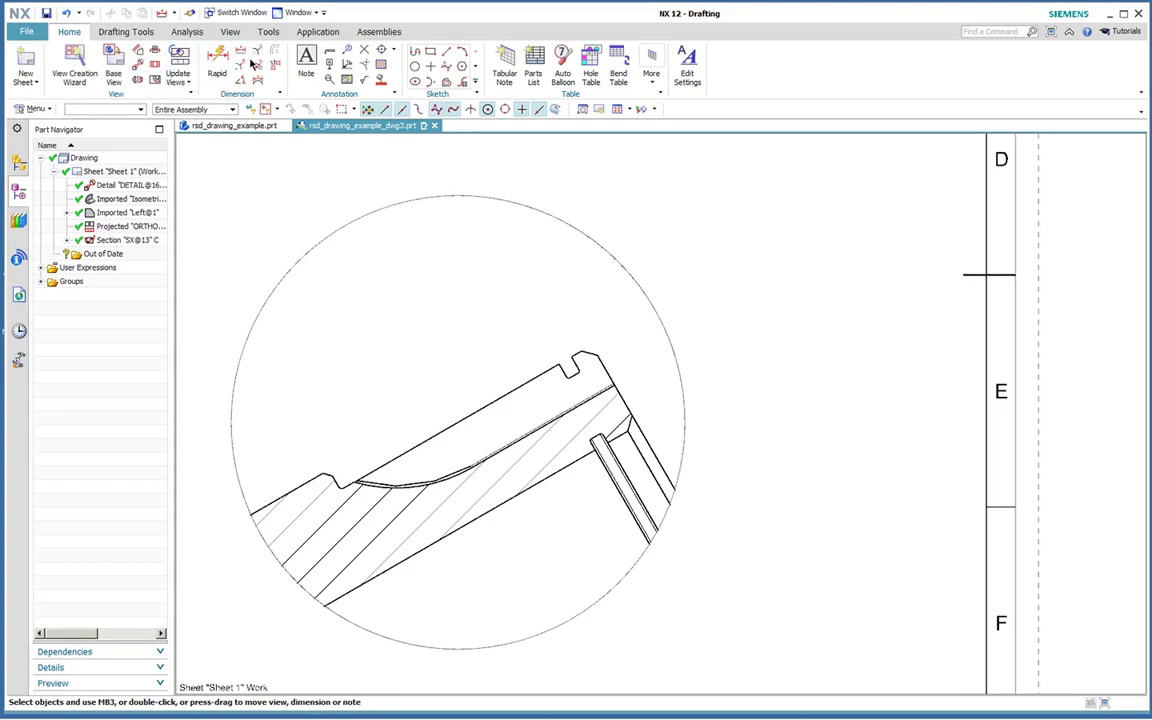
scroll(630, 599, "up", 5)
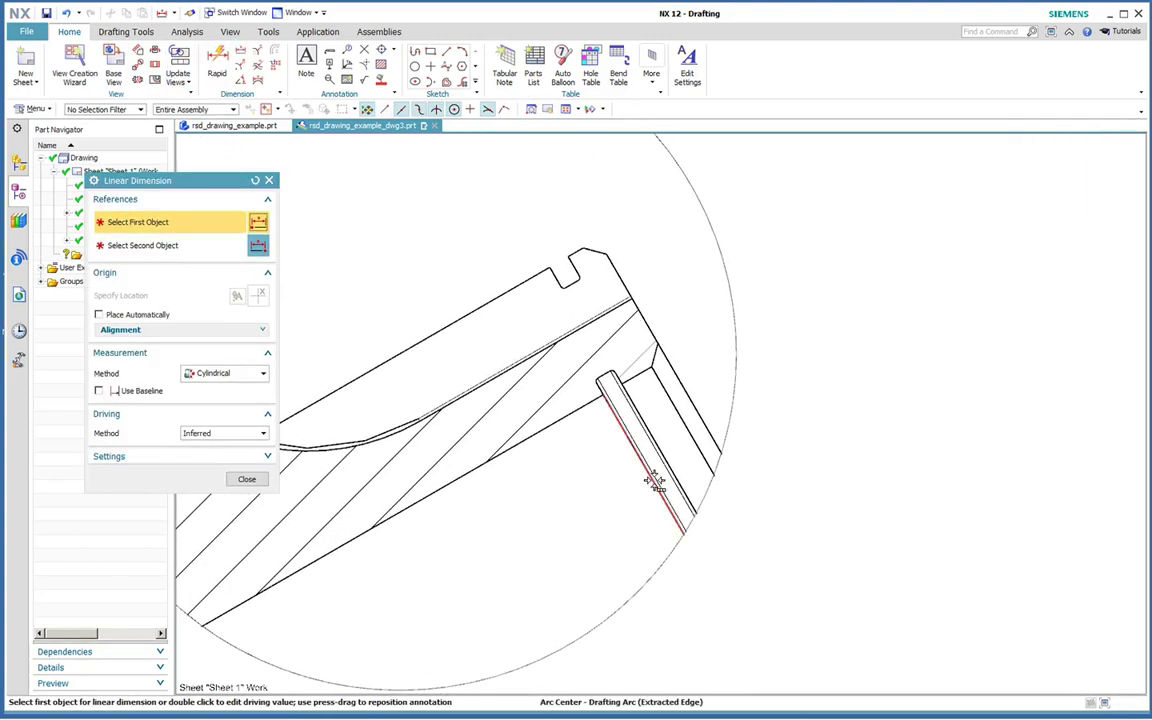
left_click(656, 480)
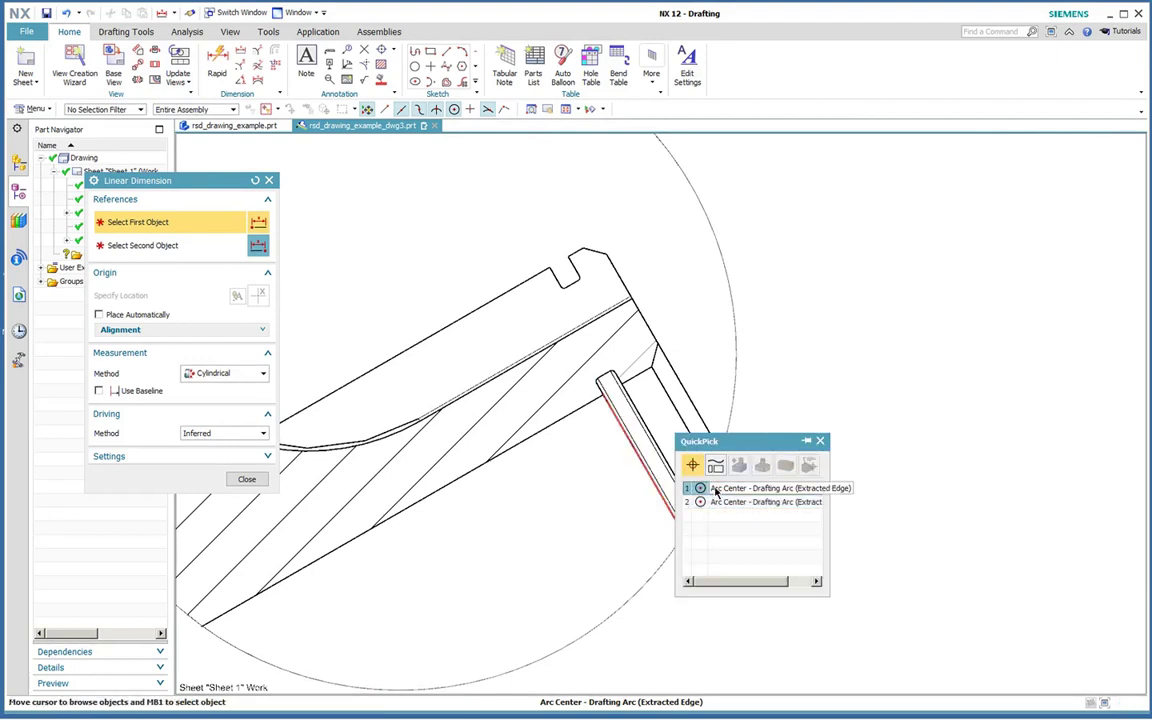
left_click(705, 501)
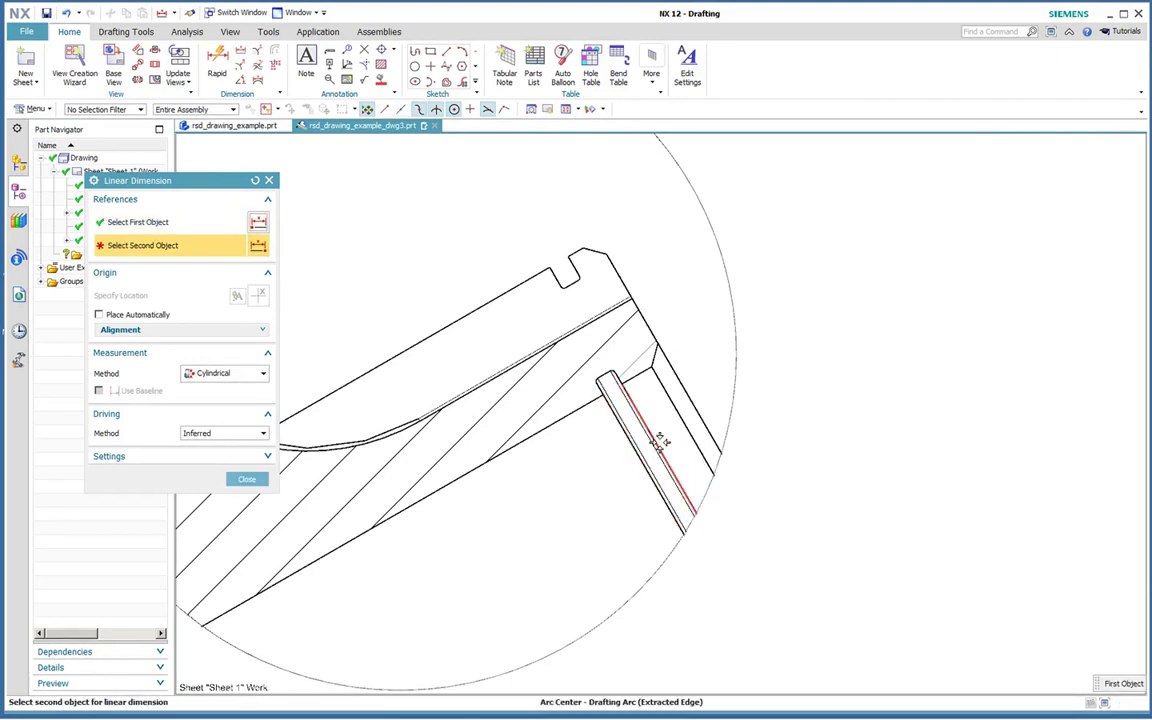
left_click(662, 438)
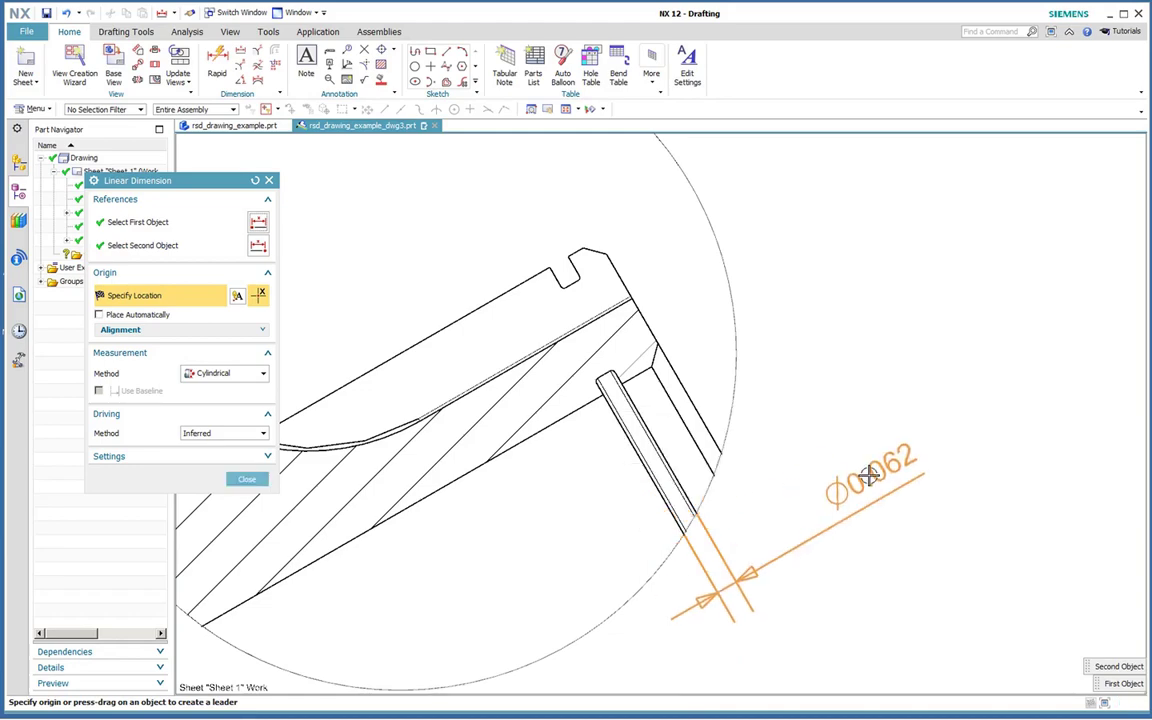
left_click(872, 474)
scroll(546, 625, "down", 1)
left_click(246, 480)
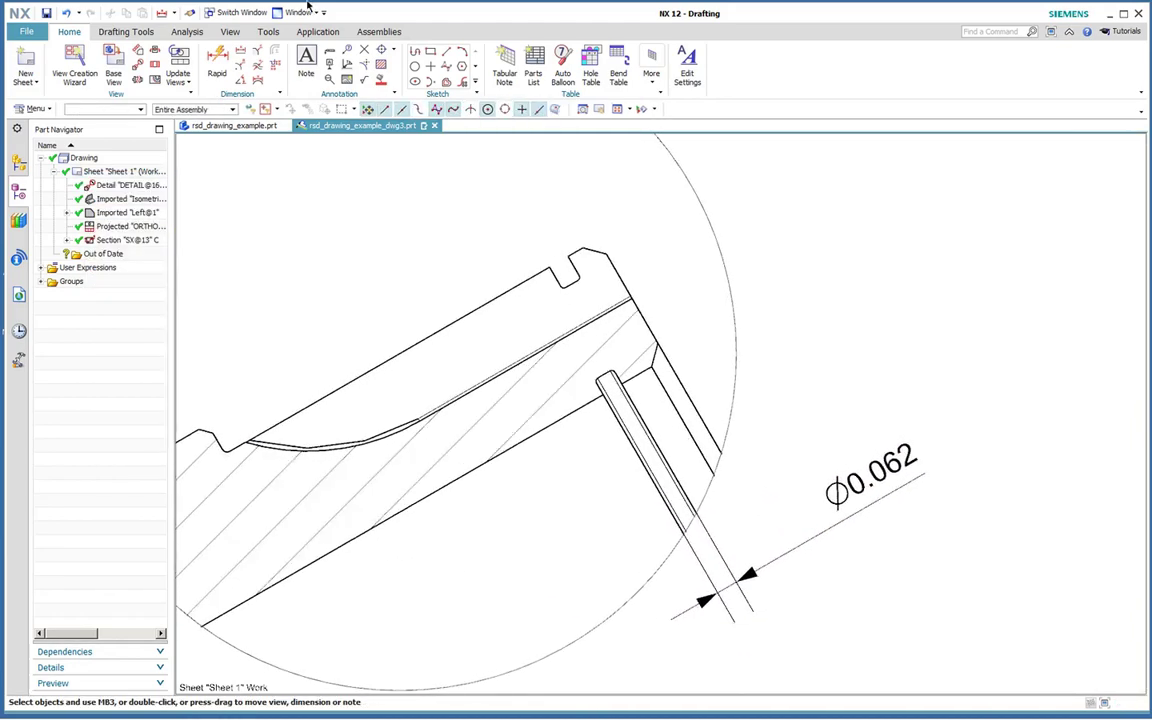
Label the rod's rounded end in Detail D with an R0.01 radius dimension.
left_click(237, 66)
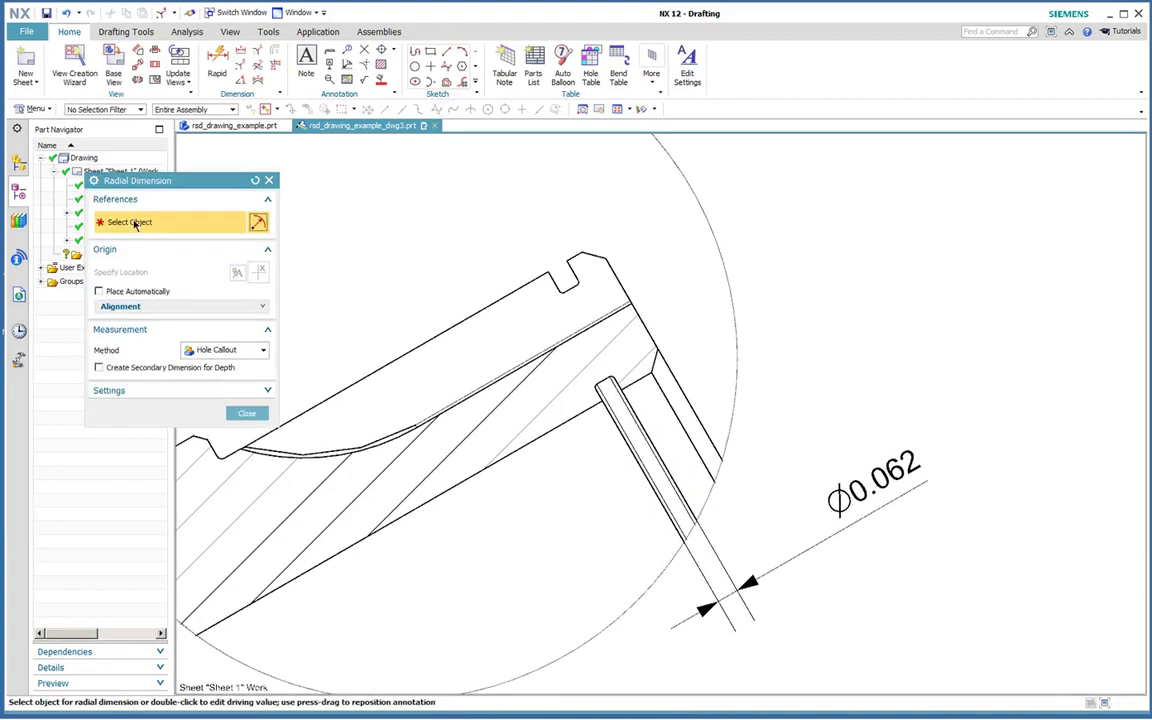
left_click(255, 180)
scroll(969, 617, "up", 5)
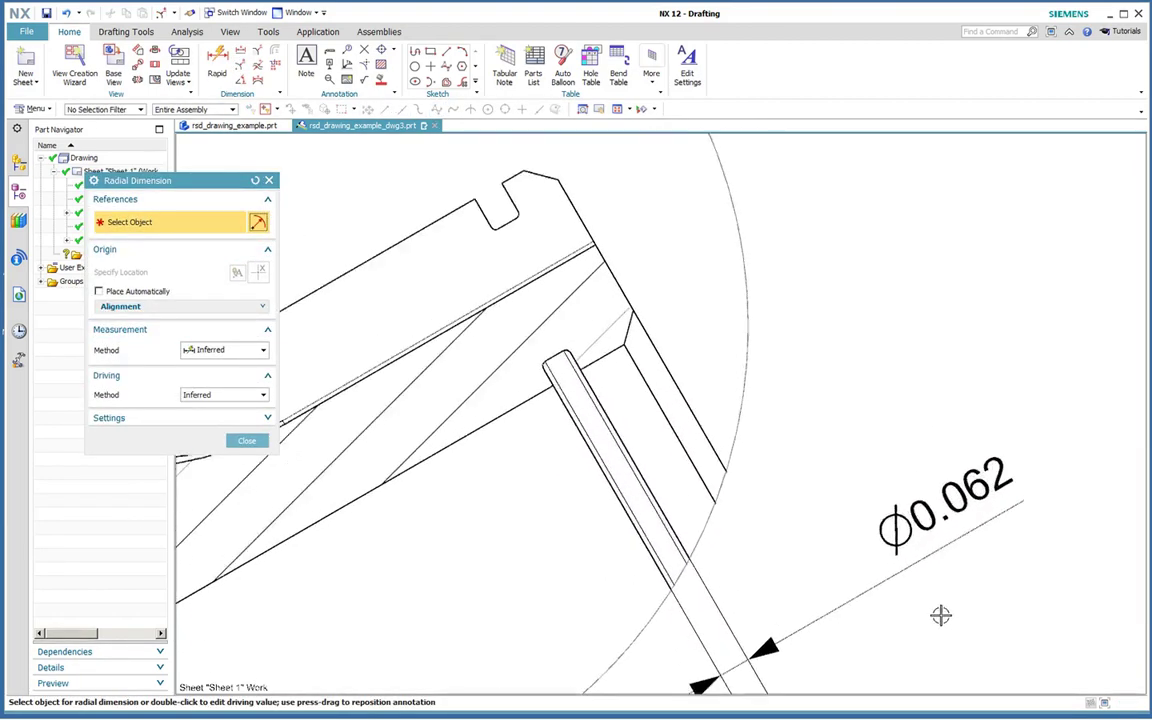
scroll(822, 502, "up", 6)
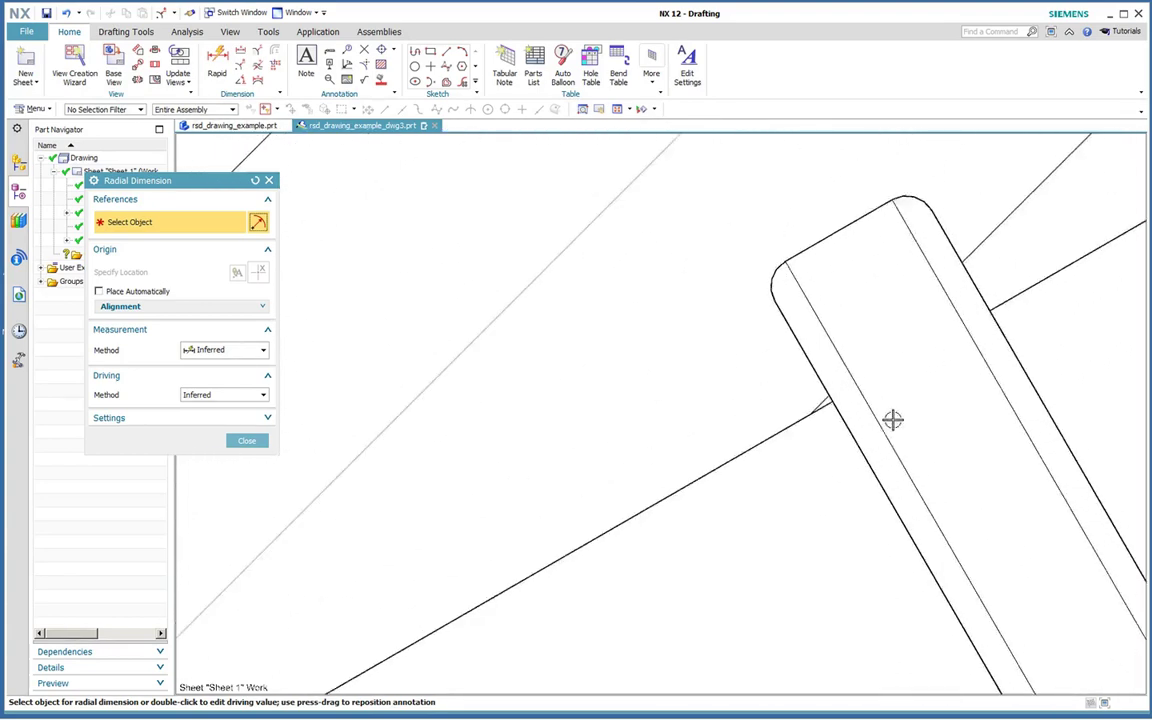
left_click(779, 483)
scroll(931, 545, "down", 5)
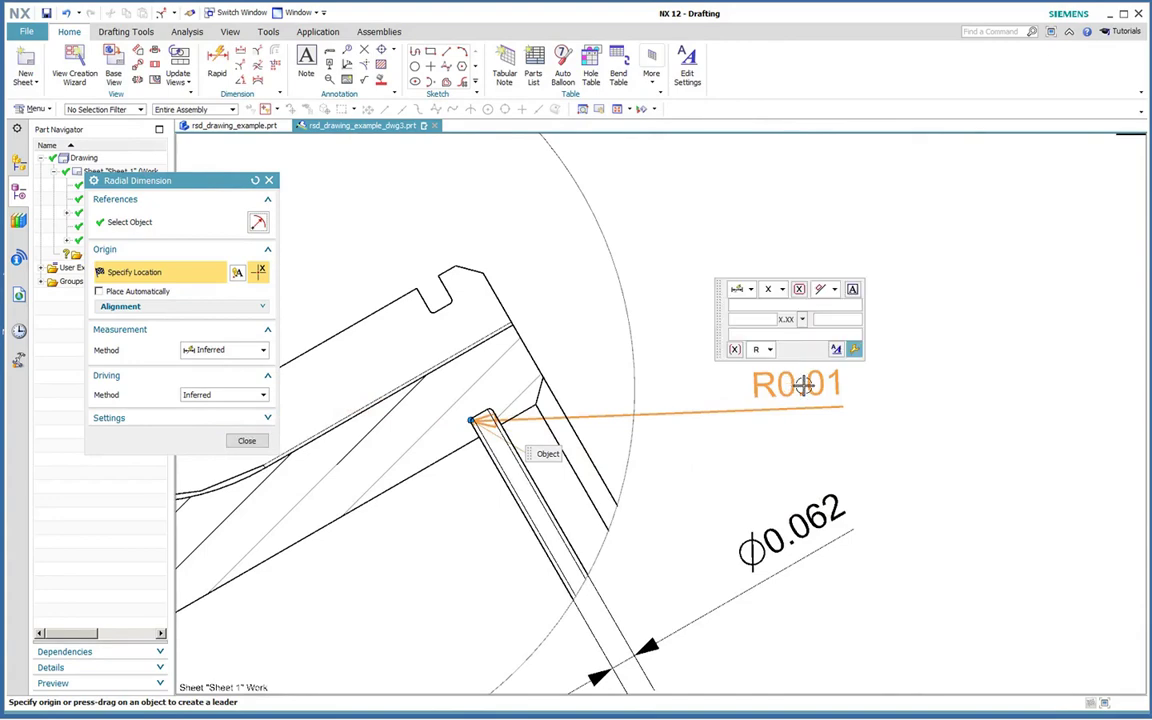
left_click(713, 443)
scroll(921, 417, "down", 2)
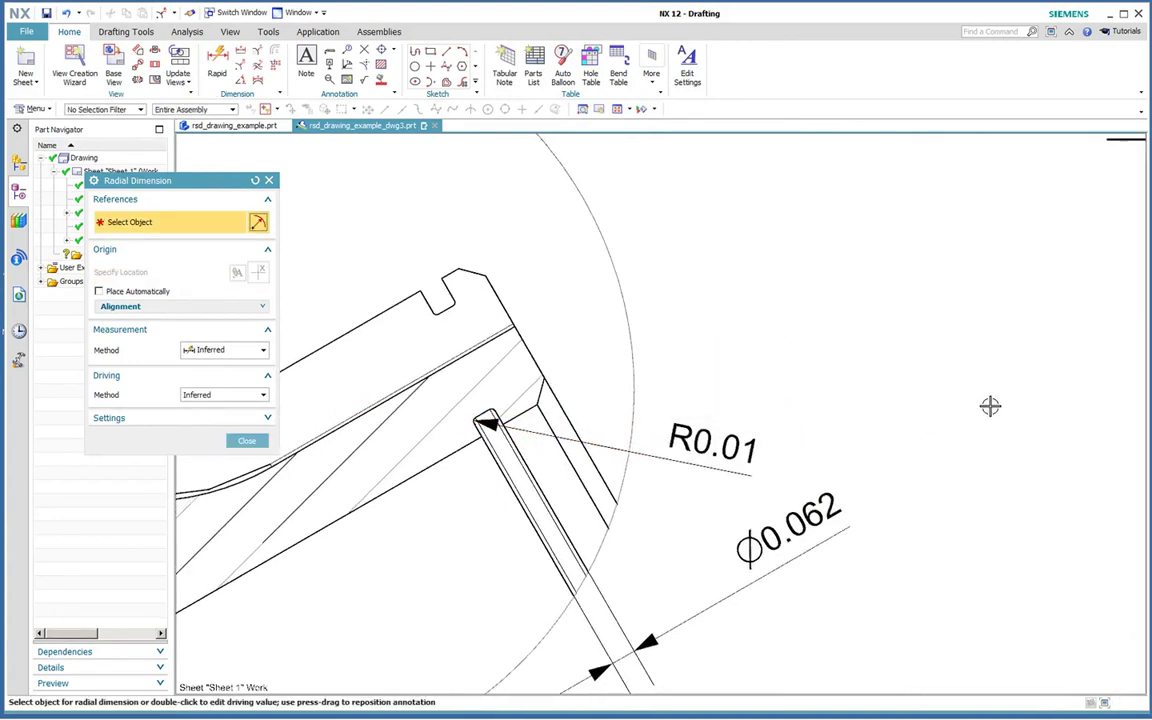
Dimension the upper collar's width on the side view as a cylindrical Ø8, placed above the part.
left_click(247, 441)
scroll(437, 473, "down", 4)
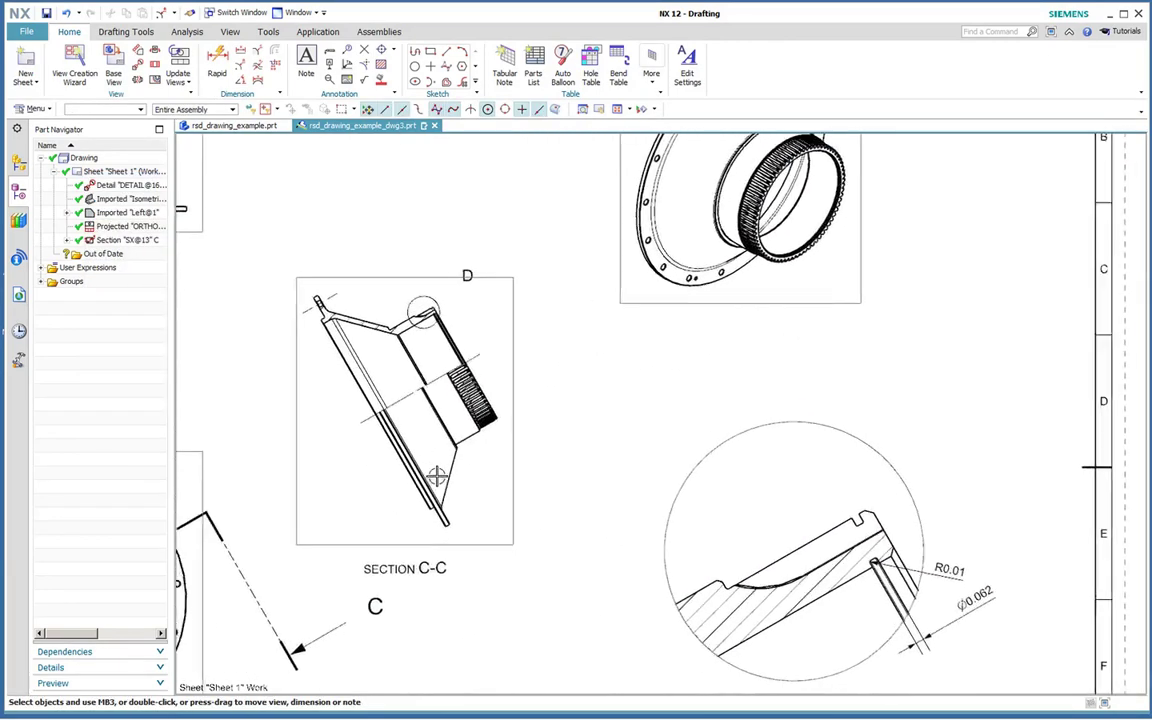
scroll(445, 473, "up", 3)
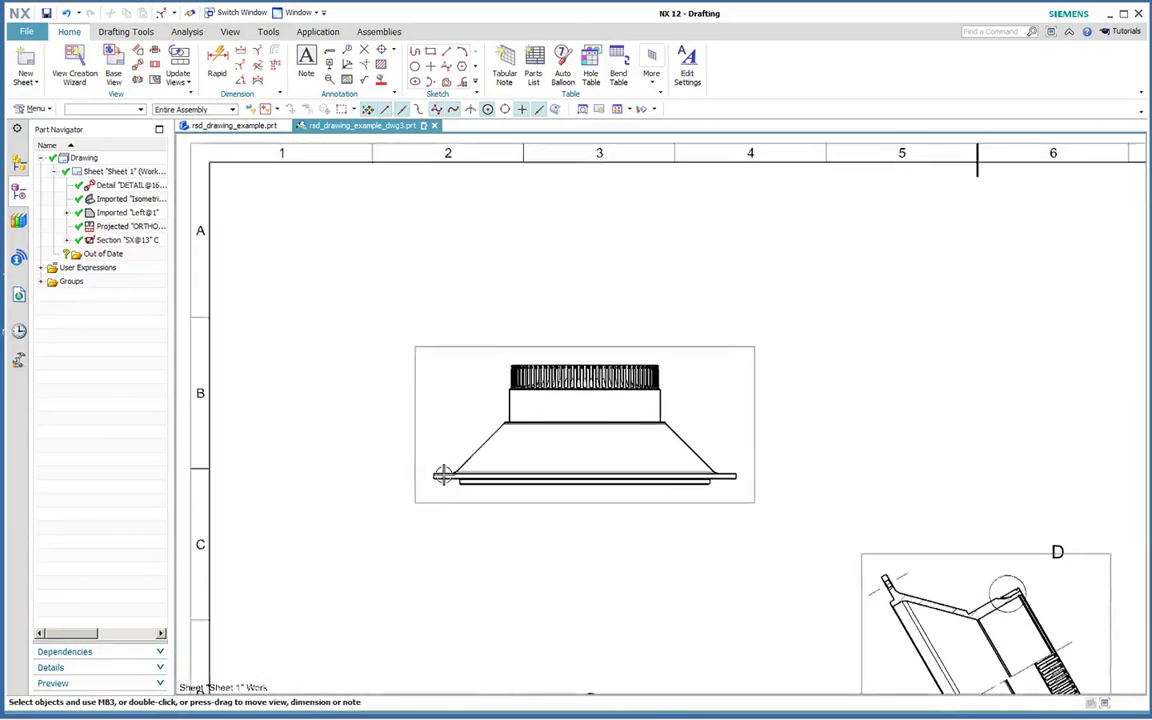
left_click(240, 52)
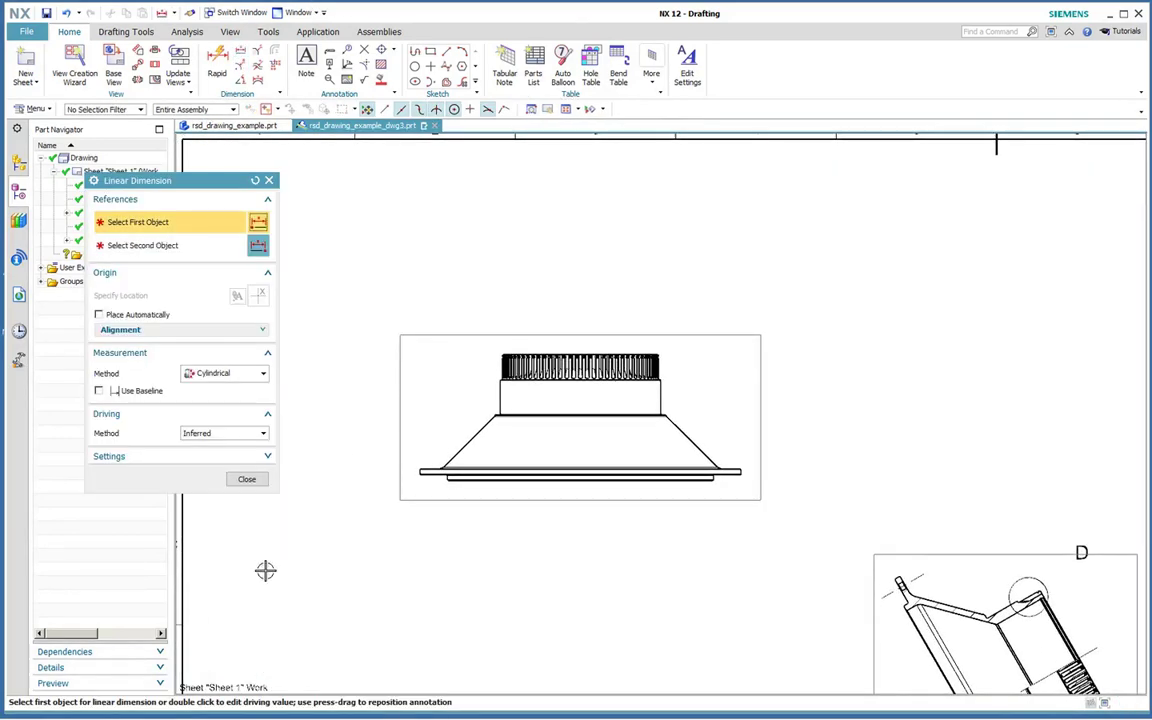
left_click(230, 373)
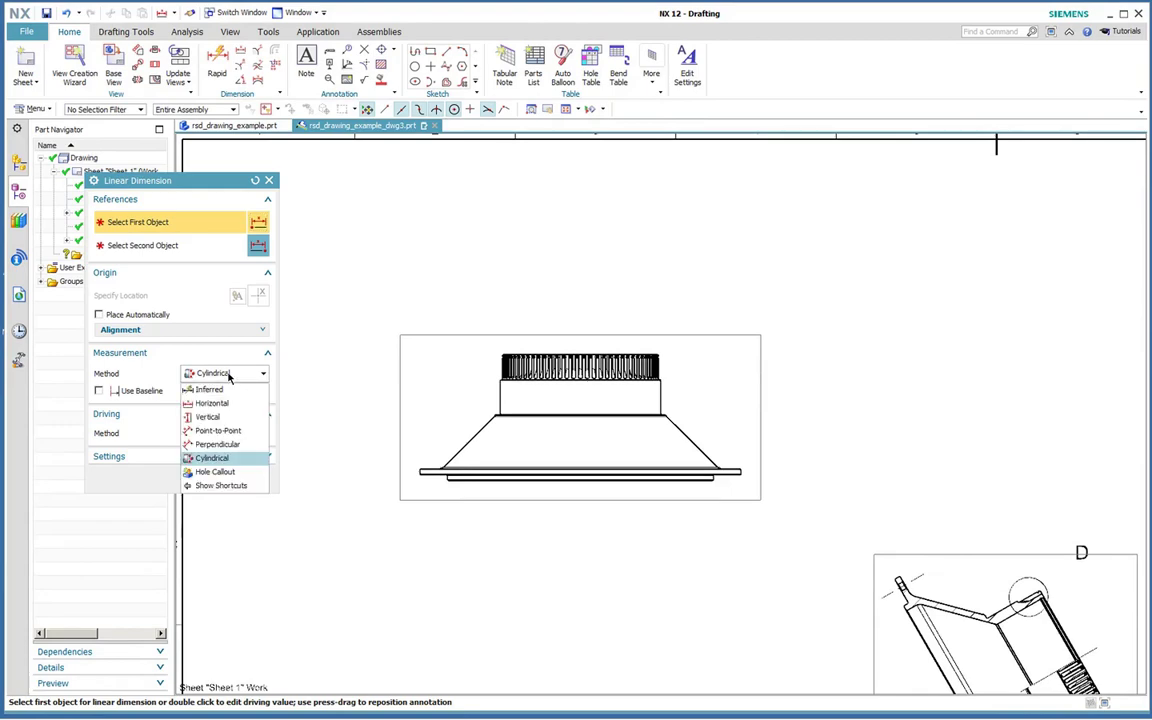
left_click(205, 456)
scroll(604, 512, "up", 5)
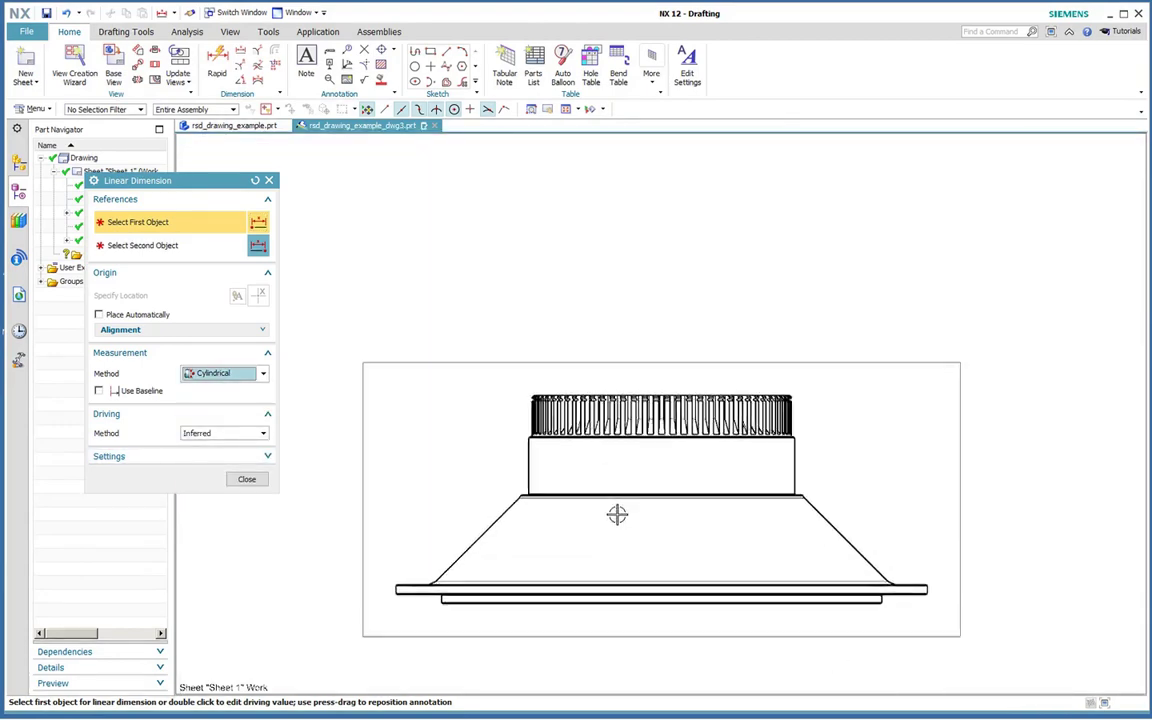
left_click(493, 490)
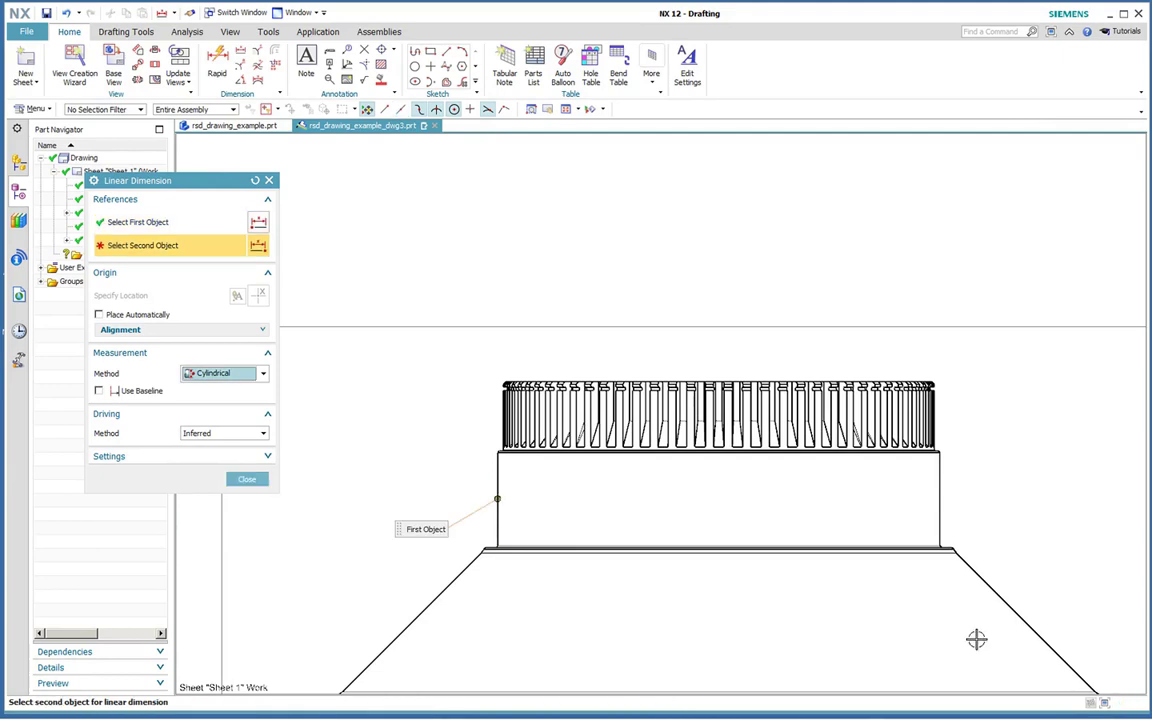
left_click(940, 488)
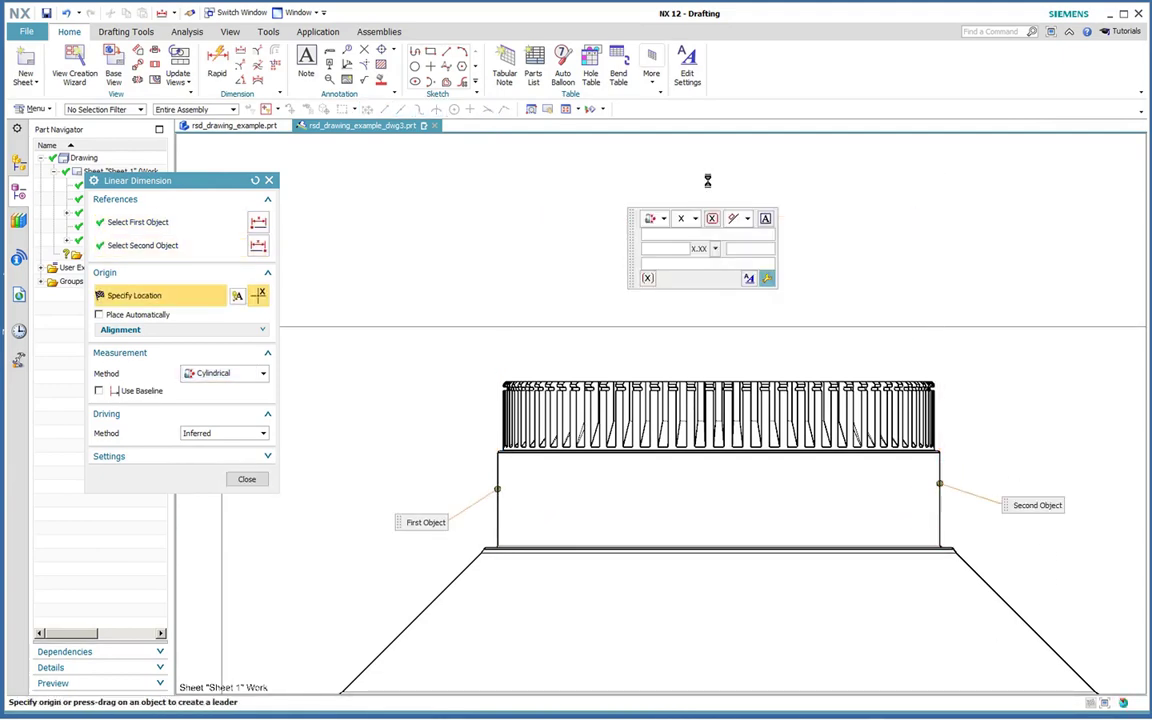
left_click(700, 210)
left_click(246, 479)
scroll(385, 500, "down", 5)
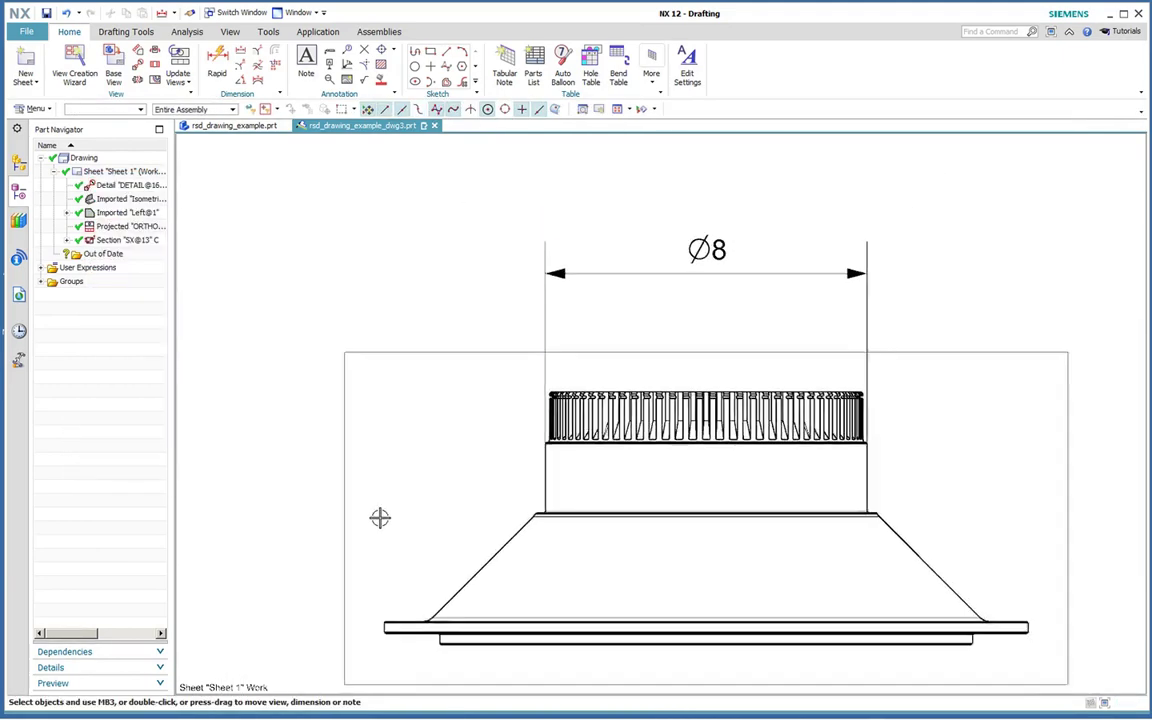
scroll(390, 484, "down", 2)
Add a 16 X 3/8 - Ø 0.375 Custom THRU callout to a flange bolt hole and open its settings.
middle_click_drag(391, 481, 357, 396, "shift")
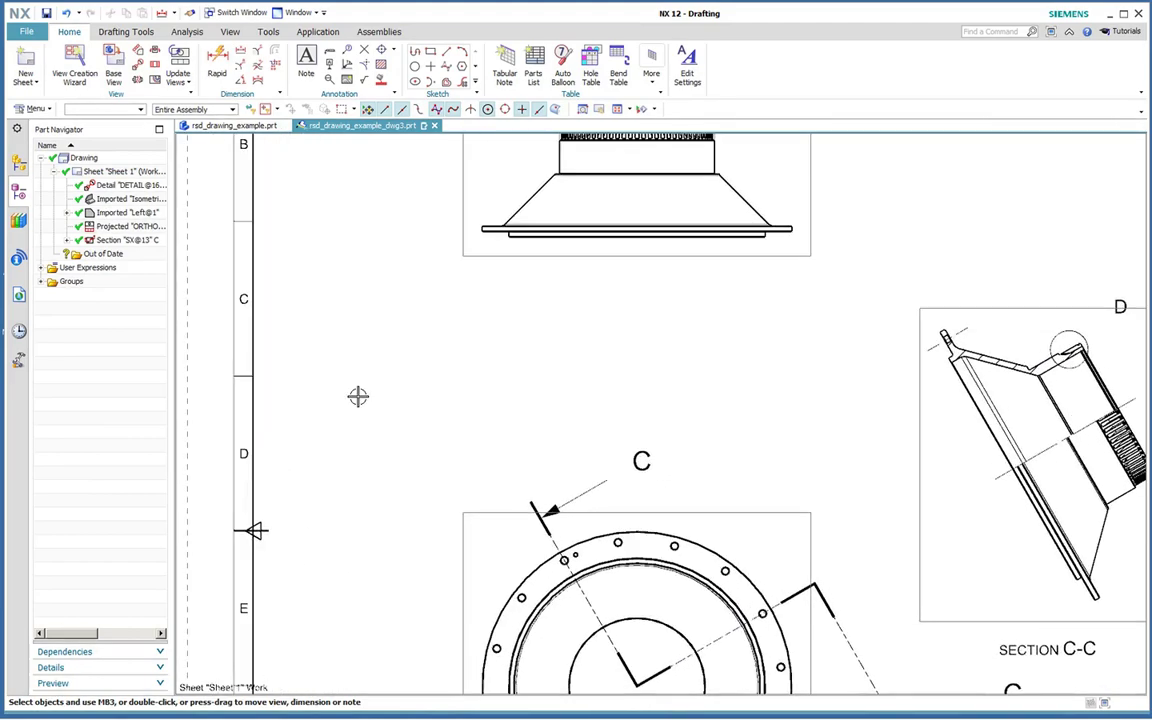
left_click(240, 64)
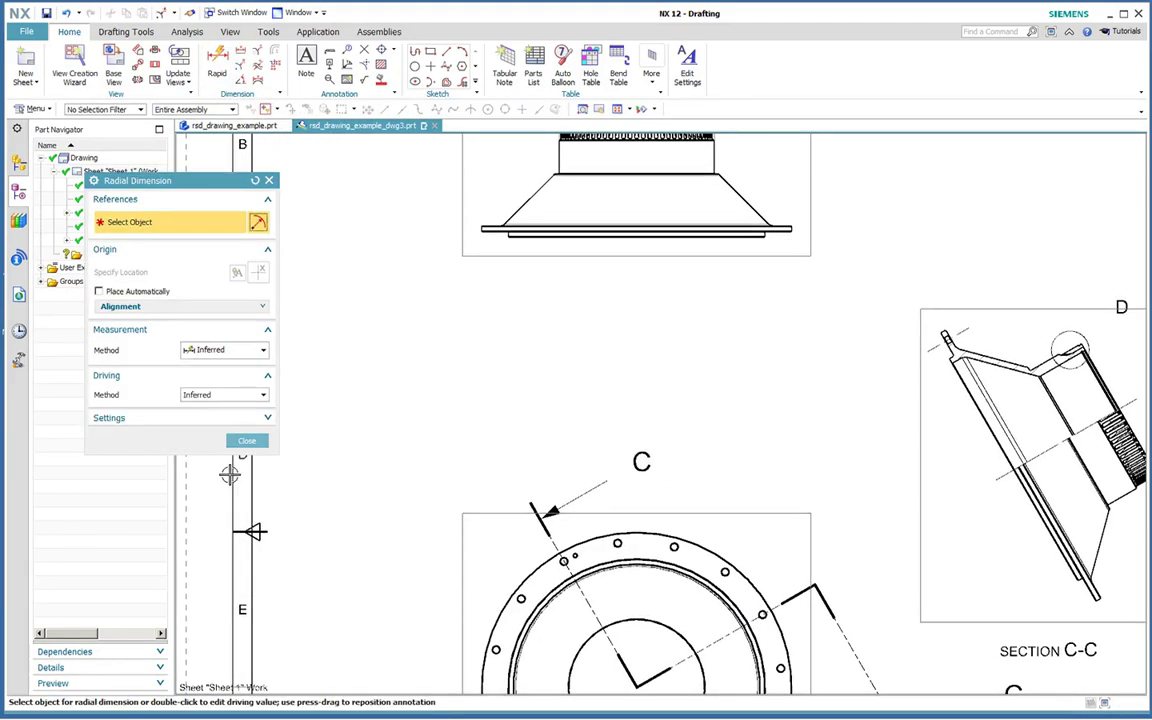
left_click(213, 355)
left_click(214, 409)
scroll(926, 589, "up", 5)
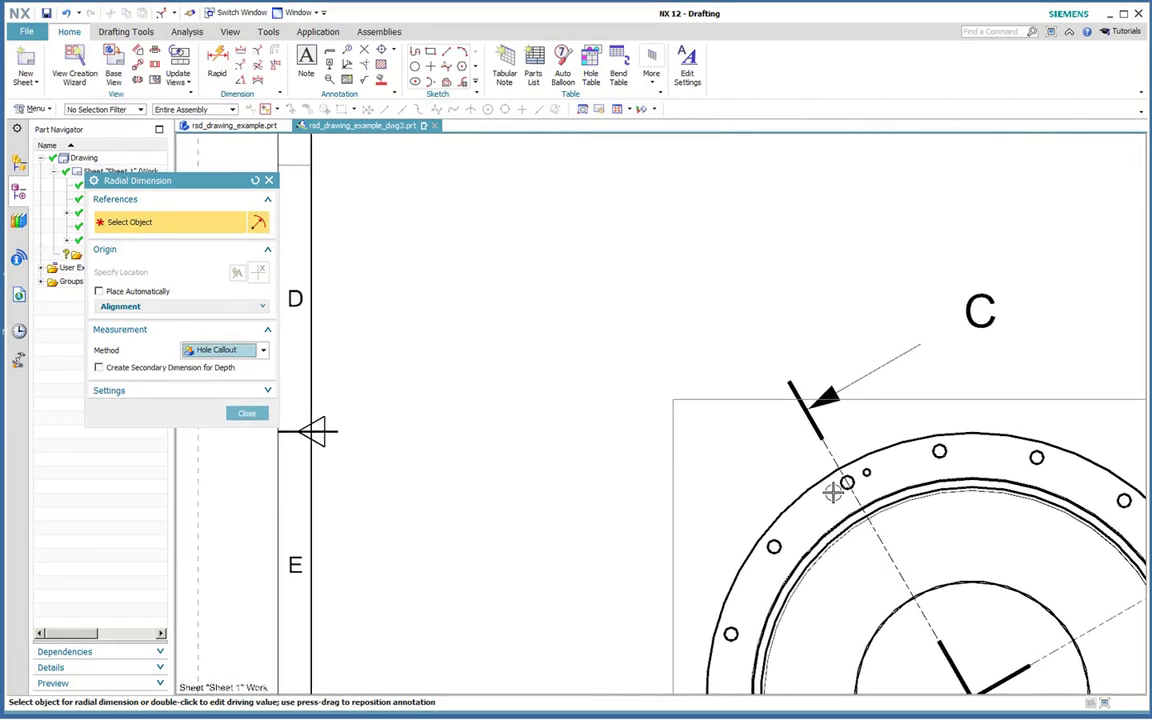
left_click(841, 482)
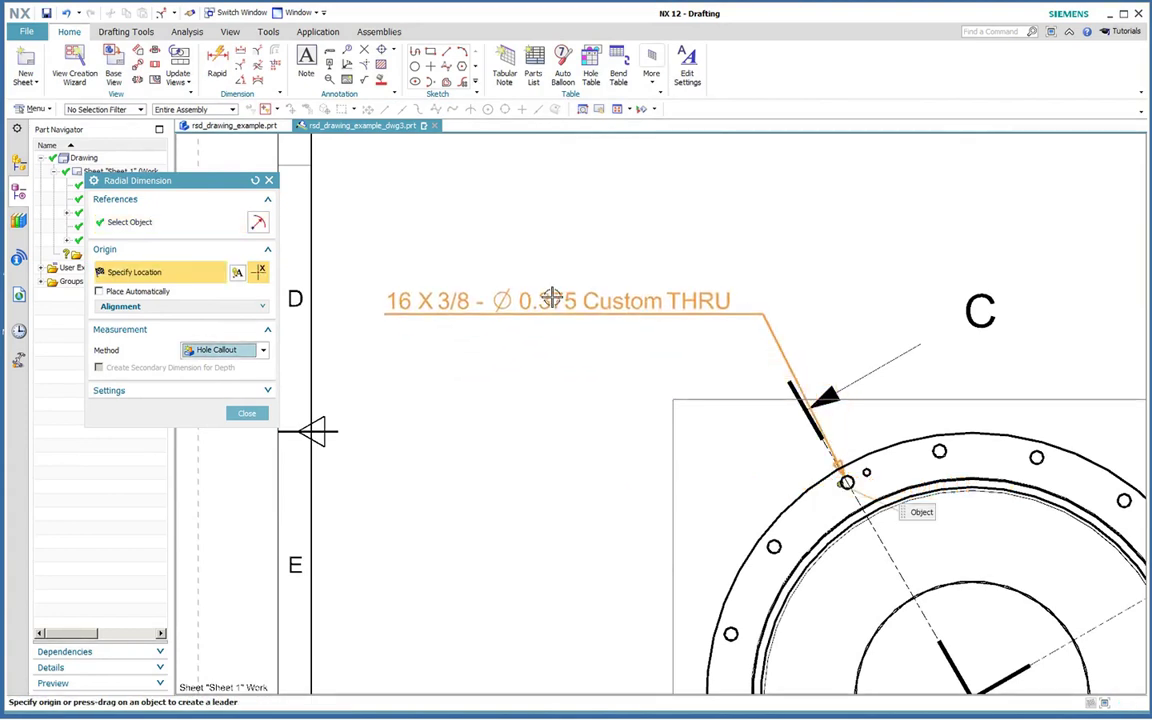
left_click(493, 302)
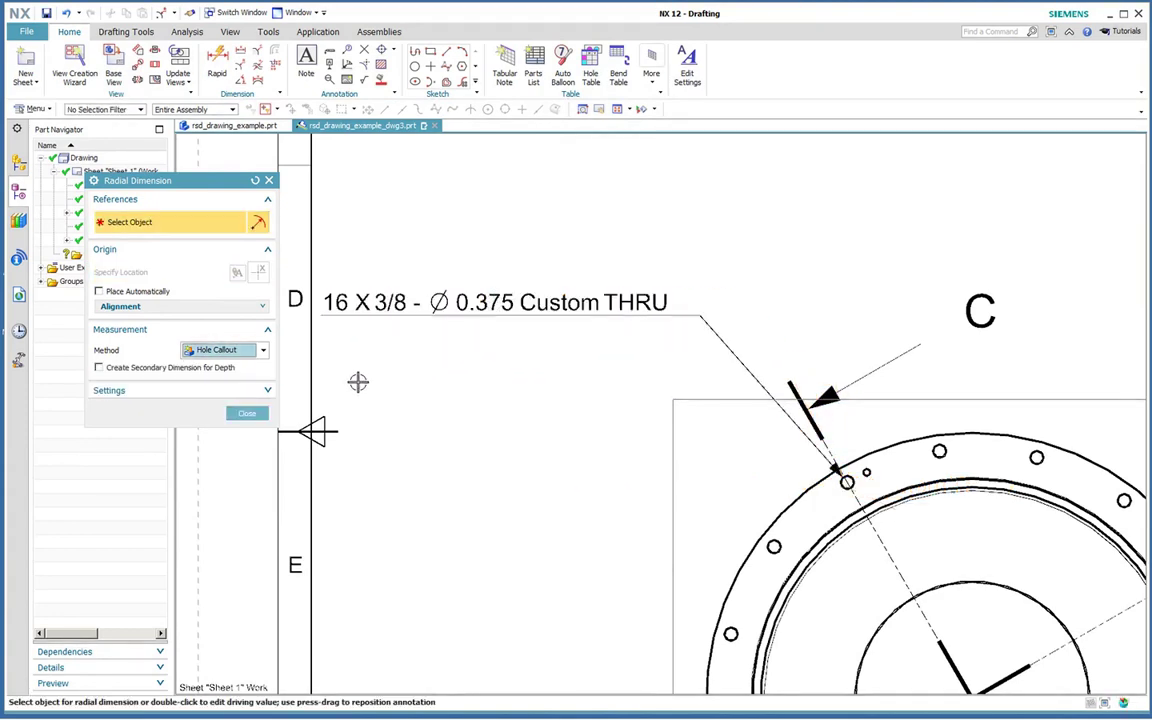
left_click(246, 413)
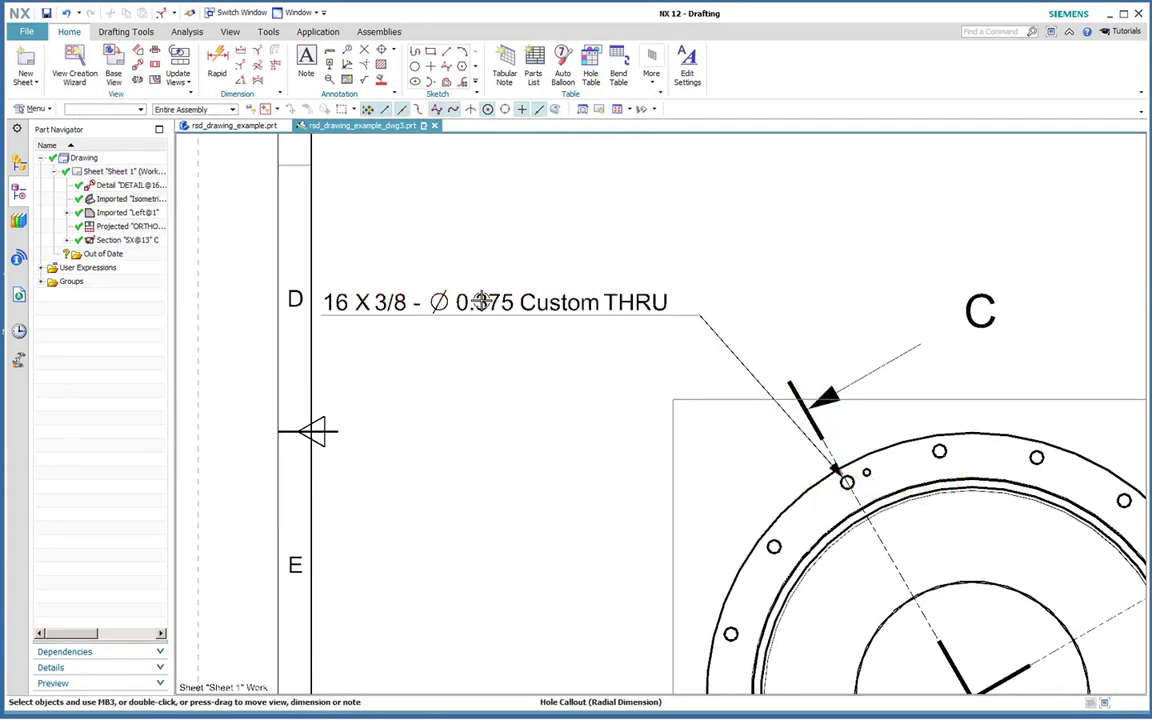
left_click(482, 301)
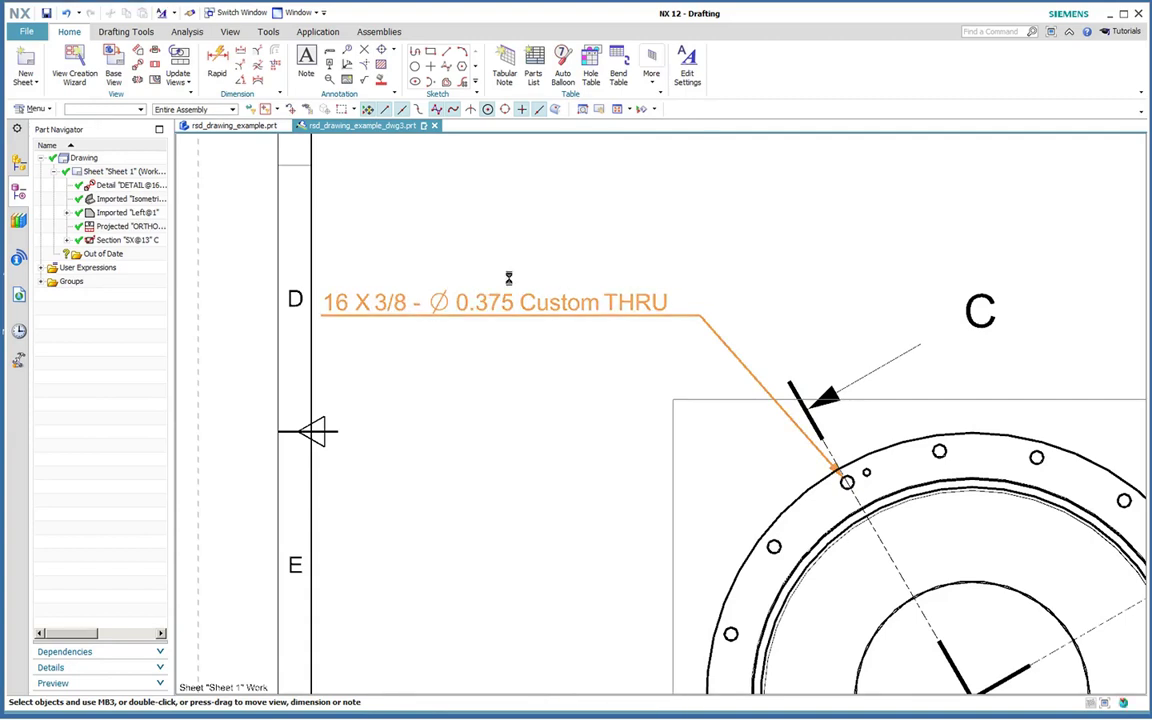
left_click(509, 277)
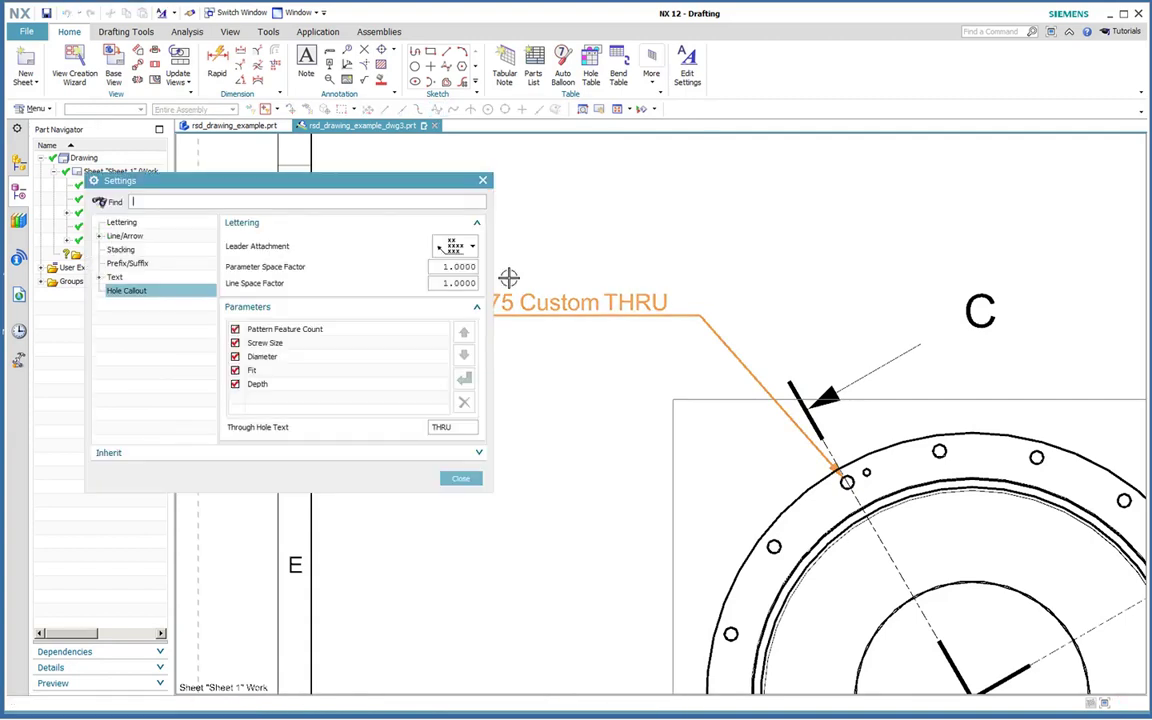
Exclude Fit so the callout reads 16 X 3/8 - Ø 0.375 THRU, then close the settings.
left_click(236, 371)
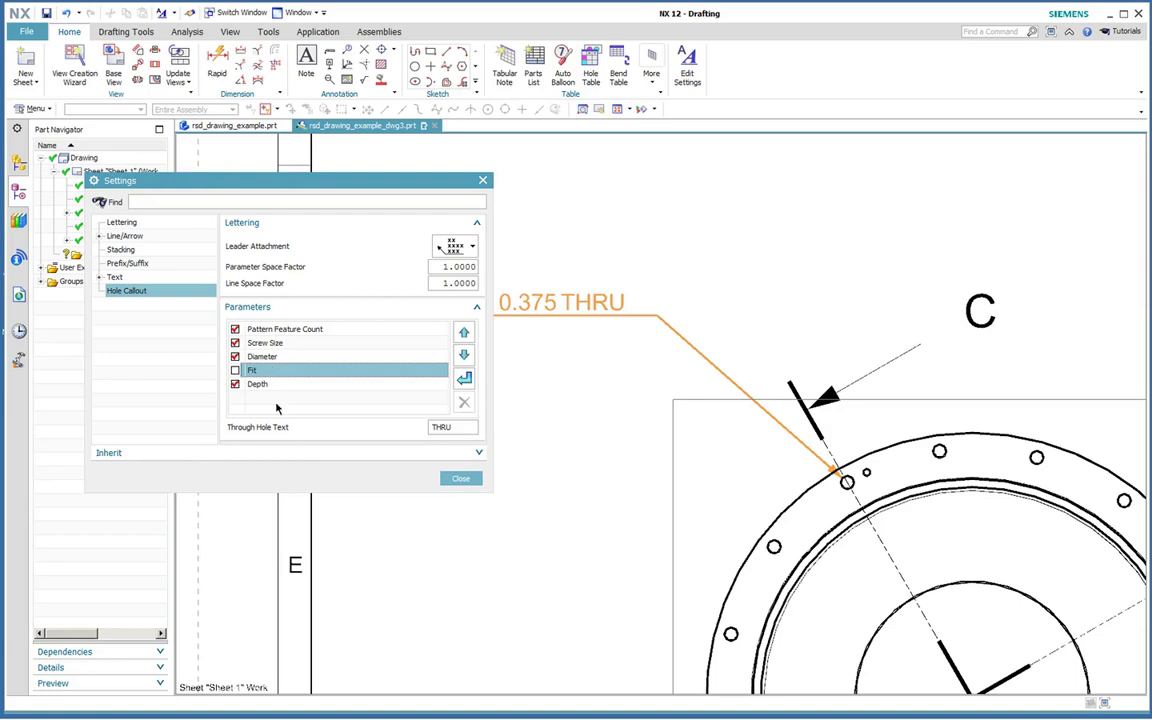
left_click(460, 480)
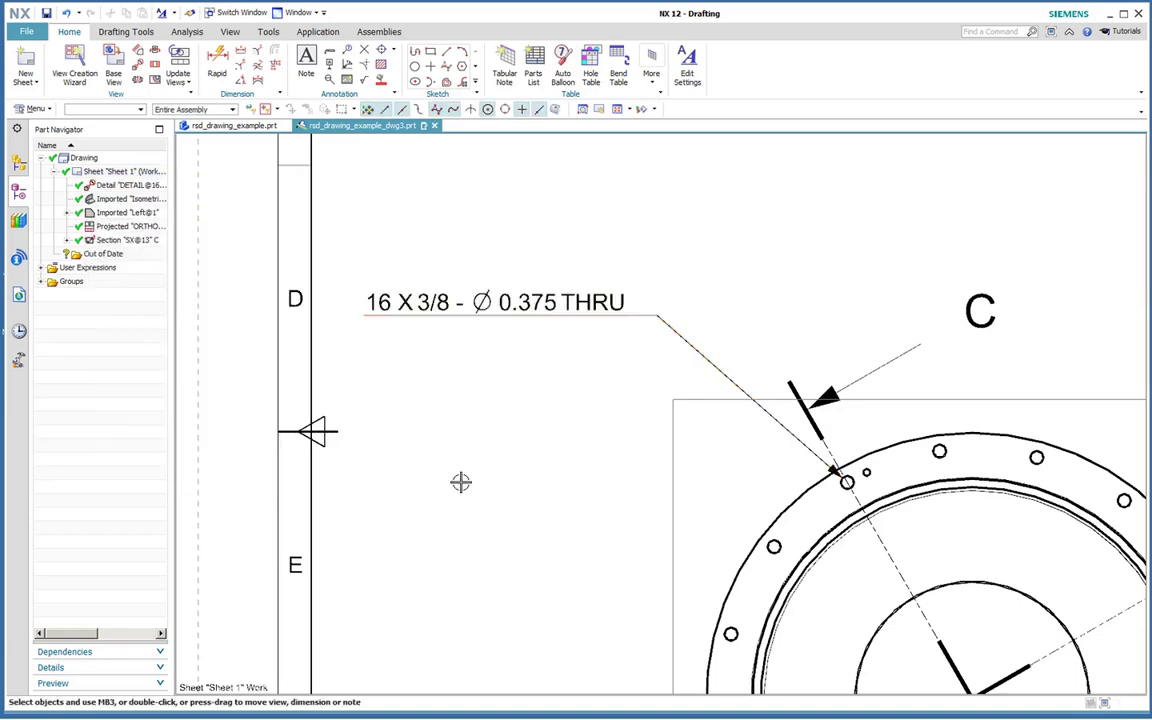
Add a 2 X 1/4-20 THRU callout for the small tapped flange holes, placed above the flange.
left_click(241, 66)
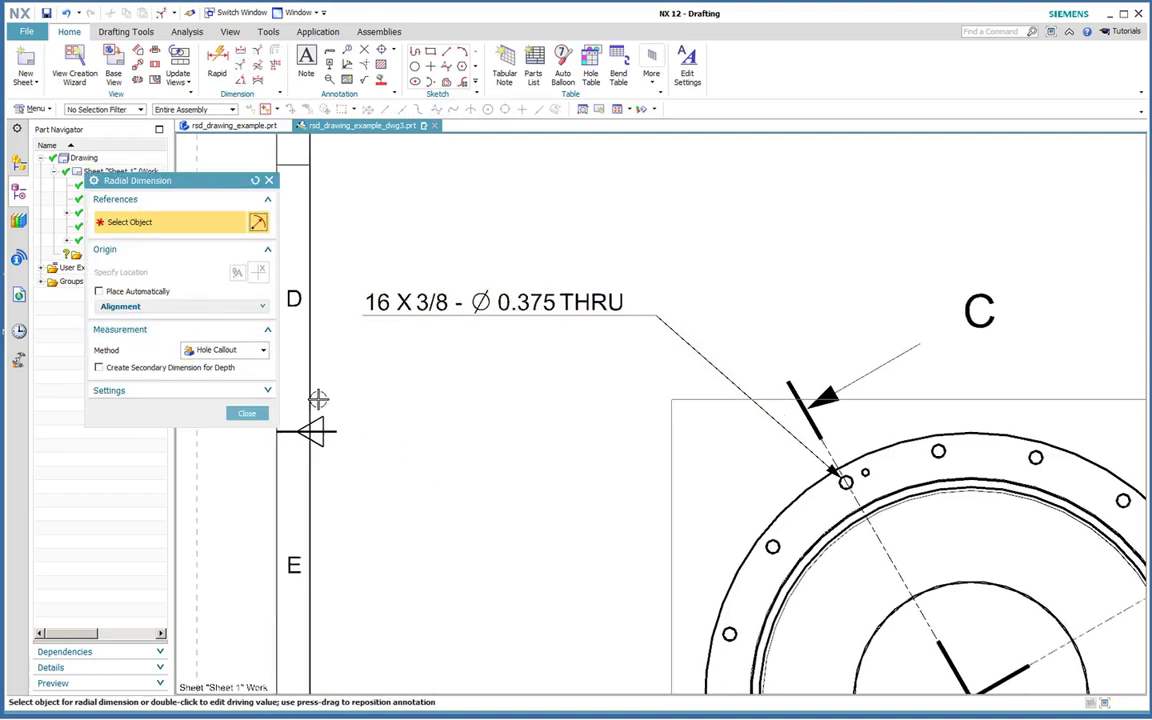
scroll(825, 357, "down", 3)
scroll(799, 342, "down", 2)
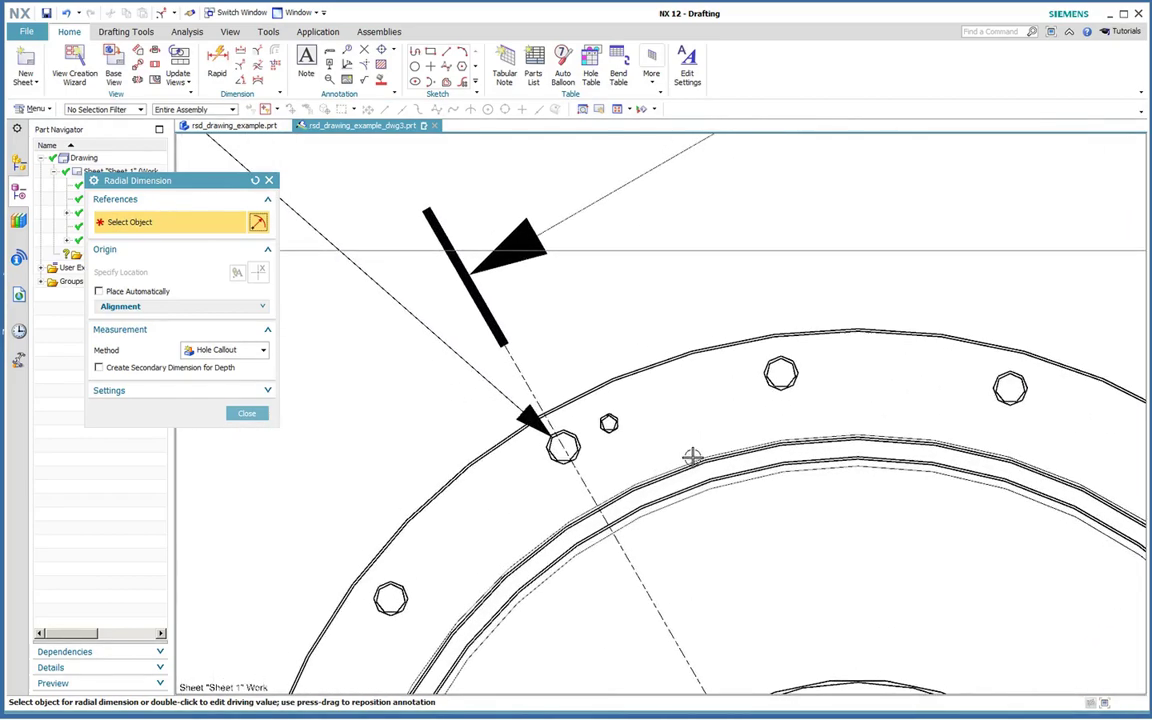
left_click(611, 421)
scroll(697, 370, "up", 3)
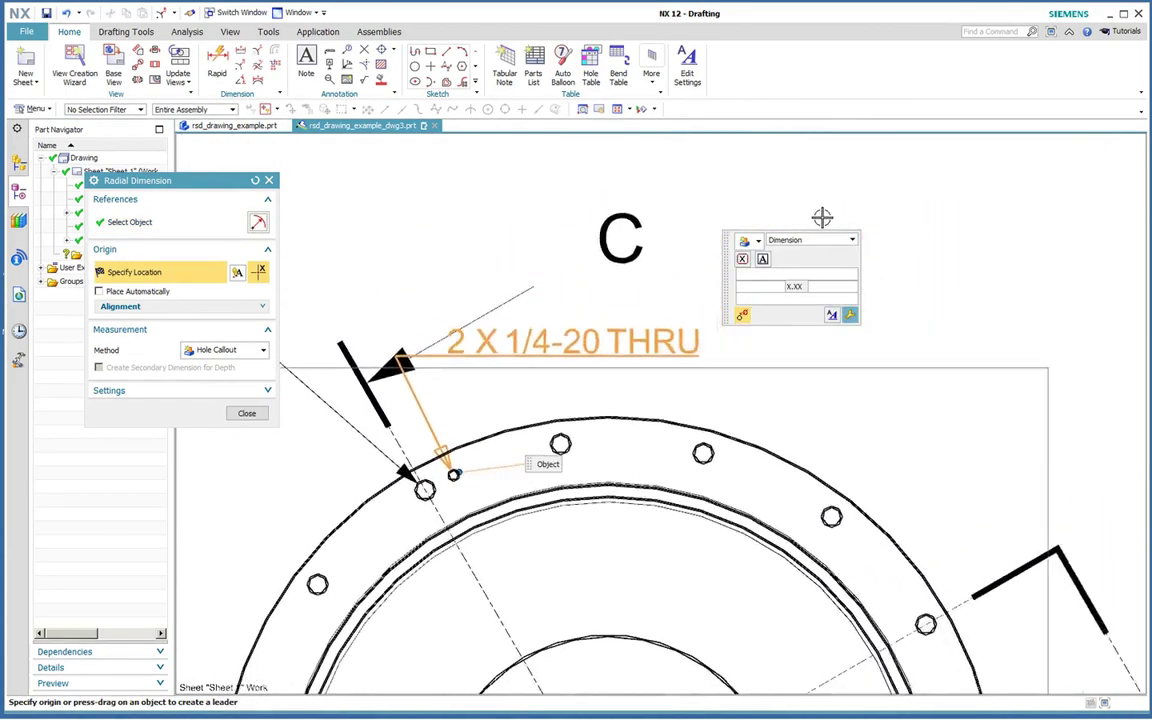
mouse_move(793, 280)
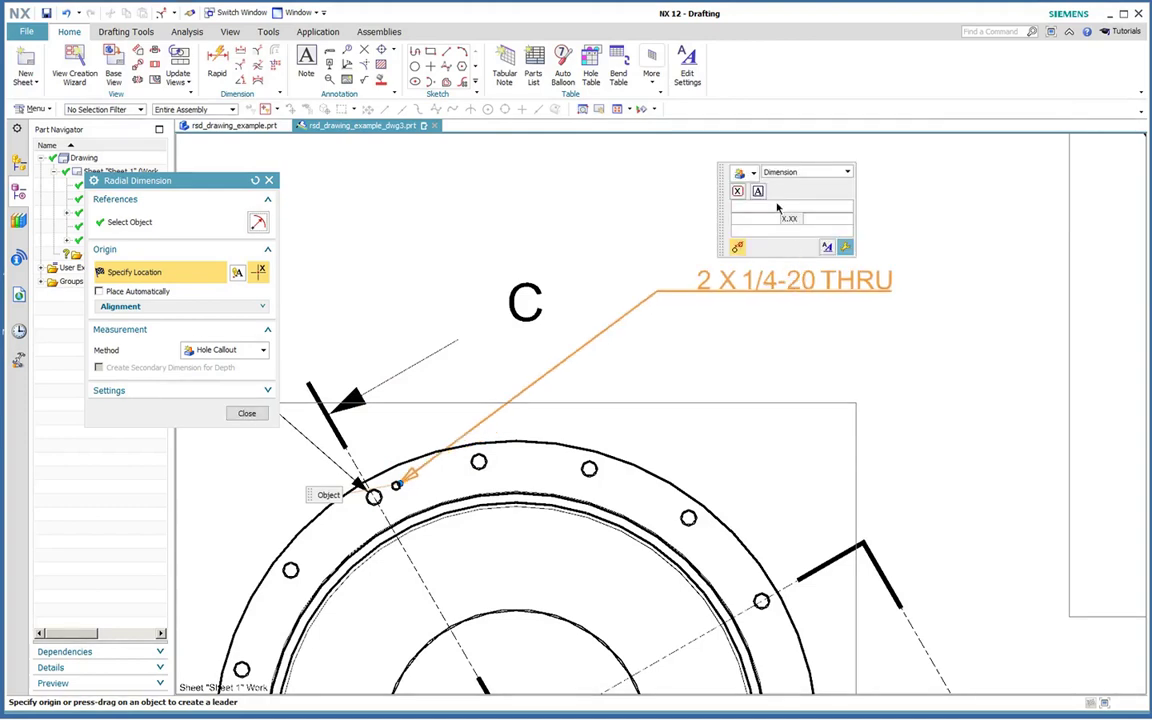
left_click(805, 172)
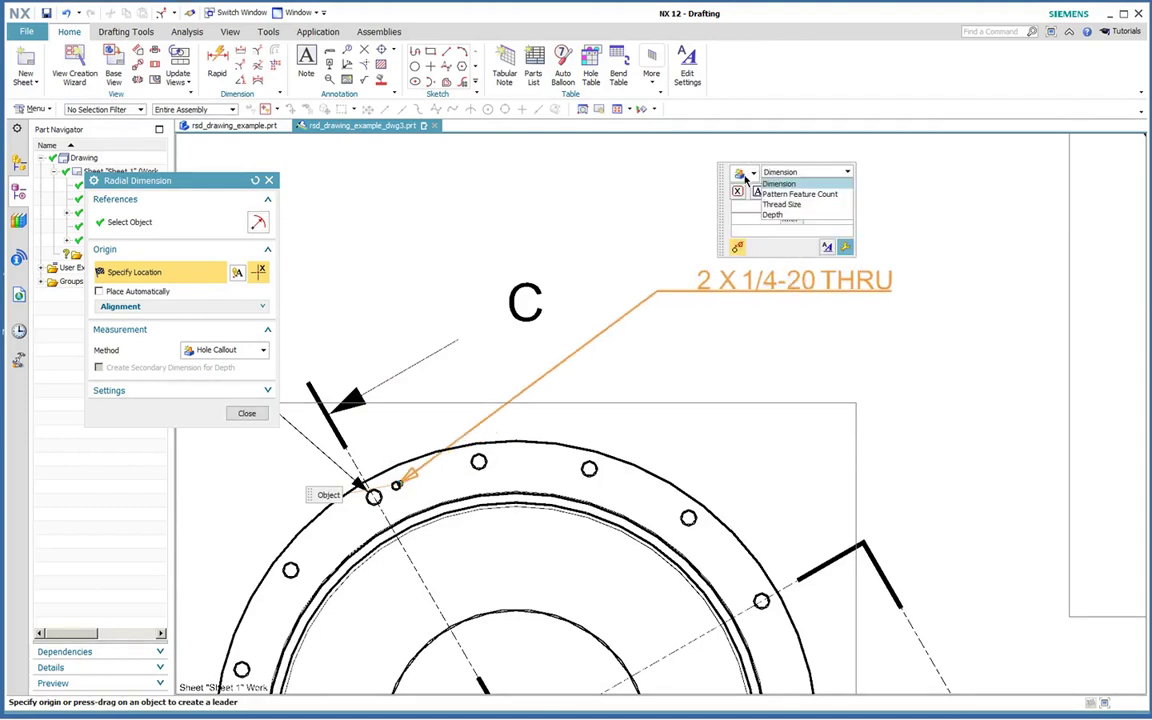
left_click(766, 184)
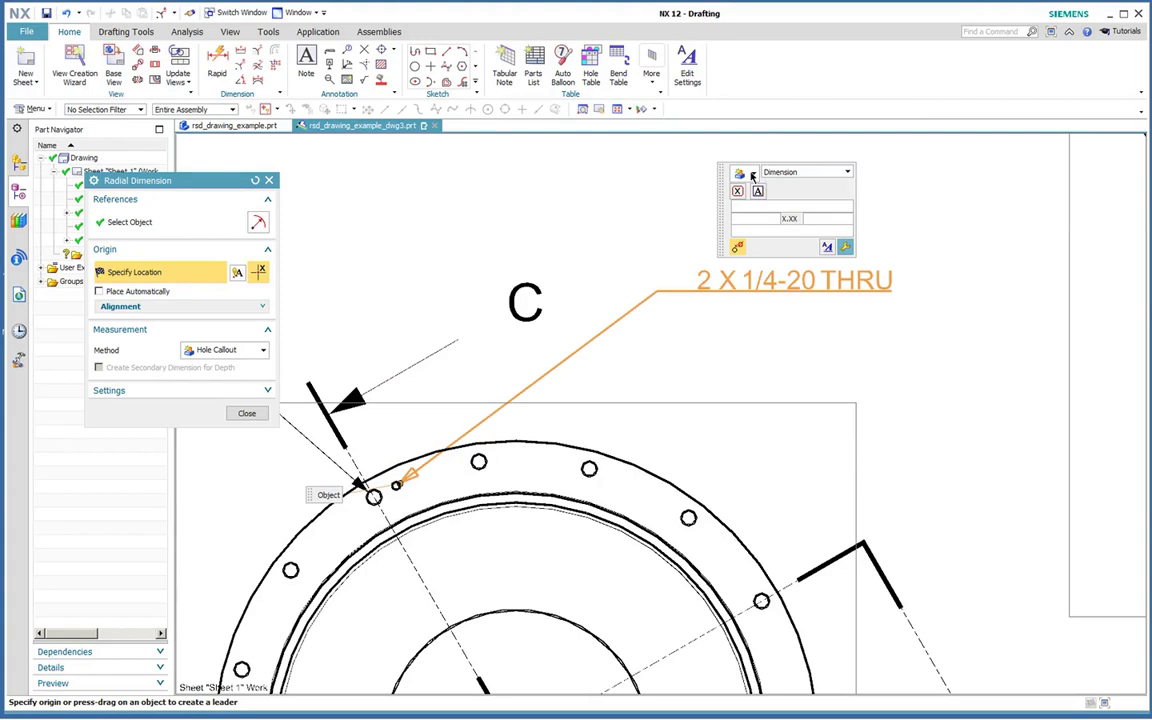
left_click(763, 280)
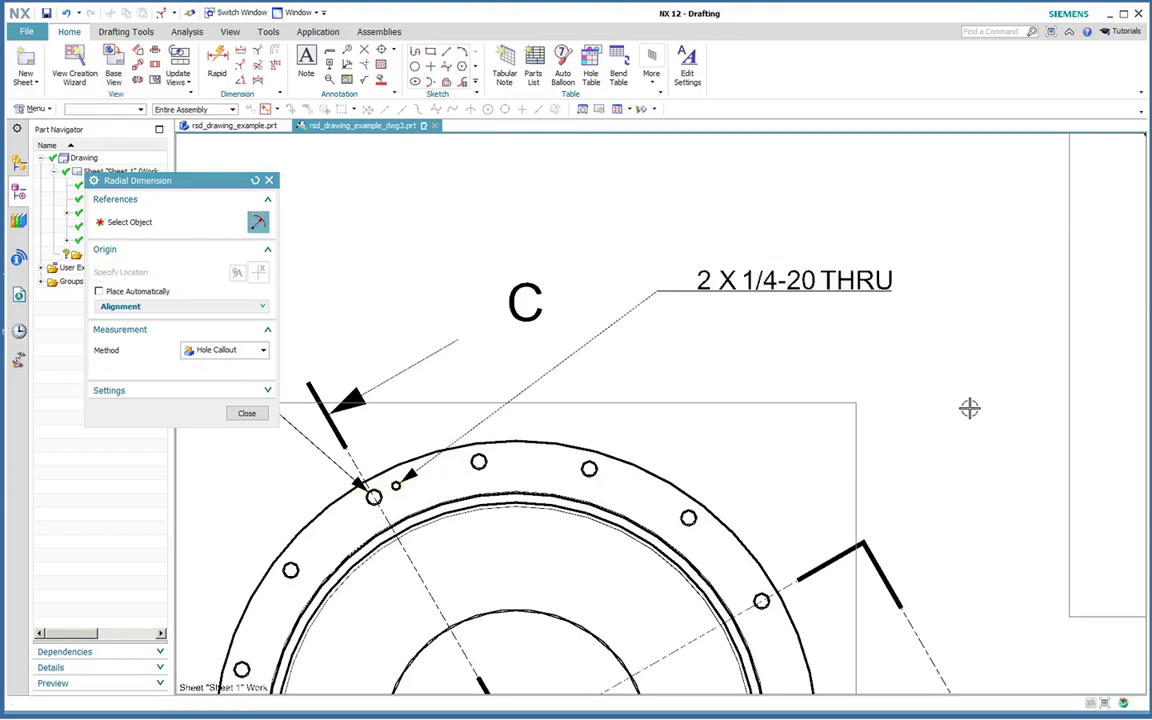
Close the radial tool and start a linear dimension on the notch, switching to the Inferred method.
left_click(246, 413)
scroll(862, 512, "down", 5)
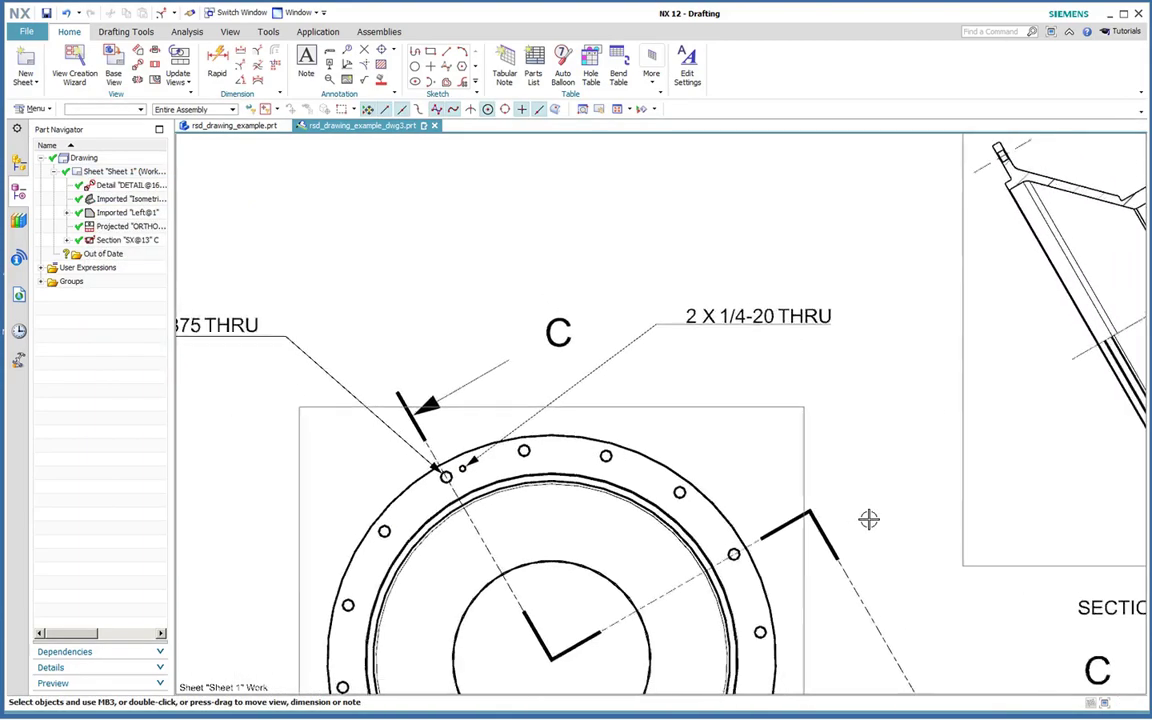
scroll(868, 520, "down", 2)
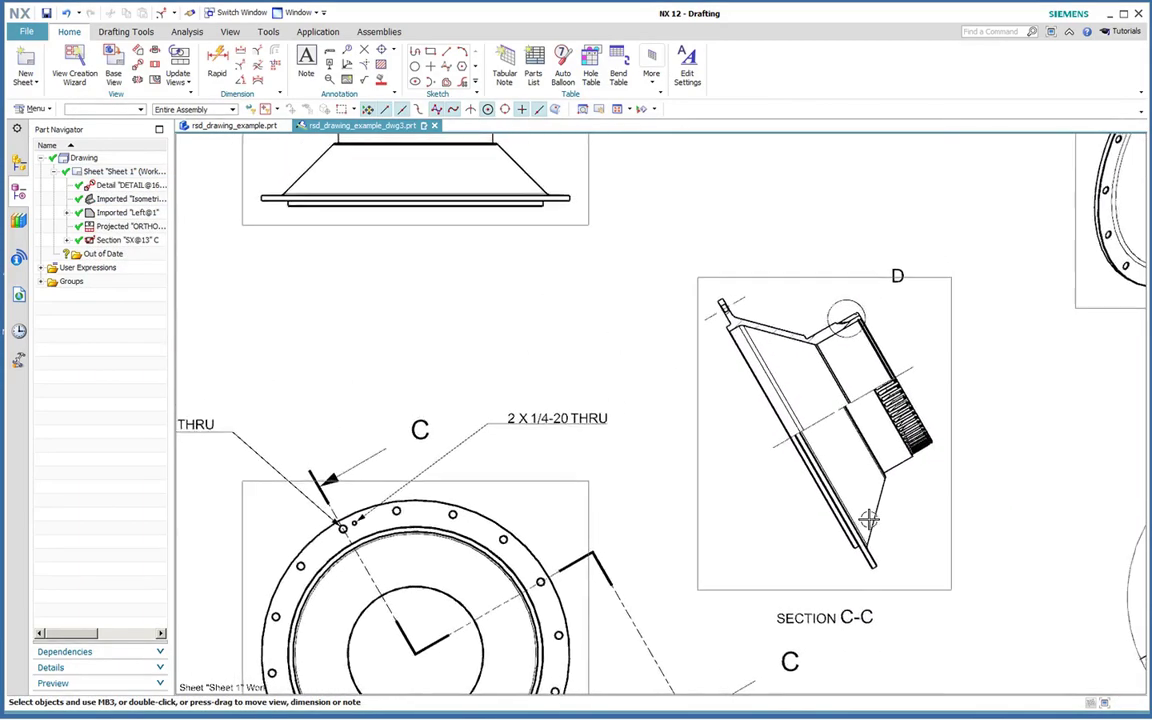
scroll(868, 520, "up", 2)
scroll(868, 519, "down", 3)
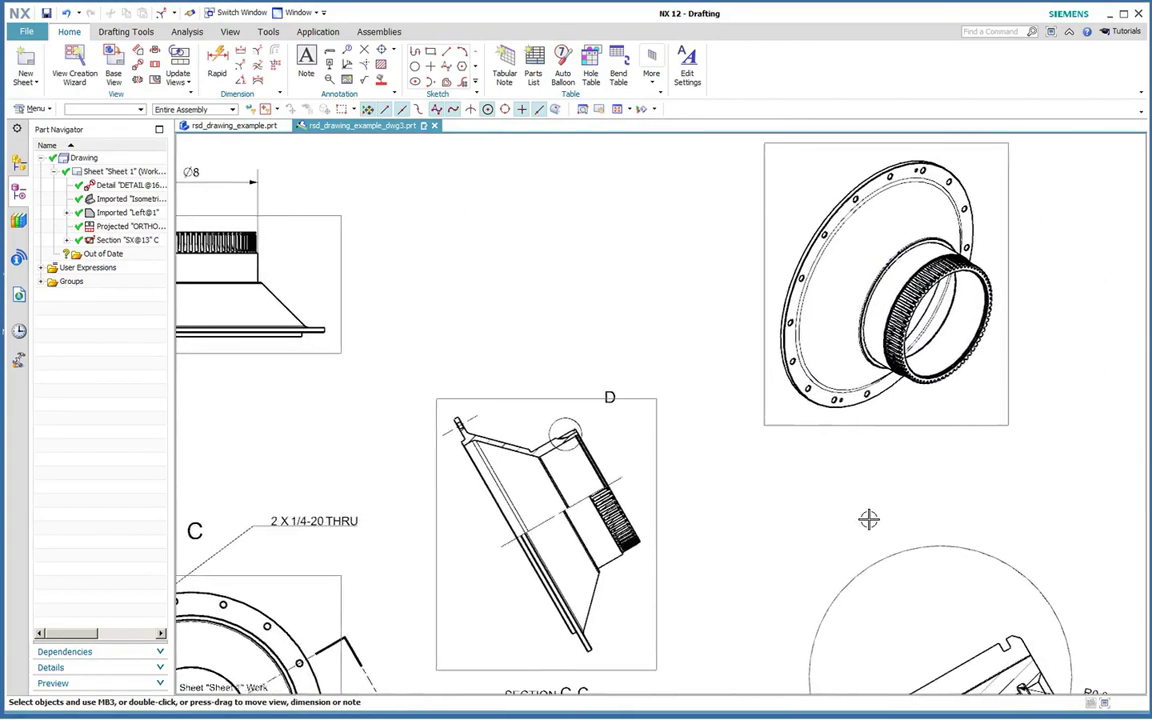
scroll(868, 519, "up", 3)
scroll(870, 518, "up", 5)
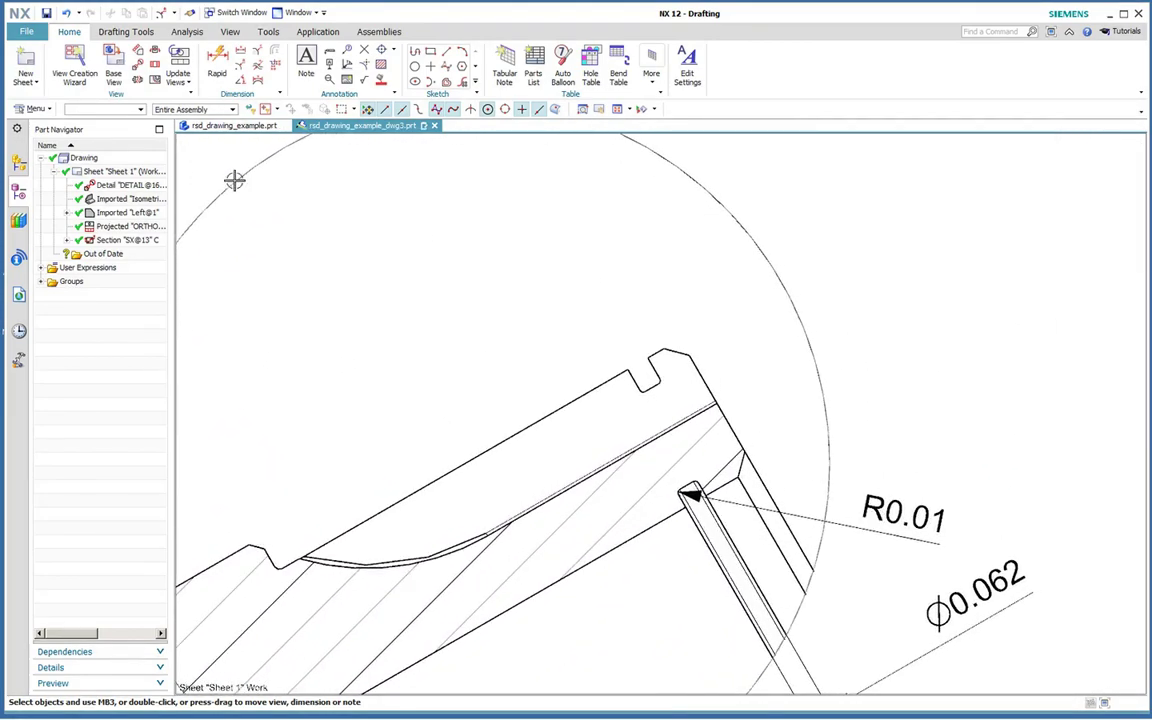
left_click(240, 50)
scroll(880, 572, "up", 4)
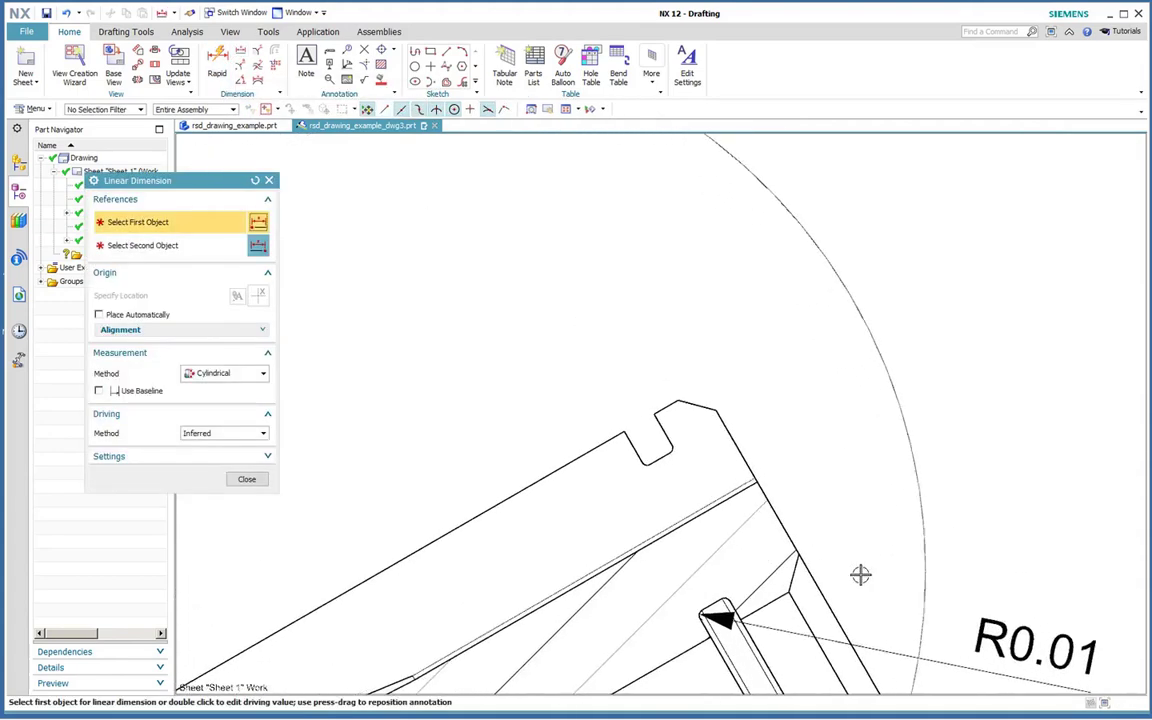
left_click(634, 439)
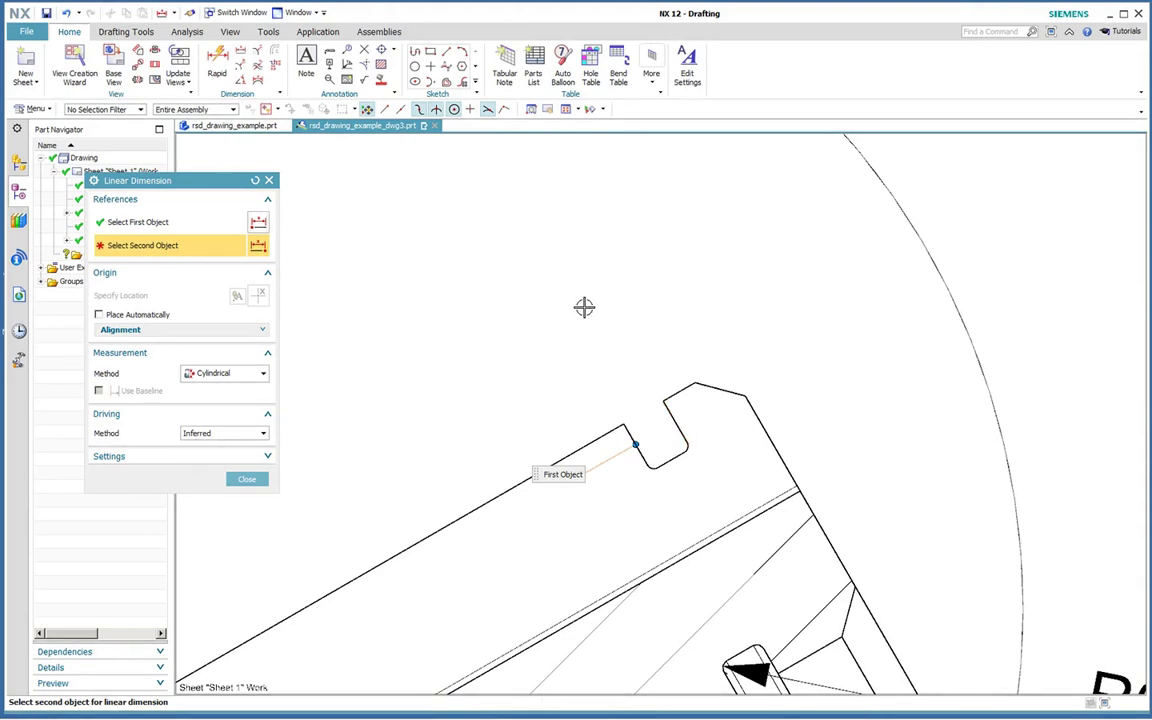
left_click(215, 376)
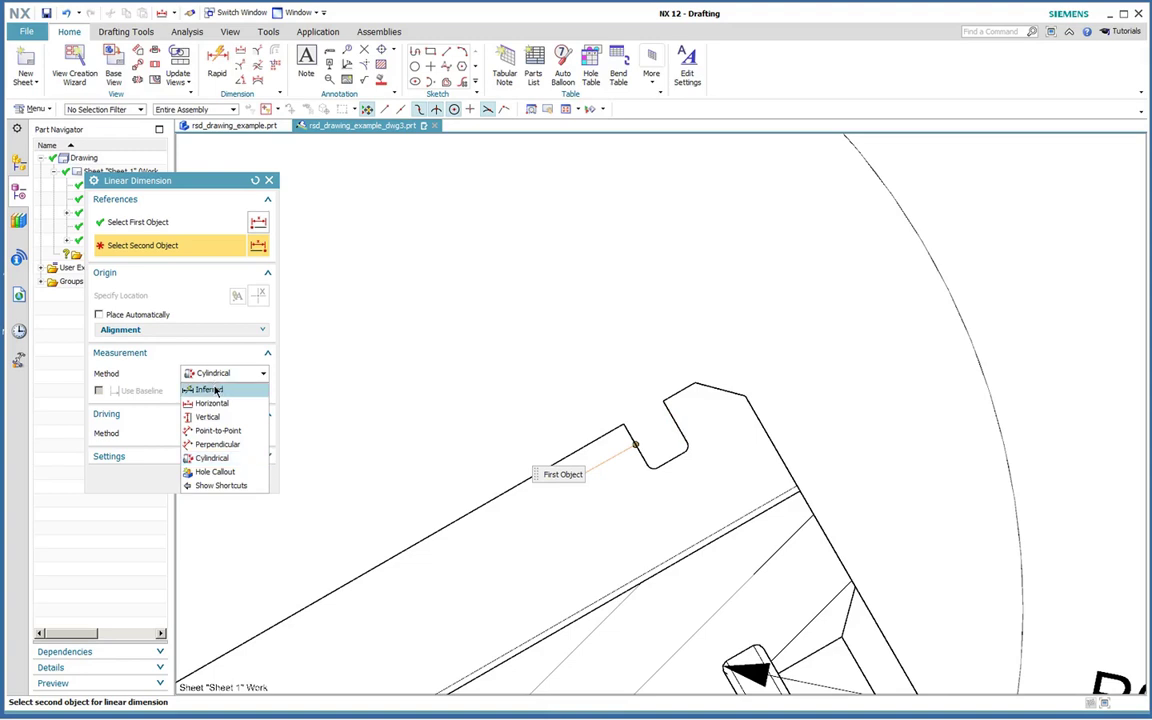
left_click(209, 389)
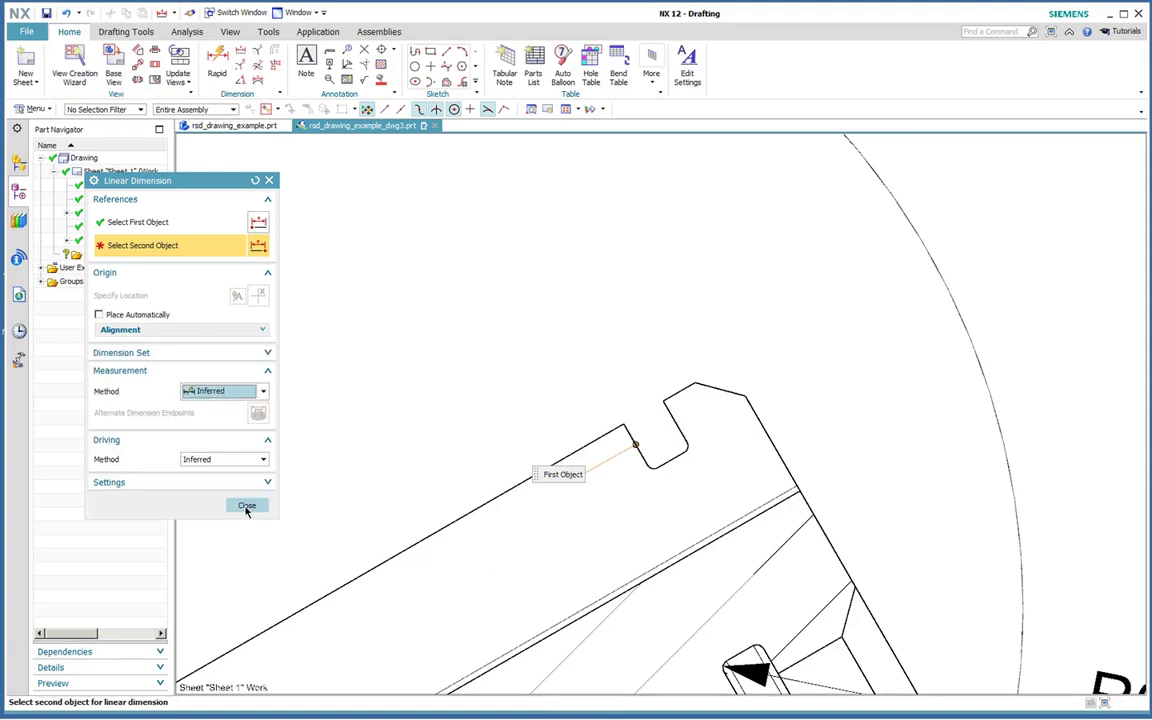
Dimension the notch width as 0.062 between its corners, move the text up-right, and fit the sheet.
left_click(255, 180)
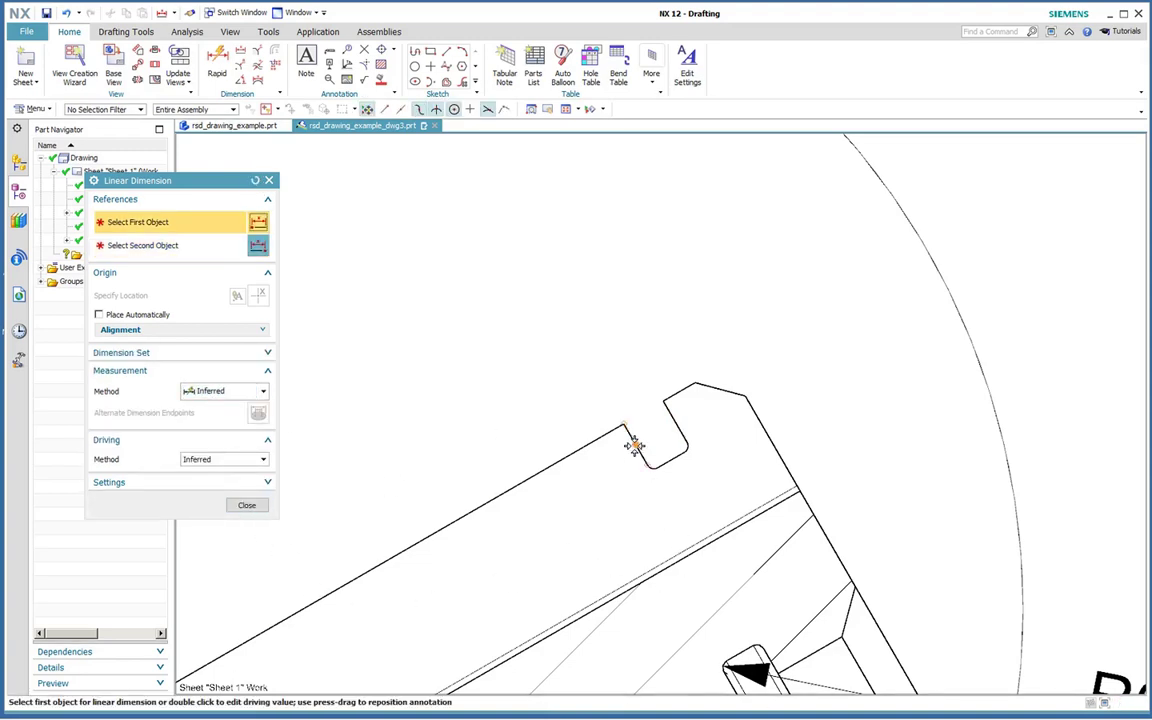
left_click(632, 445)
left_click(675, 420)
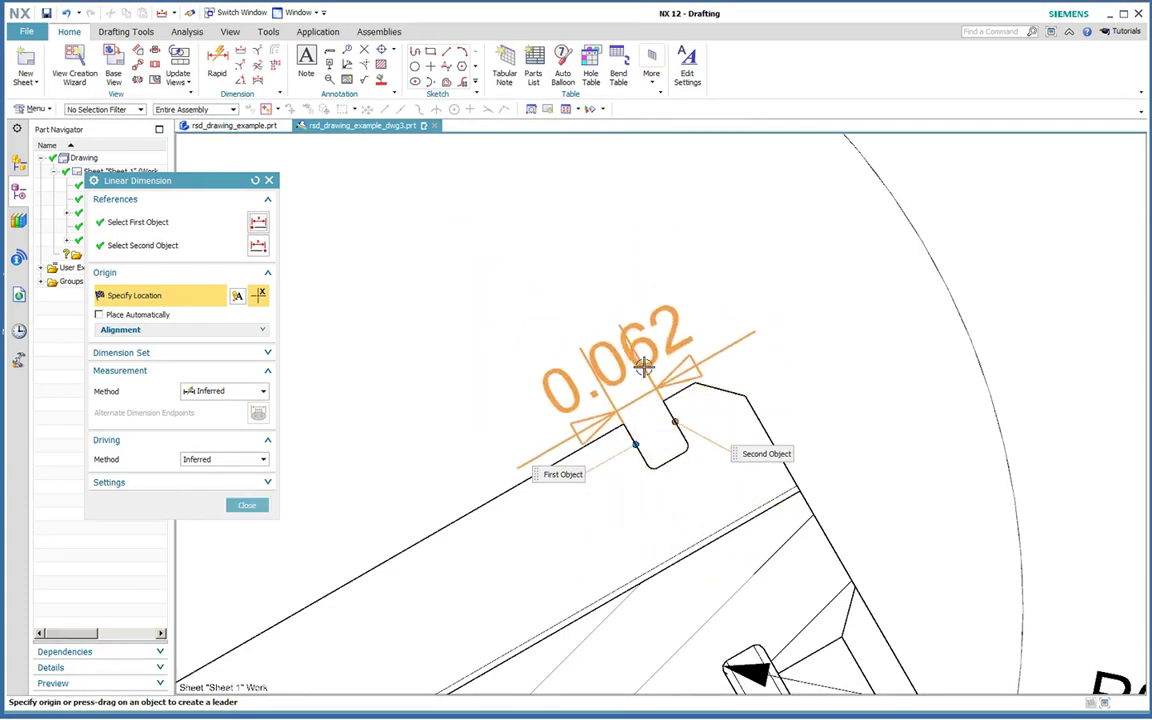
left_click(597, 328)
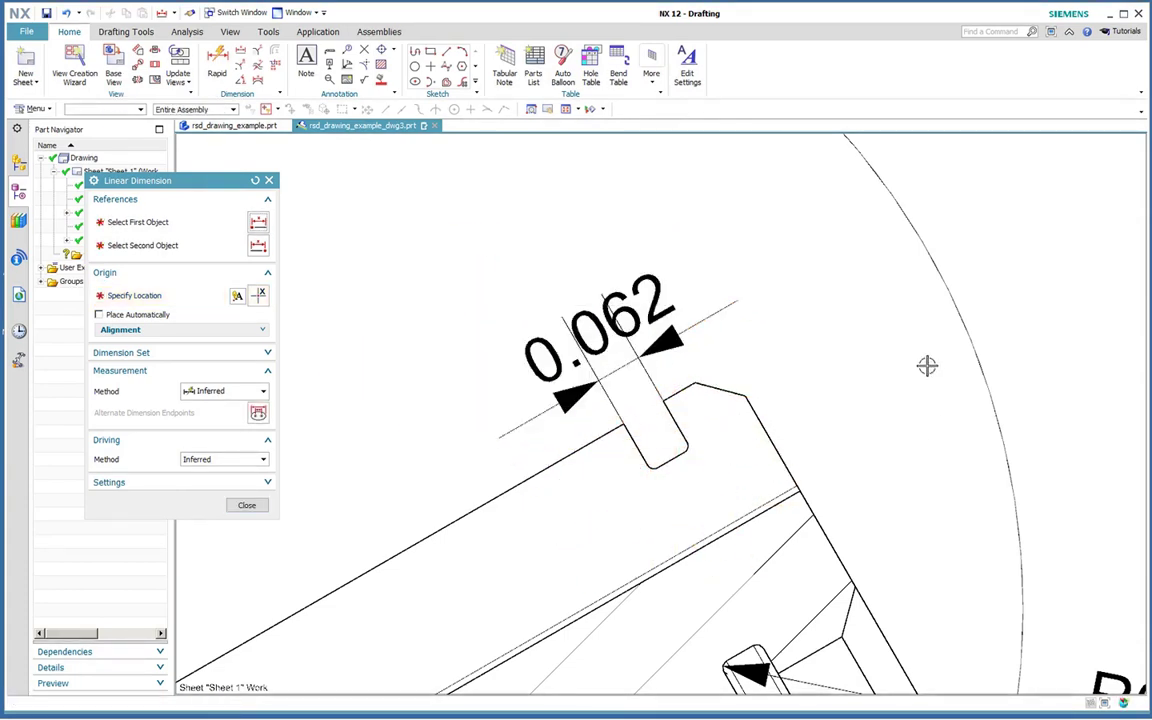
key("Escape")
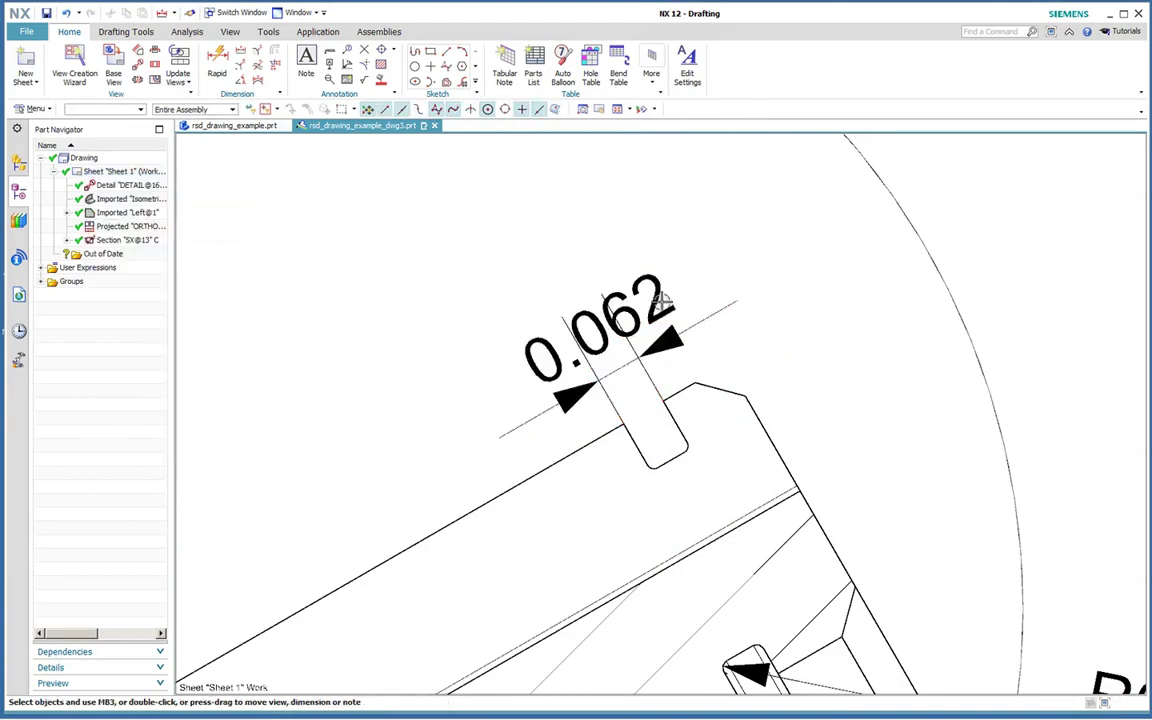
left_click_drag(600, 335, 825, 220)
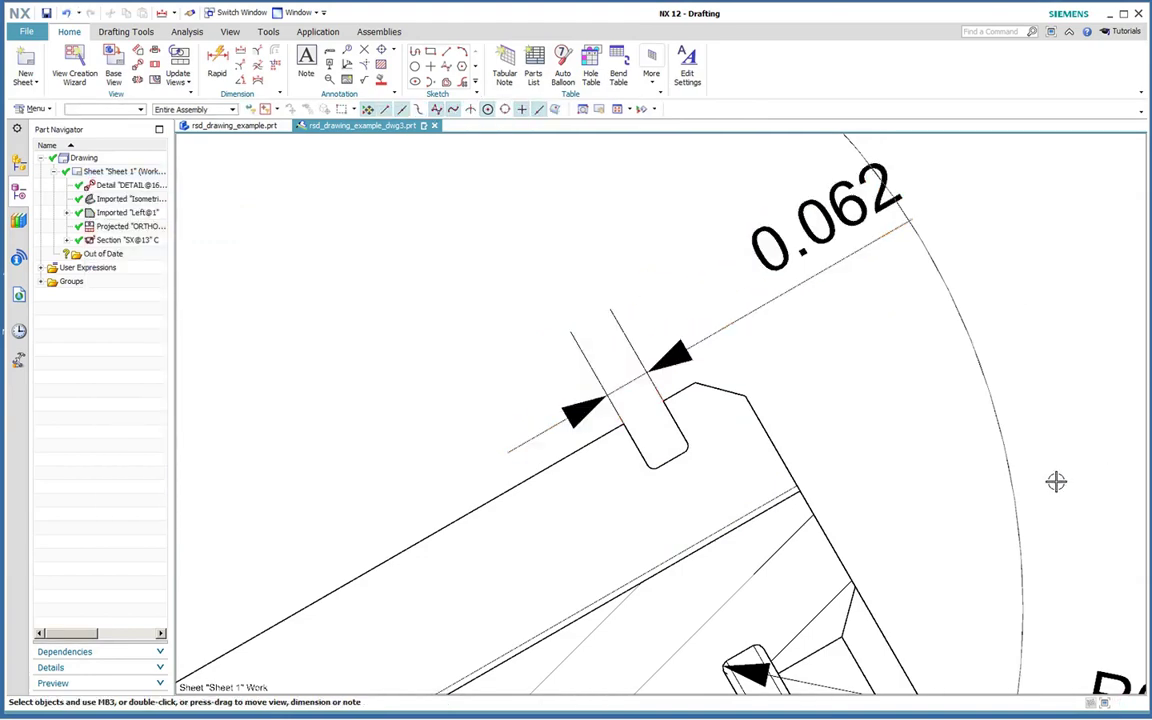
key("ctrl+f")
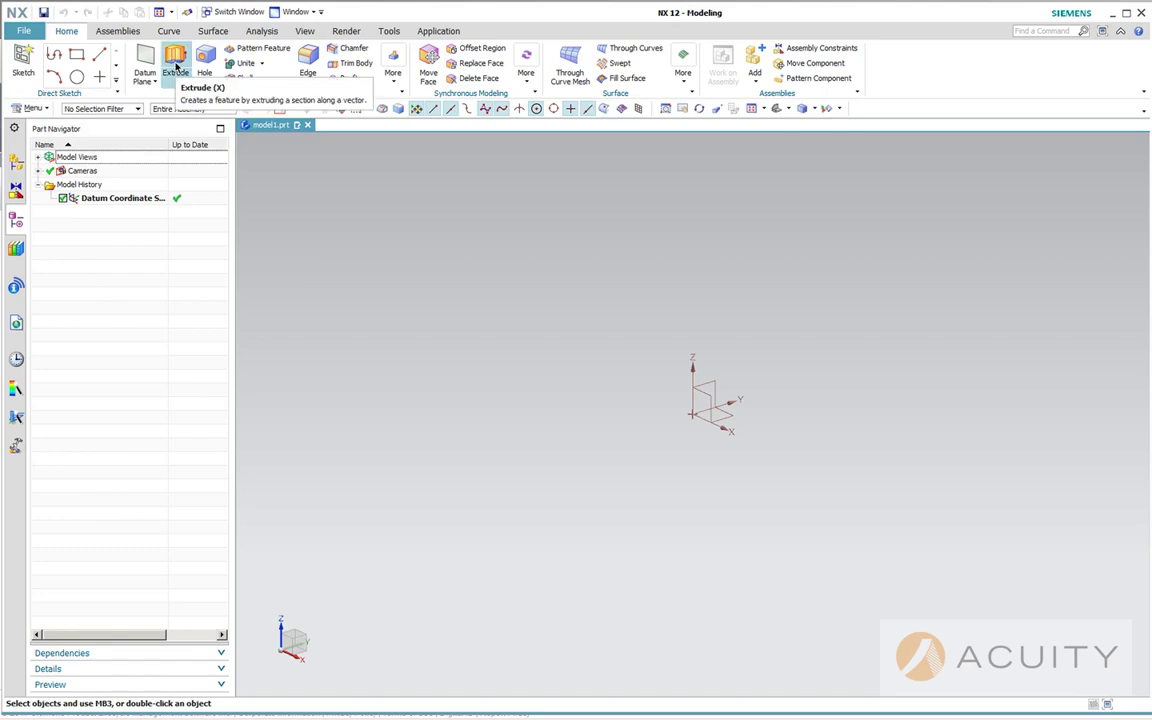
Extrude a 3.6 × 3.45 rectangle, sketched from the origin on the XY plane, 3 in into a block.
left_click(175, 66)
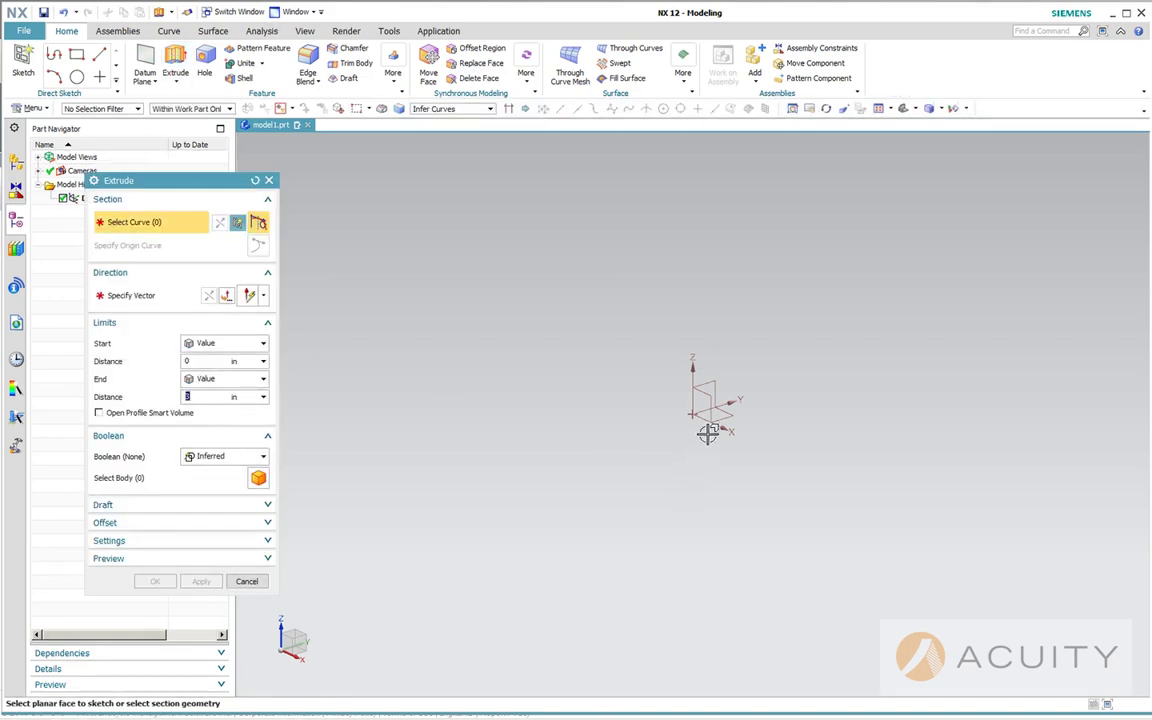
left_click(735, 405)
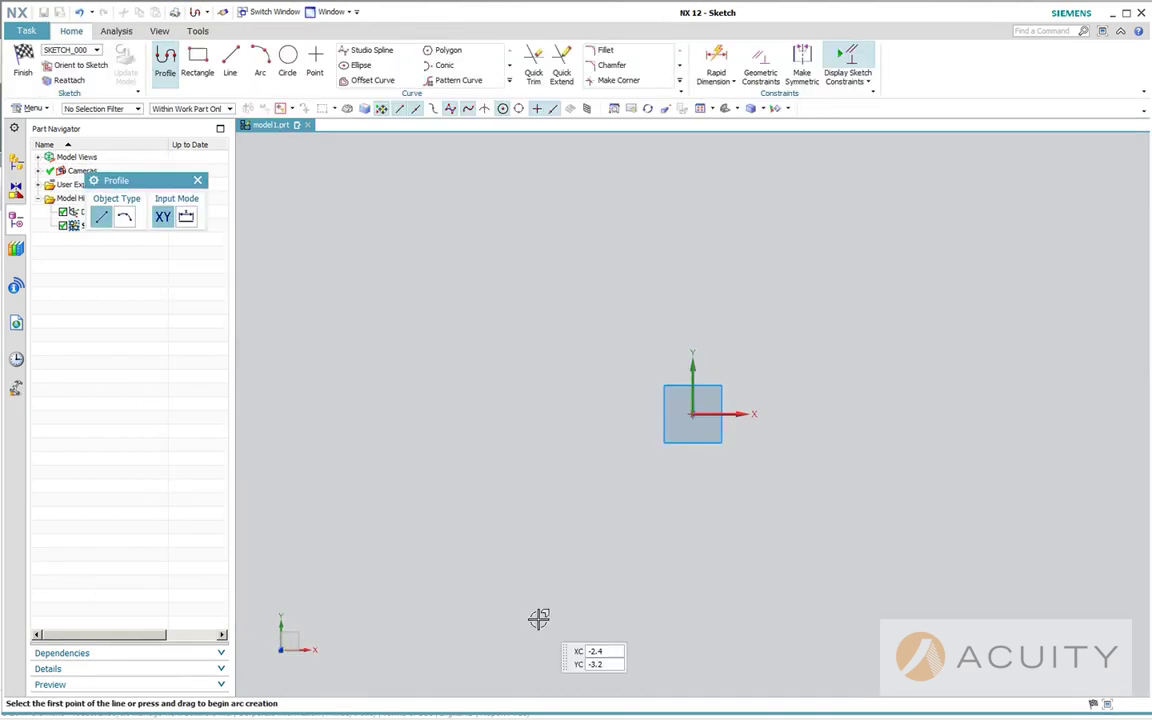
left_click(198, 62)
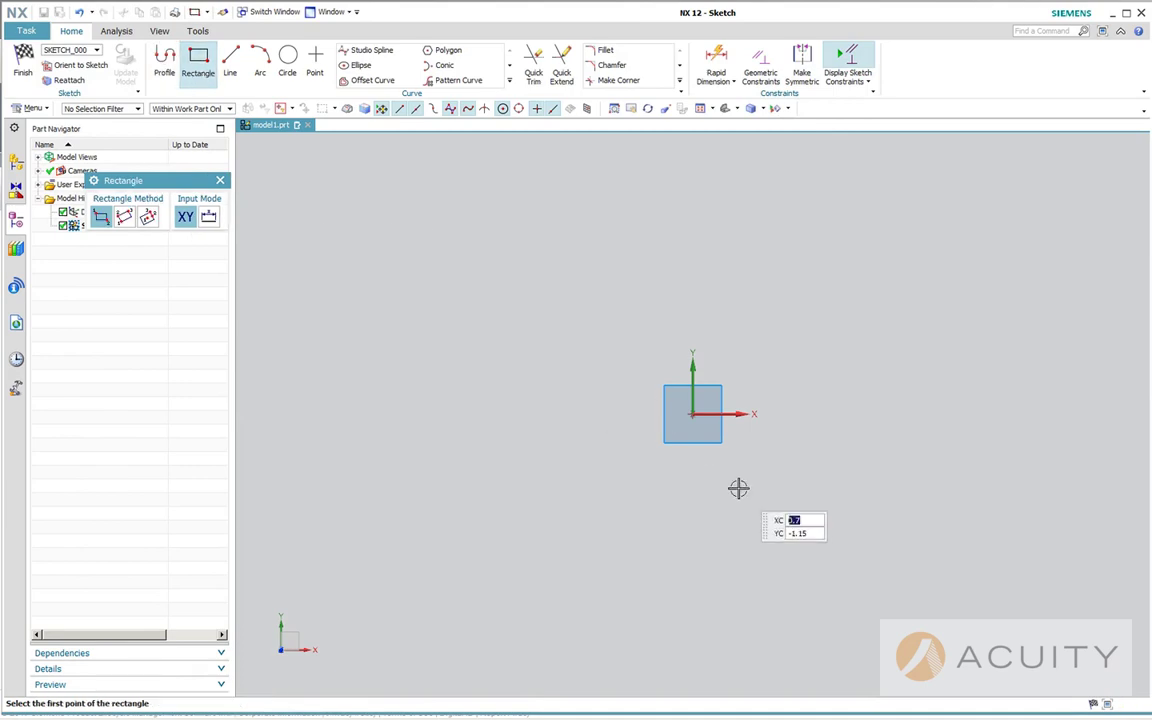
left_click(692, 413)
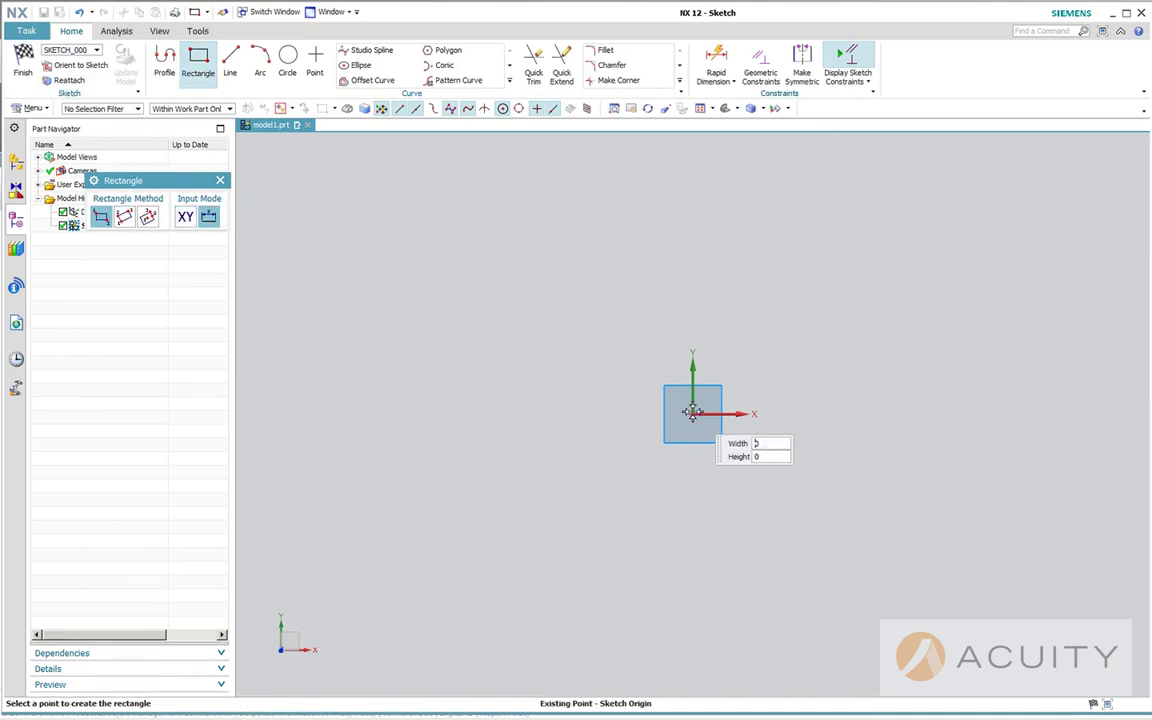
left_click(922, 193)
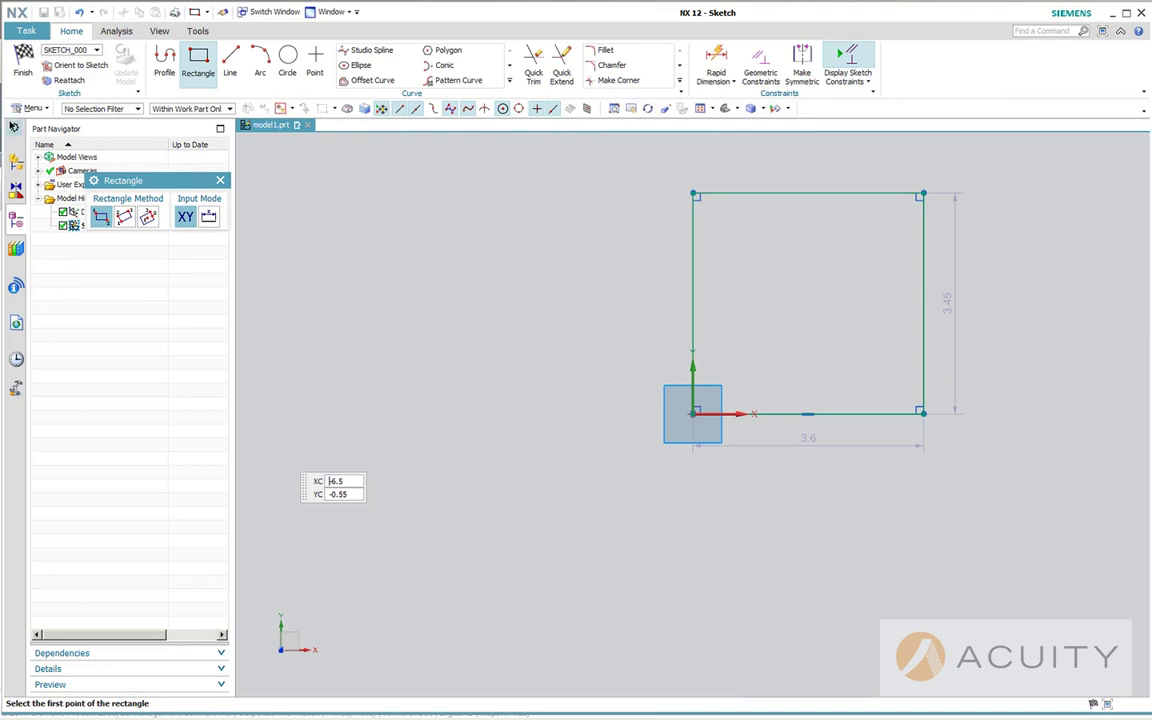
left_click(20, 62)
key("x")
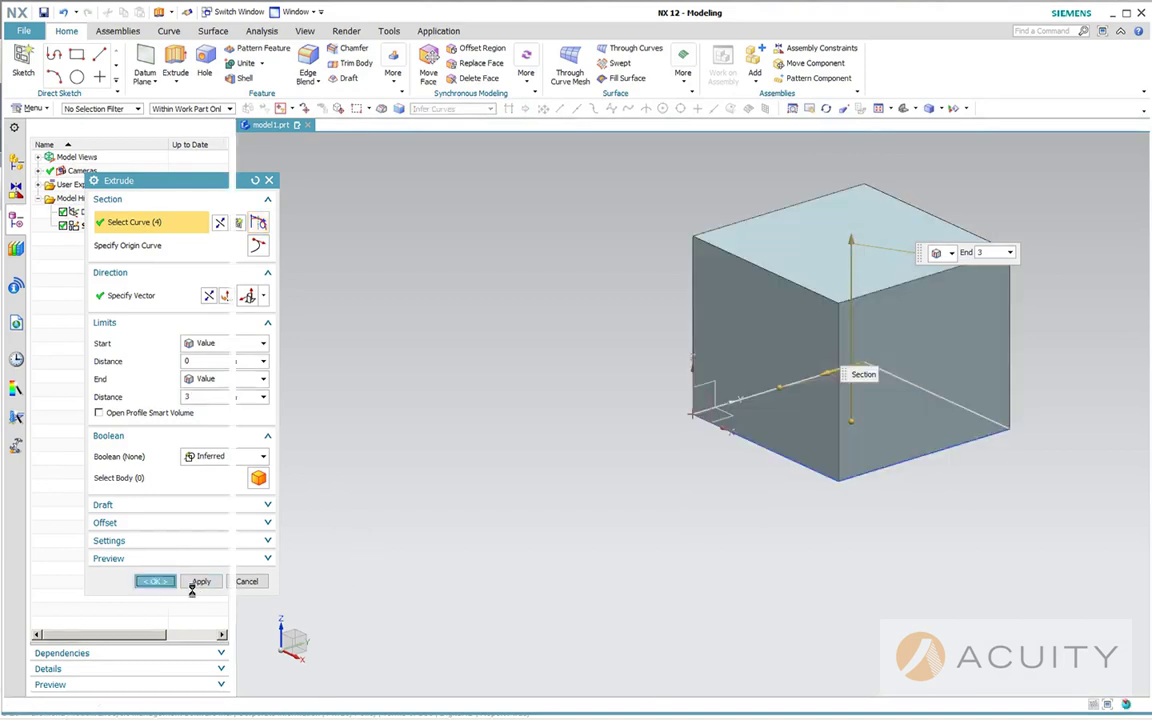
left_click(155, 581)
key("ctrl+f")
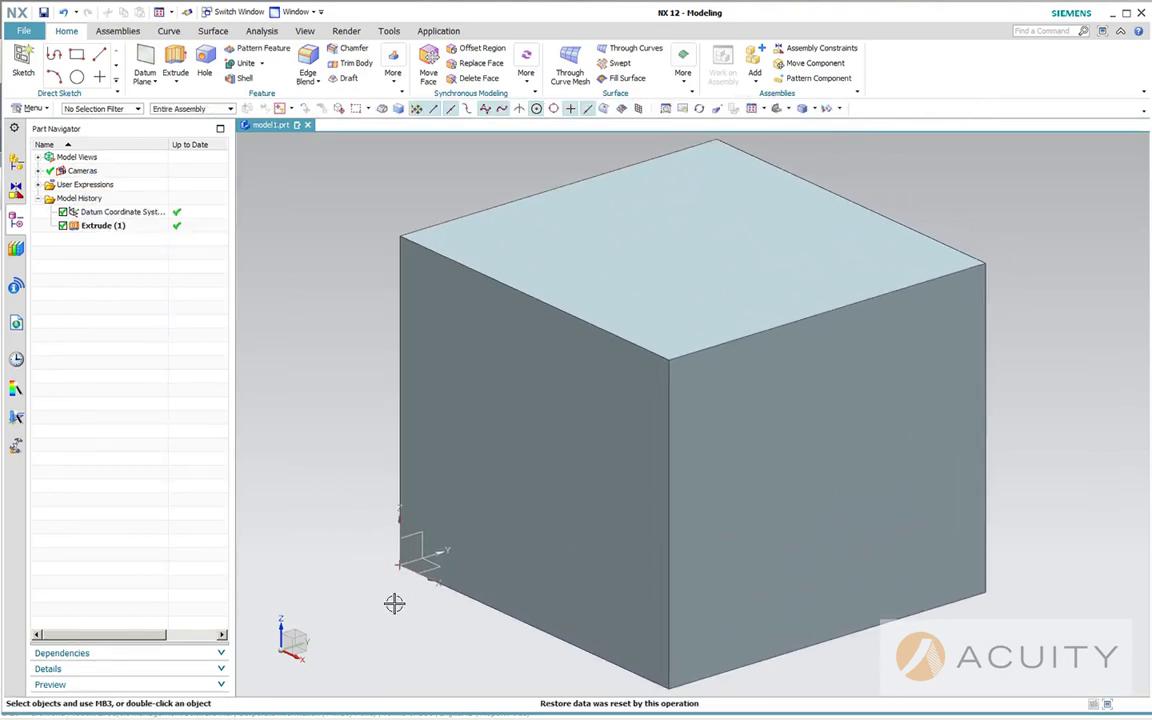
Switch to the Sheet Metal application, dismiss the material notice and fit the block.
left_click(428, 31)
left_click(57, 66)
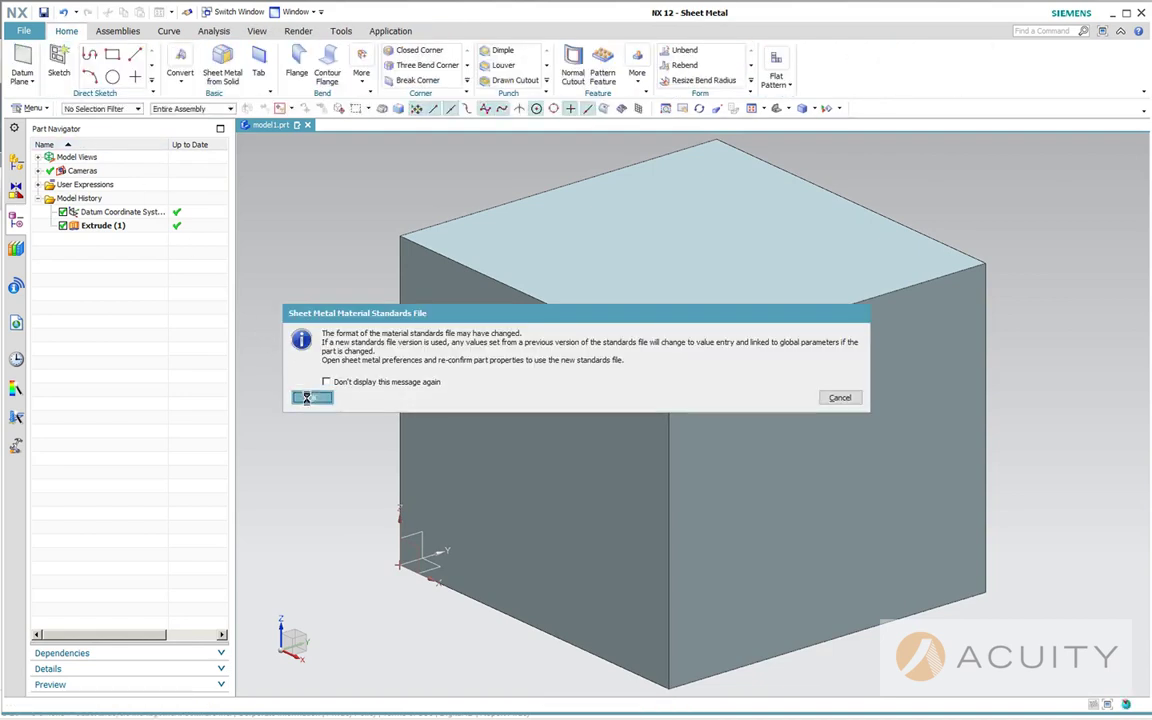
left_click(311, 397)
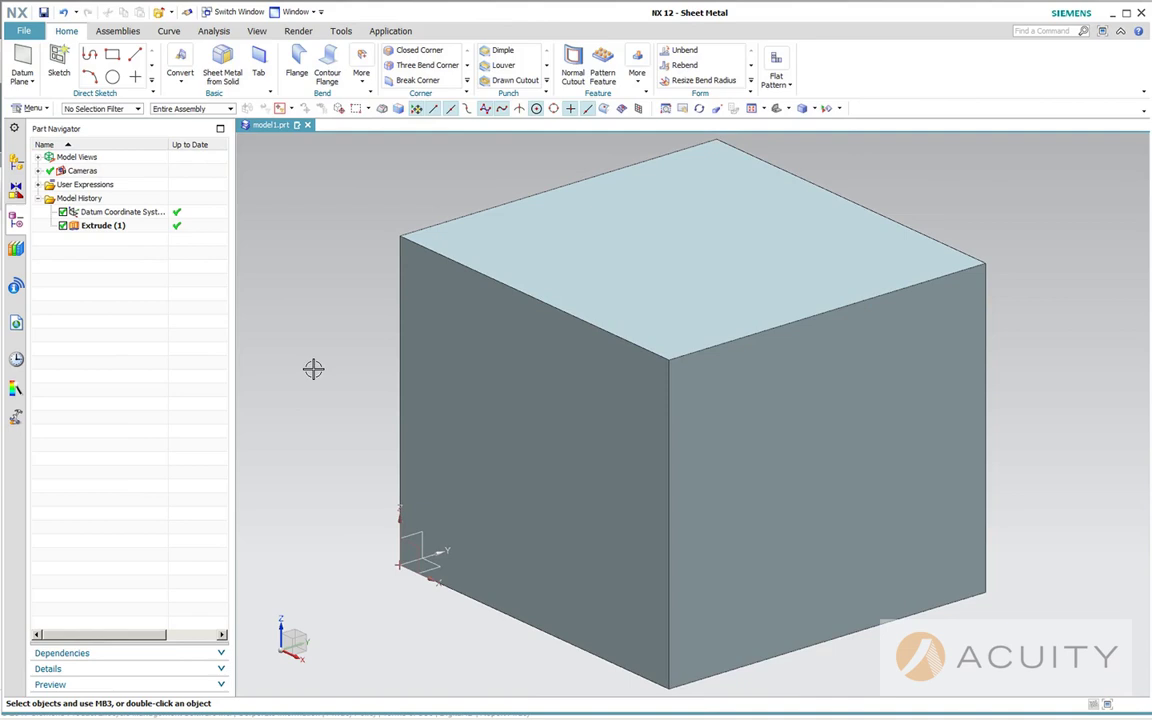
key("ctrl+f")
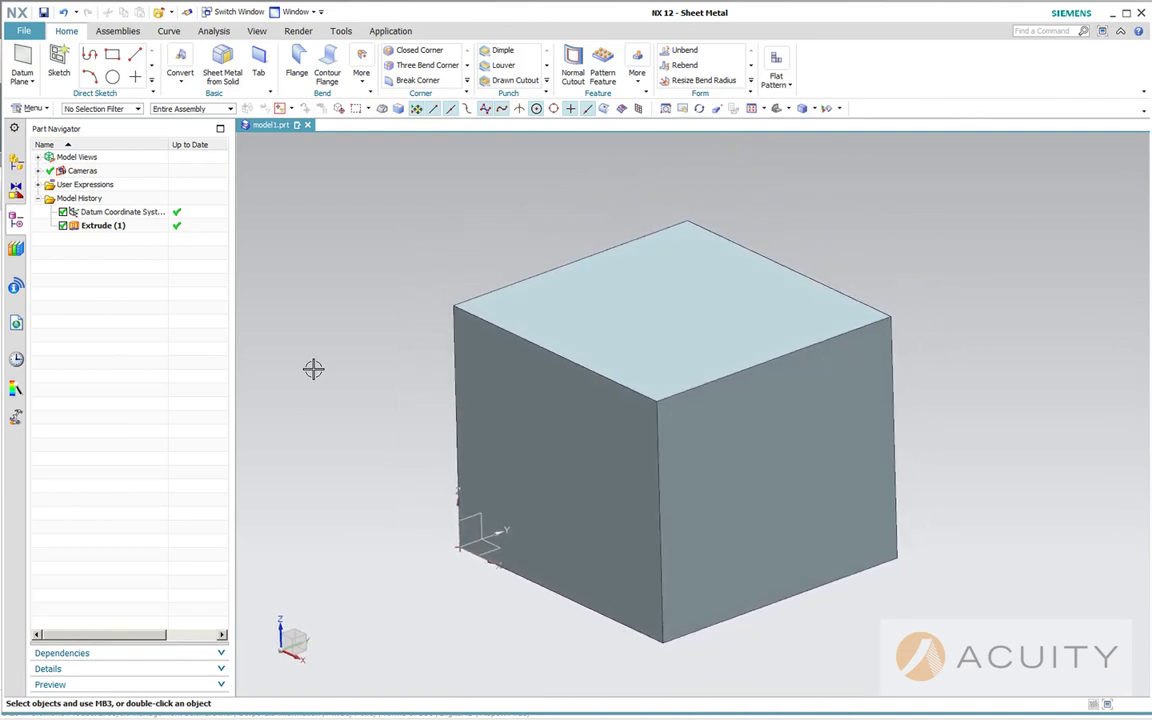
Convert the block to 0.1 in sheet metal using the right, second and top web faces.
left_click(221, 73)
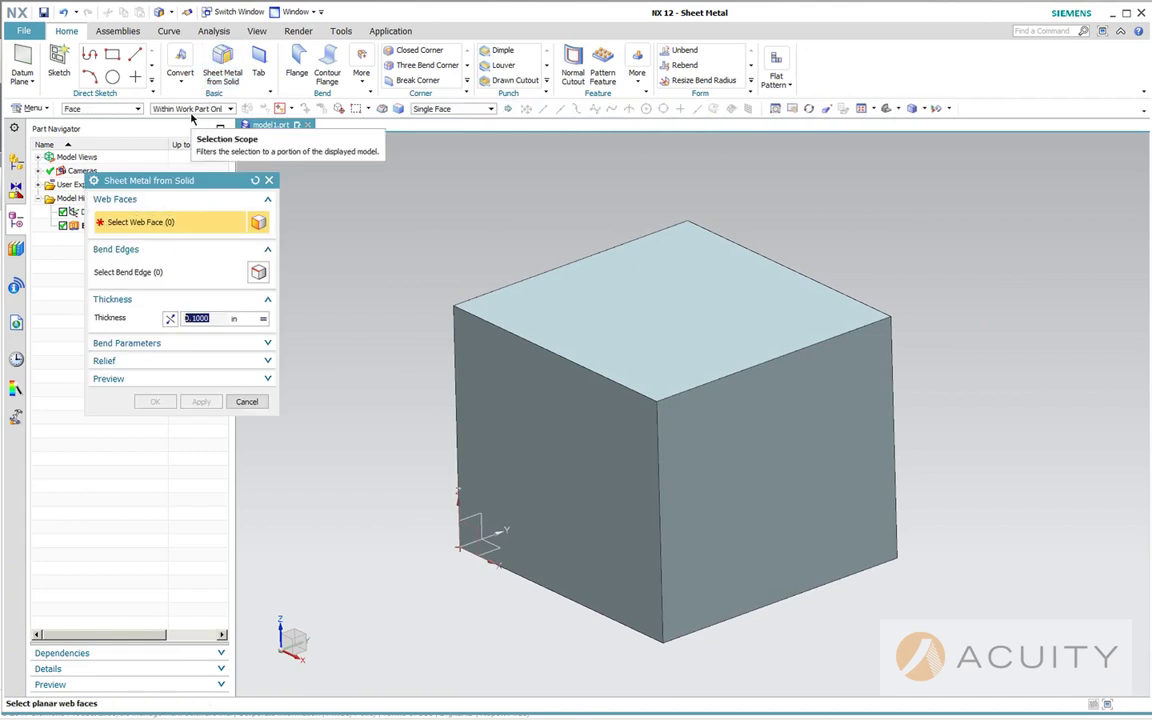
left_click(818, 527)
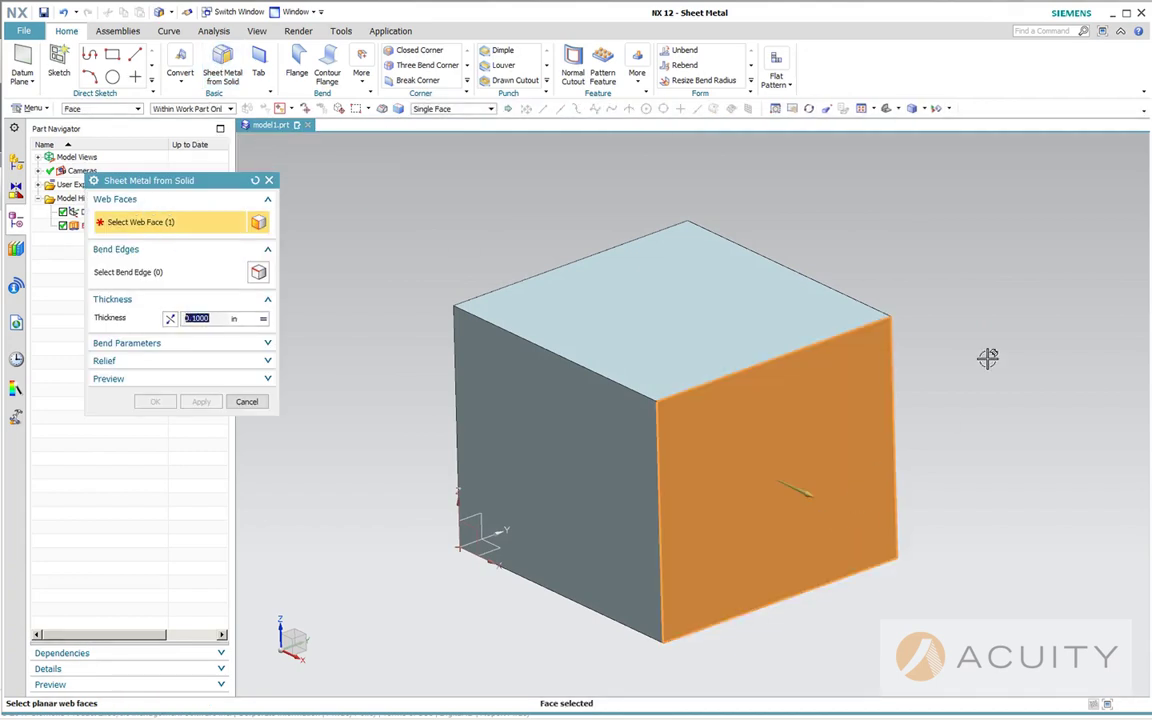
left_click(680, 396)
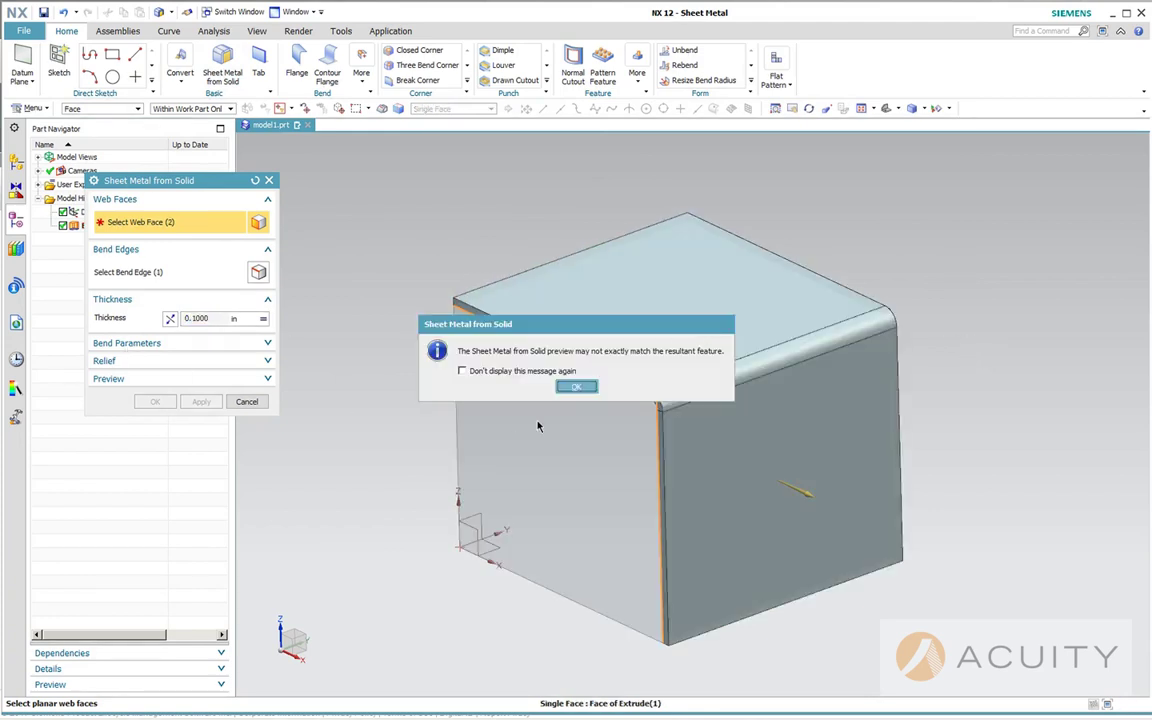
left_click(576, 386)
middle_click_drag(797, 345, 684, 309)
left_click(630, 496)
middle_click_drag(630, 496, 410, 320)
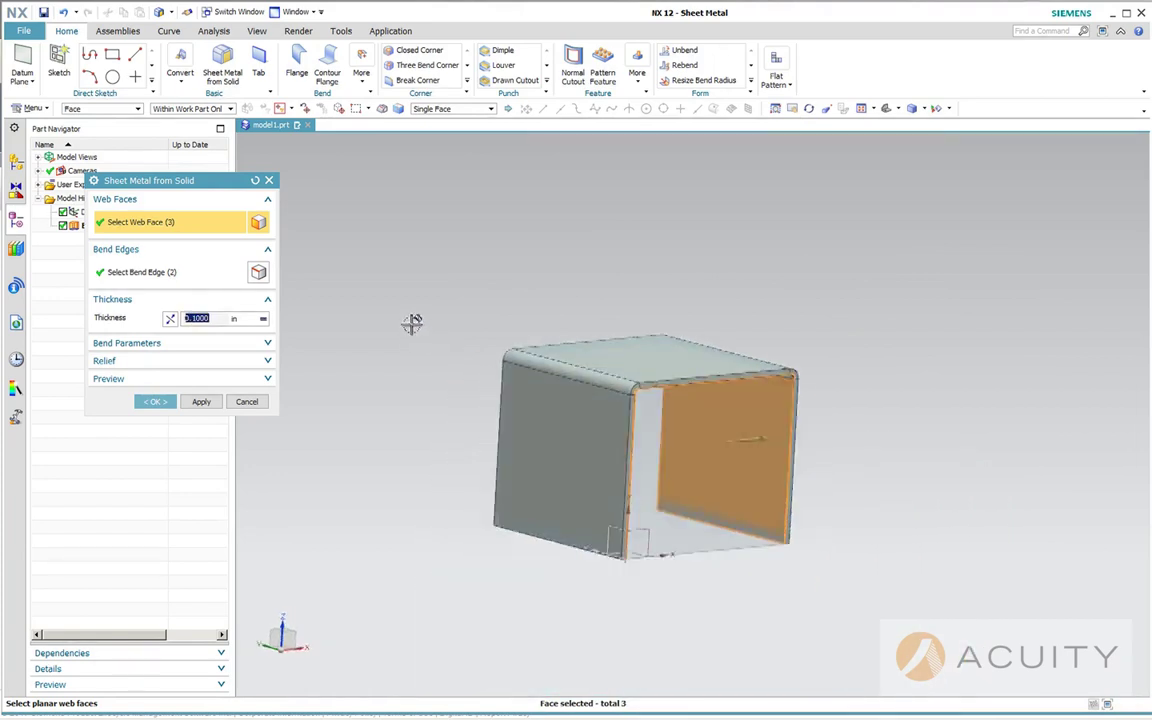
left_click(158, 402)
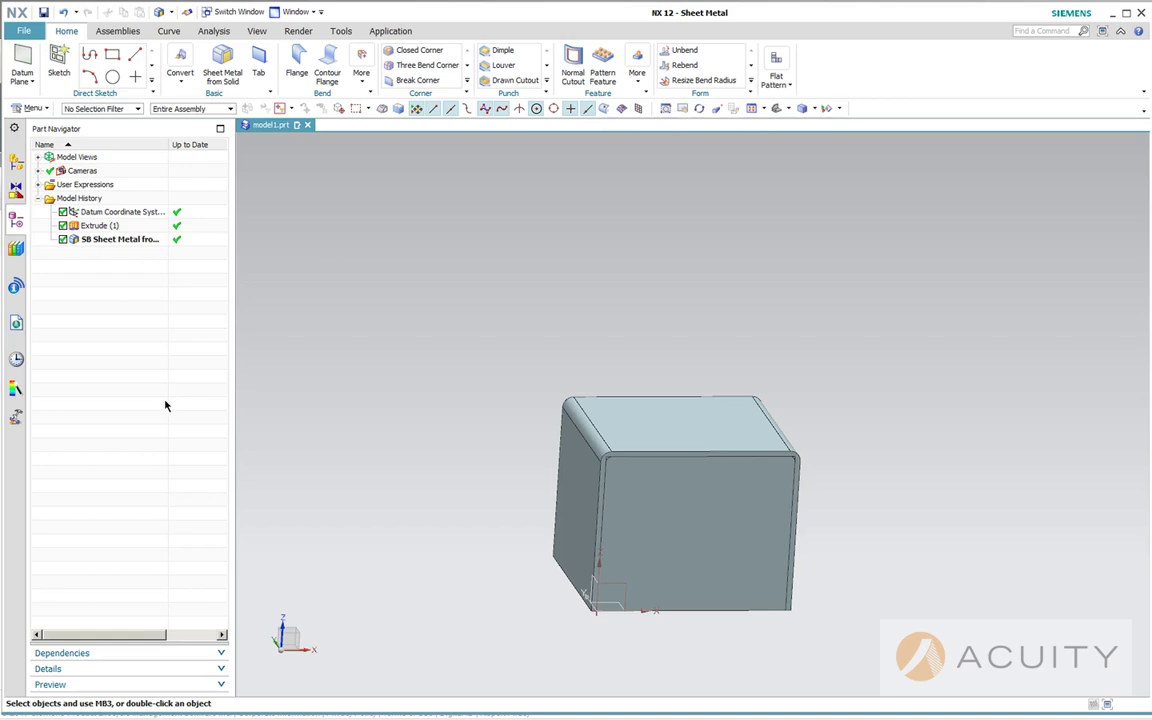
Hide the original extruded block, leaving only the sheet-metal feature visible.
left_click(131, 241)
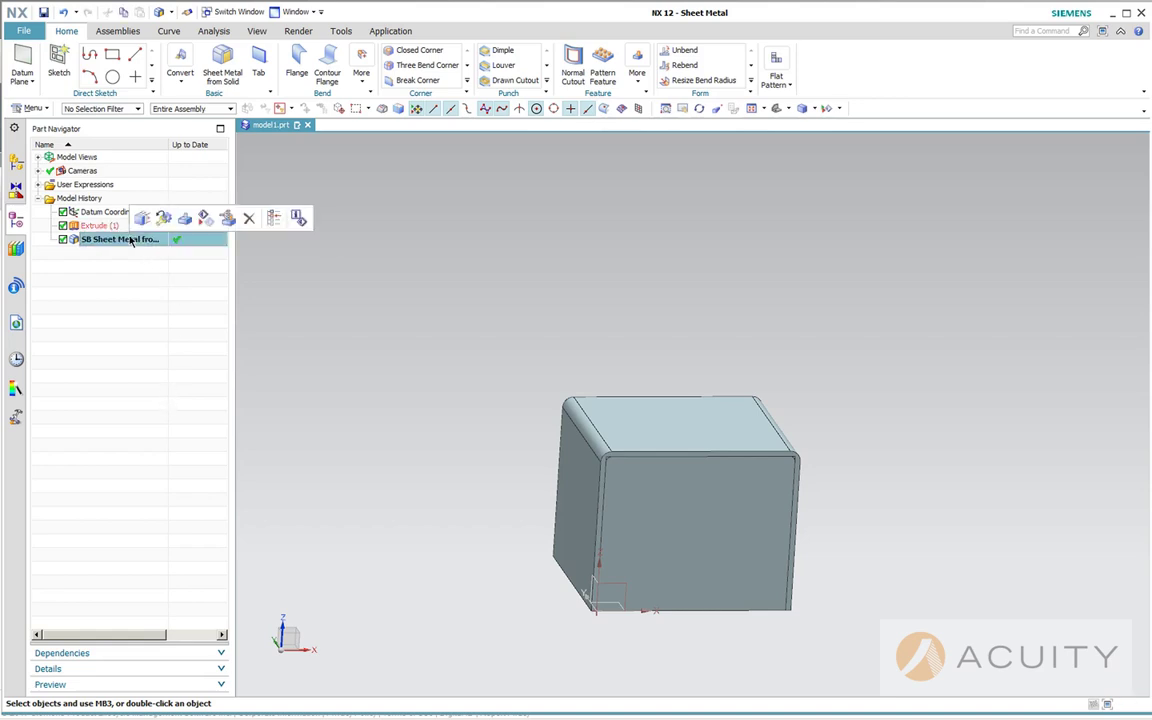
right_click(131, 241)
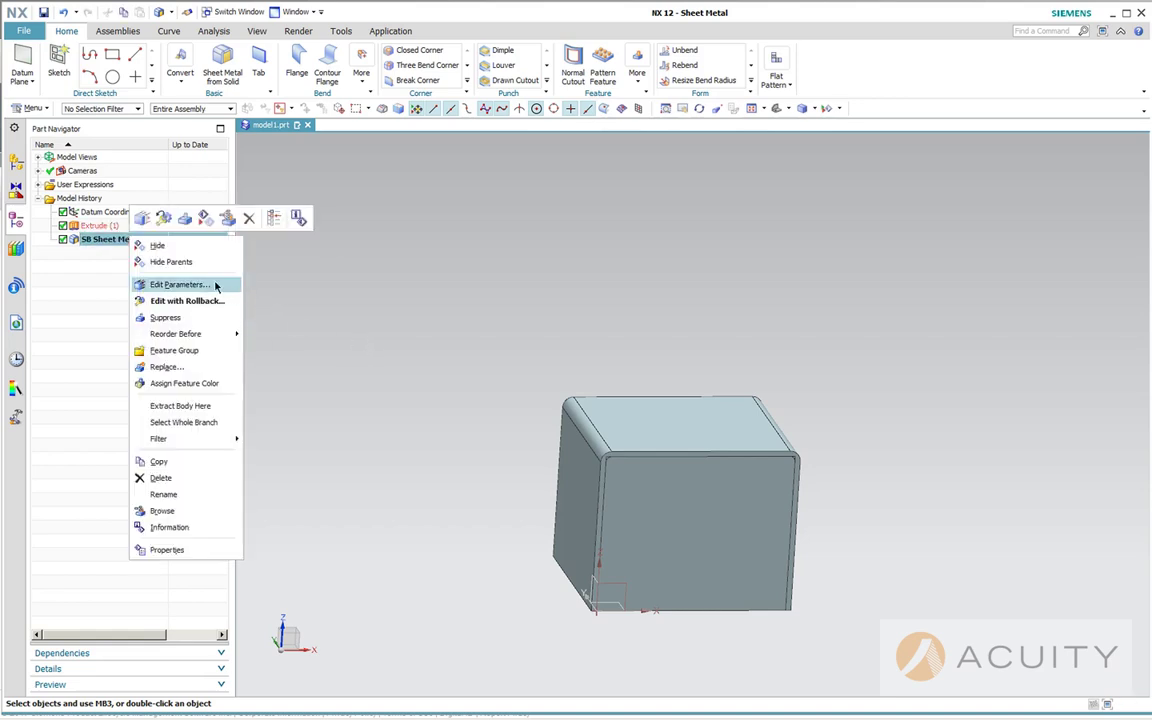
left_click(342, 234)
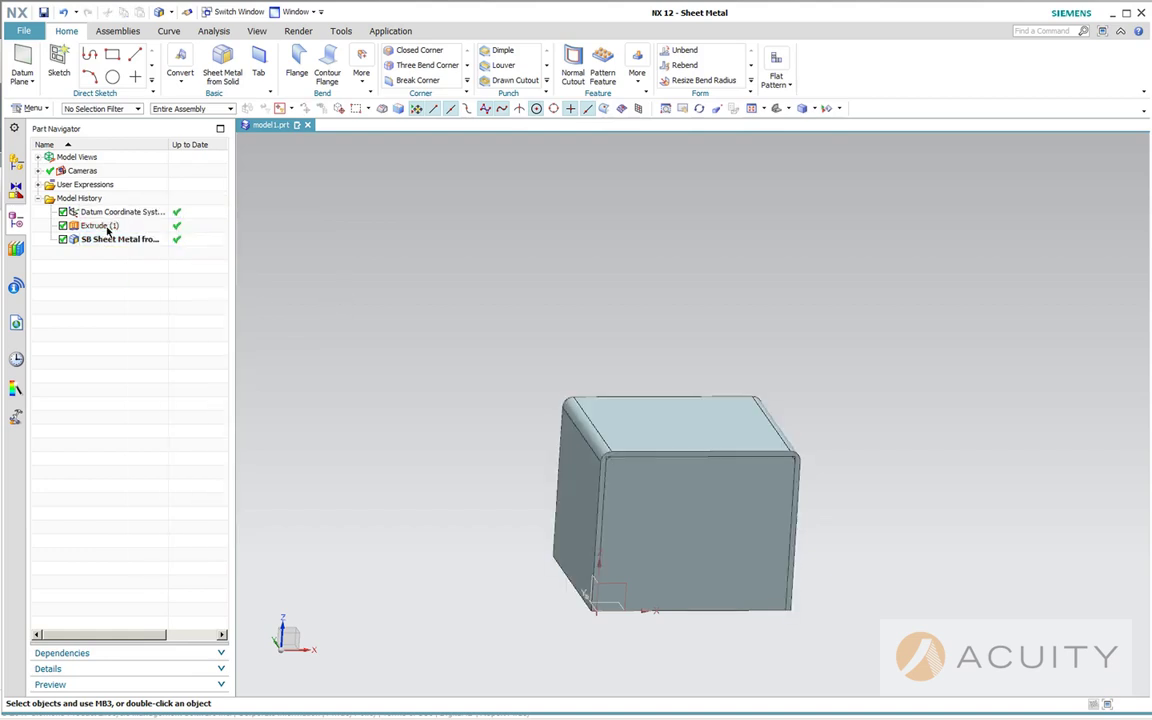
right_click(108, 229)
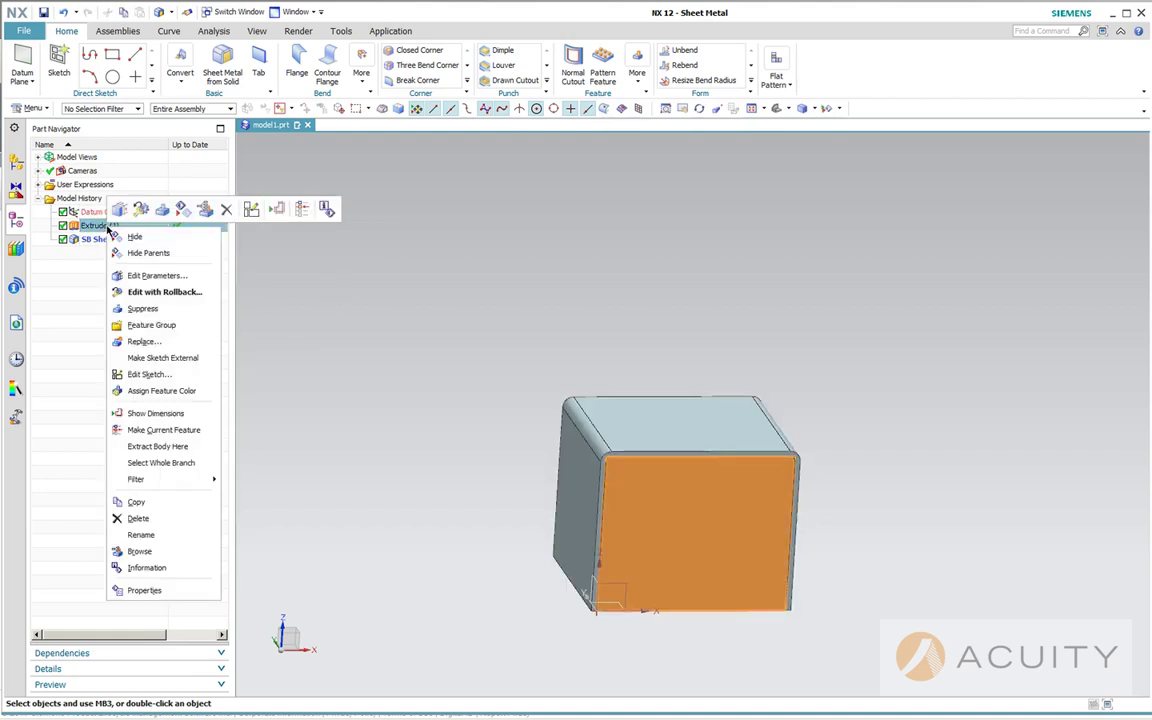
left_click(136, 236)
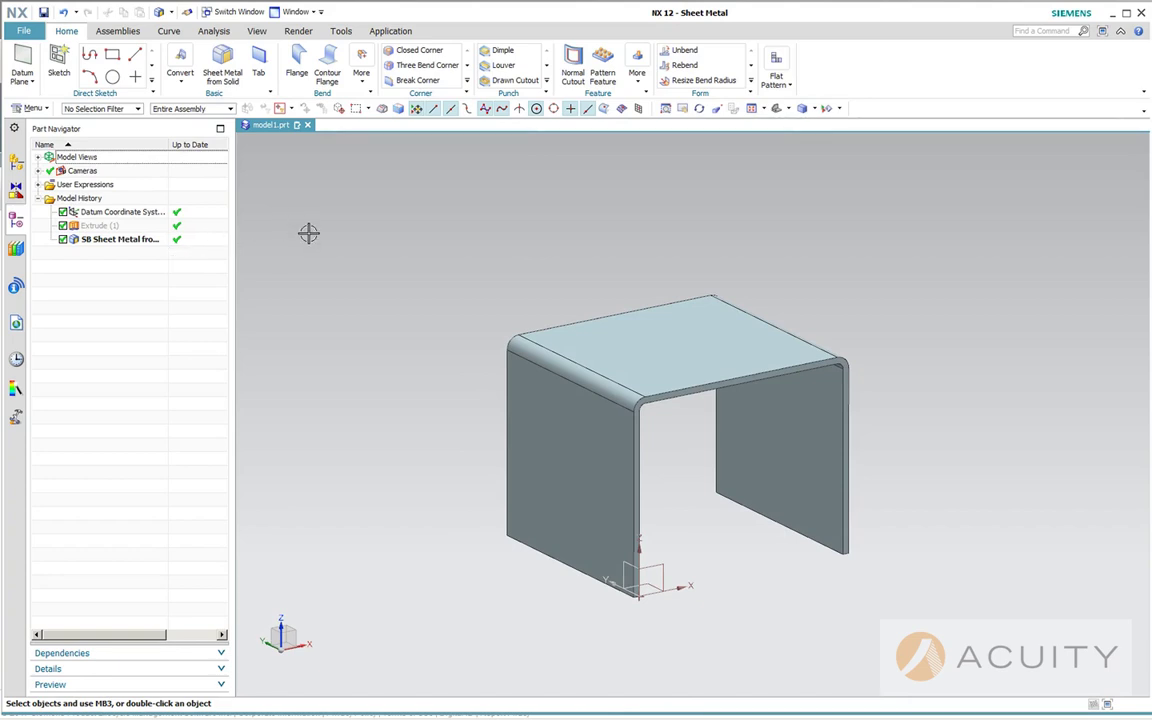
Start a Flange and show the alternative entry options for its Length value.
left_click(222, 62)
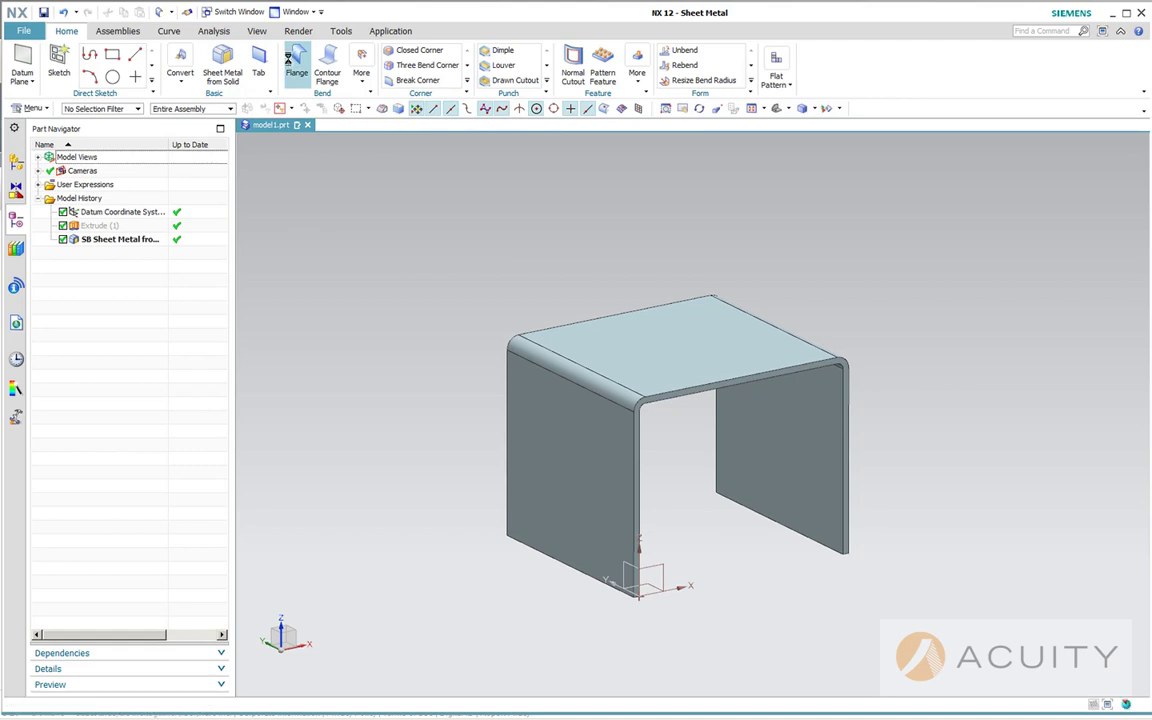
left_click(292, 64)
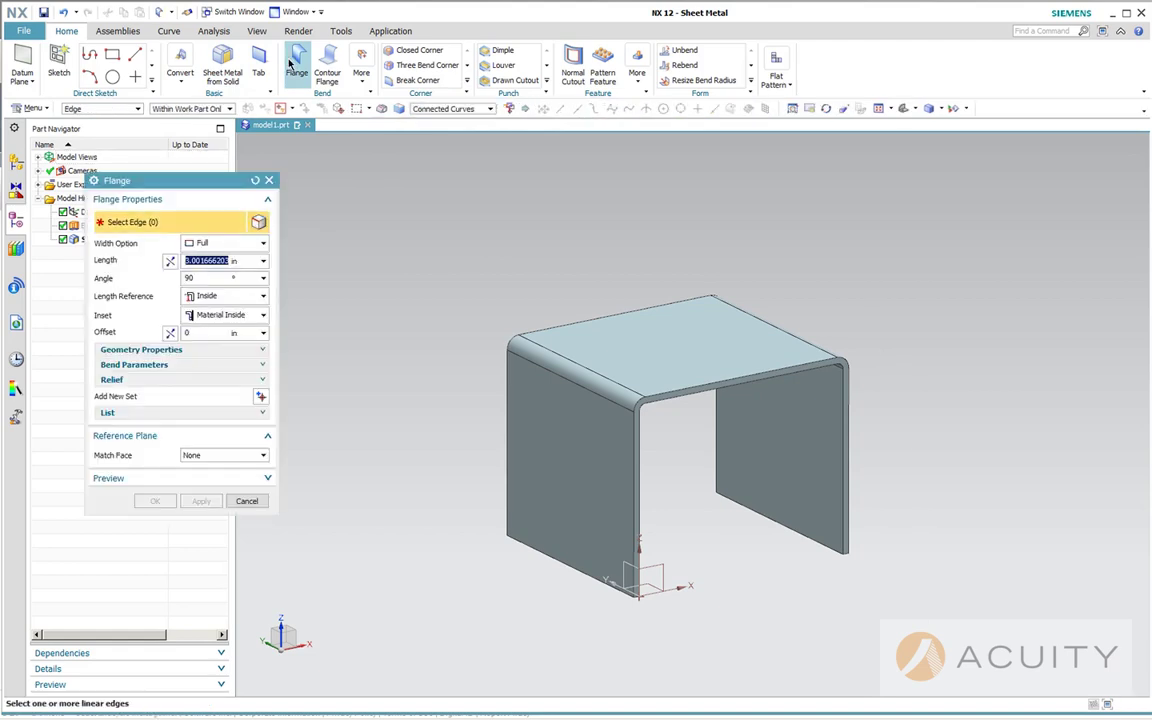
left_click(265, 262)
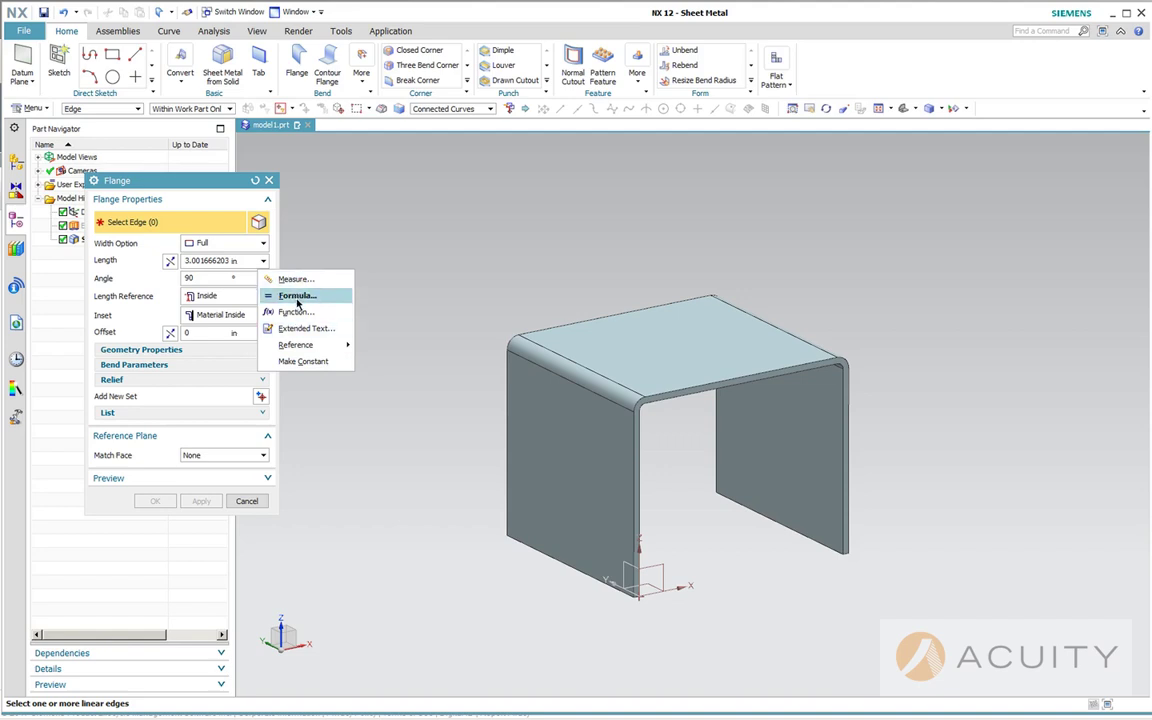
Open Formula for the flange length and scroll the Expressions table past p24 = 3.00166620396073.
left_click(297, 303)
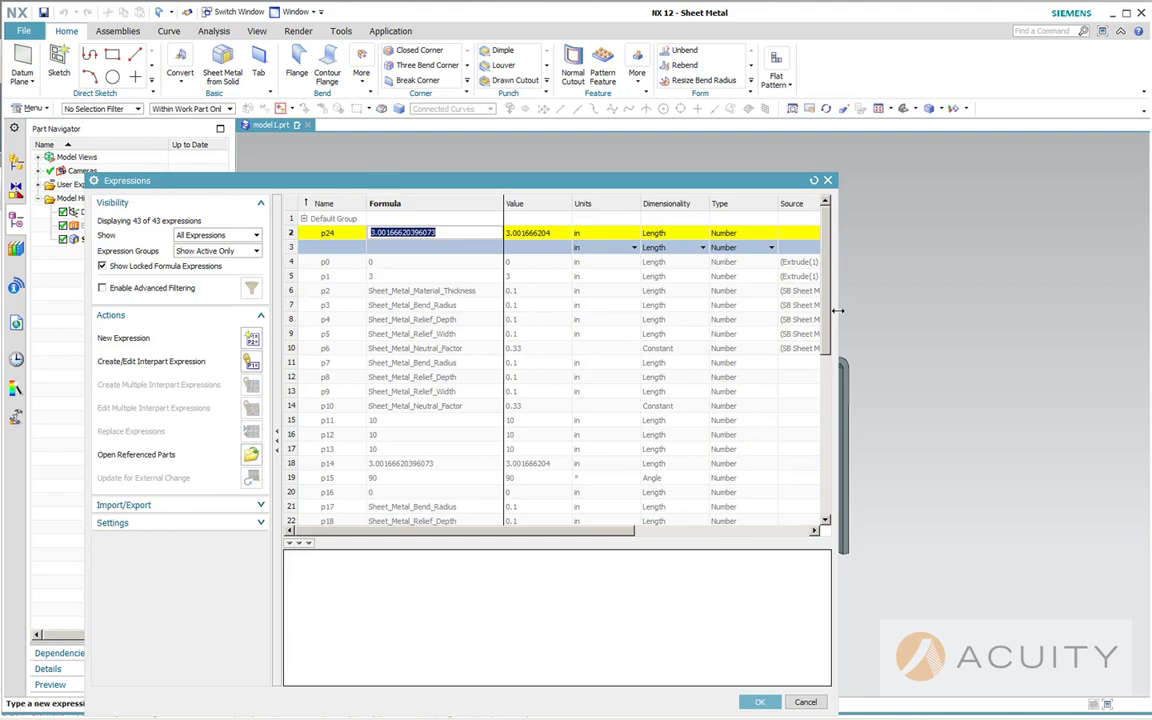
mouse_move(827, 311)
left_mouse_down()
mouse_move(829, 425)
mouse_move(827, 302)
left_mouse_up()
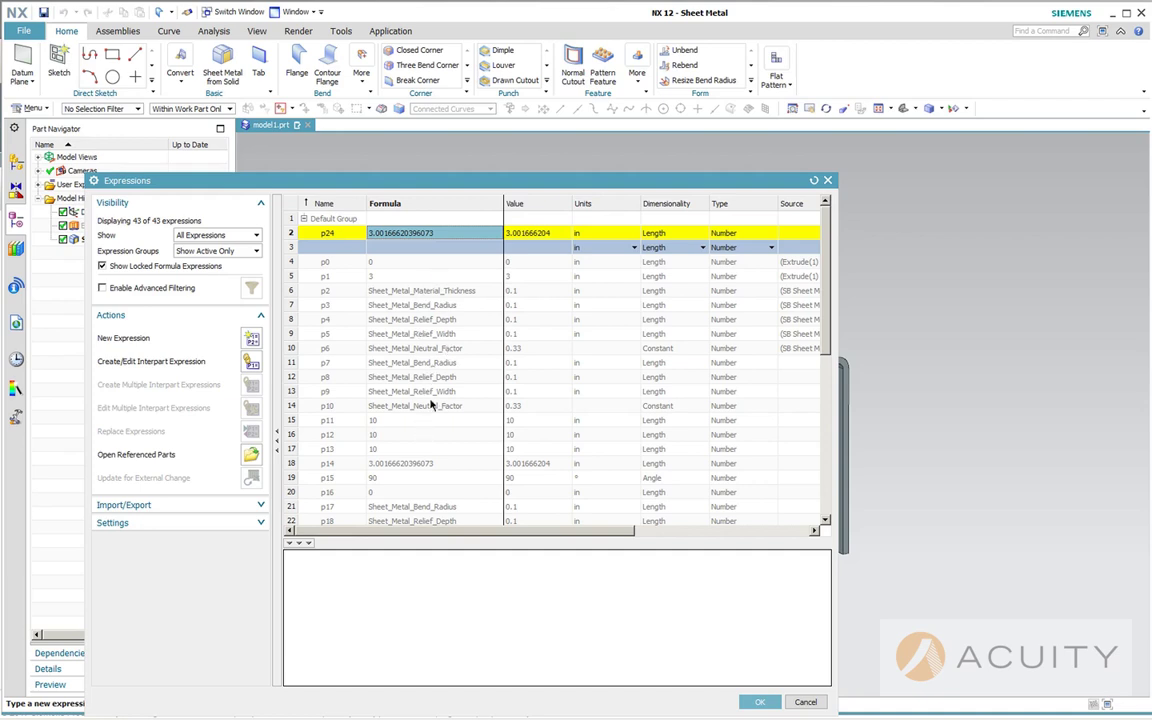
left_click_drag(825, 354, 823, 527)
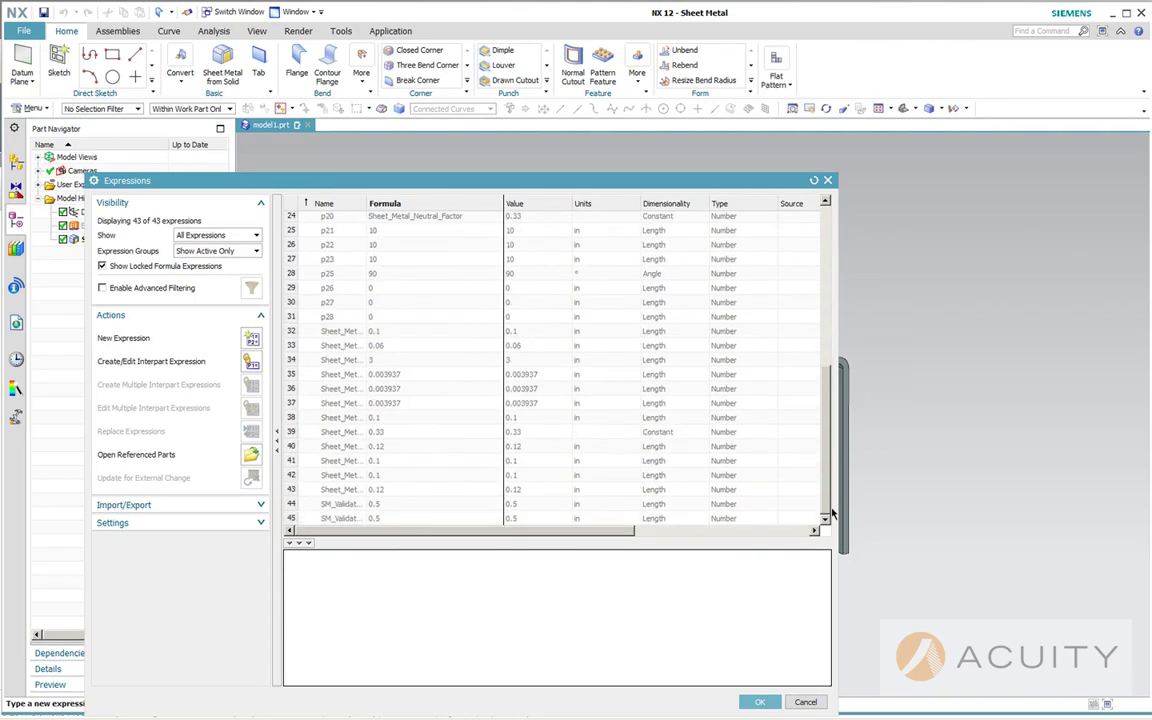
scroll(795, 248, "up", 8)
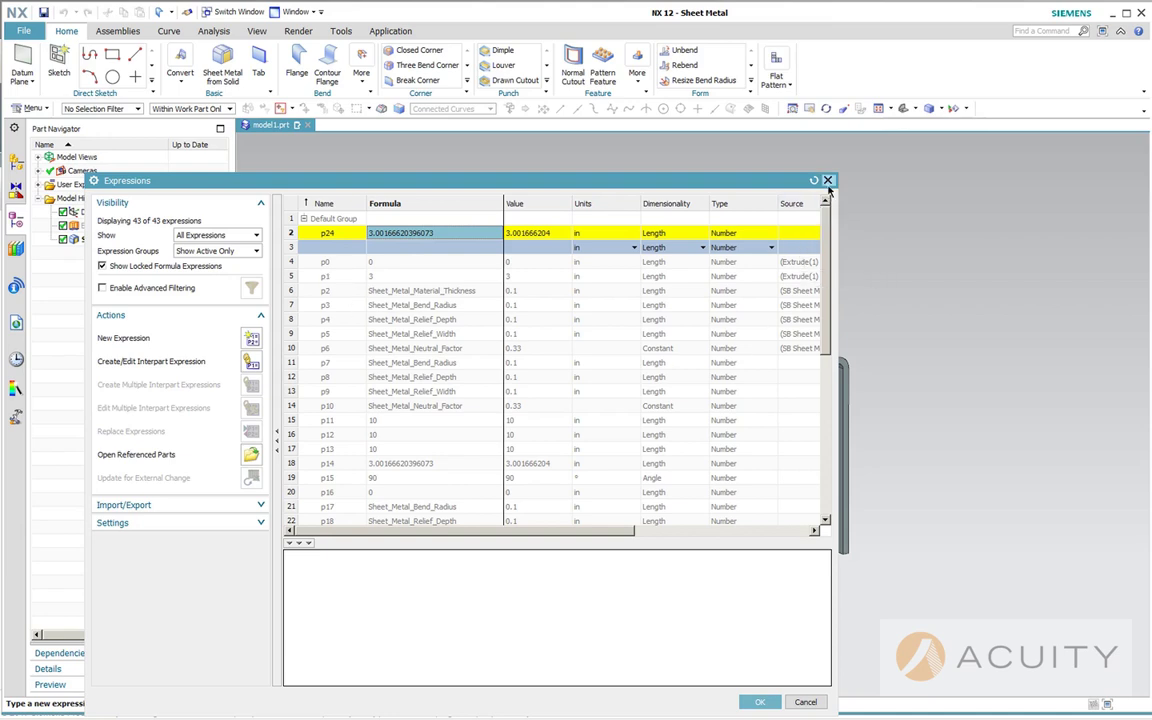
Close Expressions, pick the open front's top edge and drag the flange length to 4.45 in.
left_click(827, 180)
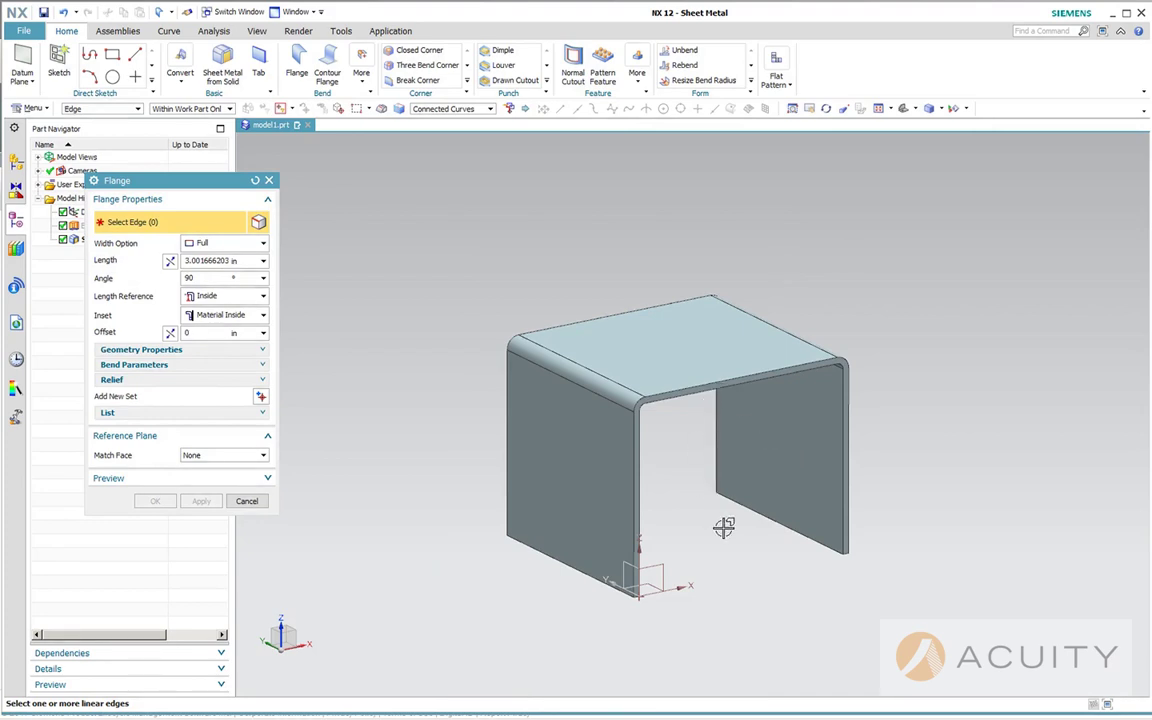
middle_click_drag(725, 527, 727, 450)
scroll(725, 386, "up", 2)
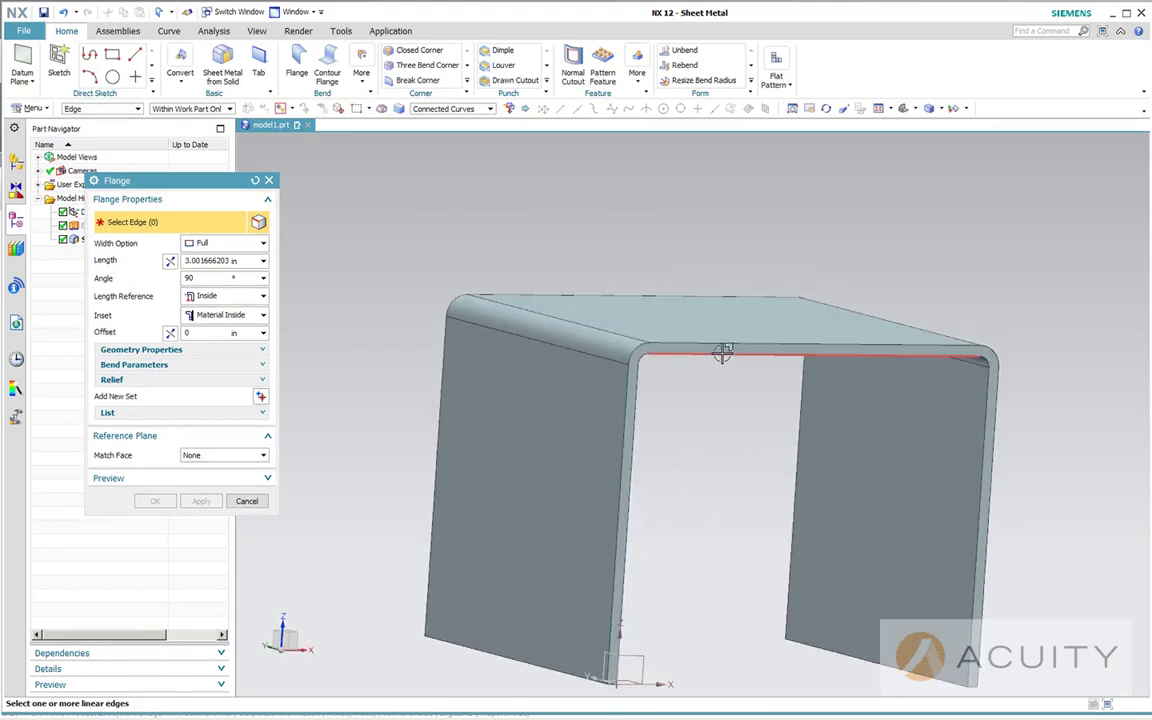
scroll(725, 386, "up", 1)
left_click(723, 355)
middle_click_drag(491, 571, 753, 607)
left_click_drag(753, 607, 758, 690)
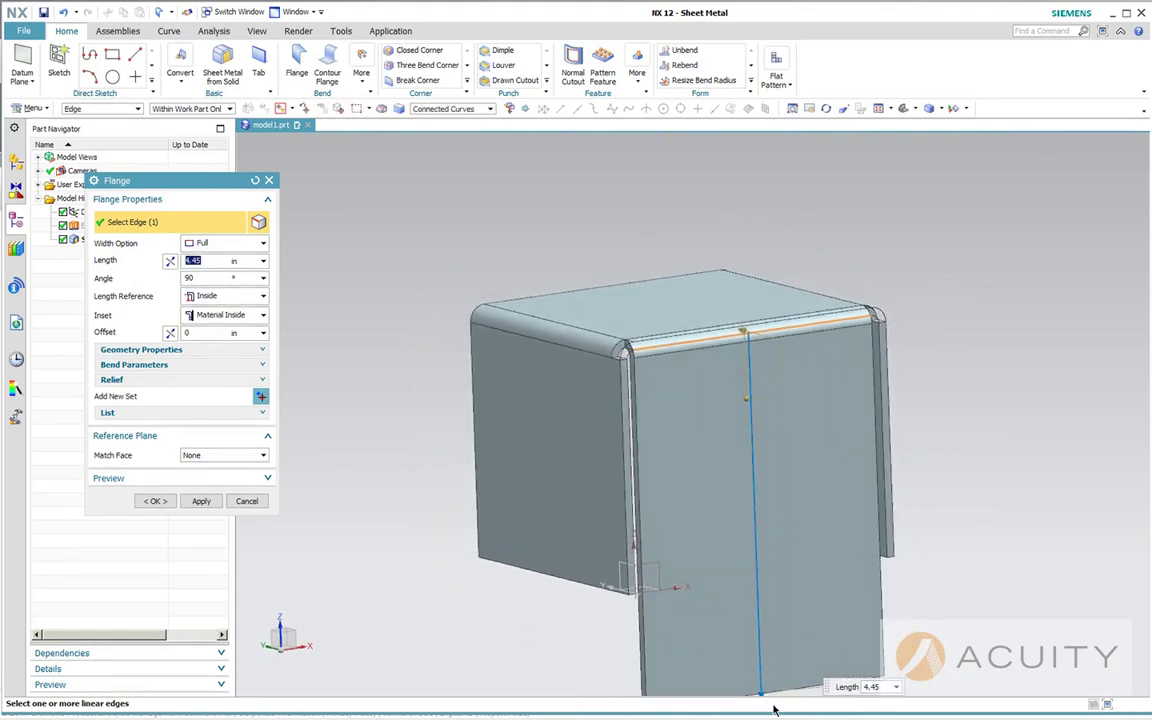
Measure from the back wall face to the left bend edge, setting length 3.0017 in.
left_click(263, 277)
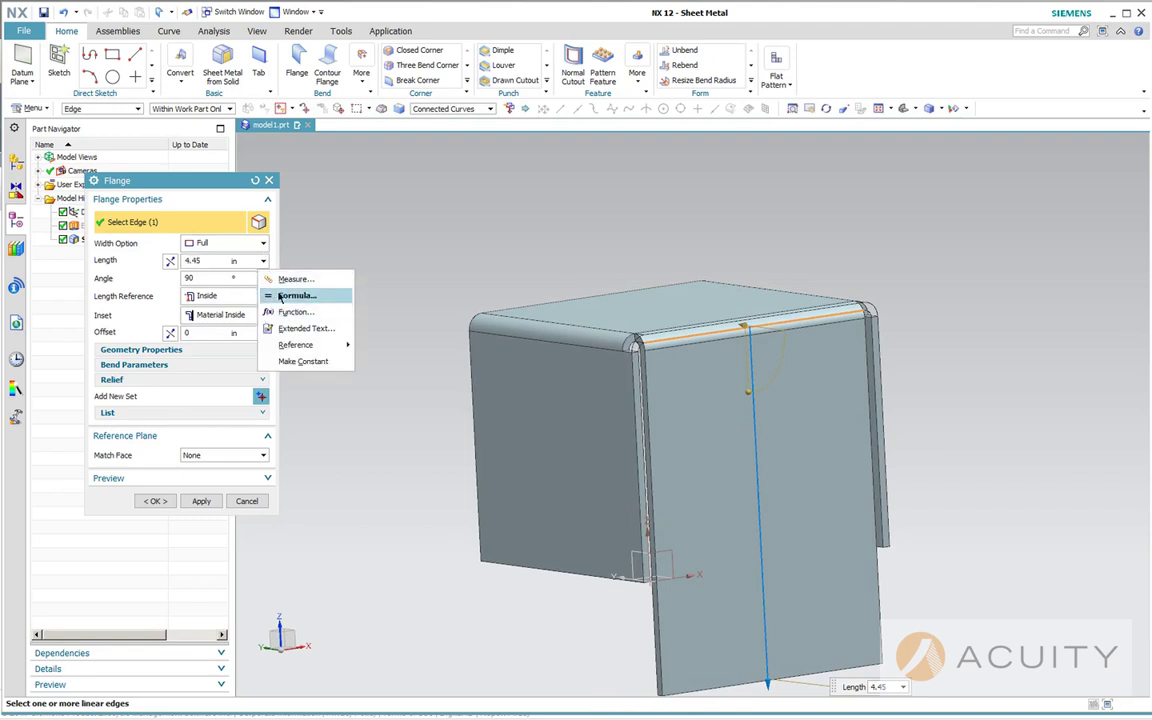
left_click(292, 279)
middle_click_drag(364, 514, 560, 470)
left_click(640, 340)
middle_click_drag(640, 340, 605, 487)
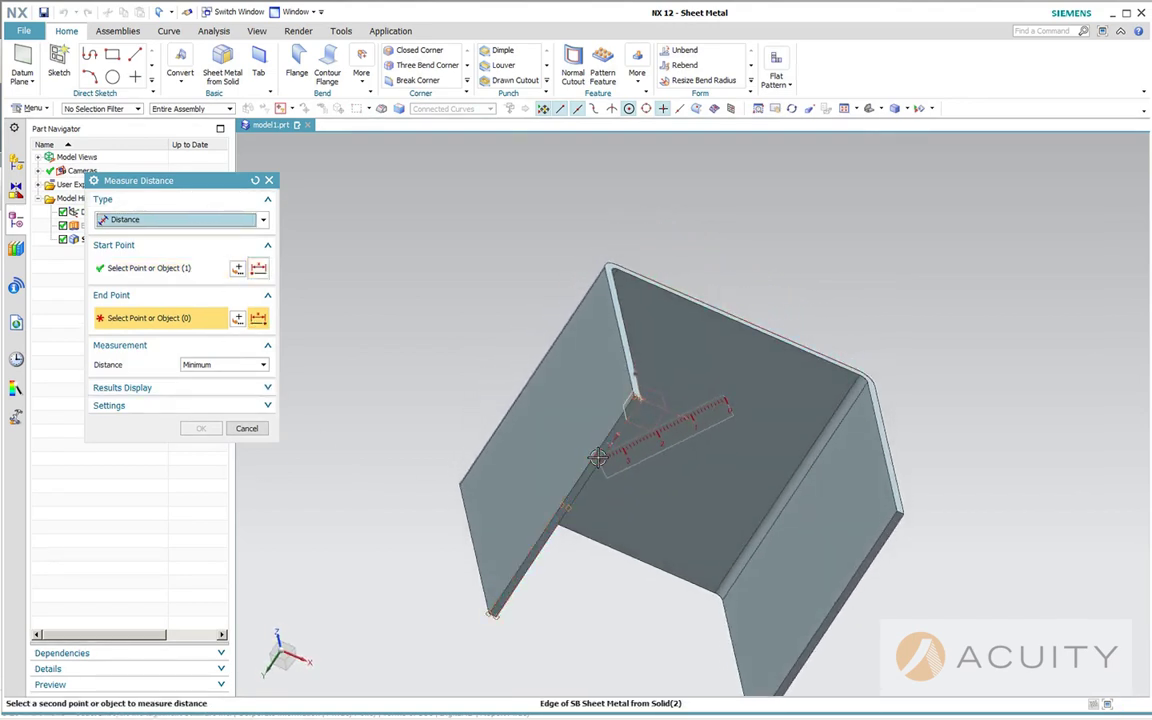
left_click(593, 470)
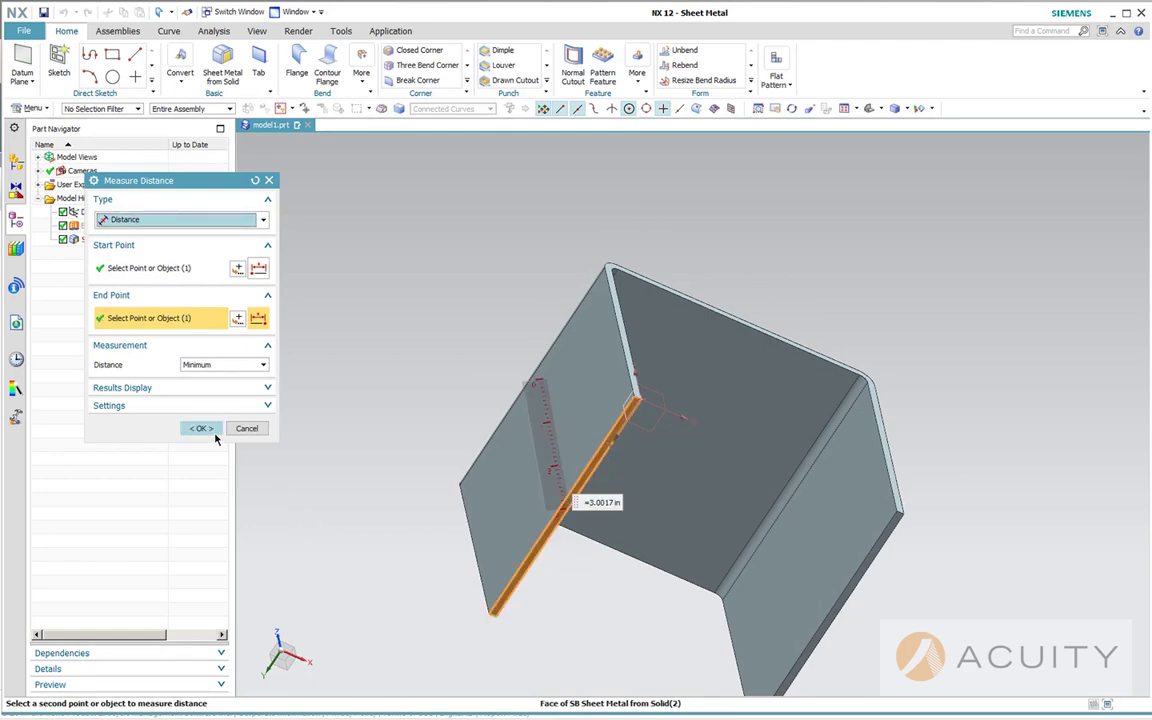
left_click(200, 428)
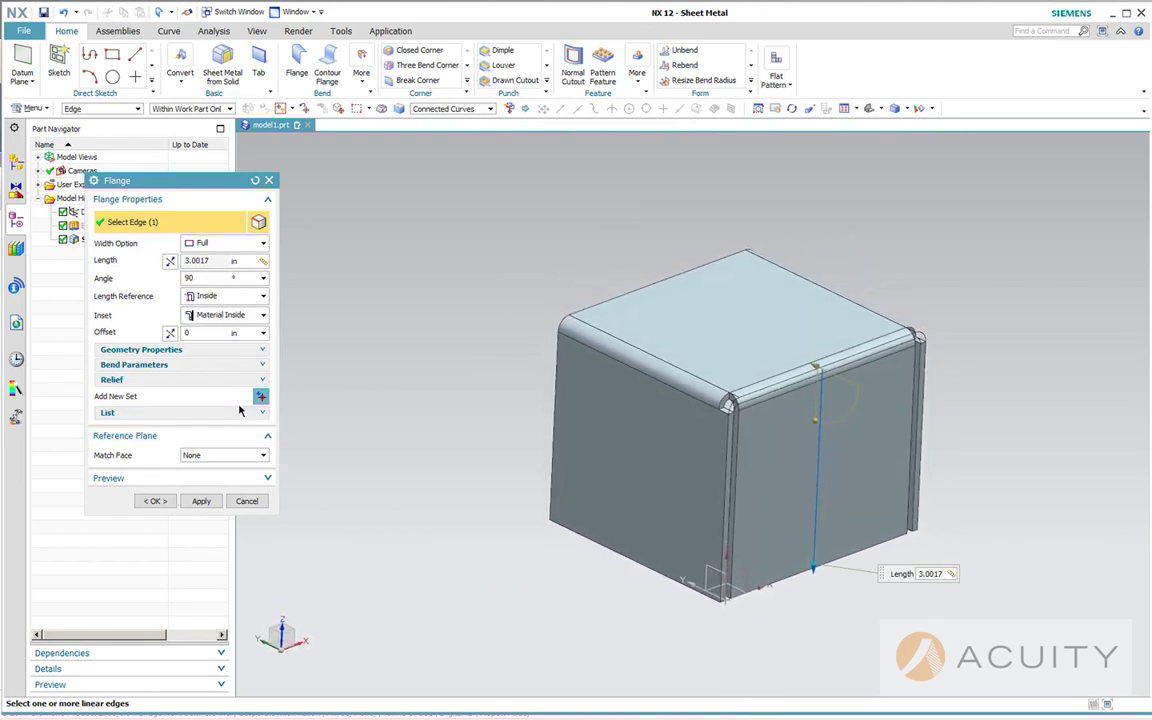
Create the flange closing the box's front and show the hidden Extrude (1) solid.
left_click(156, 501)
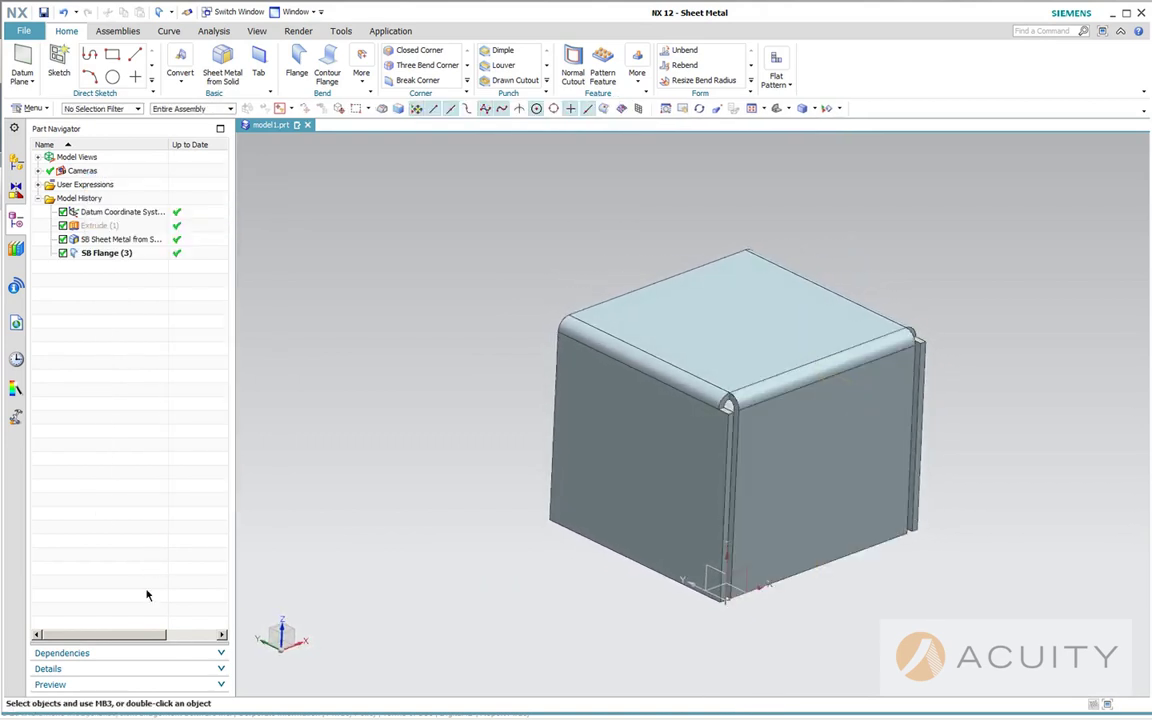
right_click(117, 226)
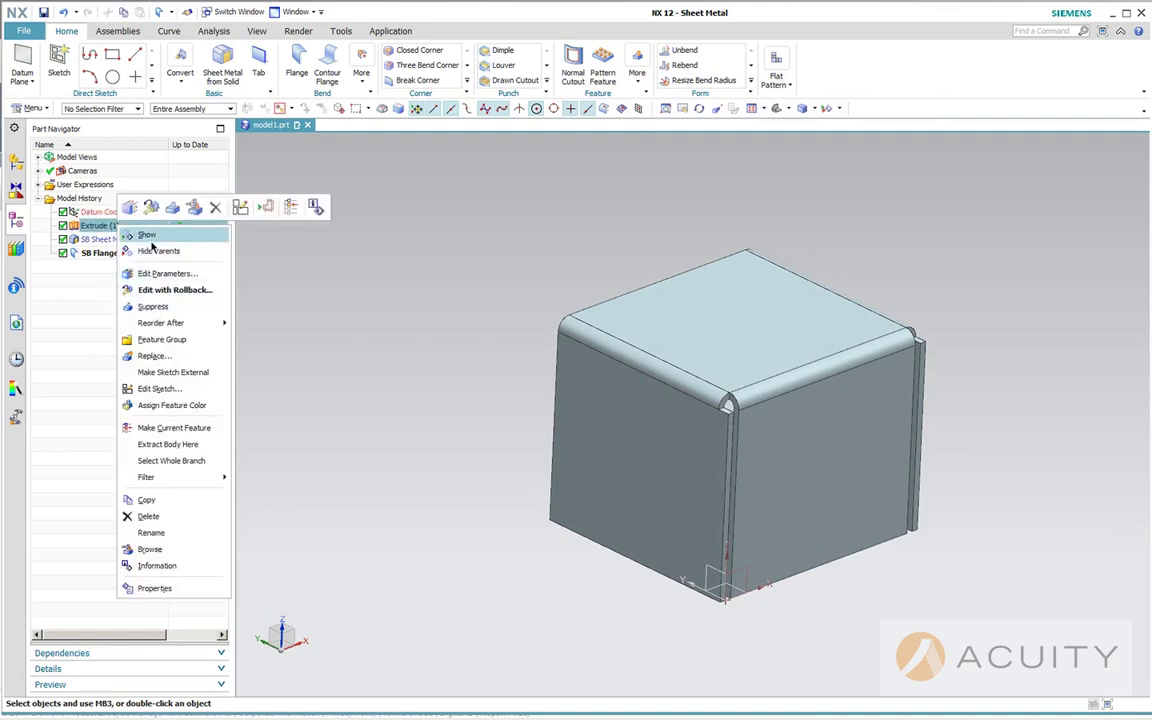
left_click(239, 345)
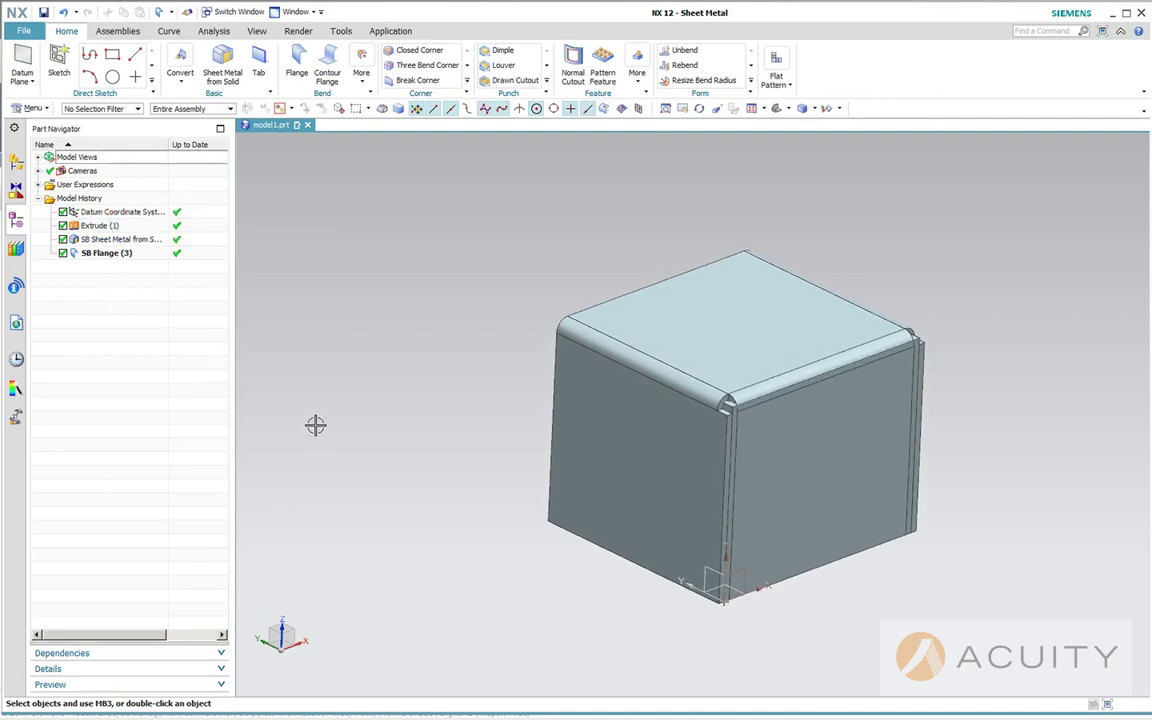
Edit Extrude (1) to an End Distance of 5 in.
middle_click_drag(315, 425, 316, 424)
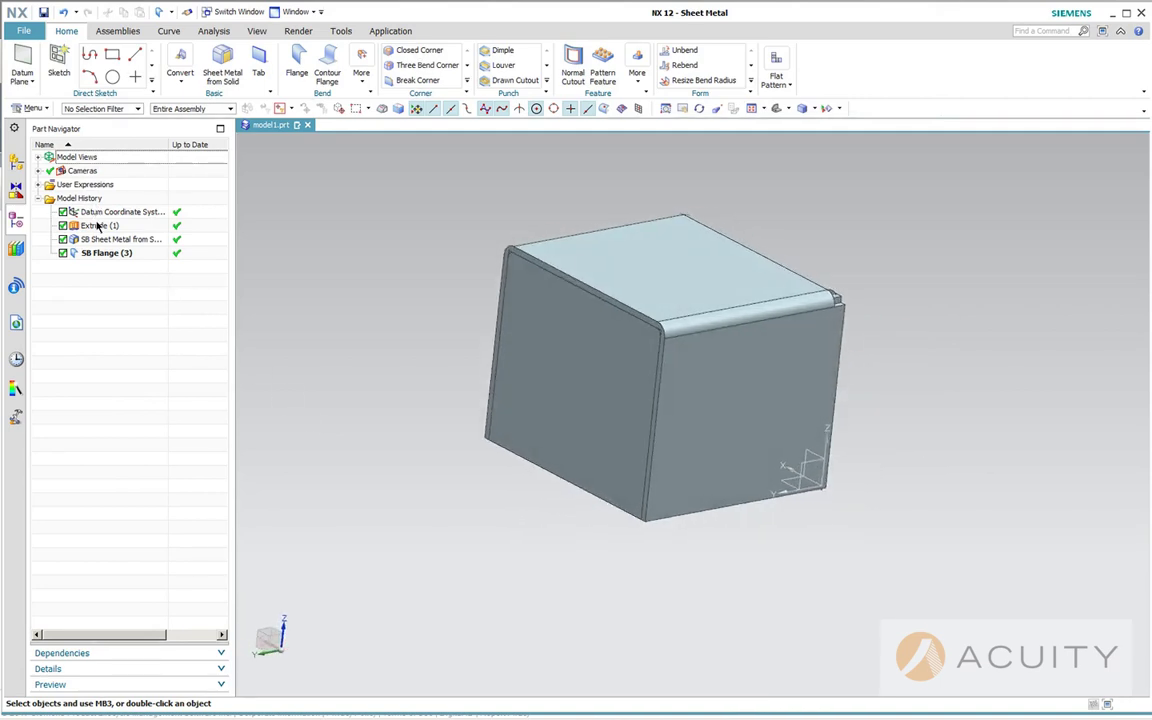
double_click(97, 227)
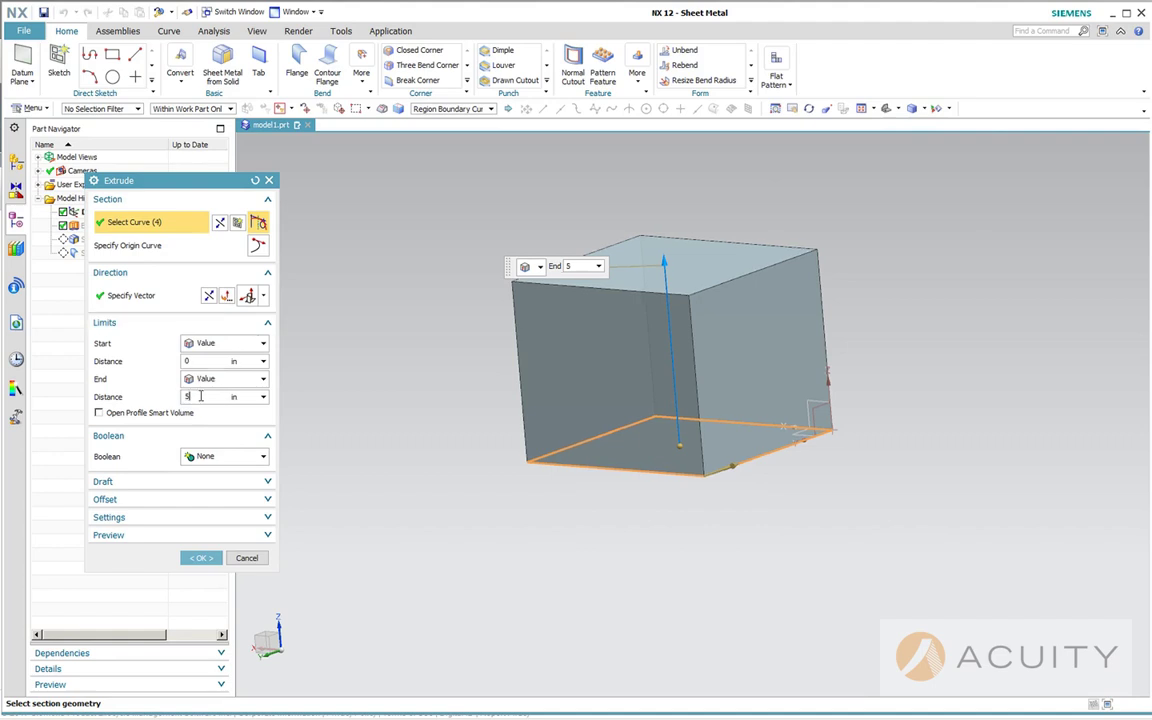
type("5")
key("Return")
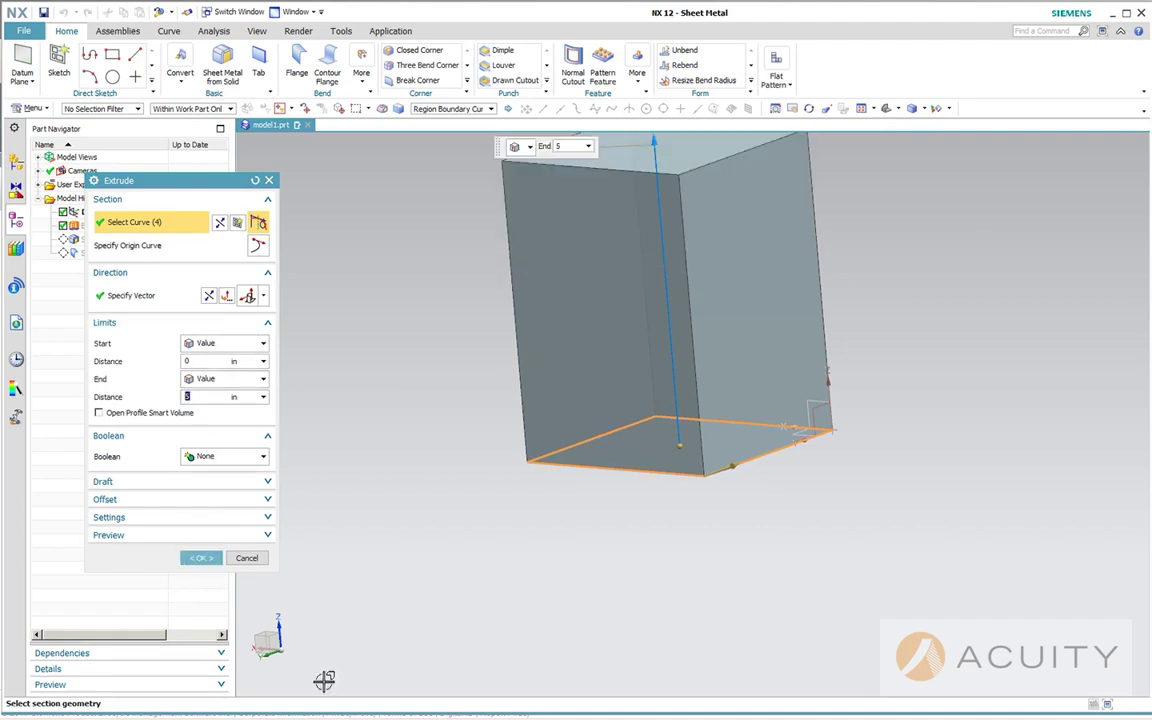
left_click(203, 557)
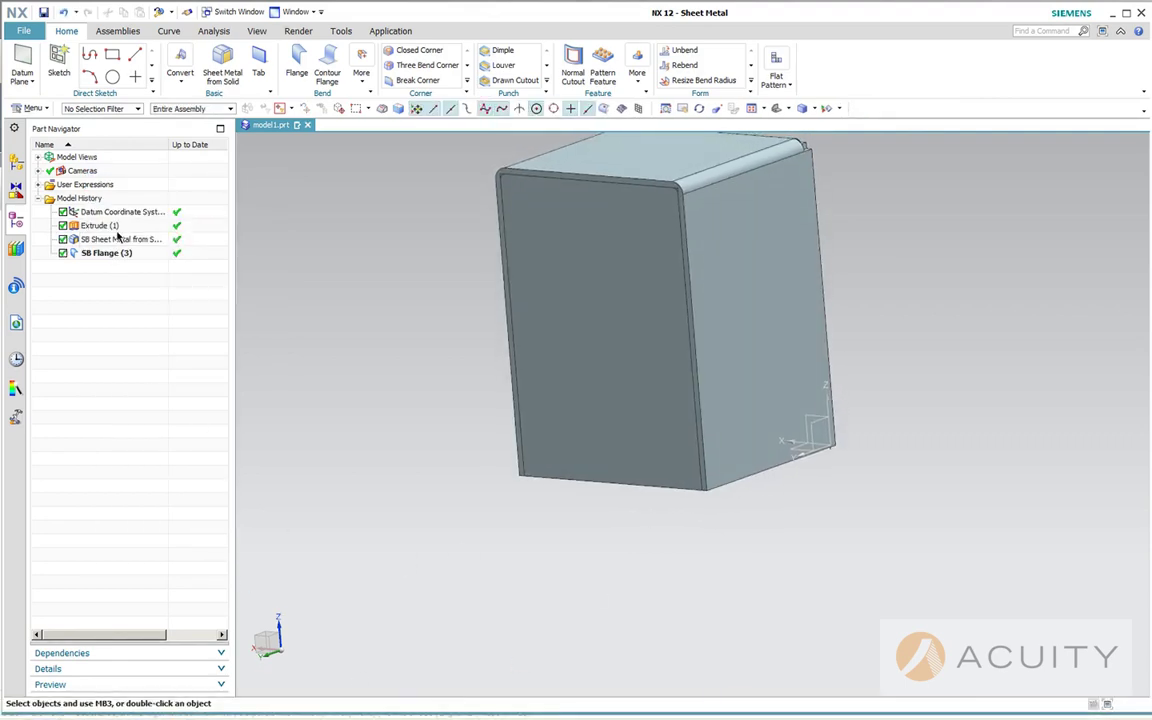
Hide Extrude (1) again and view the box from behind.
right_click(122, 228)
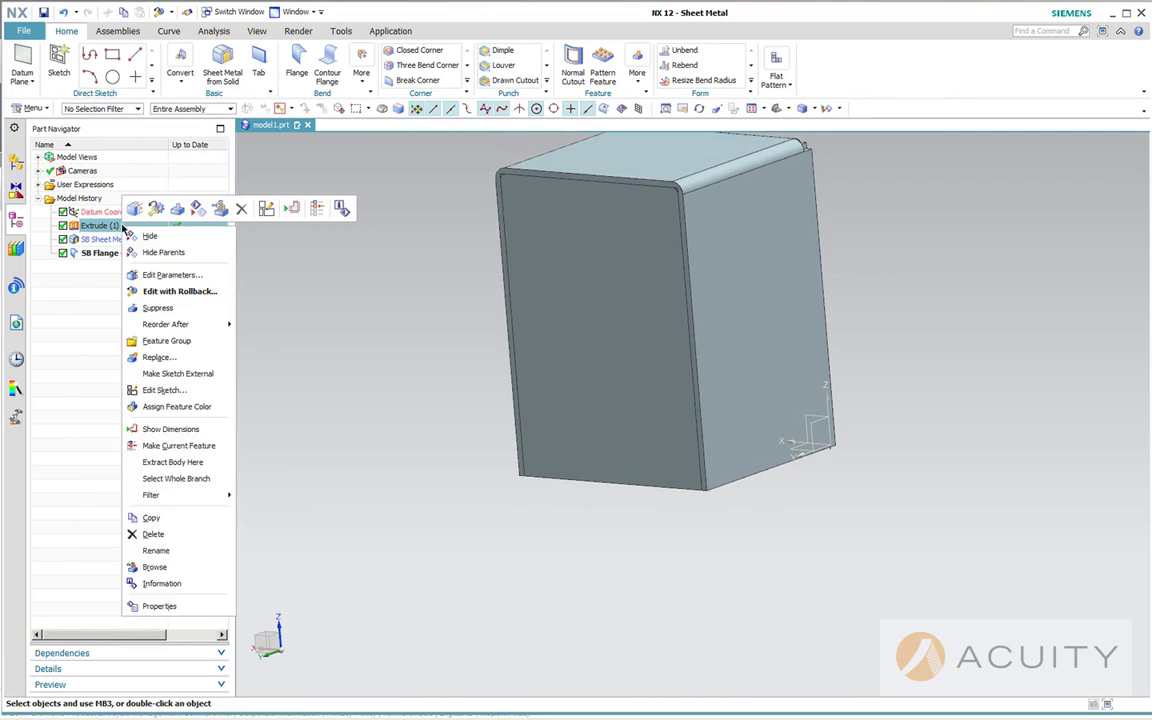
left_click(150, 236)
middle_click_drag(455, 465, 427, 455)
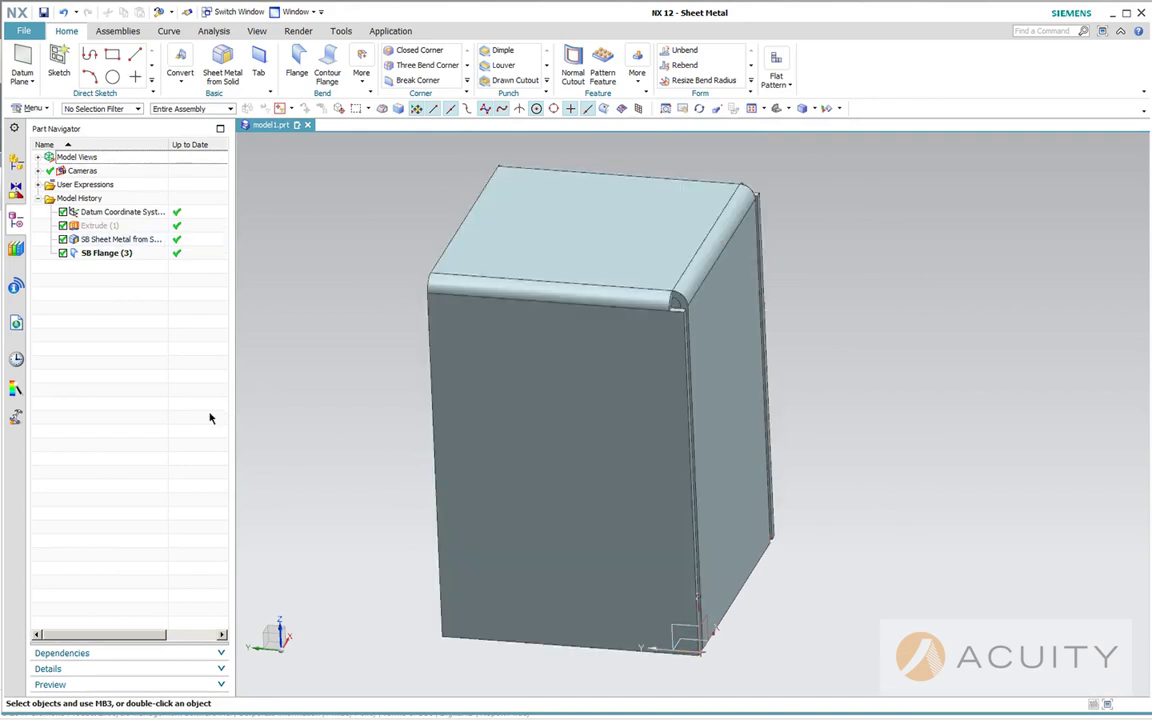
Close all parts without saving changes.
left_click(32, 33)
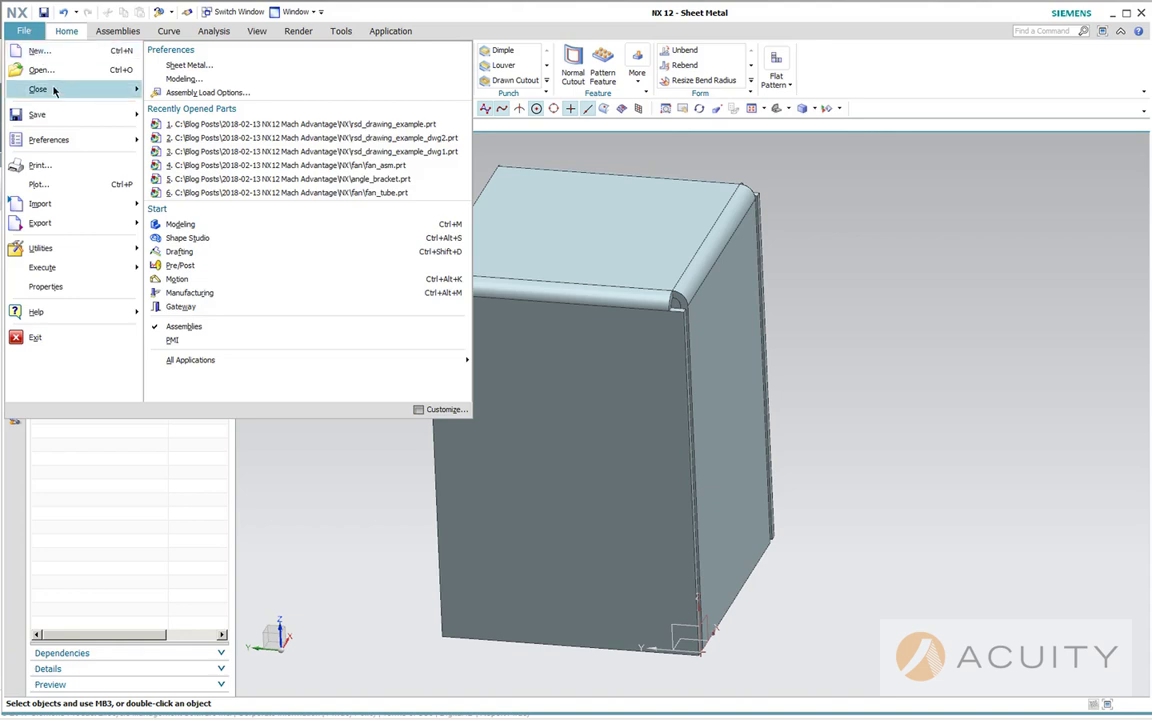
mouse_move(37, 89)
left_click(182, 92)
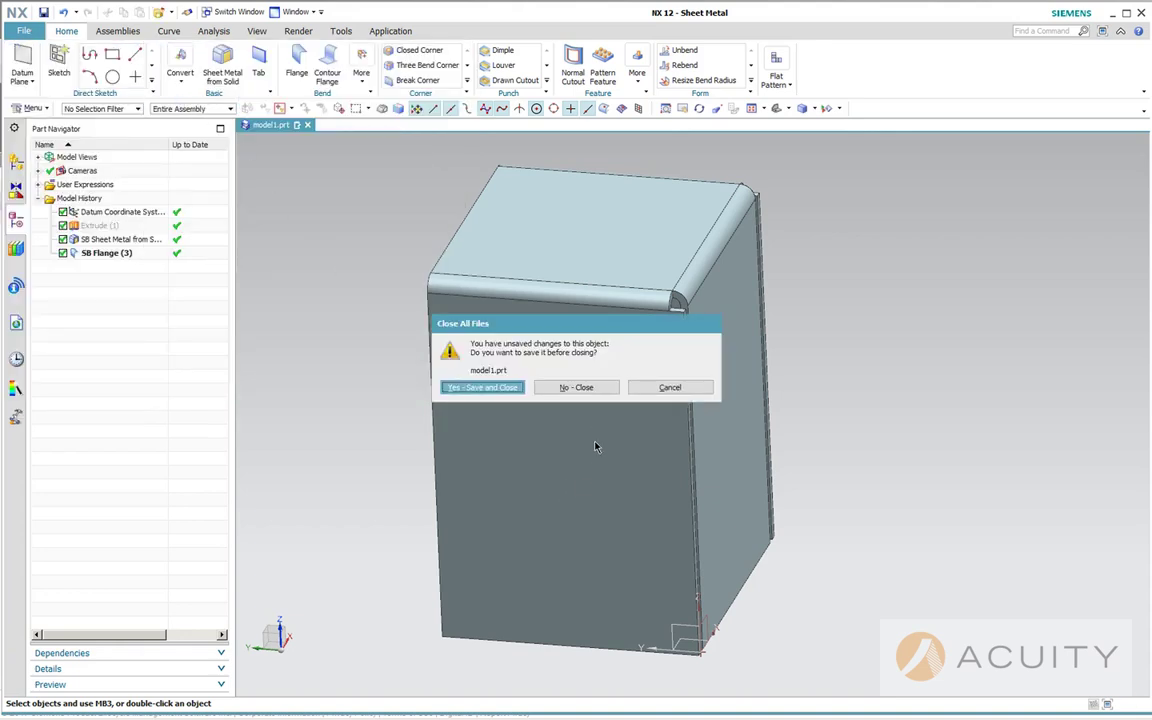
left_click(582, 388)
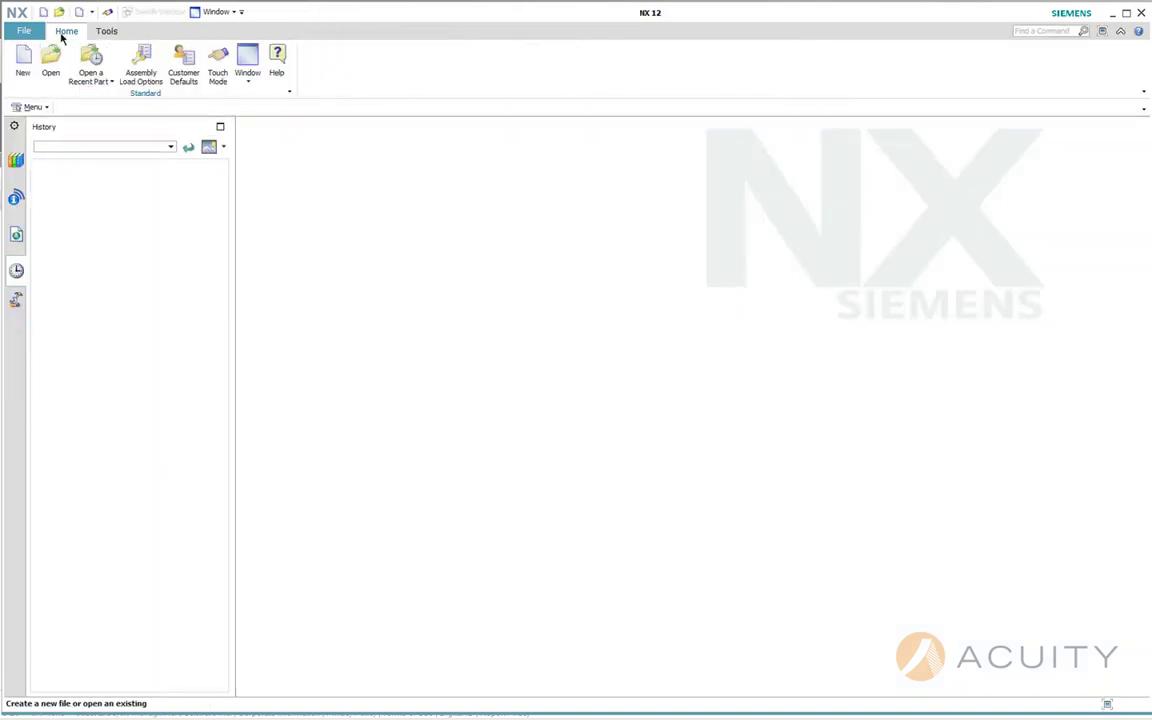
Create a new Model part and switch it to the Sheet Metal application.
left_click(21, 61)
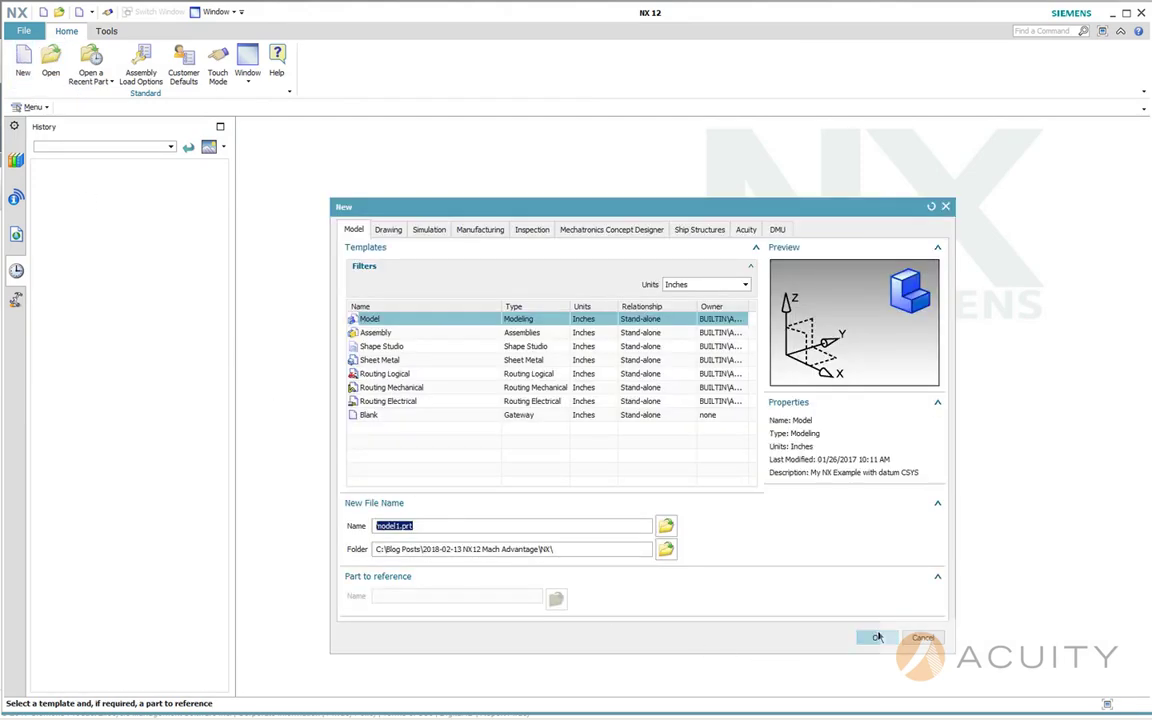
left_click(876, 638)
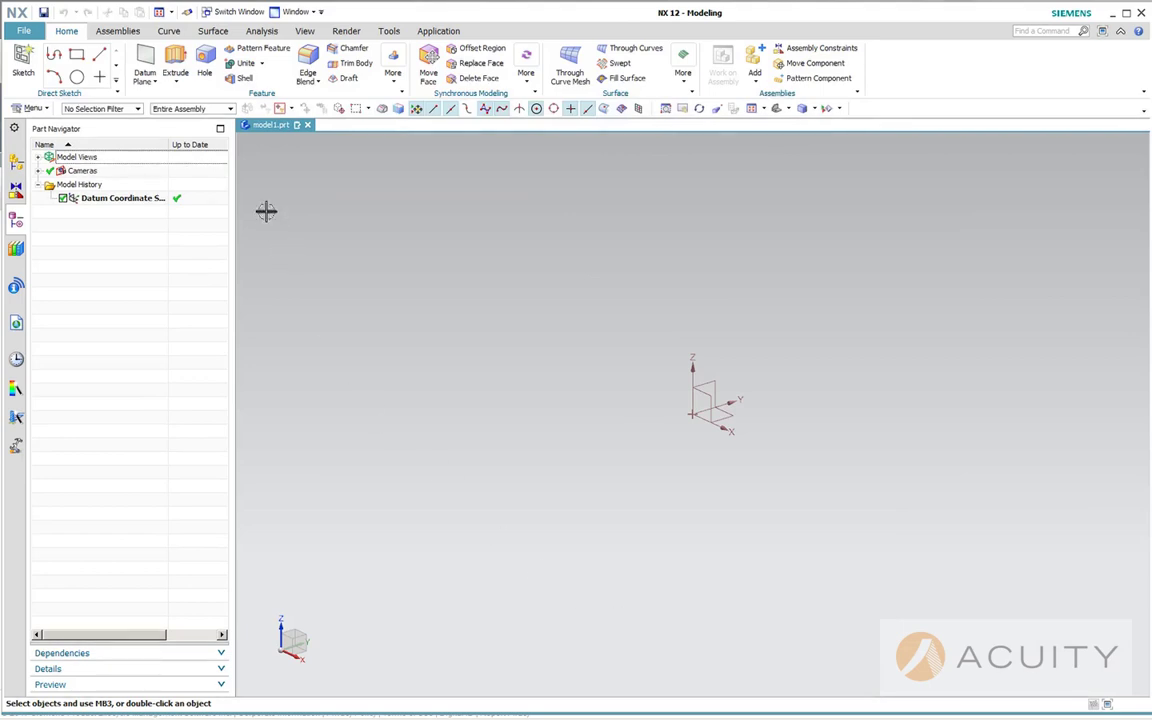
left_click(438, 31)
left_click(57, 66)
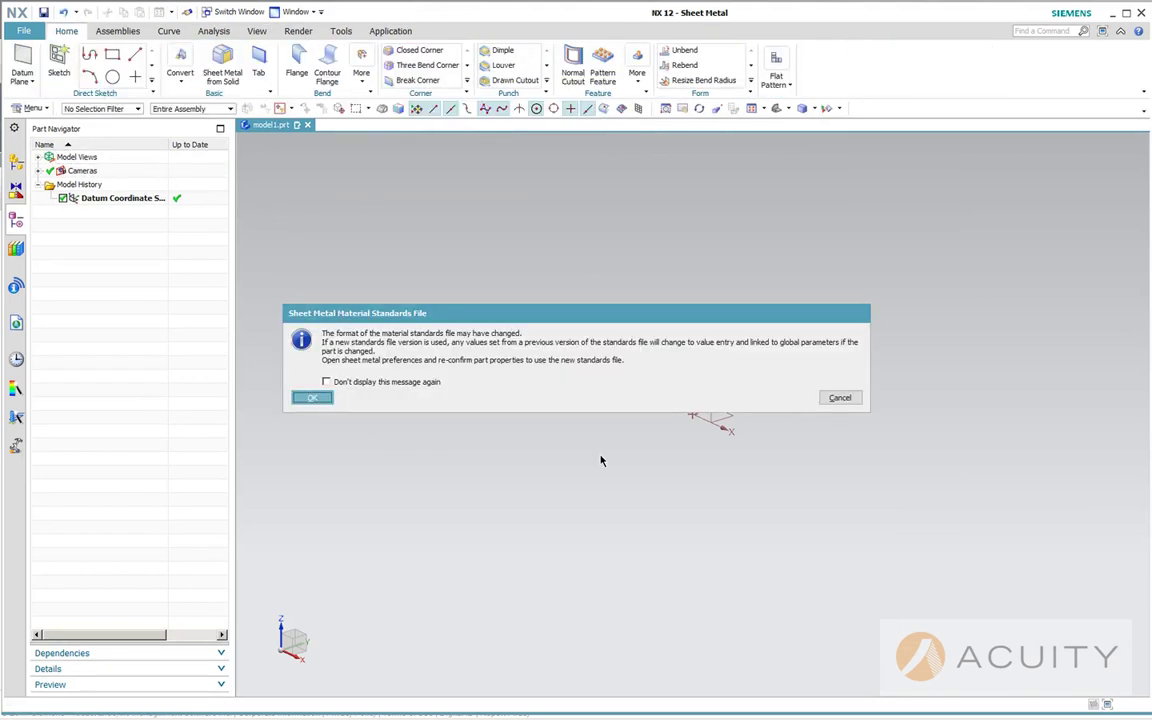
left_click(326, 398)
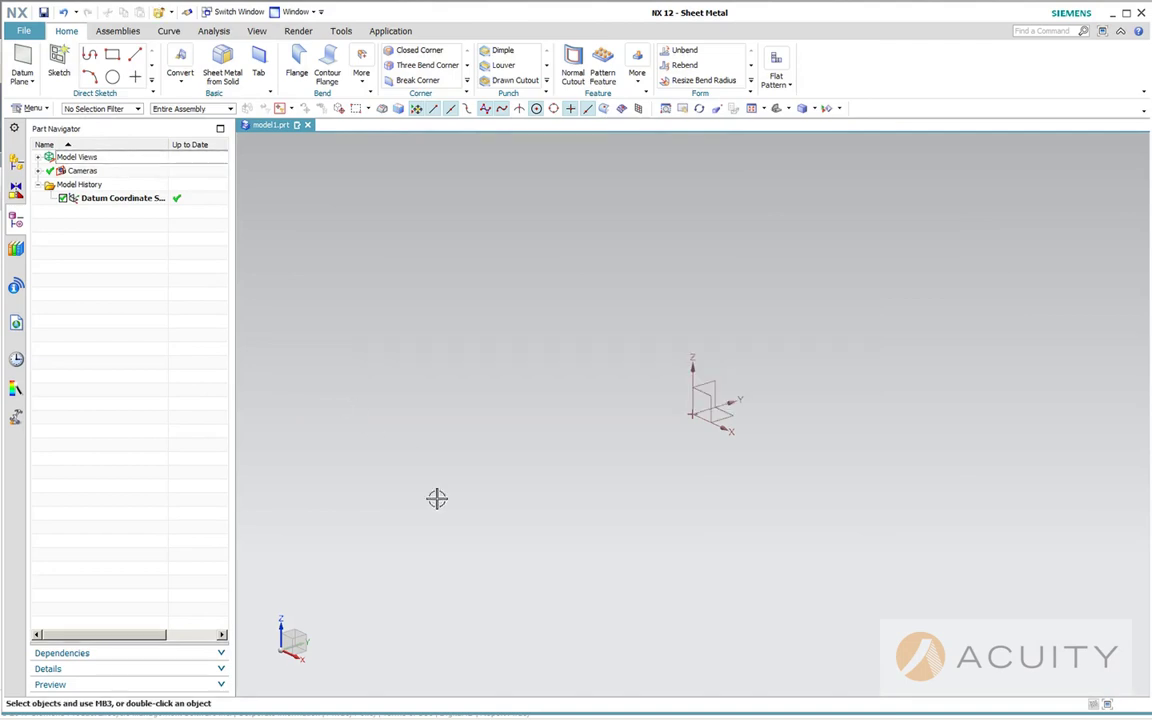
Start a Tab and create its sketch on the chosen plane.
left_click(258, 62)
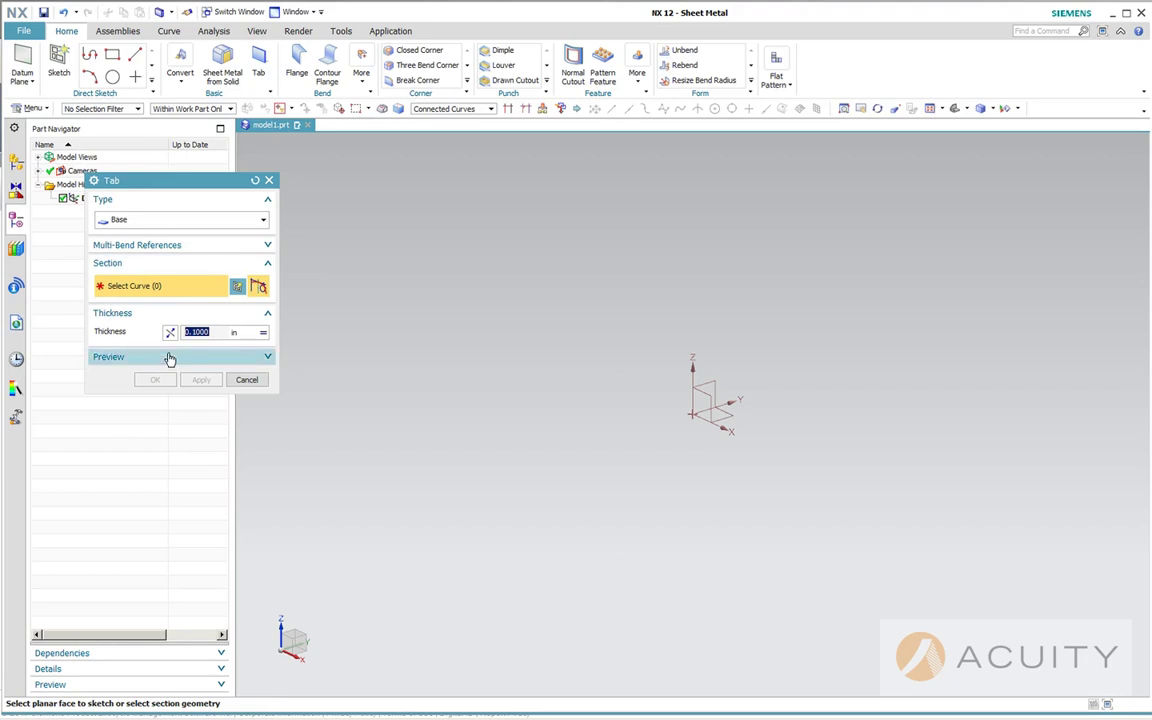
left_click(237, 286)
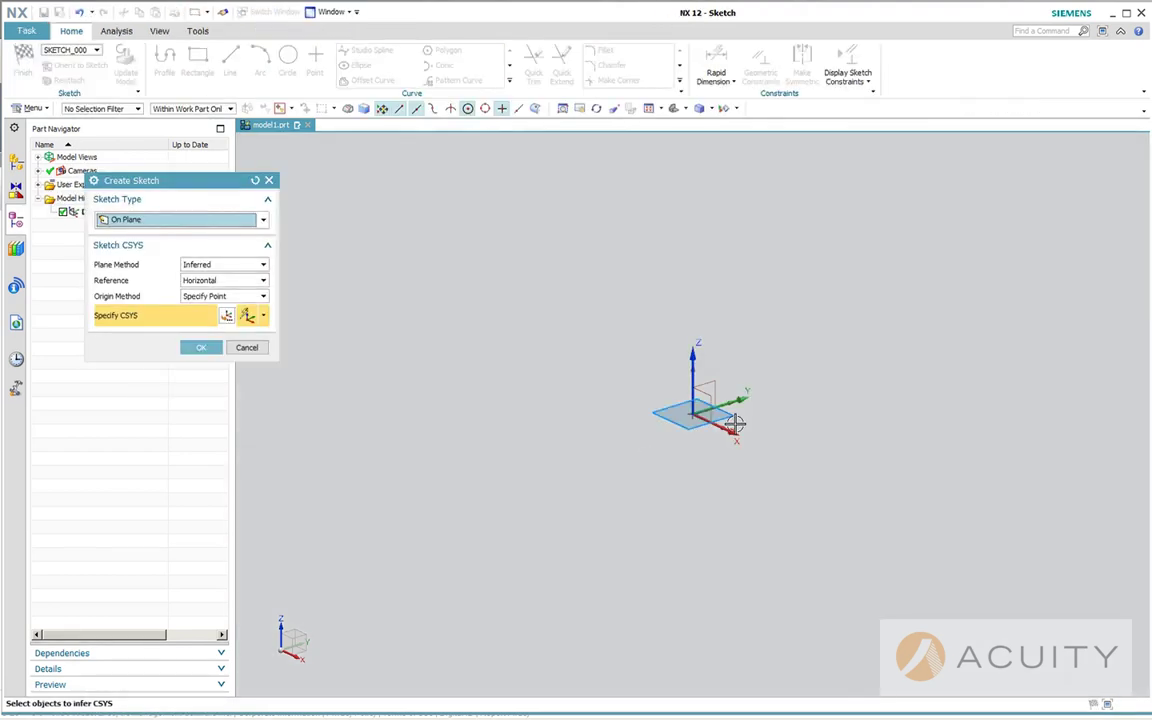
left_click(680, 408)
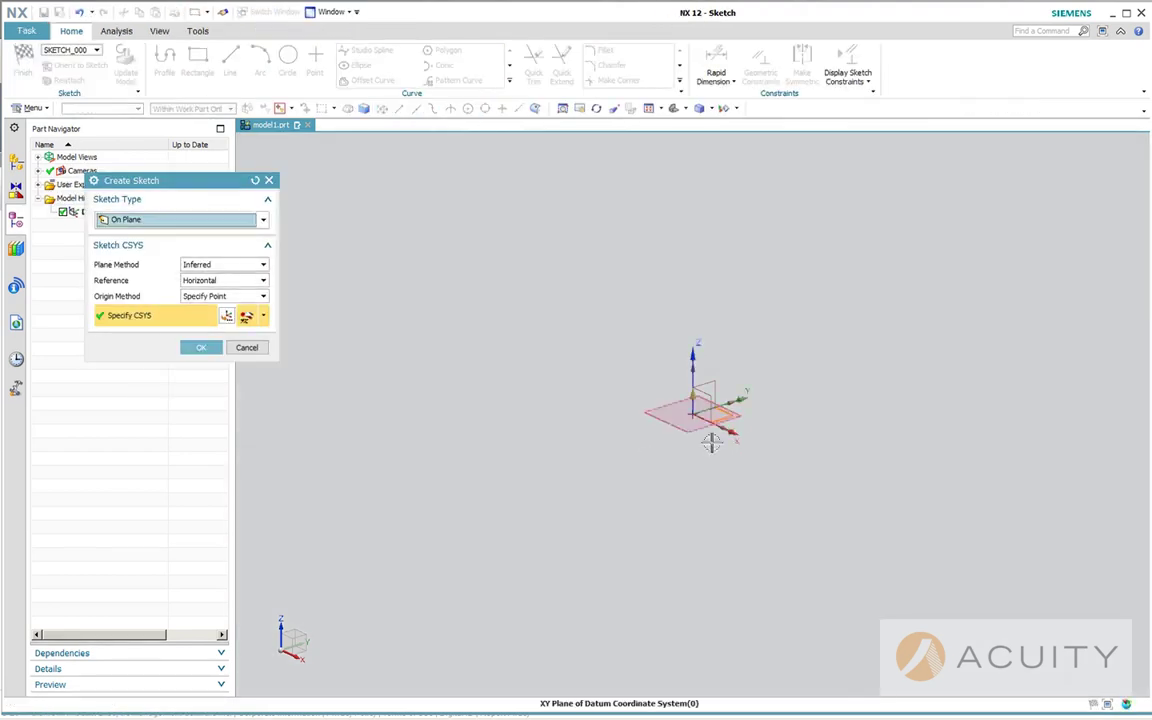
left_click(200, 348)
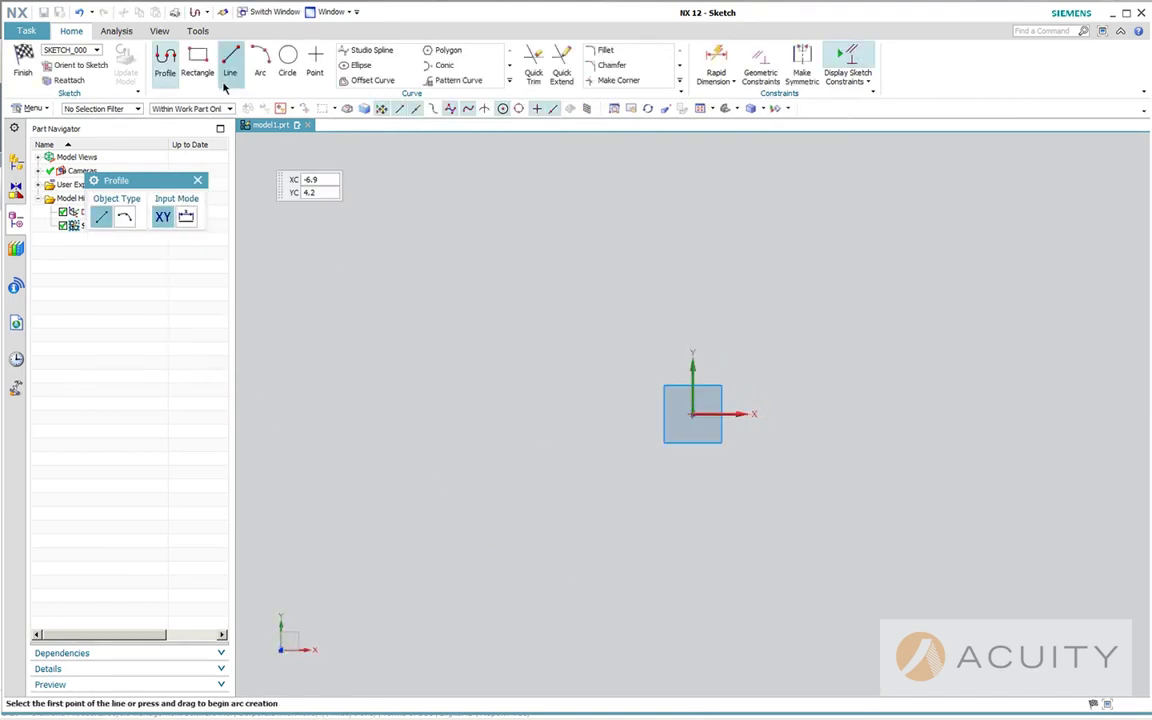
Draw a 3.05 by 3.55 rectangle from the origin and create the 0.1 in tab.
left_click(198, 62)
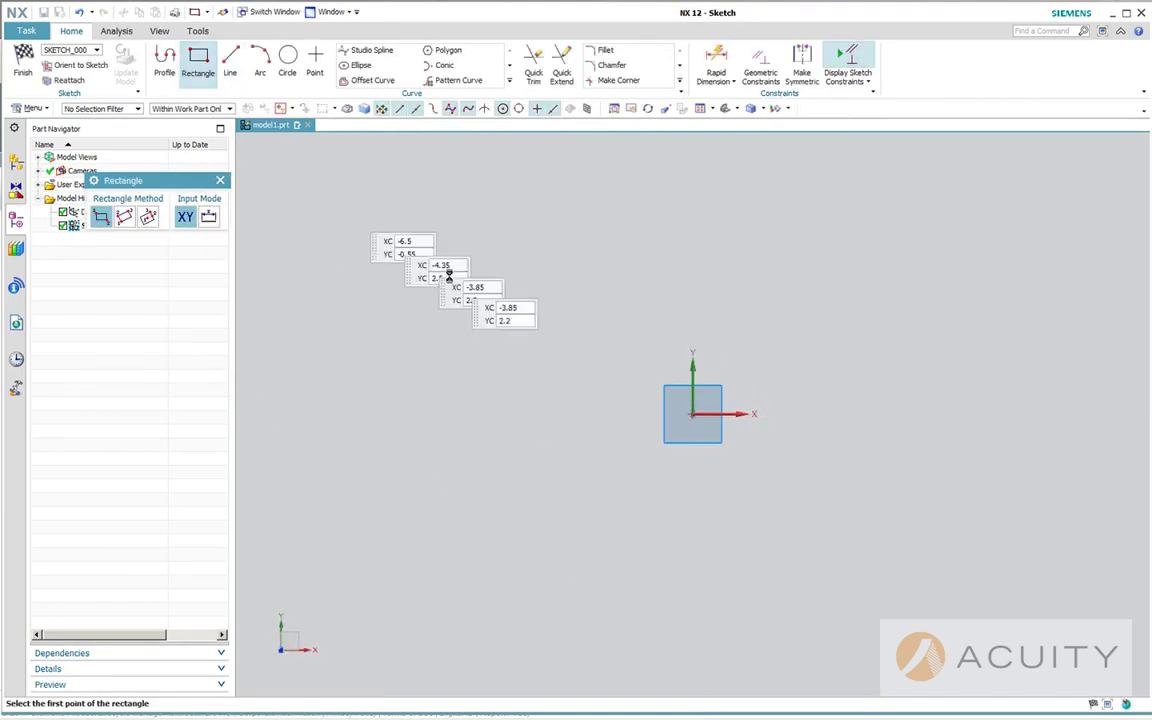
left_click(692, 414)
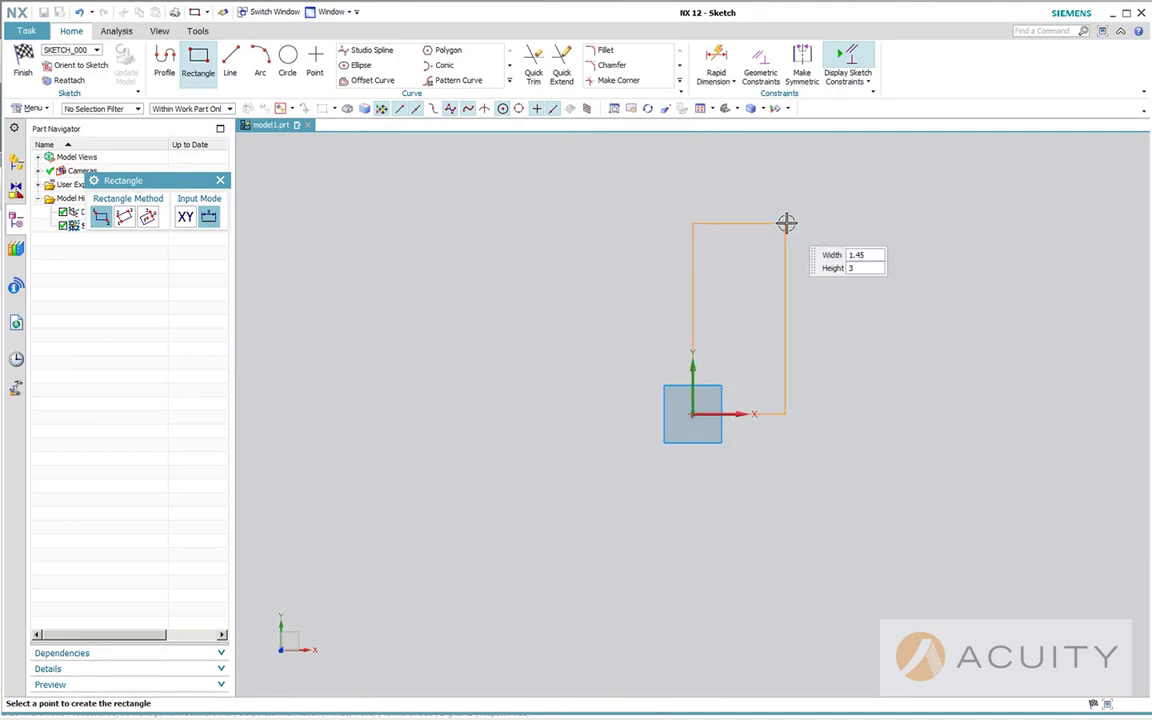
left_click(886, 188)
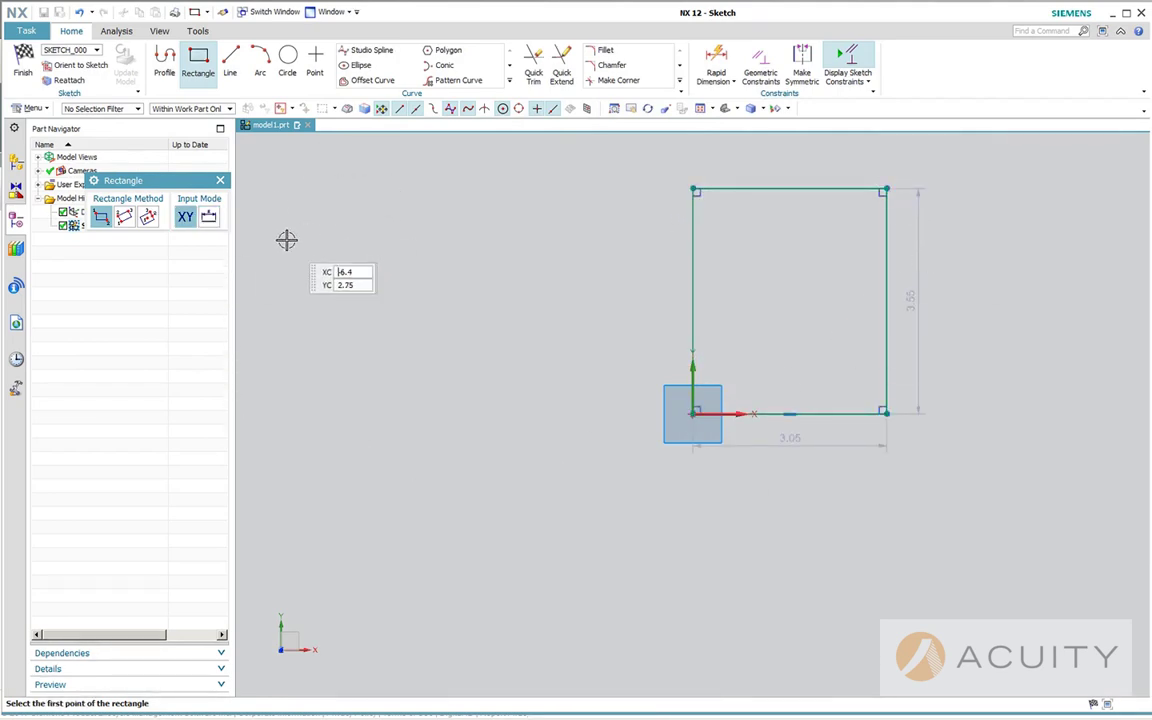
left_click(23, 62)
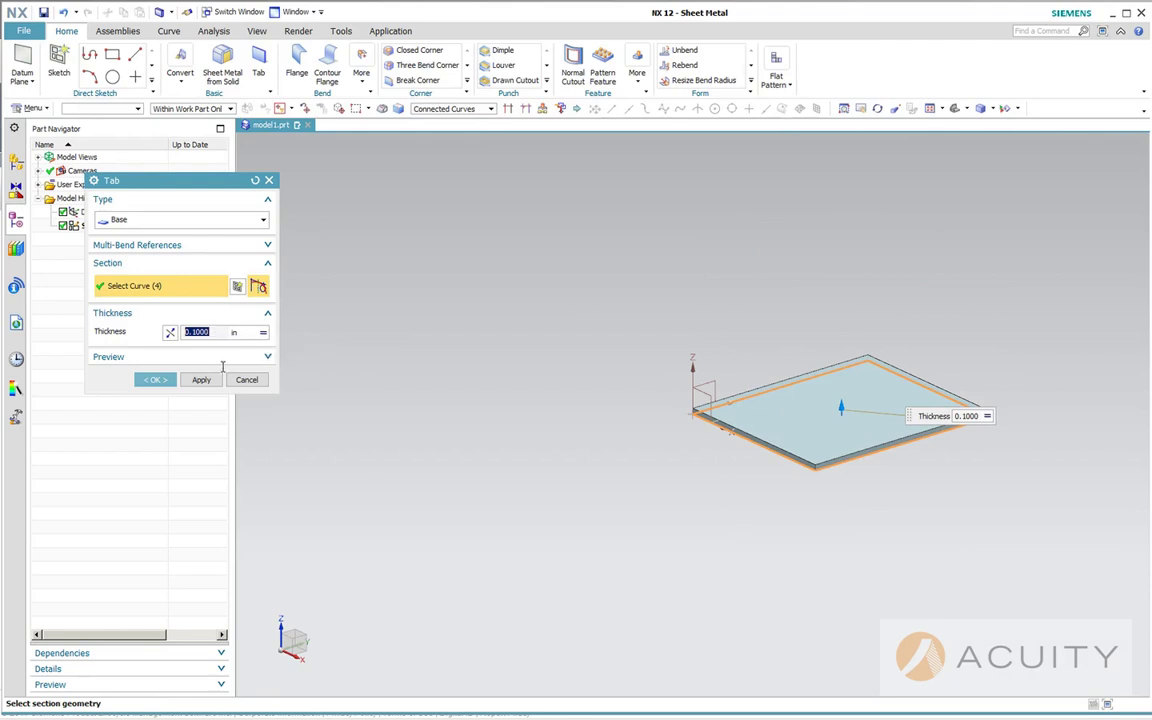
left_click(155, 379)
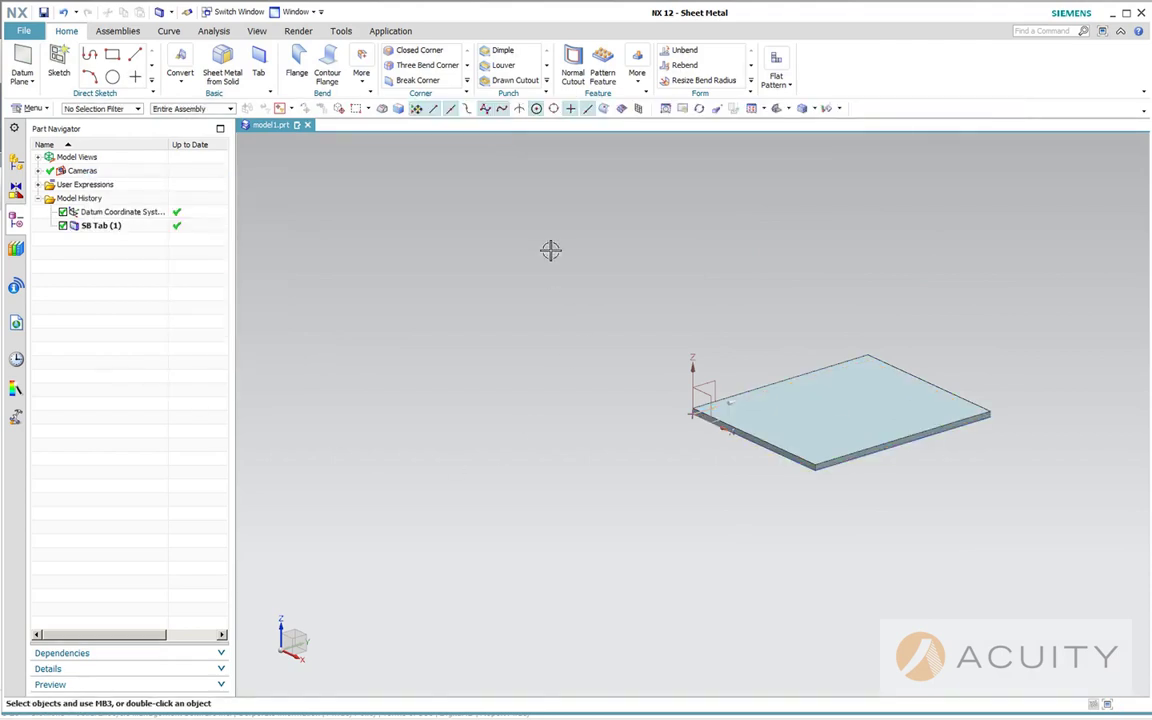
Flange all four tab edges at 90°, orbiting to reach each edge.
left_click(295, 58)
middle_click_drag(1090, 640, 683, 400)
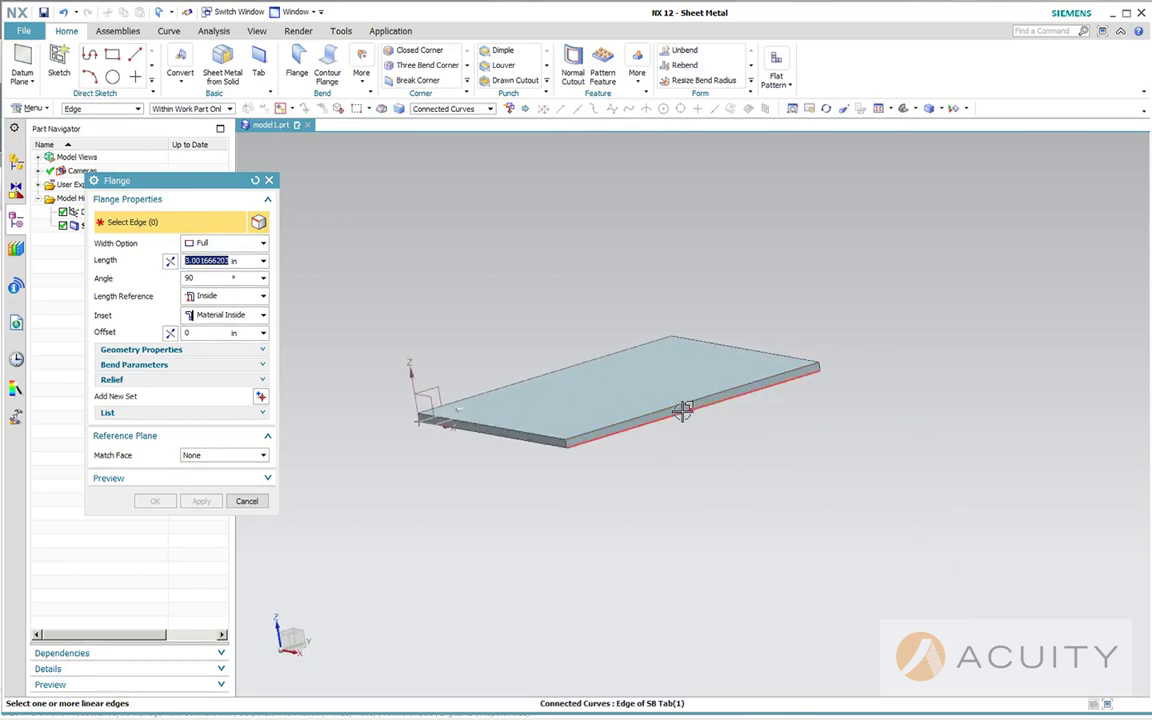
left_click(683, 402)
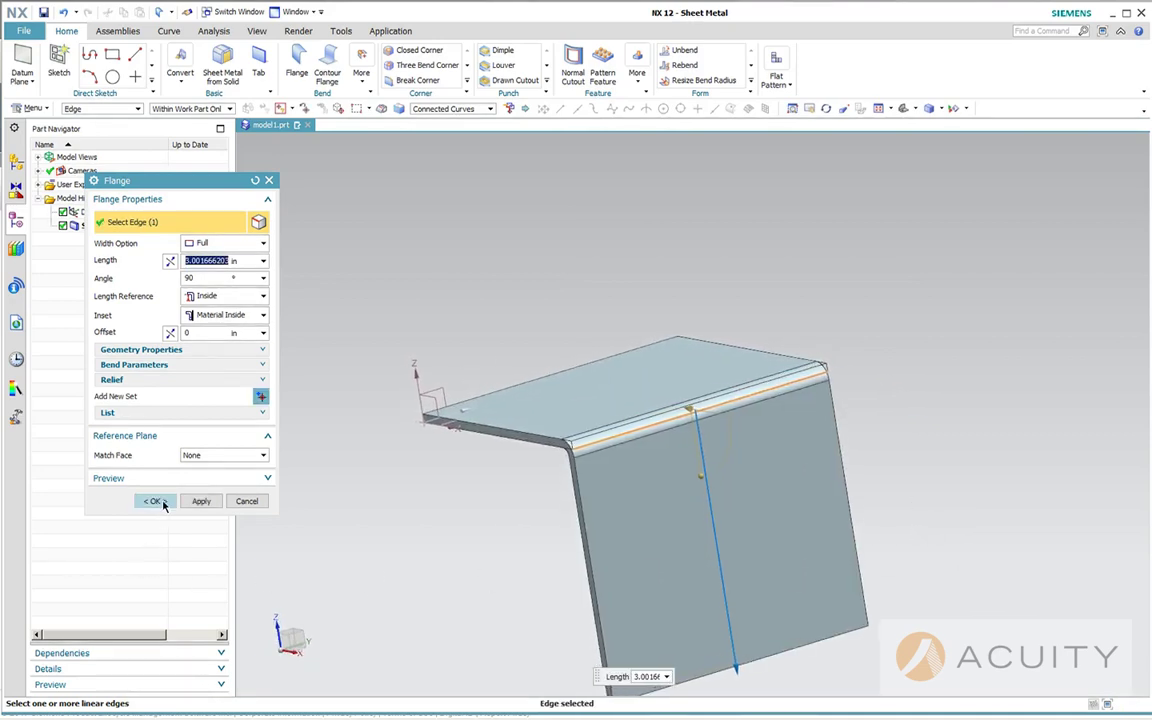
middle_click_drag(300, 510, 617, 532)
left_click(624, 450)
middle_click_drag(555, 589, 569, 537)
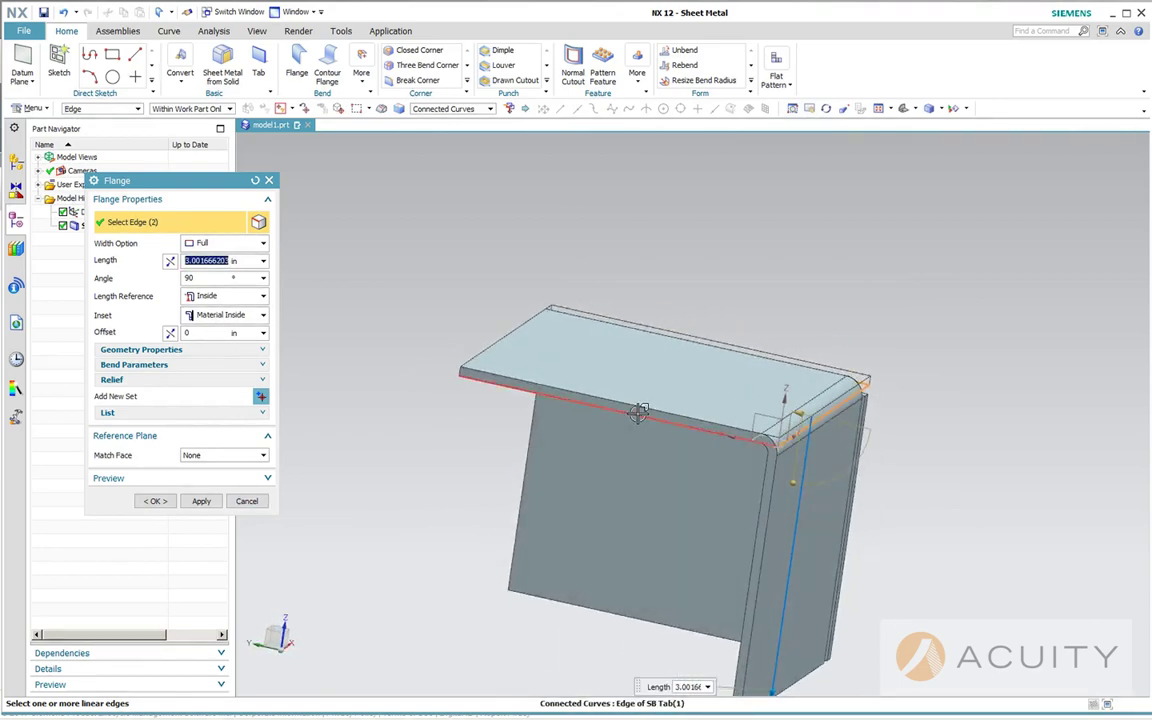
left_click(635, 418)
middle_click_drag(488, 553, 380, 590)
left_click(547, 424)
left_click(155, 501)
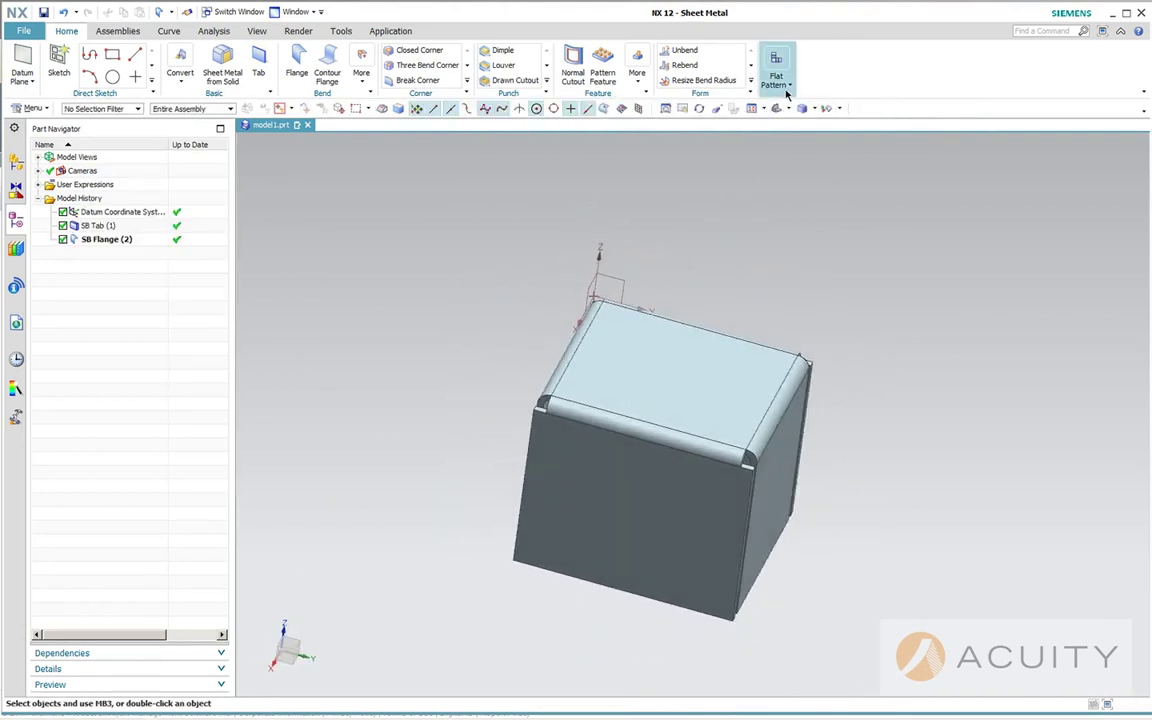
Create a Flat Solid with the top face stationary, producing SB Flat Solid (3).
left_click(789, 86)
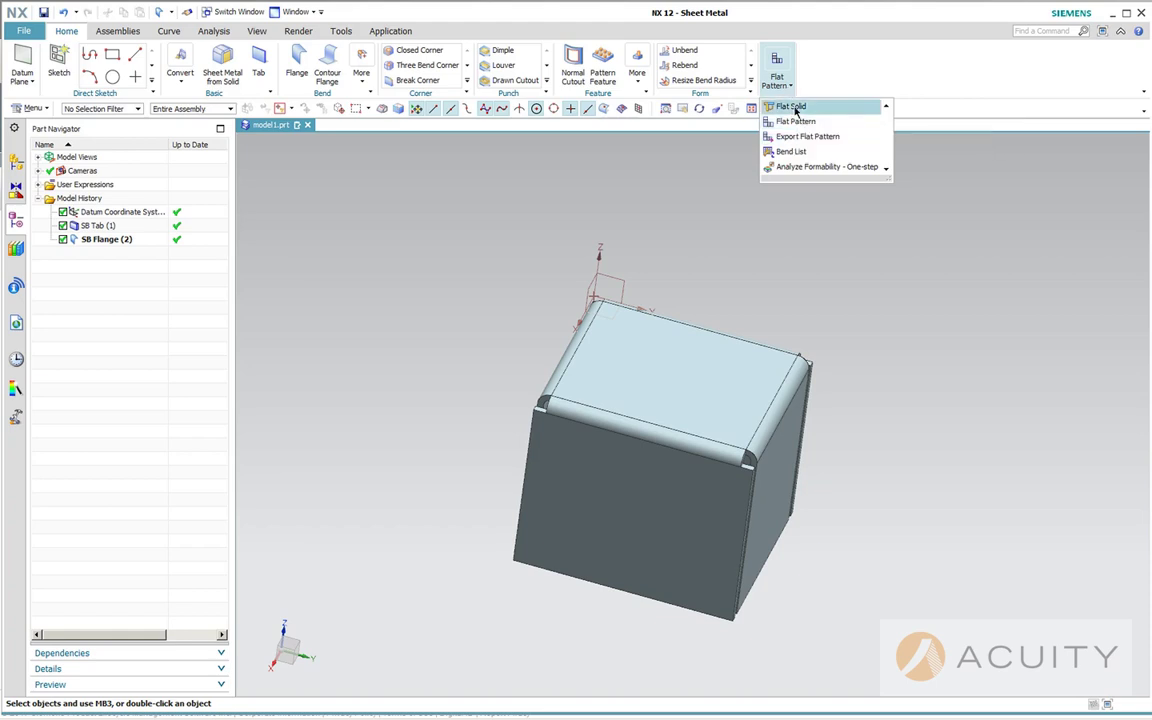
left_click(795, 107)
left_click(712, 391)
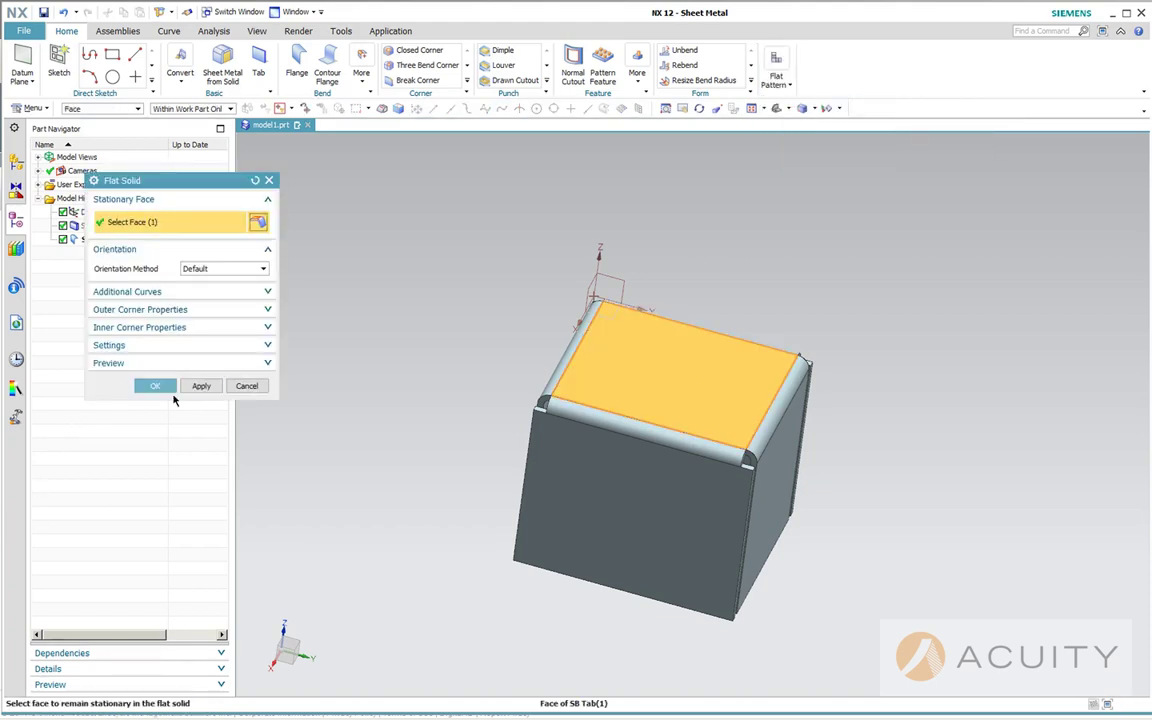
left_click(155, 386)
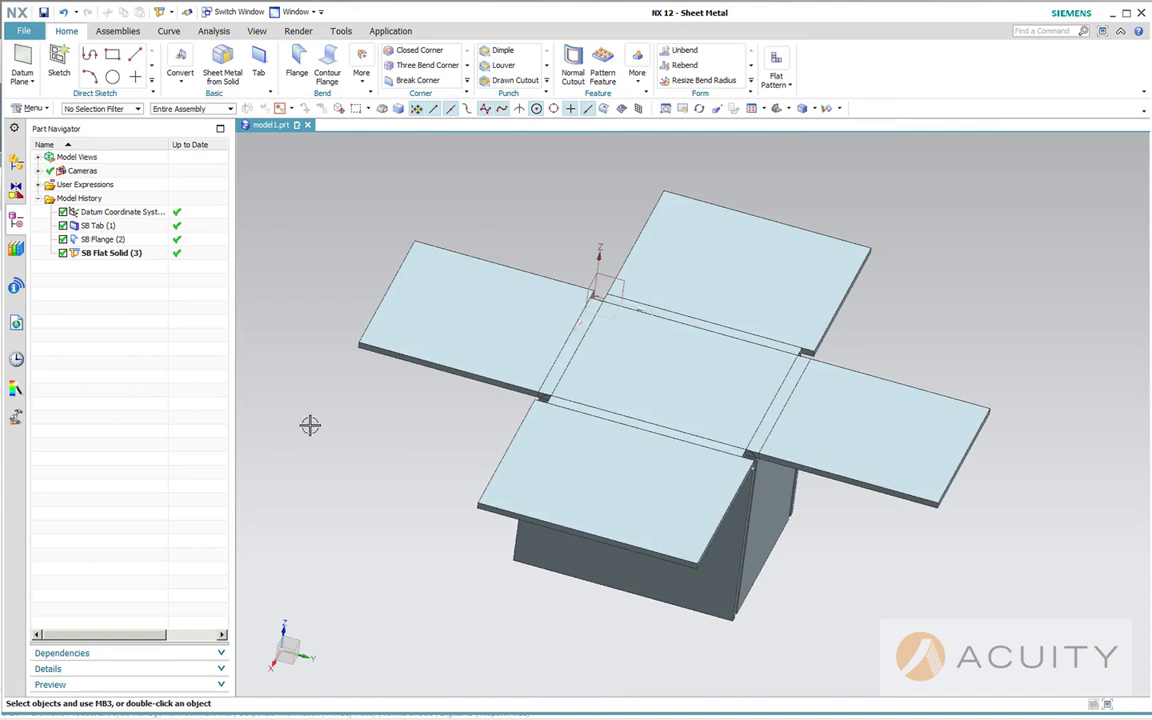
left_click(112, 253)
key("Escape")
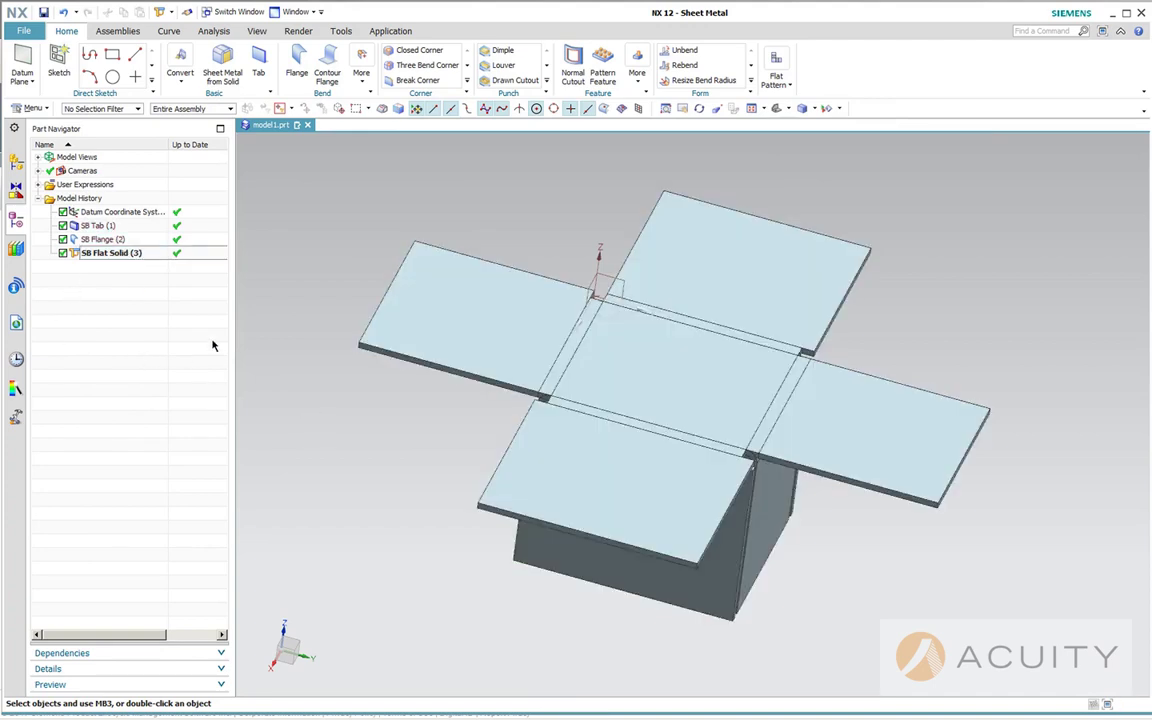
Create a Flat Pattern with the central face upward and dismiss the view note.
left_click(772, 86)
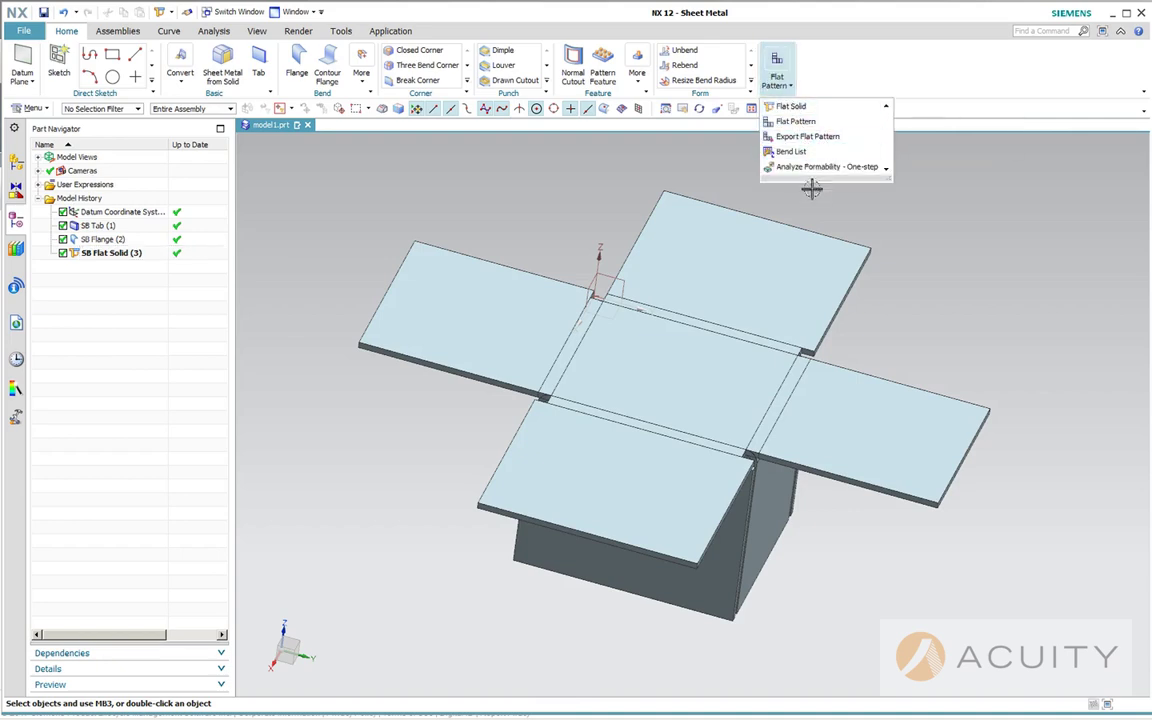
left_click(796, 121)
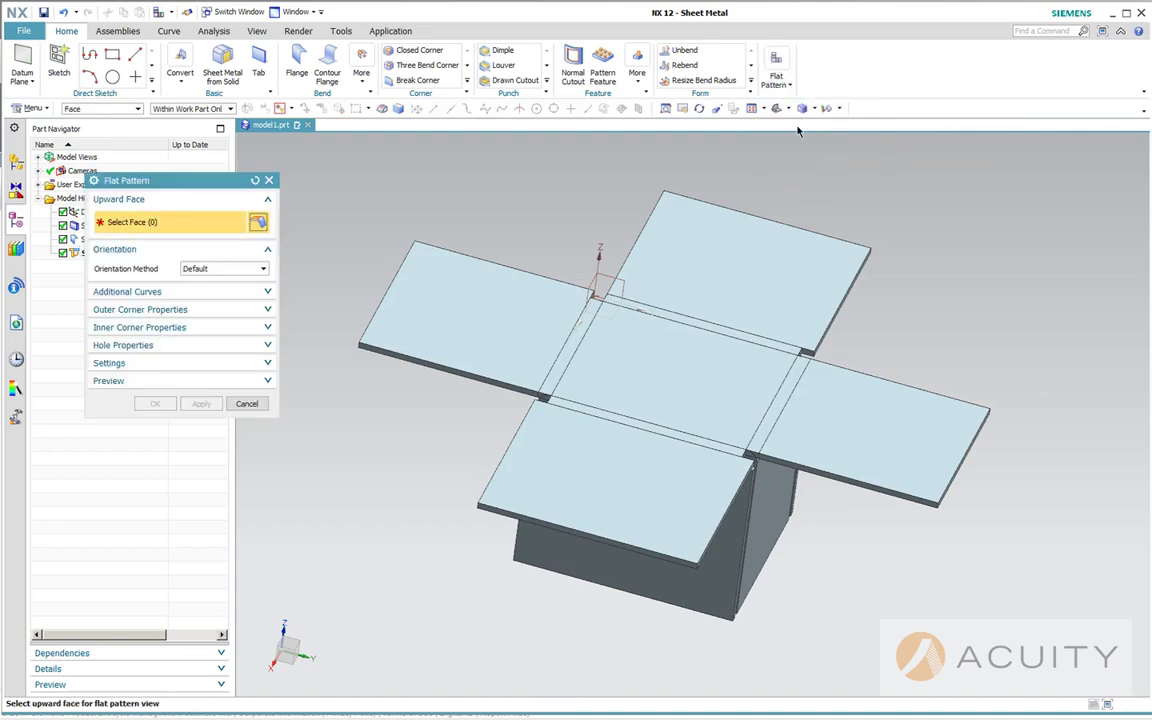
left_click(738, 381)
left_click(157, 404)
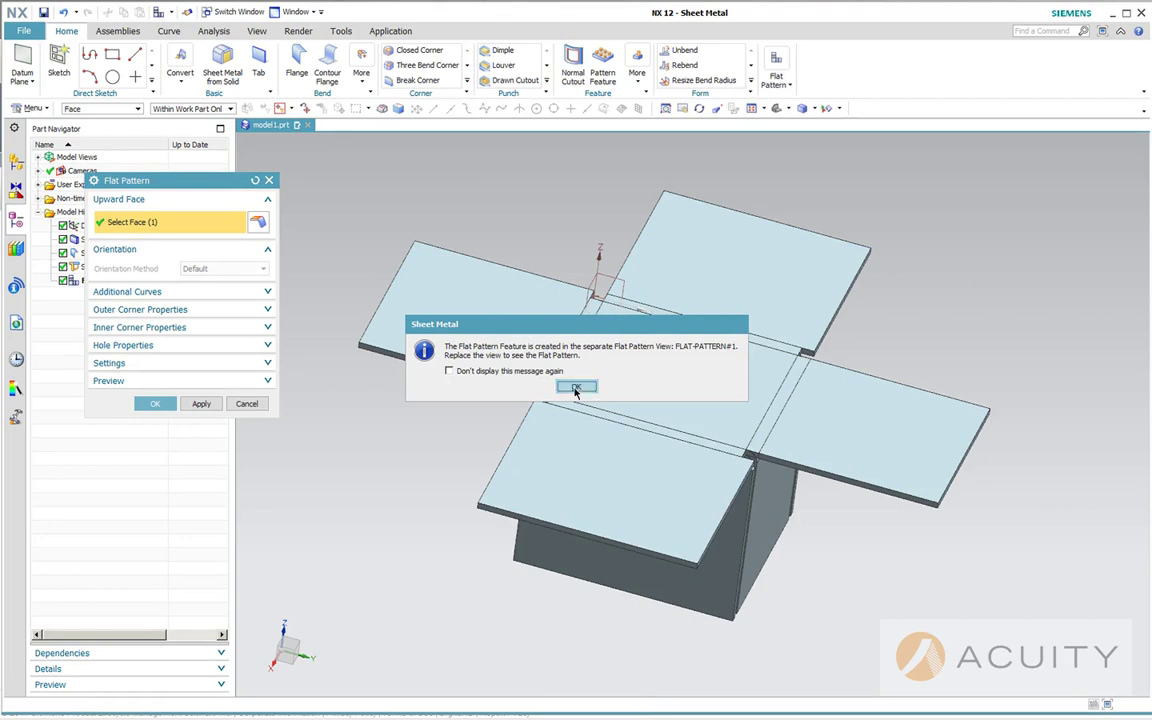
left_click(575, 389)
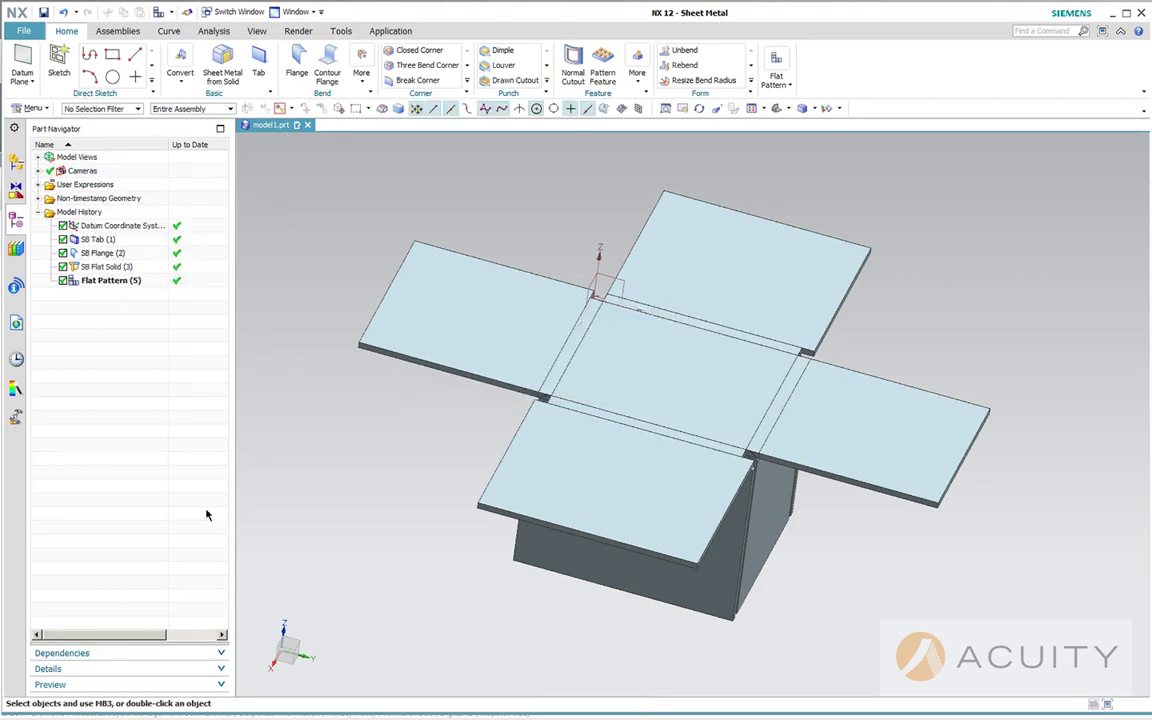
Display the FLAT-PATTERN#1 model view square-on with its bend notes.
left_click(38, 157)
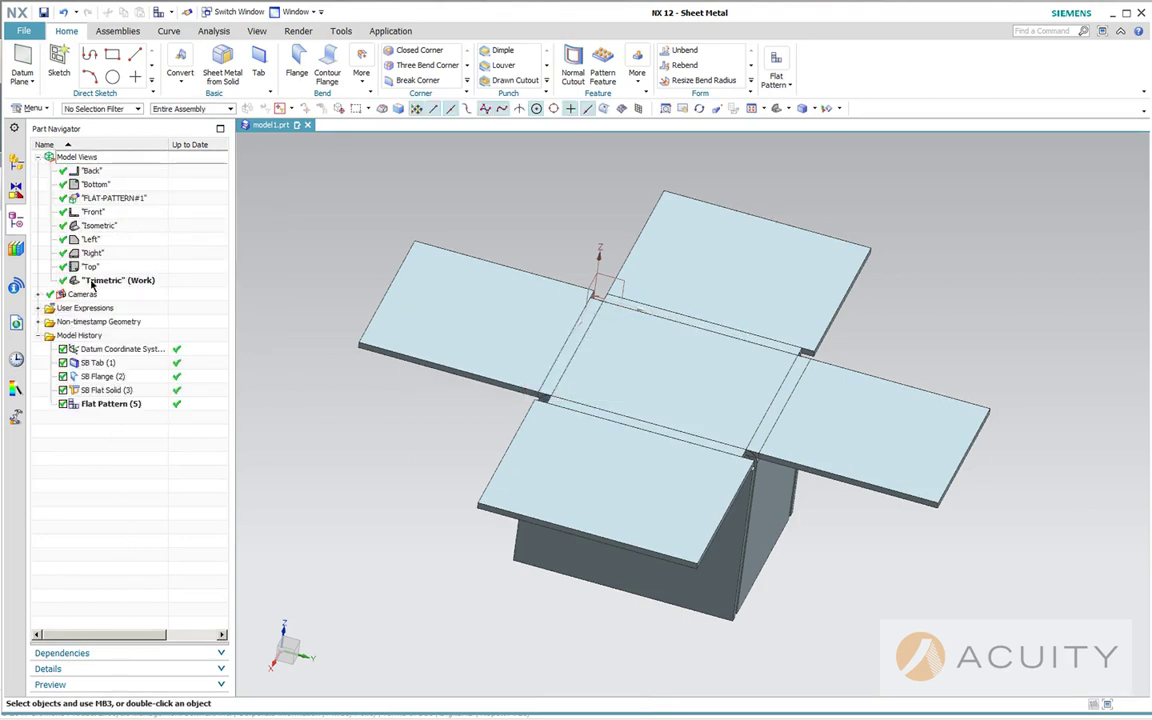
double_click(113, 198)
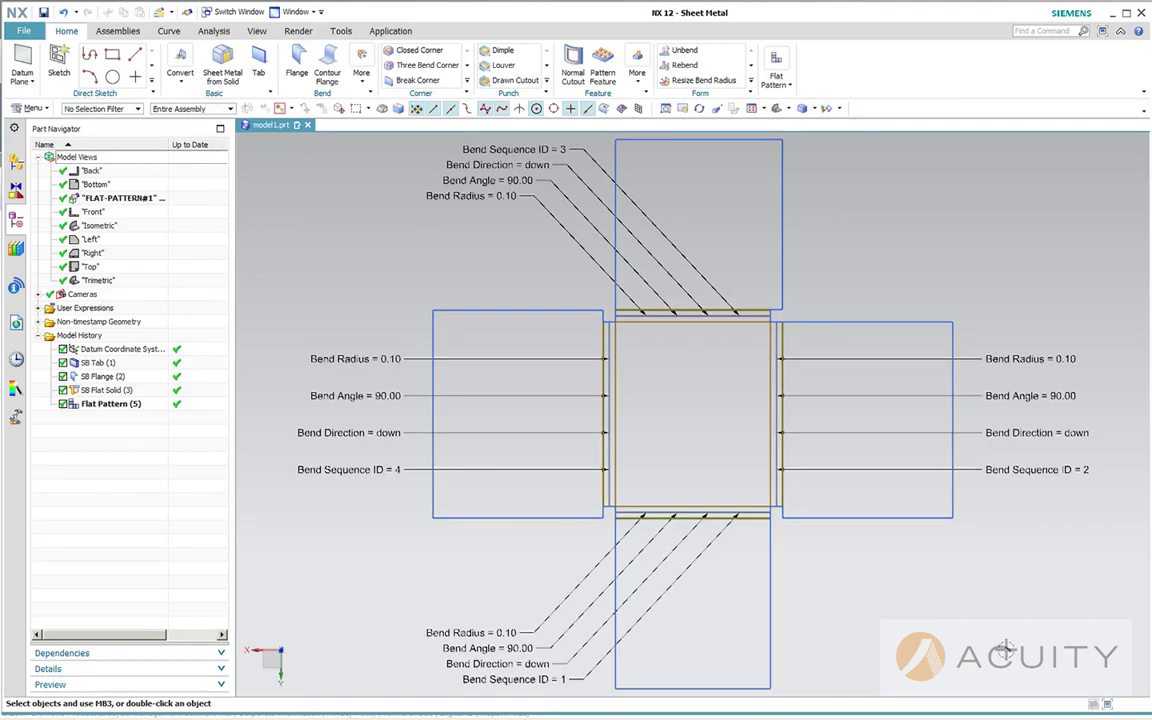
middle_click_drag(1138, 560, 1140, 620)
key("F8")
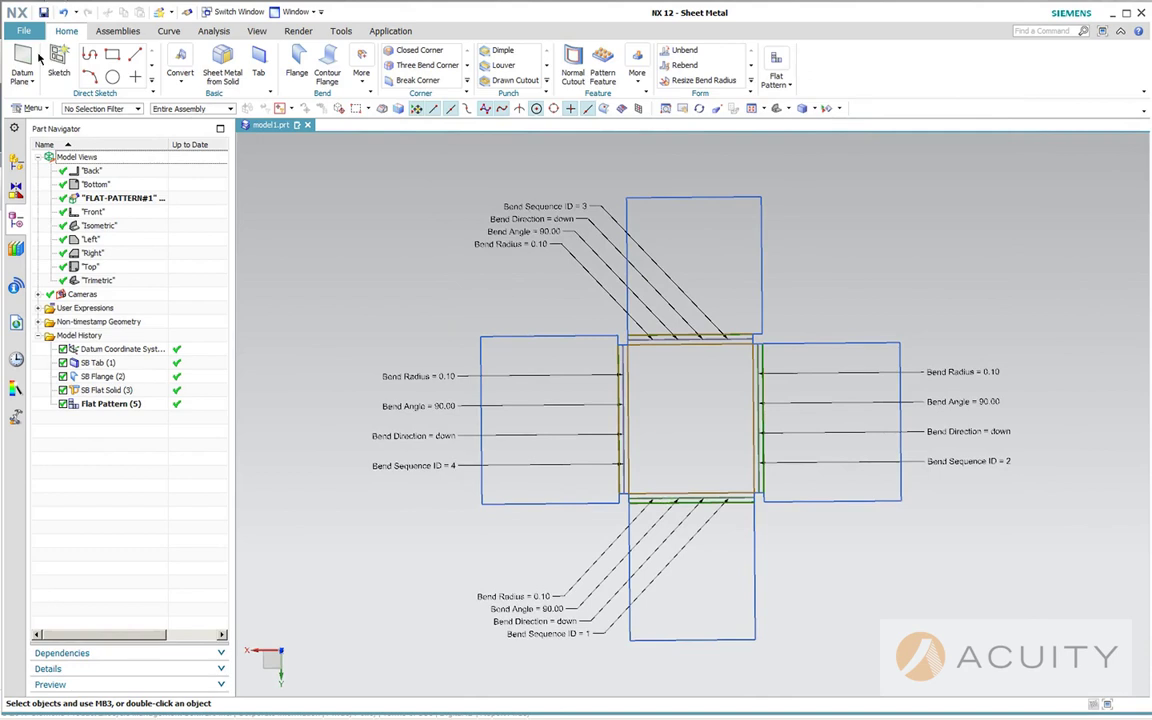
Close all parts, discarding the unsaved changes to model1.prt.
left_click(24, 31)
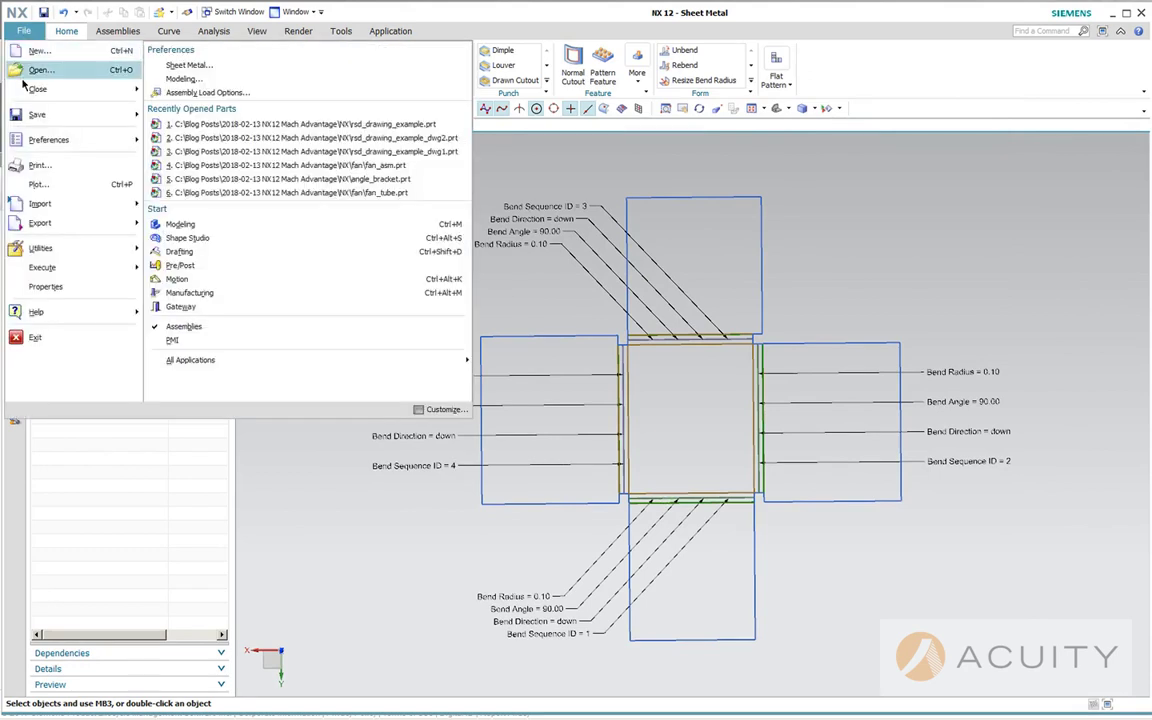
mouse_move(24, 90)
left_click(186, 88)
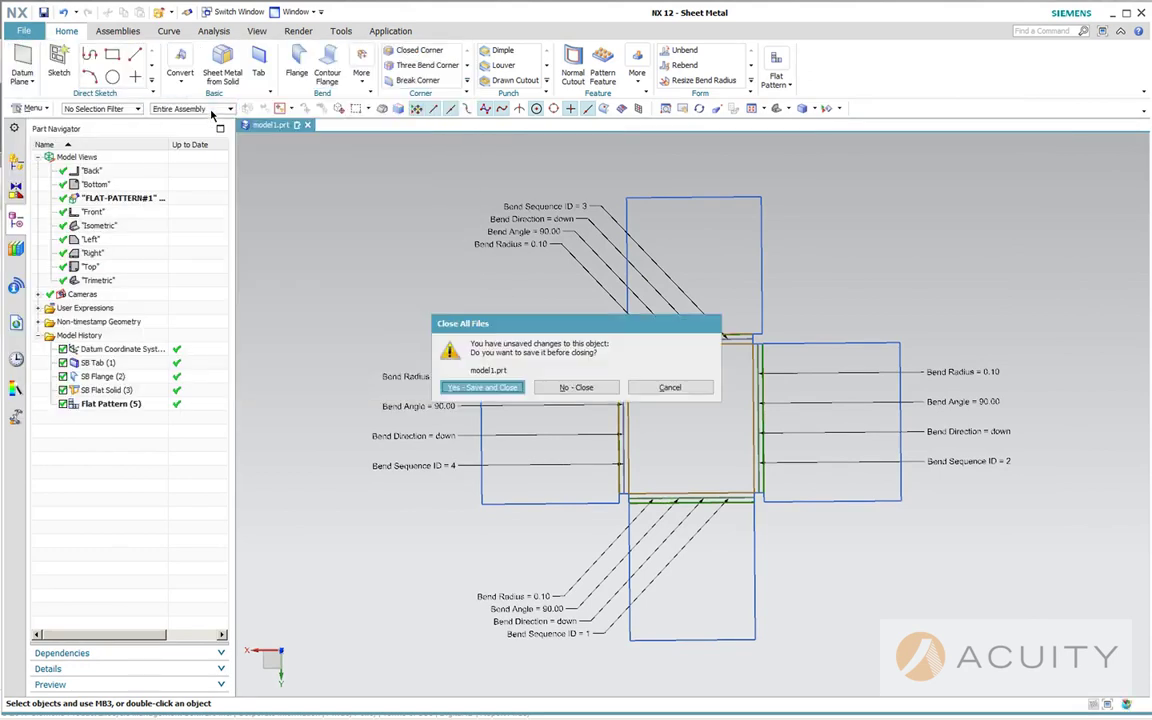
left_click(574, 388)
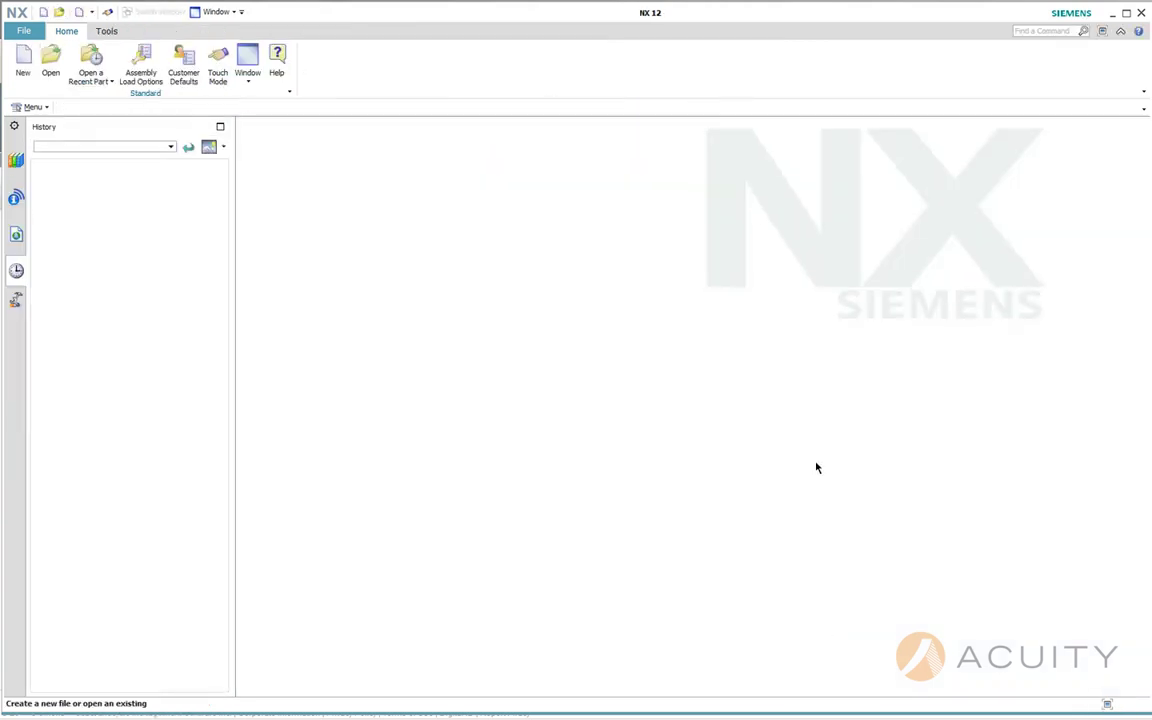